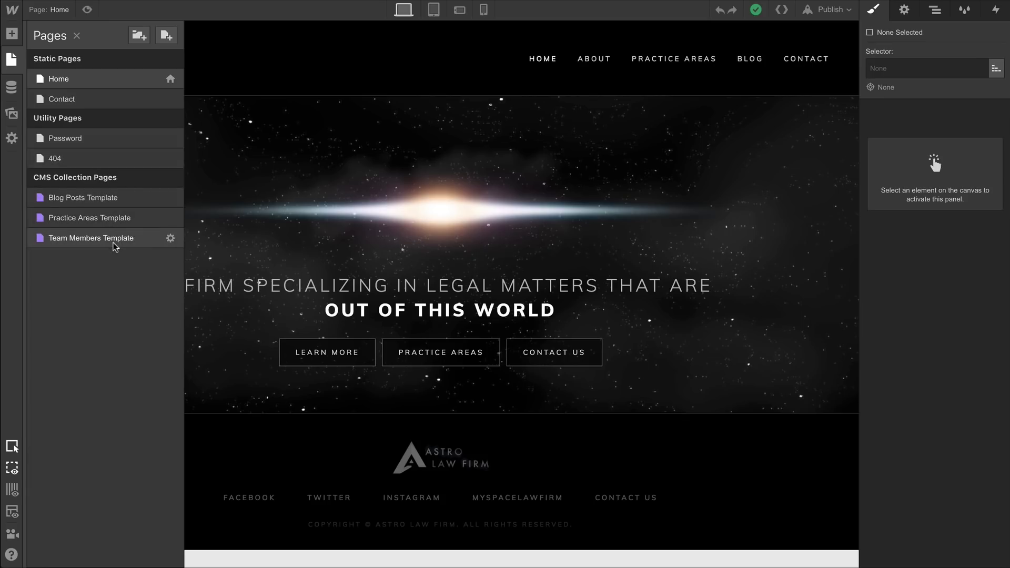
On the Team Members Template page, place the Footer symbol and the Navbar symbol above it.
{"action": "left_click", "coordinate": [113, 242]}
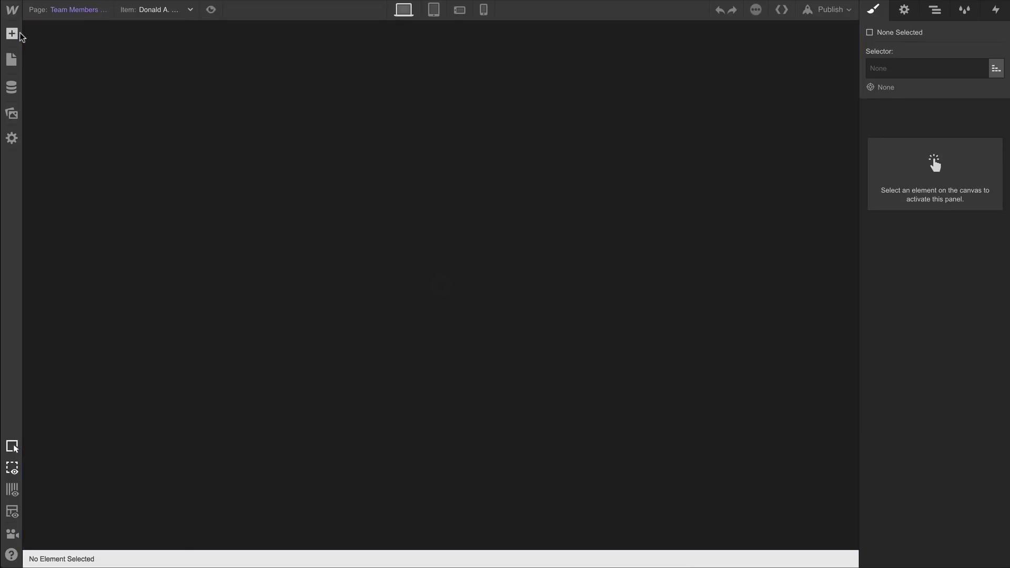
{"action": "left_click", "coordinate": [15, 33]}
{"action": "left_click", "coordinate": [112, 66]}
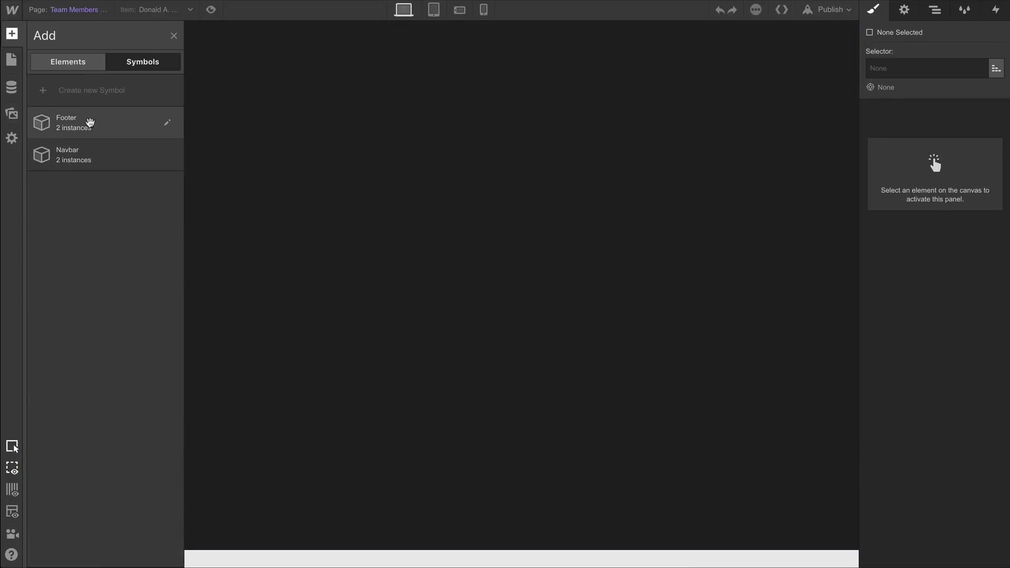
{"action": "left_click_drag", "start_coordinate": [90, 123], "coordinate": [165, 104]}
{"action": "left_click", "coordinate": [12, 33]}
{"action": "left_click", "coordinate": [119, 64]}
{"action": "left_click_drag", "start_coordinate": [63, 154], "coordinate": [161, 55]}
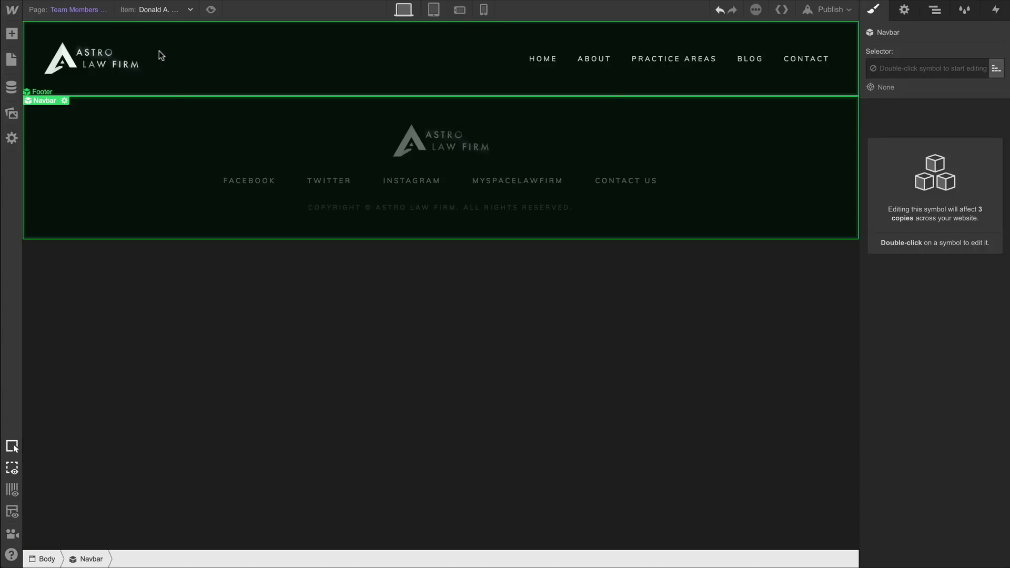
Insert a section between navbar and footer with the Section class and Team Members combo class.
{"action": "left_click", "coordinate": [12, 33]}
{"action": "left_click_drag", "start_coordinate": [52, 117], "coordinate": [124, 102]}
{"action": "left_click", "coordinate": [922, 68]}
{"action": "type", "text": "Section"}
{"action": "key", "text": "Return"}
{"action": "left_click", "coordinate": [944, 68]}
{"action": "type", "text": "Team Members"}
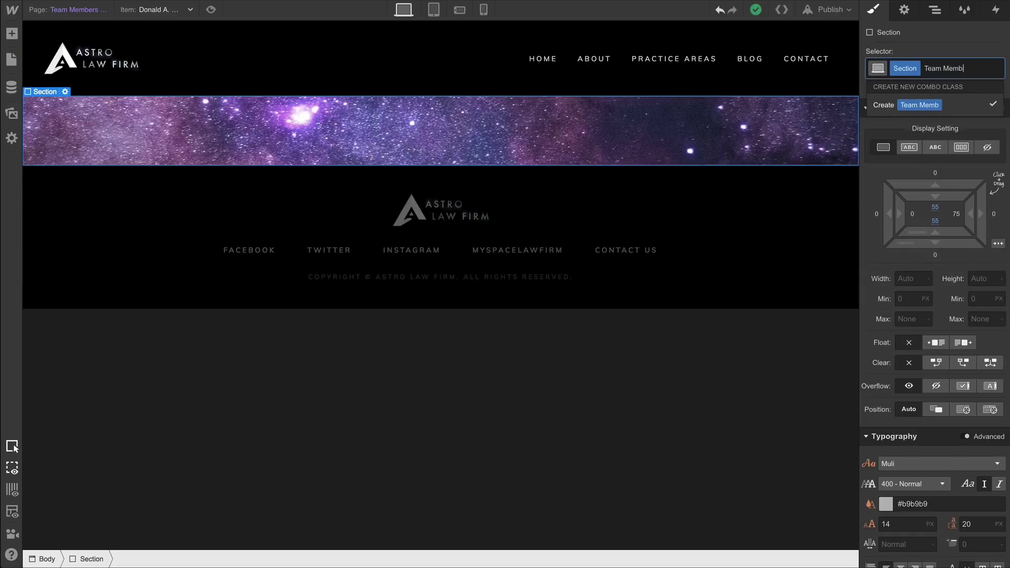
{"action": "key", "text": "Return"}
{"action": "left_click", "coordinate": [11, 34]}
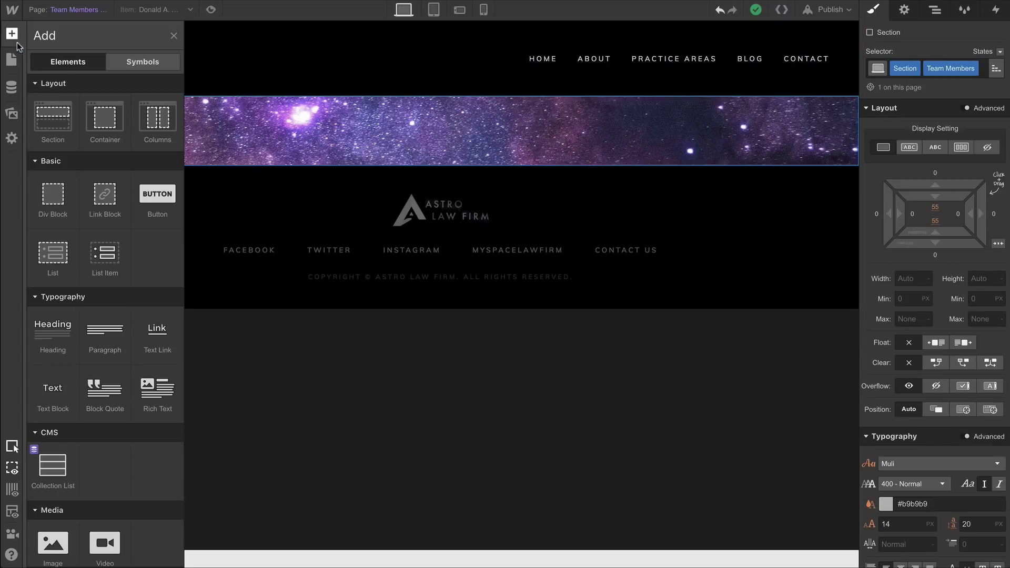
Put a container inside the starry section and give it the Main Container class.
{"action": "left_click_drag", "start_coordinate": [106, 126], "coordinate": [221, 138]}
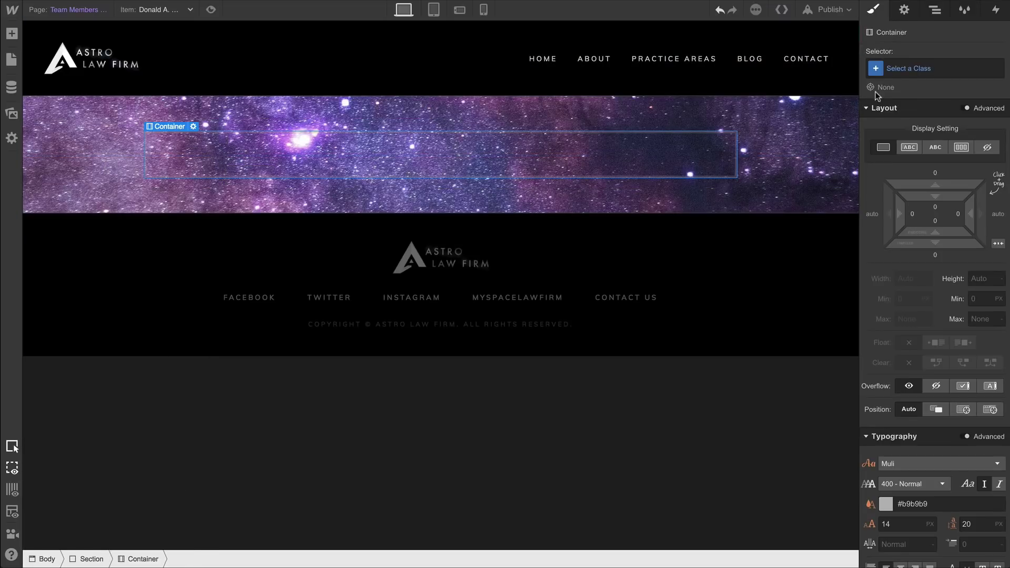
{"action": "left_click", "coordinate": [908, 68]}
{"action": "type", "text": "conta"}
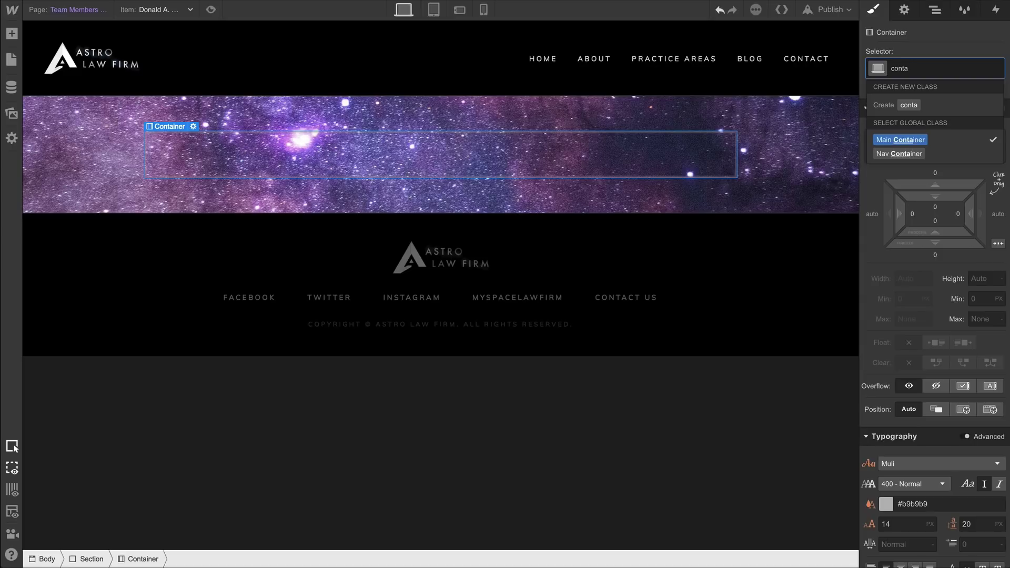
{"action": "key", "text": "Return"}
Add an image bound to the Team Members Profile Picture field and resize it to 284 × 284 px.
{"action": "left_click", "coordinate": [19, 41]}
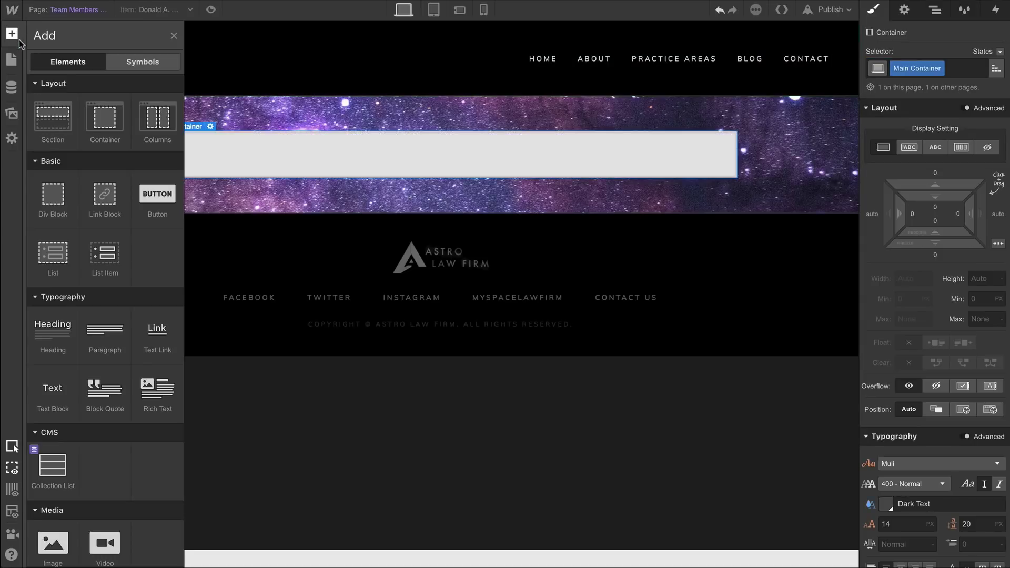
{"action": "scroll", "coordinate": [105, 368], "scroll_direction": "down", "scroll_amount": 4}
{"action": "left_click_drag", "start_coordinate": [52, 453], "coordinate": [432, 156]}
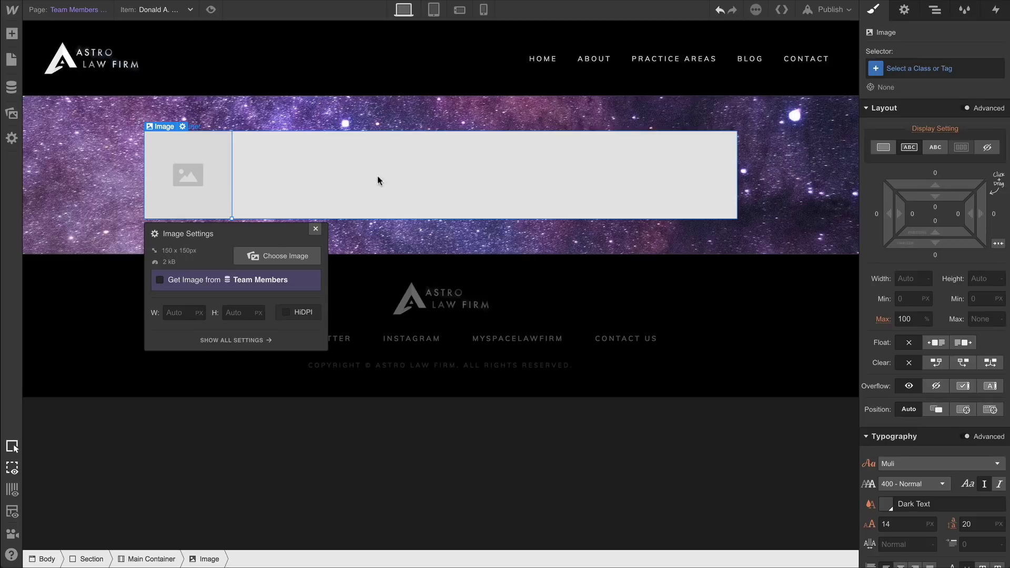
{"action": "left_click", "coordinate": [210, 284]}
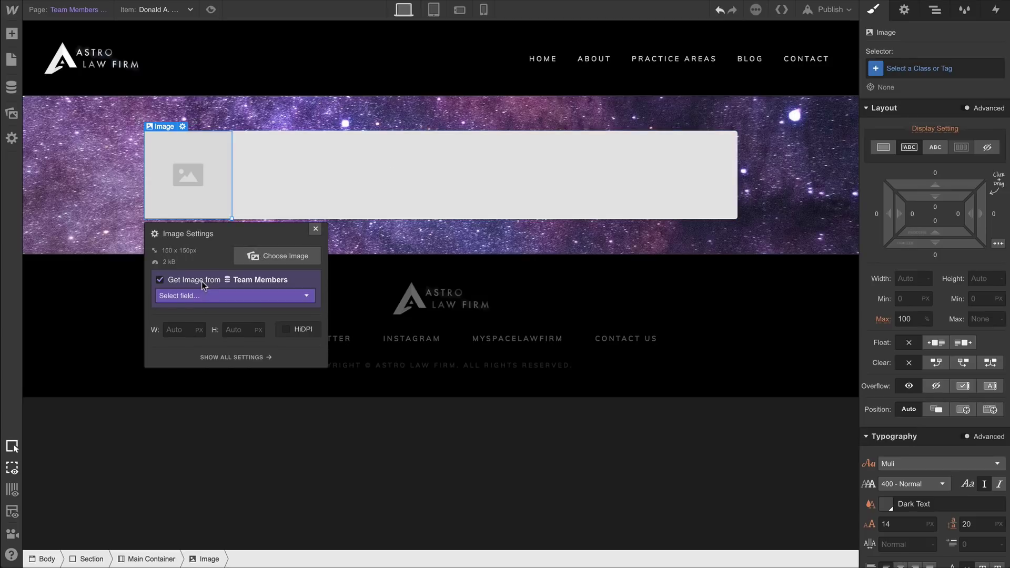
{"action": "left_click", "coordinate": [209, 295]}
{"action": "left_click", "coordinate": [213, 321]}
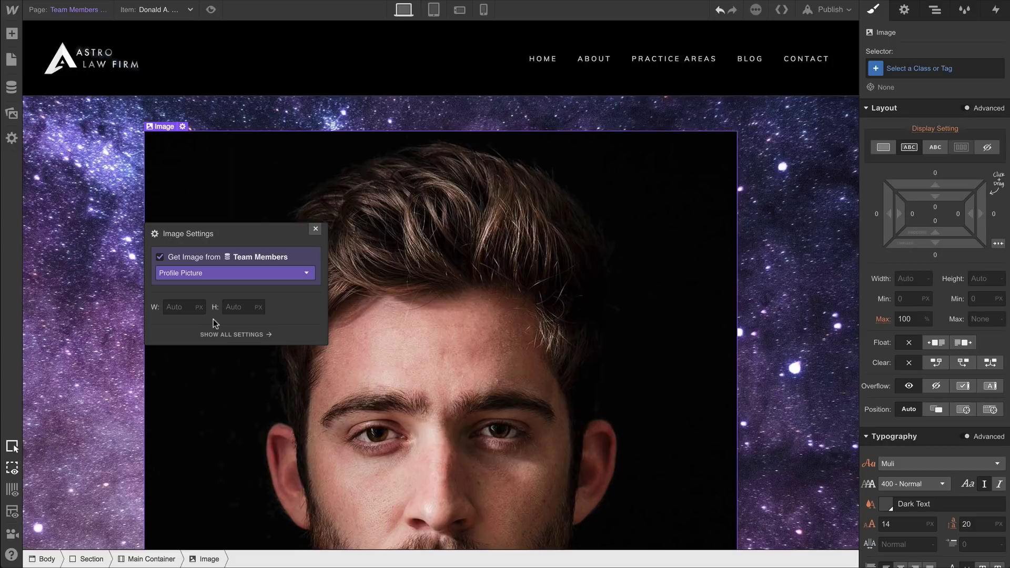
{"action": "left_click", "coordinate": [316, 229]}
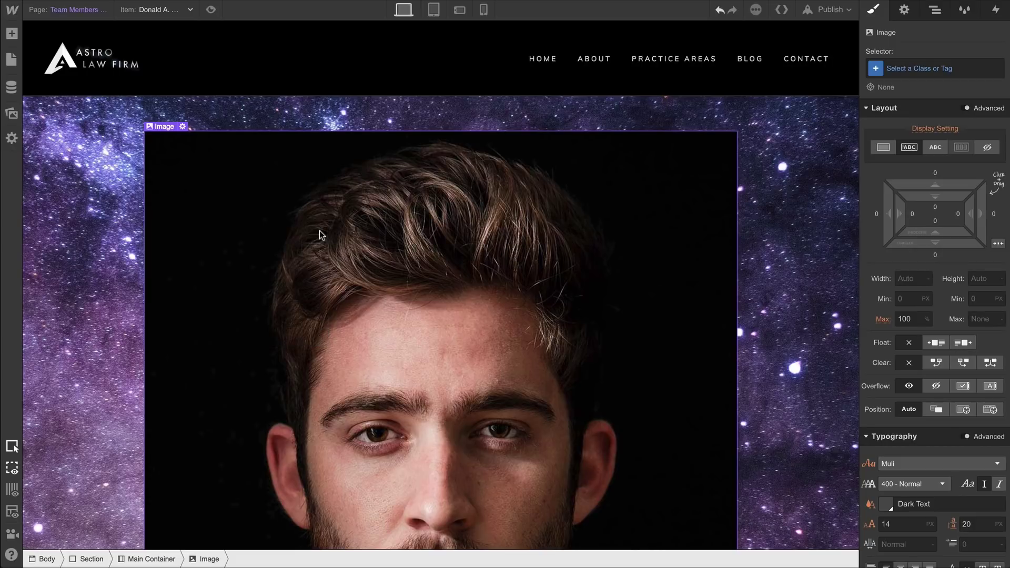
{"action": "scroll", "coordinate": [567, 349], "scroll_direction": "down", "scroll_amount": 7}
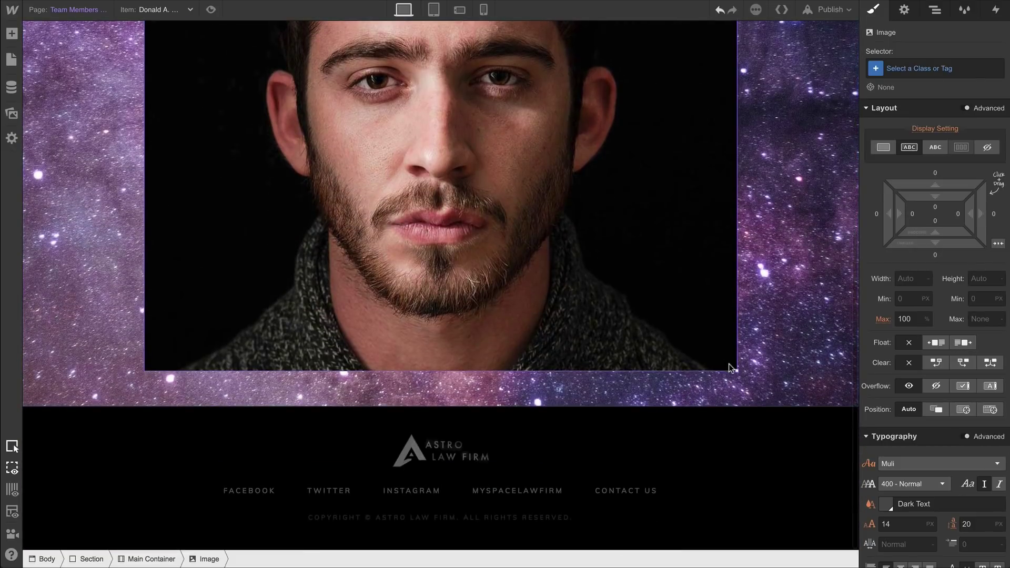
{"action": "left_click_drag", "start_coordinate": [733, 364], "coordinate": [322, 159]}
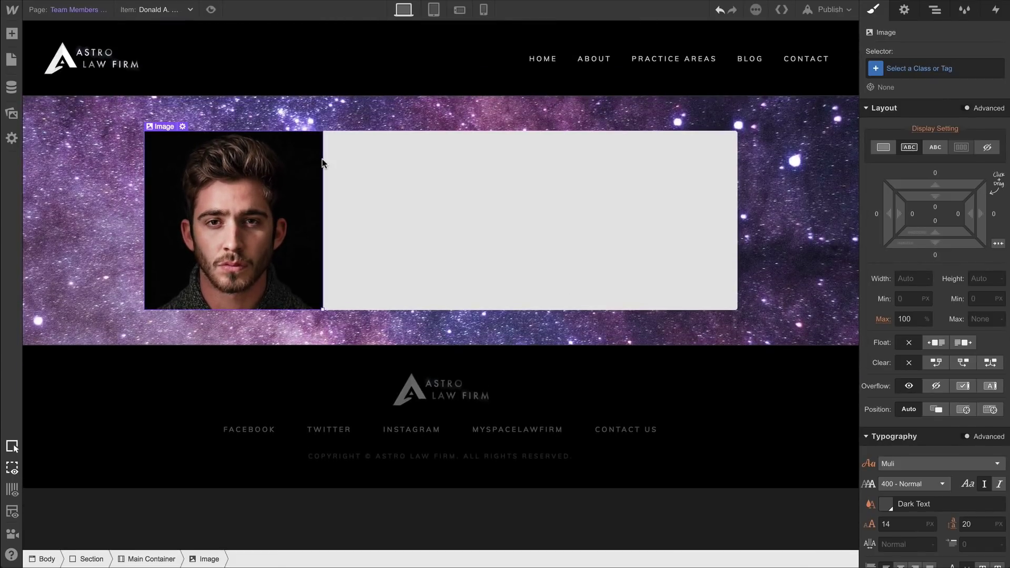
Add the Centered combo class to the Main Container and give the photo a new Main Image class.
{"action": "left_click", "coordinate": [419, 182]}
{"action": "left_click", "coordinate": [956, 70]}
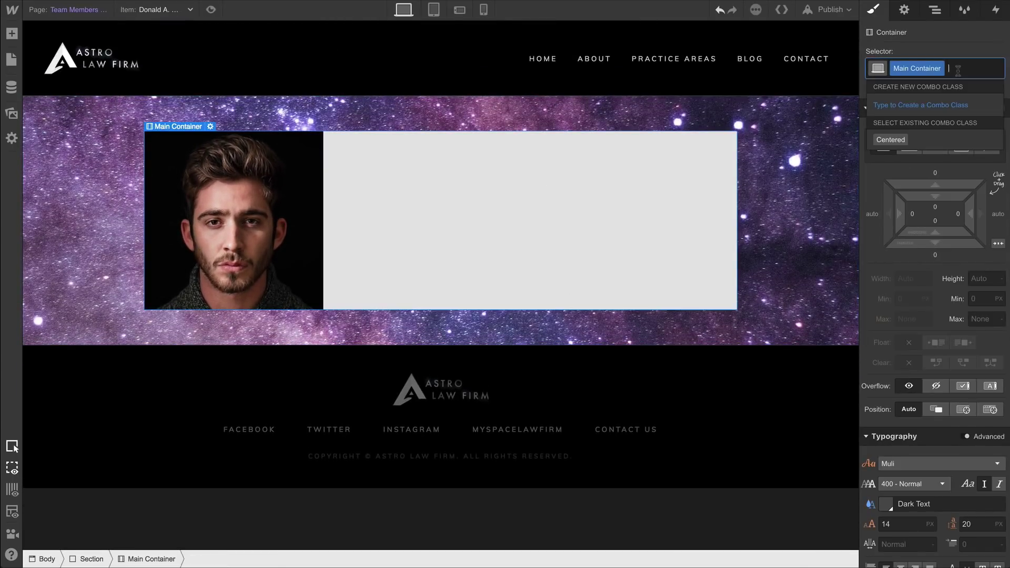
{"action": "left_click", "coordinate": [890, 139]}
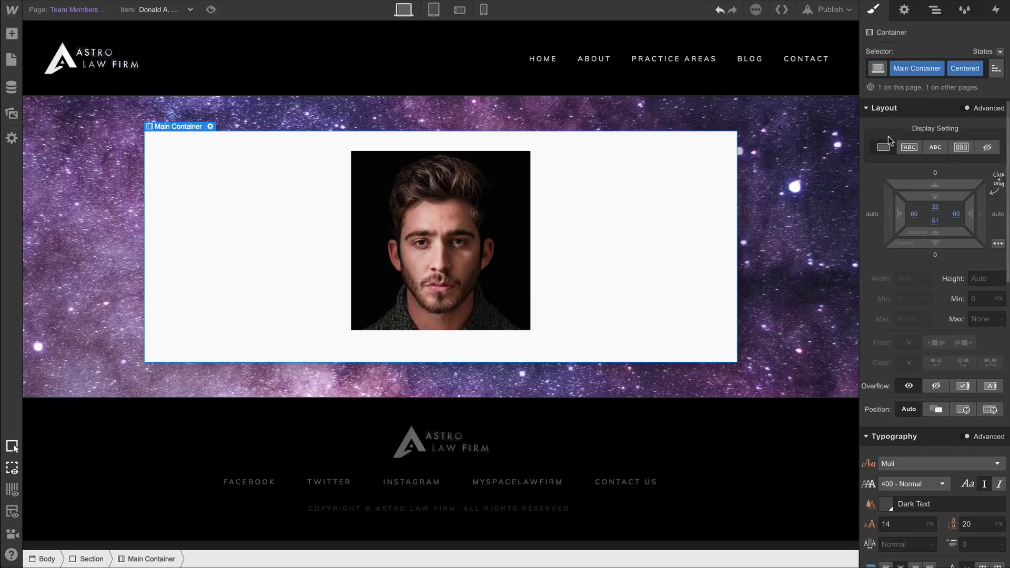
{"action": "left_click", "coordinate": [477, 210]}
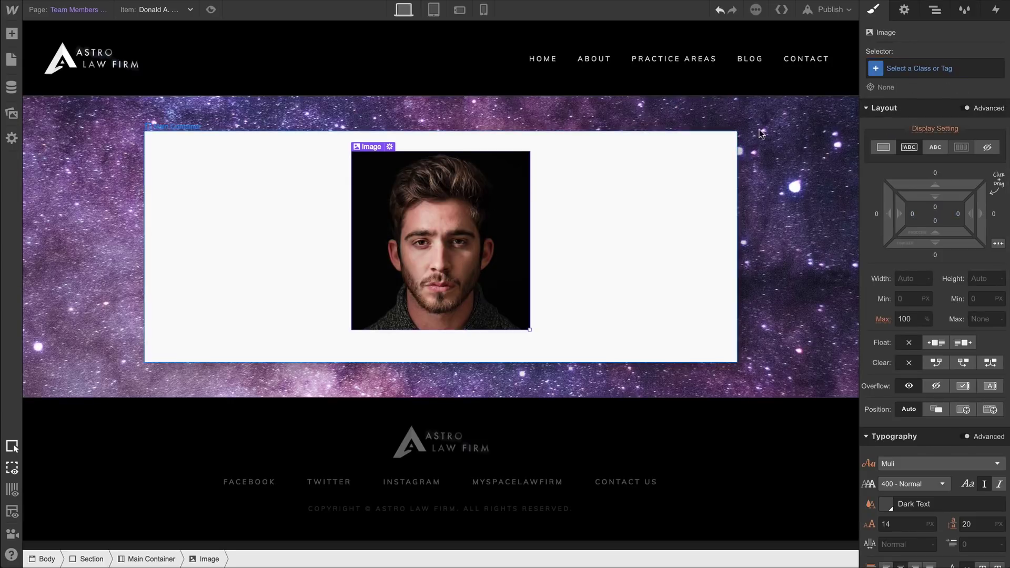
{"action": "left_click", "coordinate": [893, 75]}
{"action": "type", "text": "Main Image"}
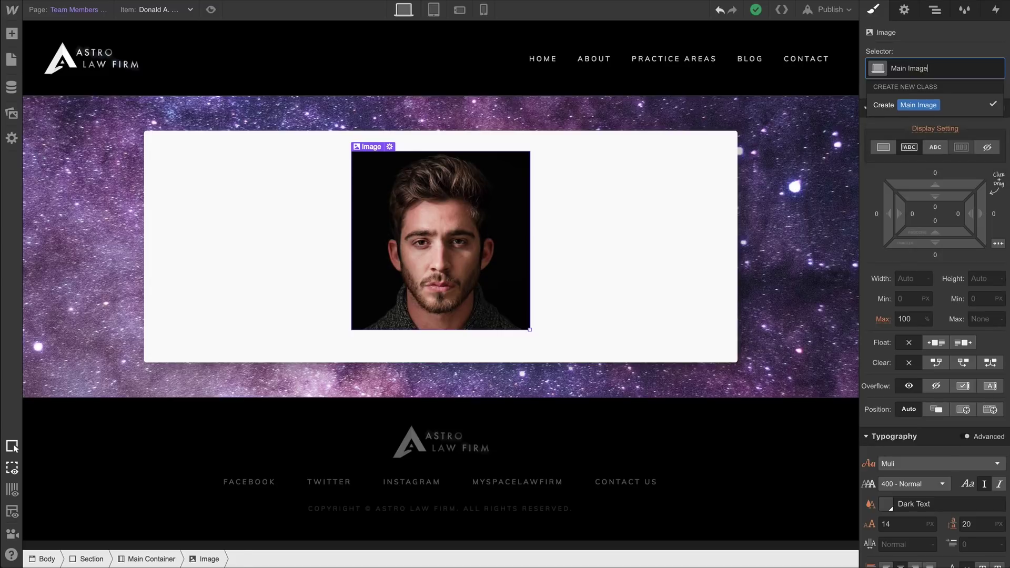
{"action": "key", "text": "Return"}
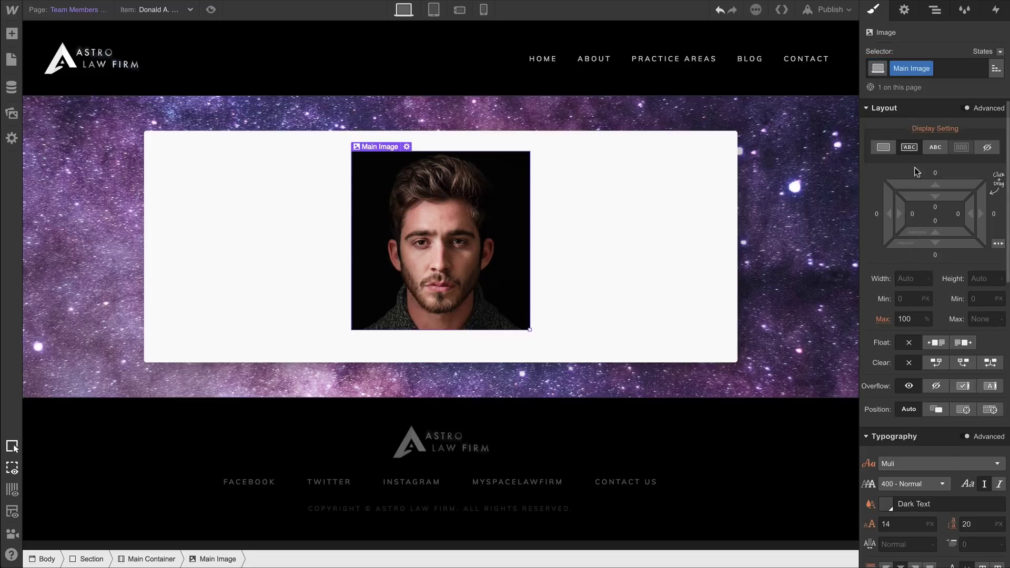
Give the photo a soft drop shadow (distance 7, blur 50, 41% opacity) and a 38 px bottom margin.
{"action": "scroll", "coordinate": [926, 212], "scroll_direction": "down", "scroll_amount": 10}
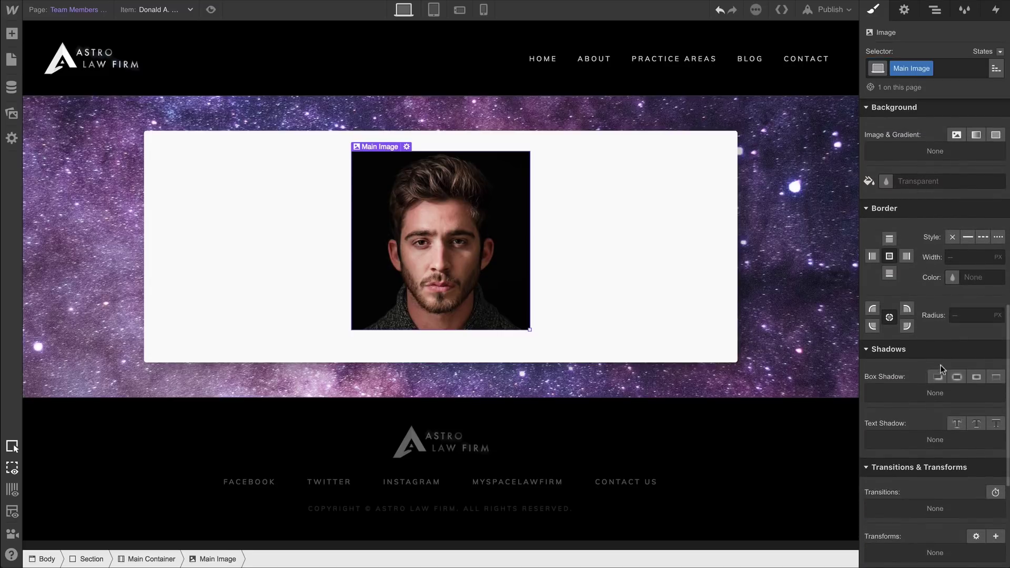
{"action": "left_click", "coordinate": [938, 377]}
{"action": "left_click_drag", "start_coordinate": [910, 321], "coordinate": [949, 341]}
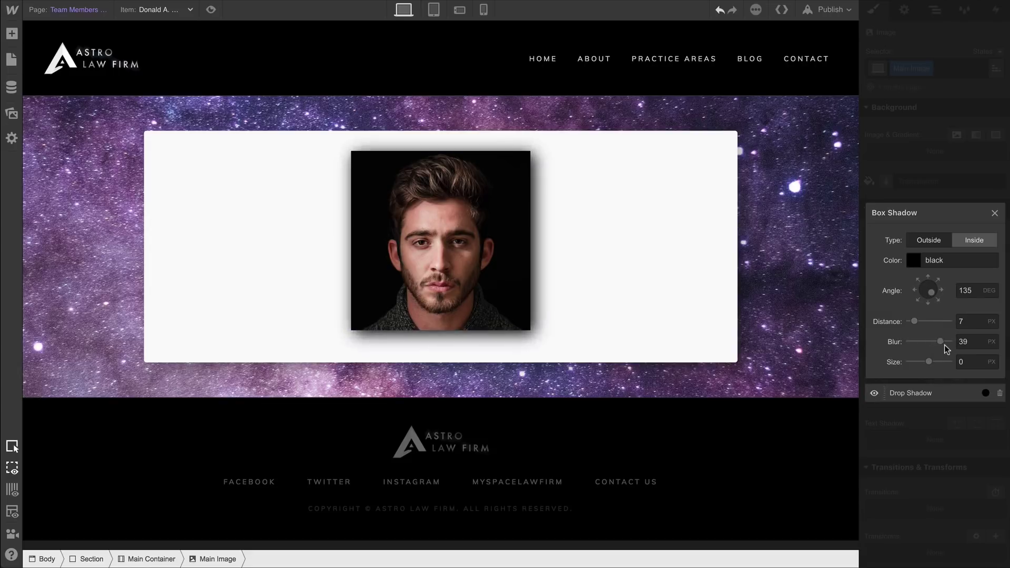
{"action": "left_click", "coordinate": [916, 261]}
{"action": "left_click_drag", "start_coordinate": [992, 297], "coordinate": [995, 337]}
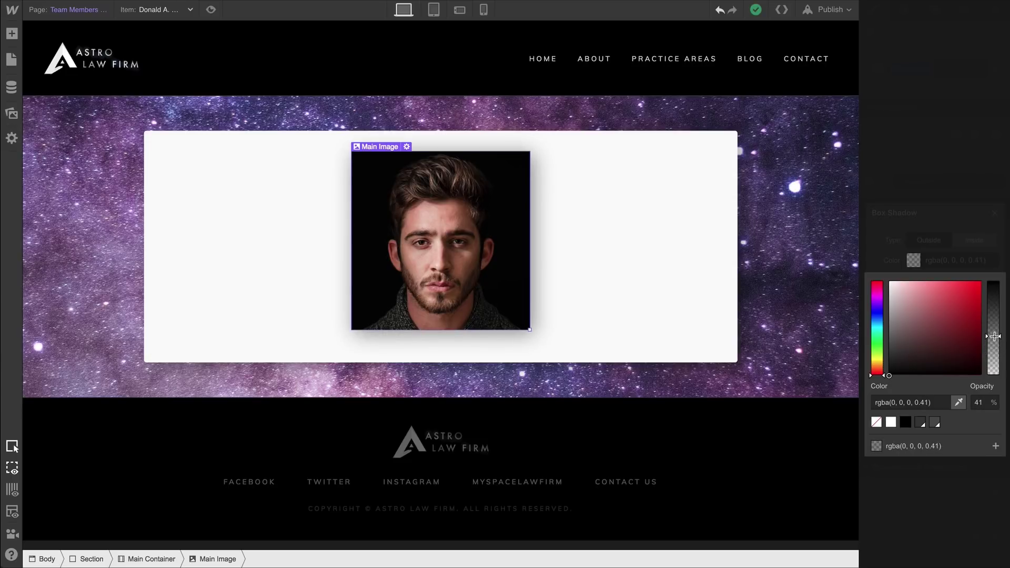
{"action": "left_click", "coordinate": [956, 248]}
{"action": "left_click", "coordinate": [993, 213]}
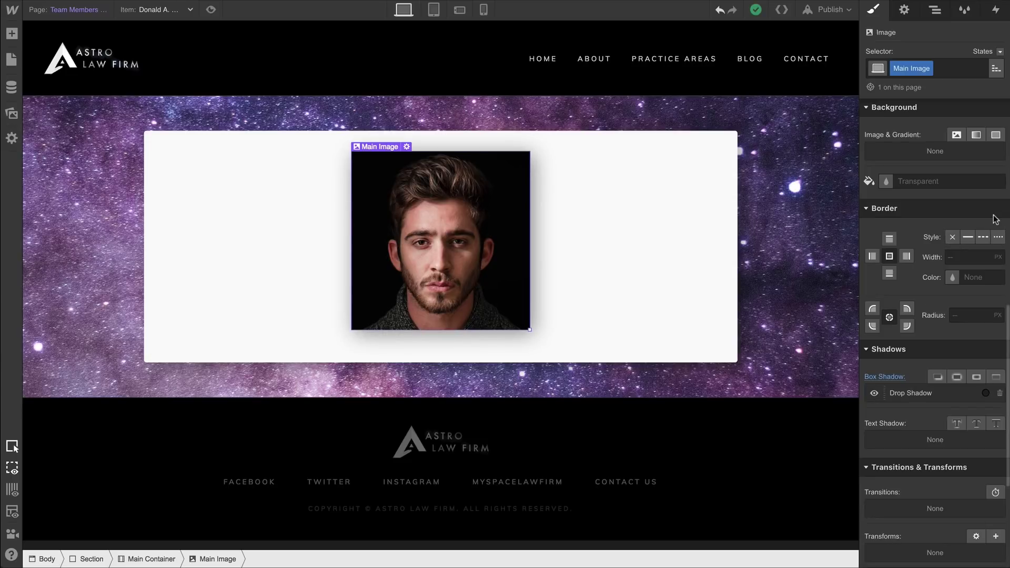
{"action": "scroll", "coordinate": [976, 218], "scroll_direction": "up", "scroll_amount": 15}
{"action": "left_click_drag", "start_coordinate": [935, 243], "coordinate": [938, 316]}
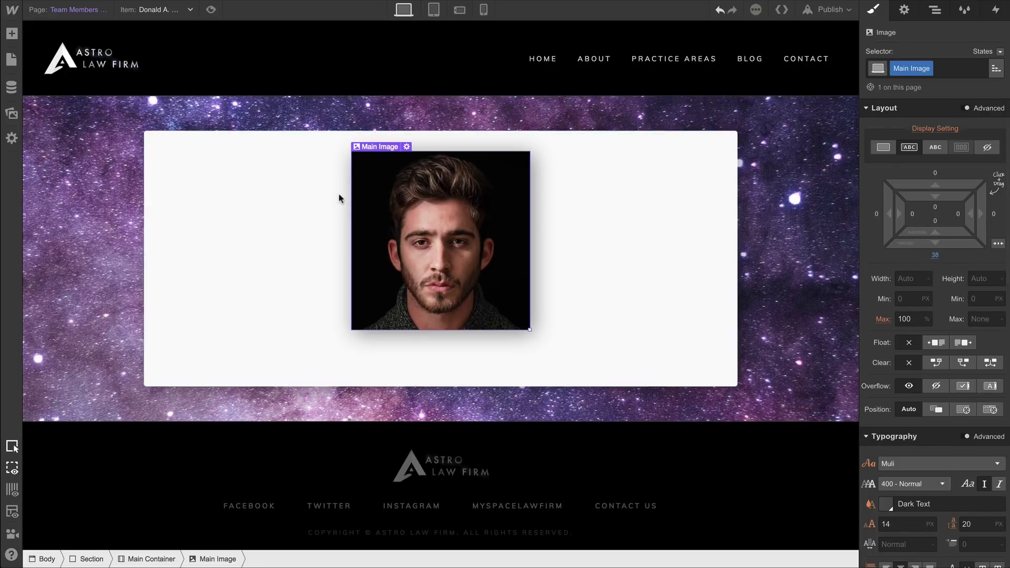
Add a heading below the photo bound to the Name field and styled with the Big Heading class.
{"action": "left_click", "coordinate": [12, 33]}
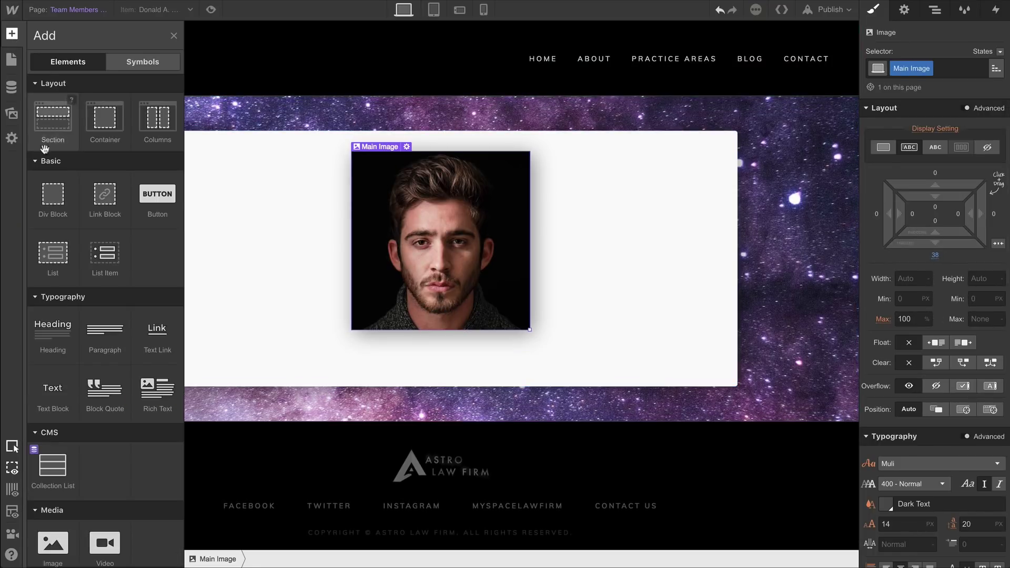
{"action": "left_click_drag", "start_coordinate": [56, 338], "coordinate": [511, 356]}
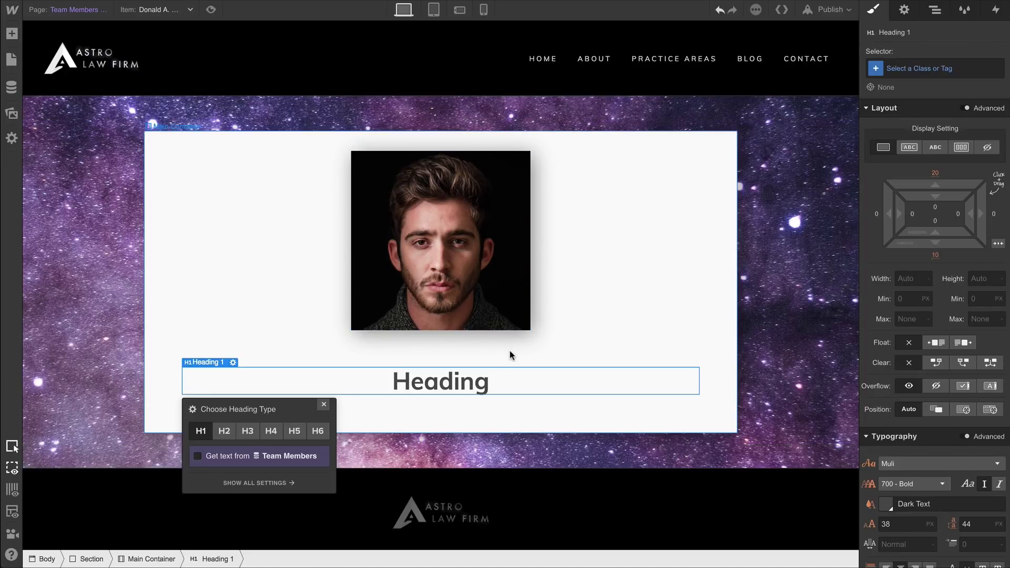
{"action": "left_click", "coordinate": [243, 456]}
{"action": "left_click", "coordinate": [242, 471]}
{"action": "left_click", "coordinate": [243, 496]}
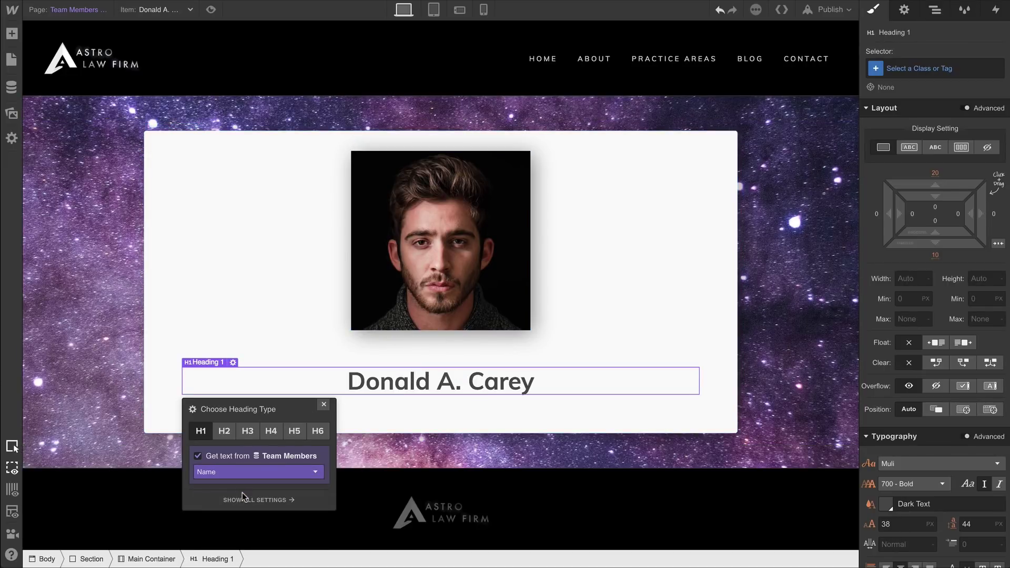
{"action": "left_click", "coordinate": [322, 405]}
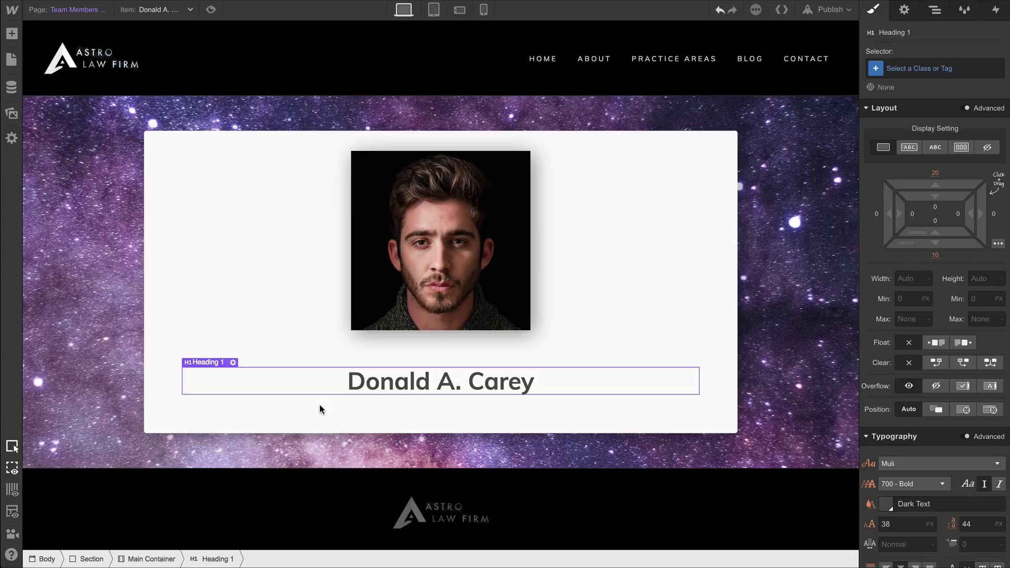
{"action": "left_click", "coordinate": [888, 70]}
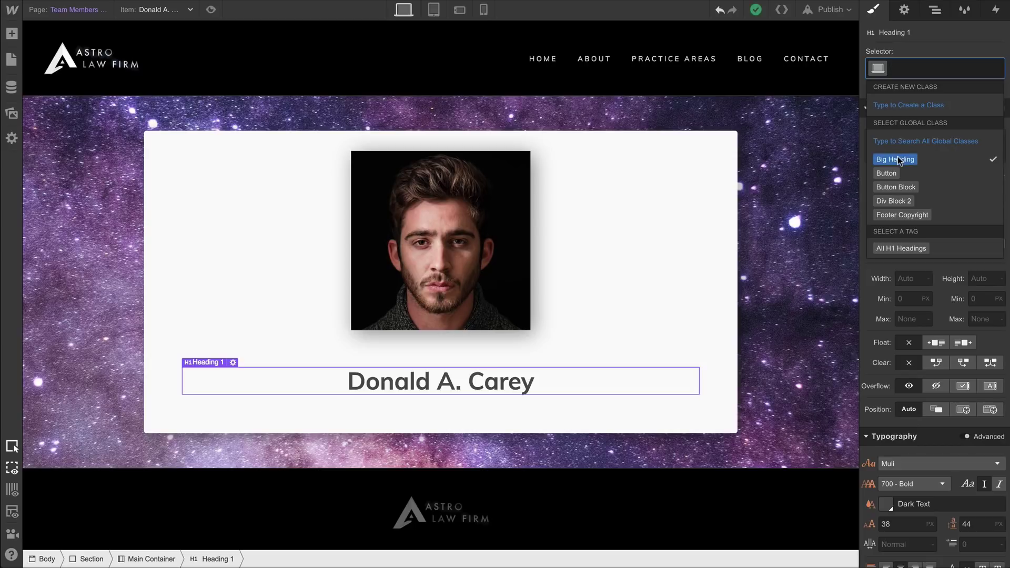
{"action": "left_click", "coordinate": [895, 158]}
{"action": "left_click", "coordinate": [18, 37]}
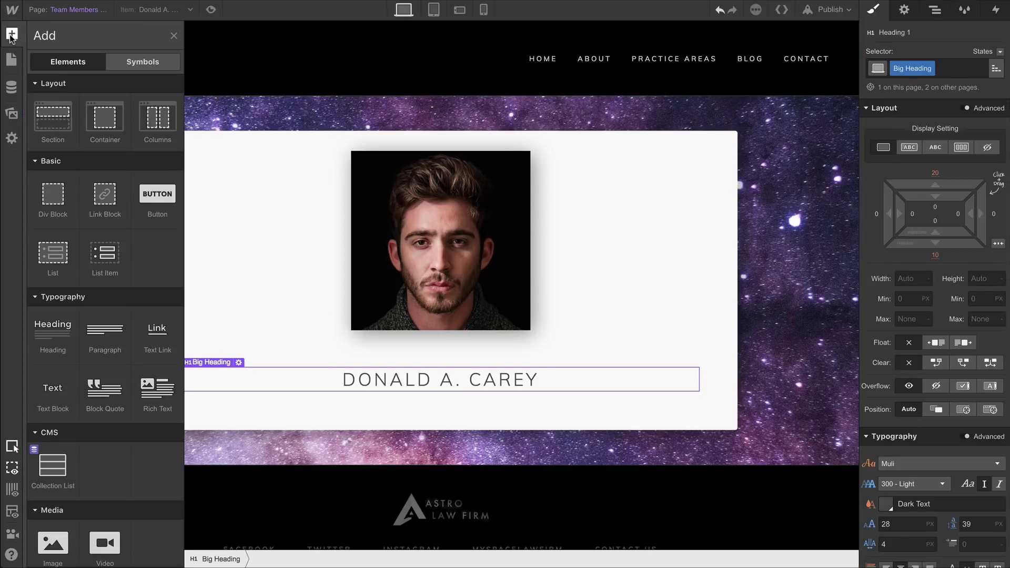
Place a text block under the name heading bound to the member's Job Title field.
{"action": "left_click_drag", "start_coordinate": [59, 383], "coordinate": [407, 404]}
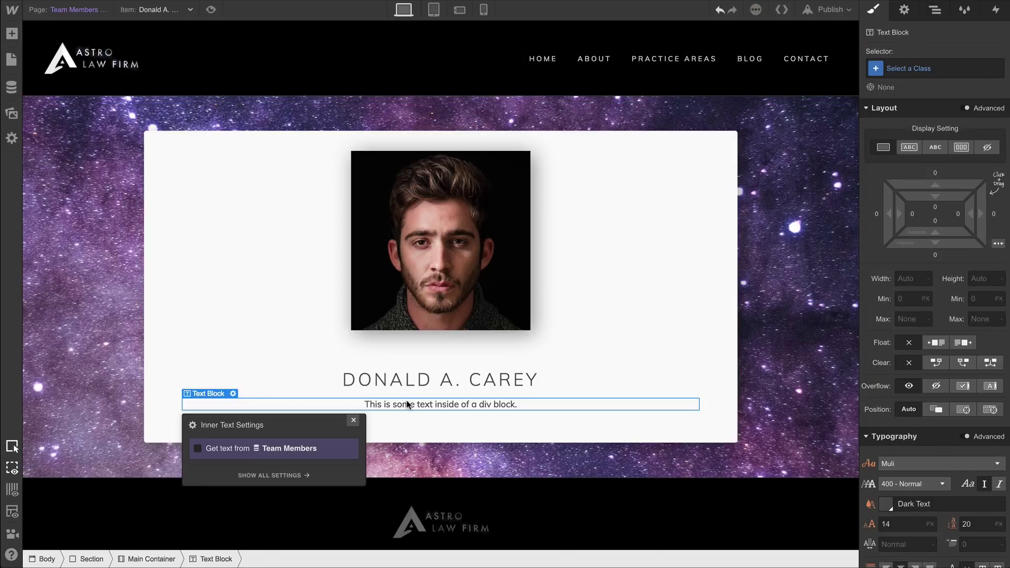
{"action": "left_click", "coordinate": [239, 447]}
{"action": "left_click", "coordinate": [245, 464]}
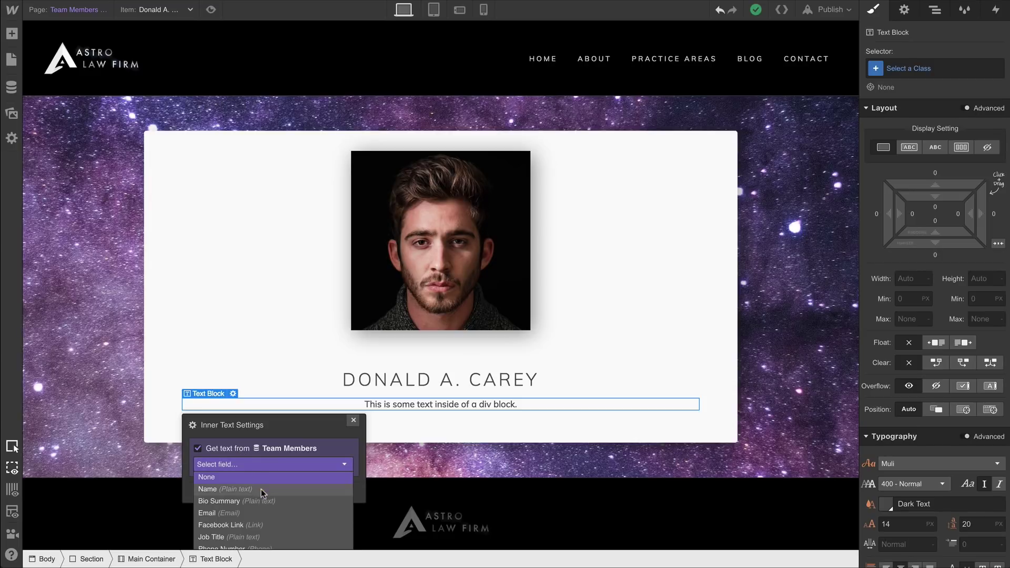
{"action": "left_click", "coordinate": [281, 535]}
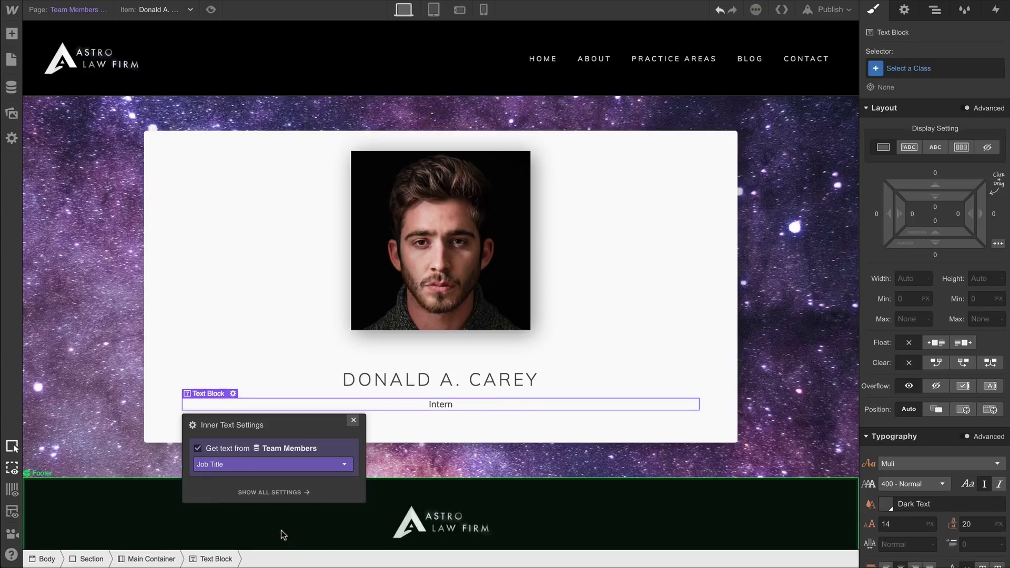
{"action": "left_click", "coordinate": [352, 421]}
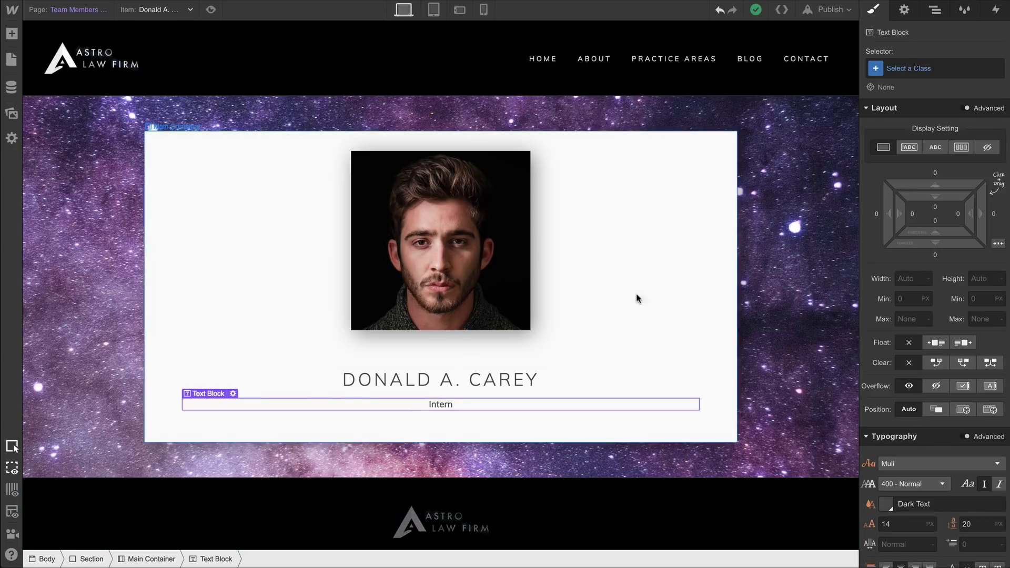
Give the job title the Big Heading class with a Subtitle combo, font size 14 and line height 19.
{"action": "left_click", "coordinate": [921, 69]}
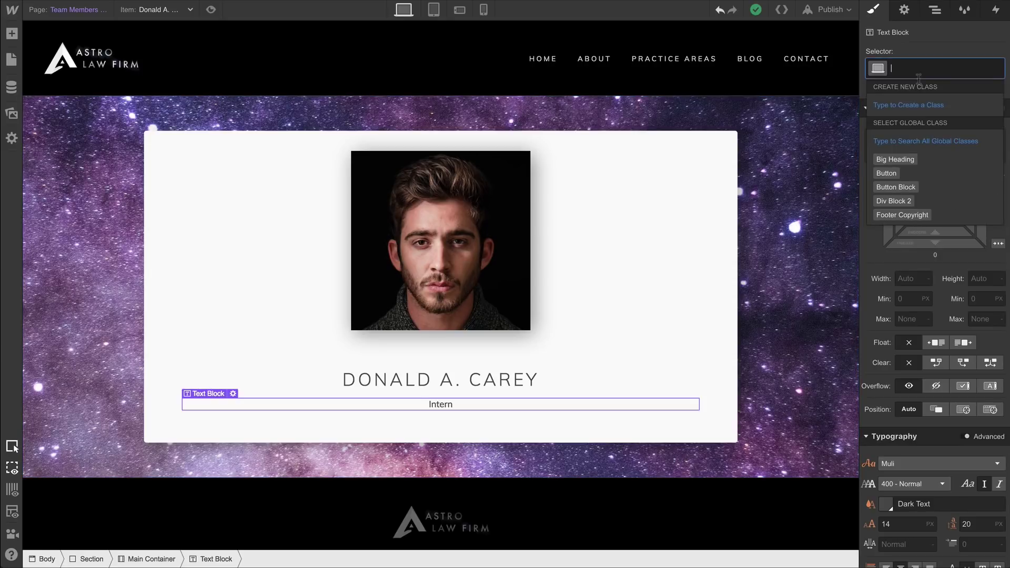
{"action": "left_click", "coordinate": [894, 159]}
{"action": "left_click", "coordinate": [950, 69]}
{"action": "type", "text": "Su"}
{"action": "key", "text": "Return"}
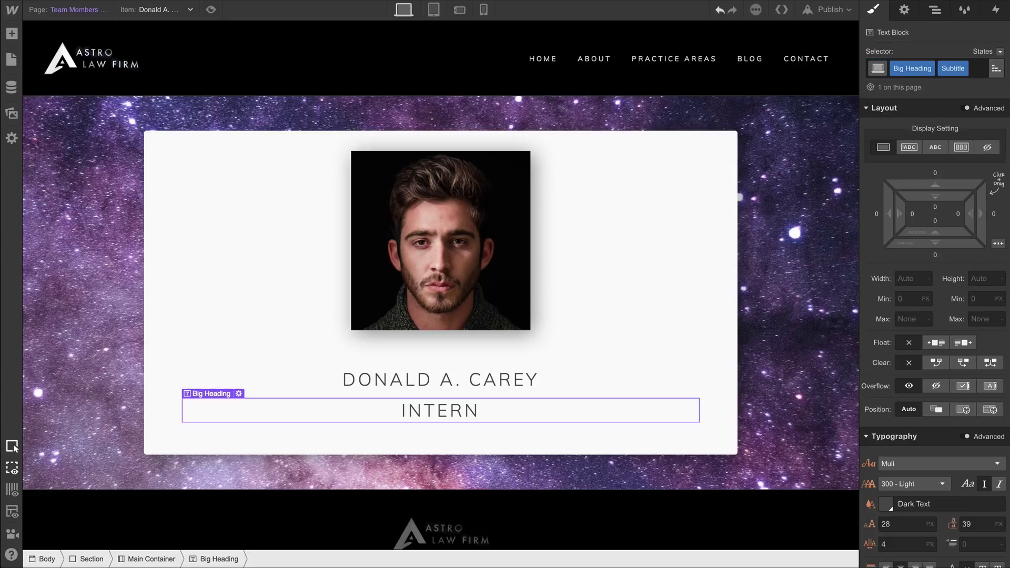
{"action": "scroll", "coordinate": [944, 222], "scroll_direction": "down", "scroll_amount": 4}
{"action": "left_click", "coordinate": [905, 309]}
{"action": "type", "text": "14"}
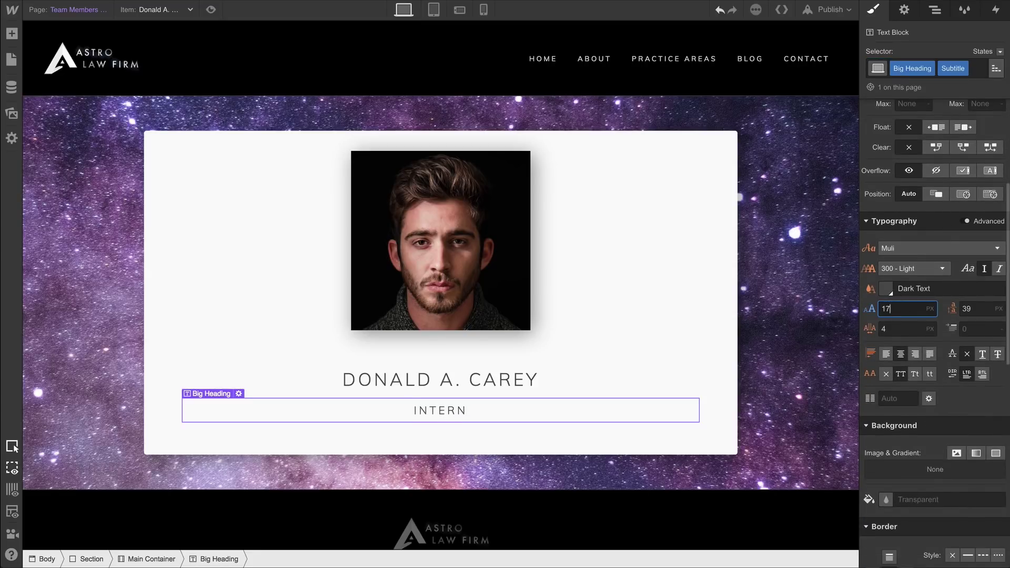
{"action": "left_click", "coordinate": [983, 310]}
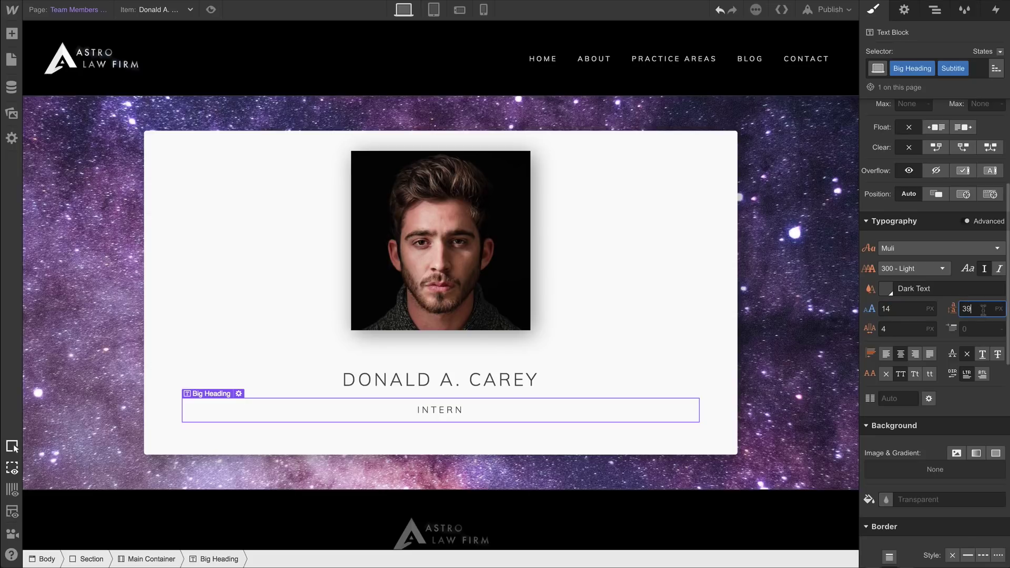
{"action": "key", "text": "shift+Down"}
{"action": "key", "text": "shift+Down"}
Add a solid 1 px light grey top border, saving the colour as a 'Light Grey' global swatch.
{"action": "scroll", "coordinate": [934, 333], "scroll_direction": "down", "scroll_amount": 3}
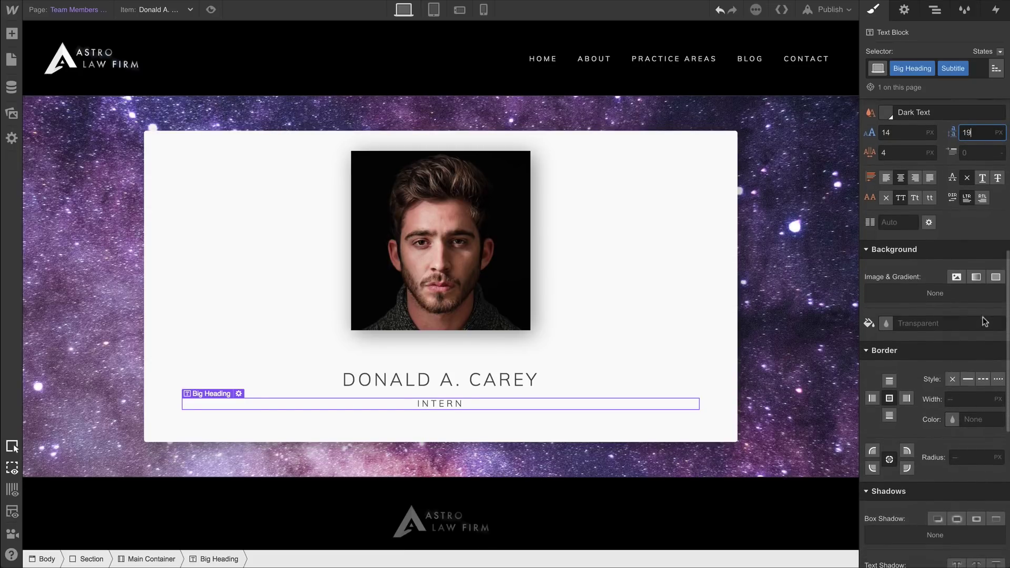
{"action": "left_click", "coordinate": [889, 381]}
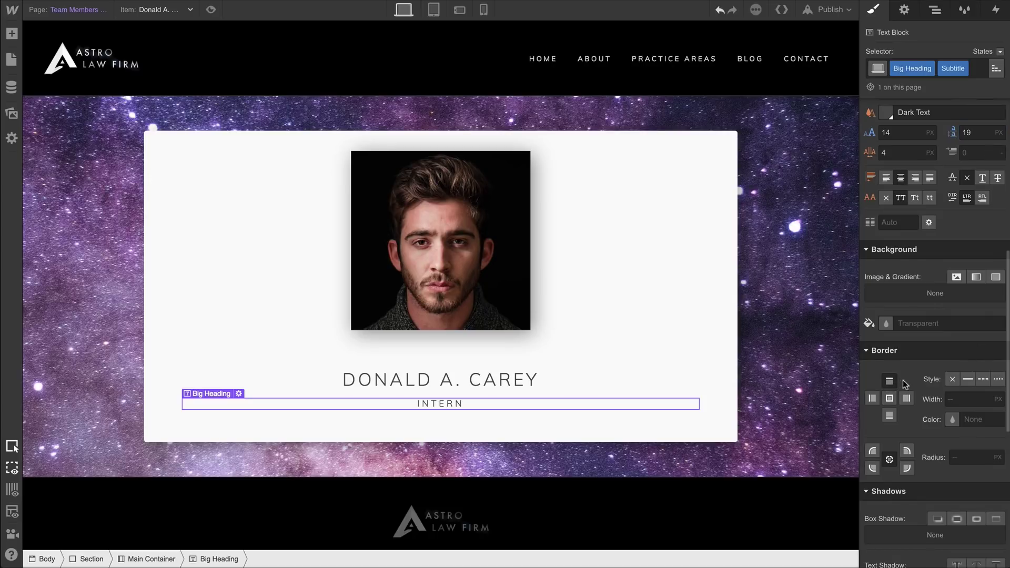
{"action": "left_click", "coordinate": [968, 379]}
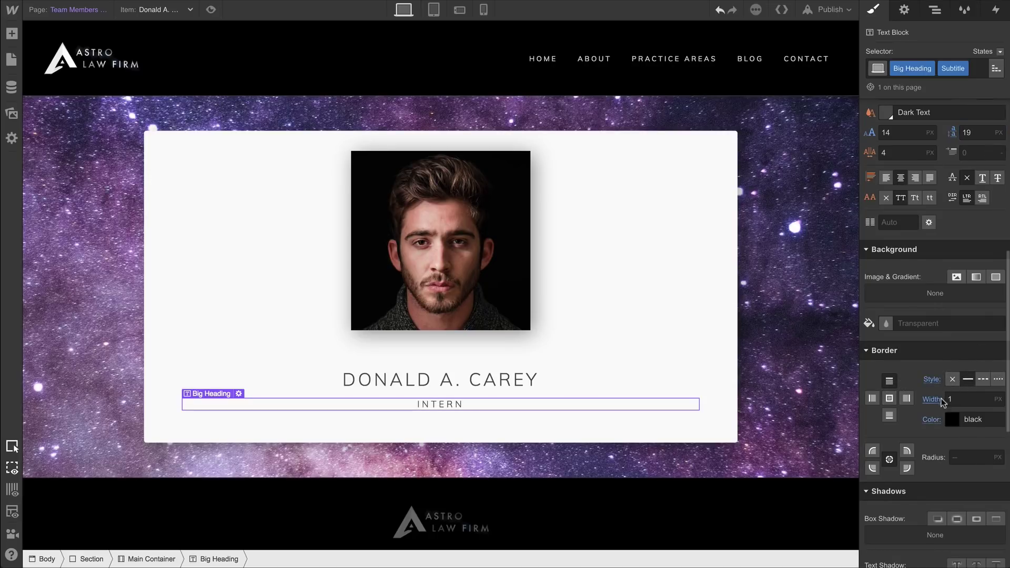
{"action": "left_click", "coordinate": [952, 419]}
{"action": "left_click_drag", "start_coordinate": [931, 295], "coordinate": [870, 252]}
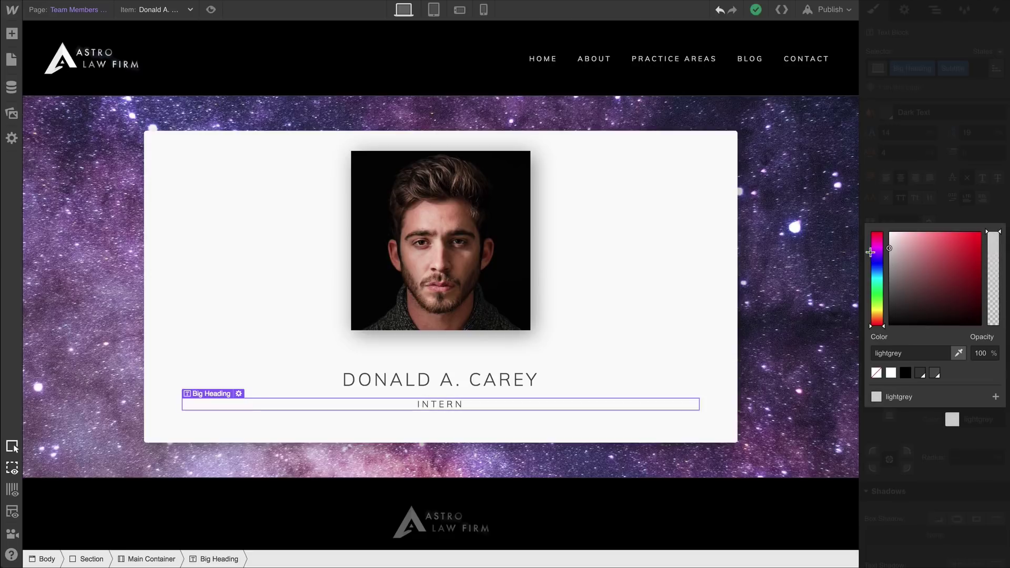
{"action": "left_click", "coordinate": [996, 397]}
{"action": "type", "text": "Light Grey"}
{"action": "left_click", "coordinate": [980, 393]}
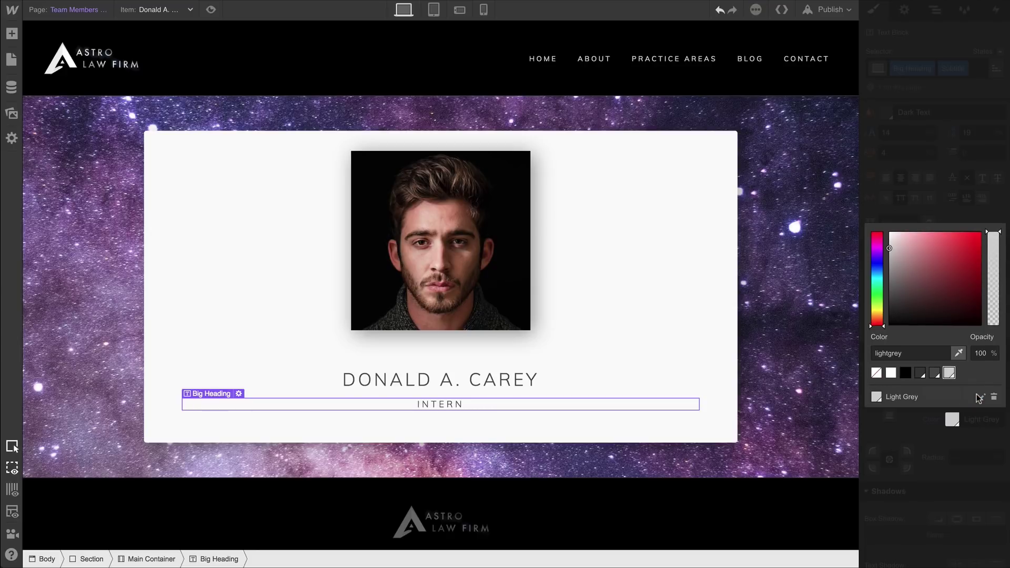
{"action": "left_click", "coordinate": [951, 214]}
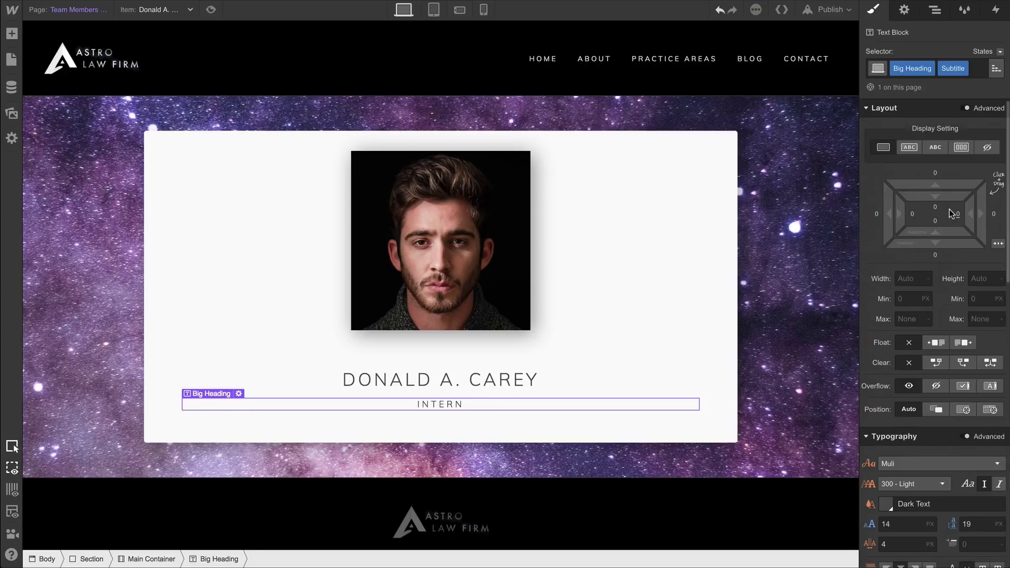
Make the subtitle inline-block and add 15 px of top padding.
{"action": "left_click", "coordinate": [909, 148]}
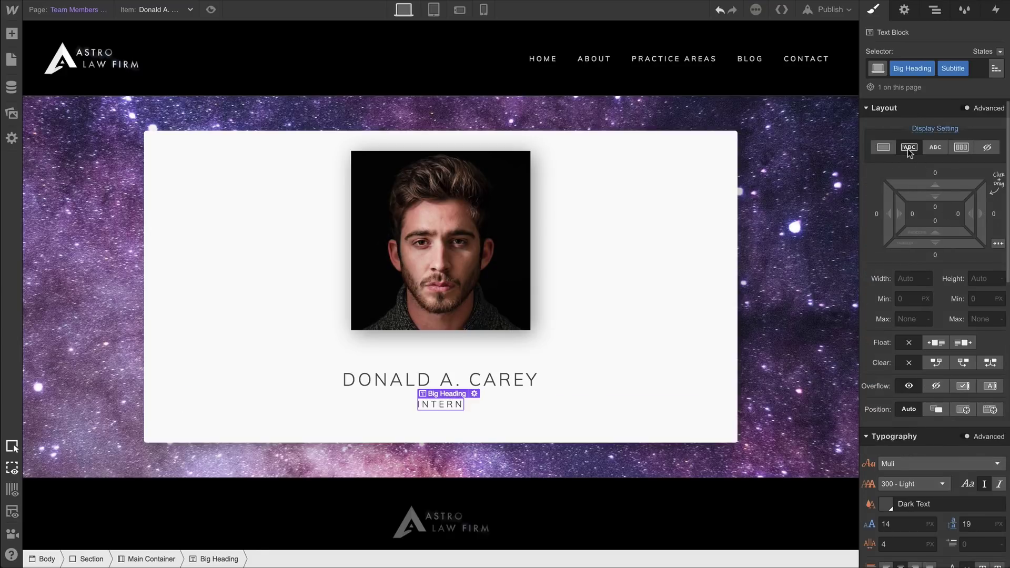
{"action": "left_click", "coordinate": [682, 301]}
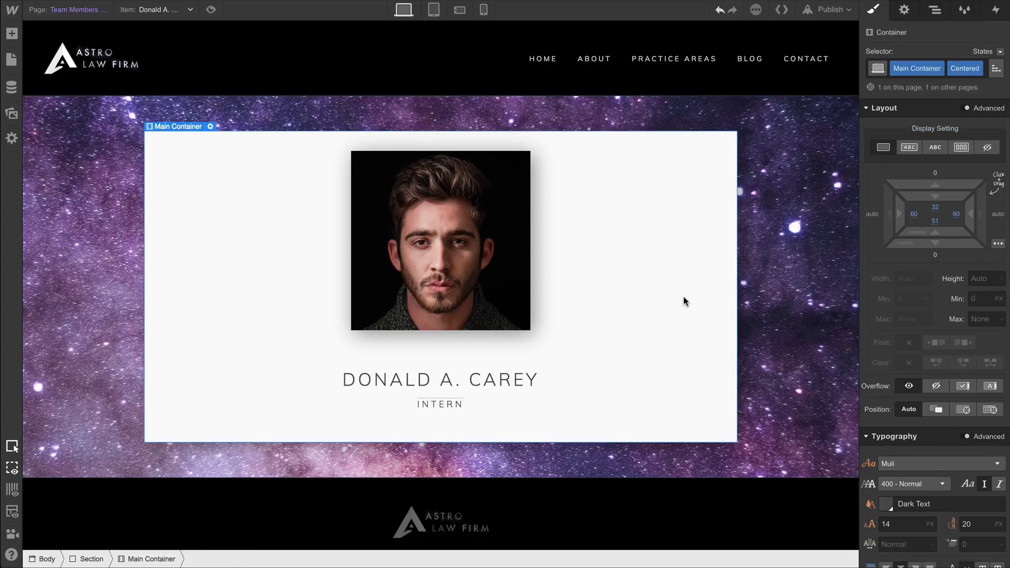
{"action": "left_click", "coordinate": [451, 404]}
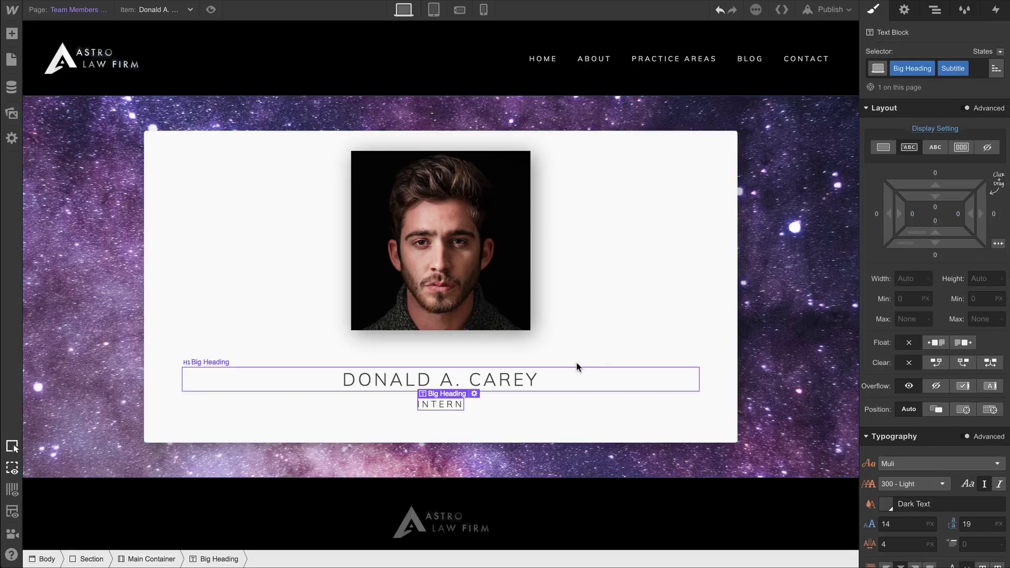
{"action": "left_click_drag", "start_coordinate": [935, 207], "coordinate": [934, 199]}
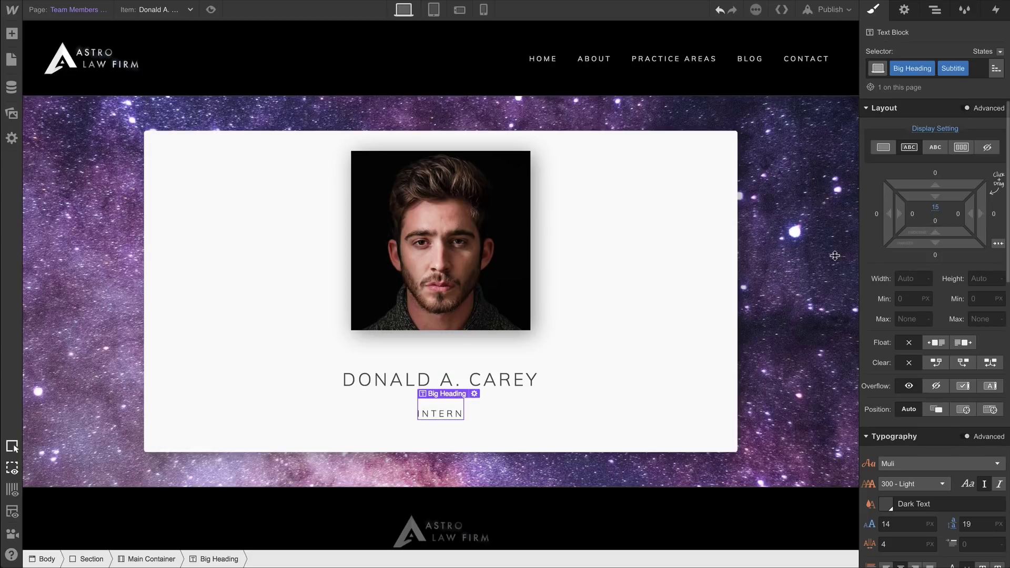
{"action": "left_click", "coordinate": [649, 314]}
{"action": "left_click", "coordinate": [188, 12]}
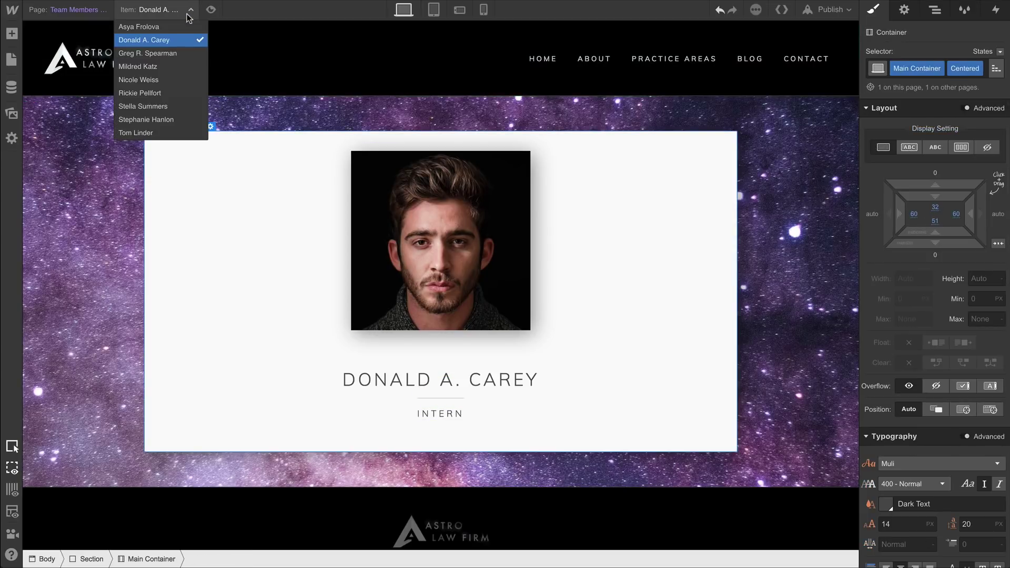
Preview the template with several team members, including a paralegal, ending on an Associate with nothing selected.
{"action": "left_click", "coordinate": [167, 93]}
{"action": "left_click", "coordinate": [161, 9]}
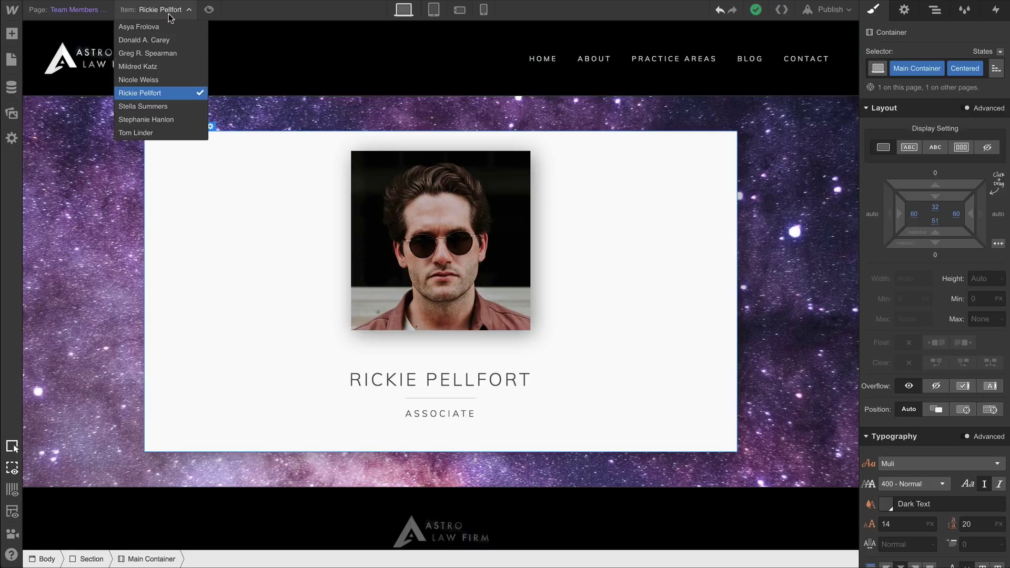
{"action": "left_click", "coordinate": [150, 120]}
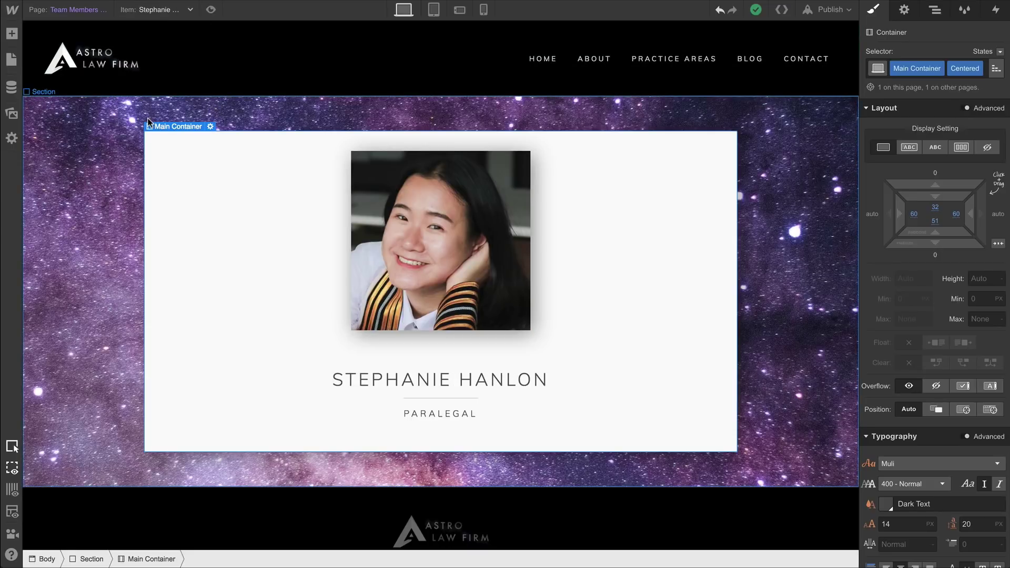
{"action": "key", "text": "alt+shift+Right"}
{"action": "key", "text": "alt+shift+Right"}
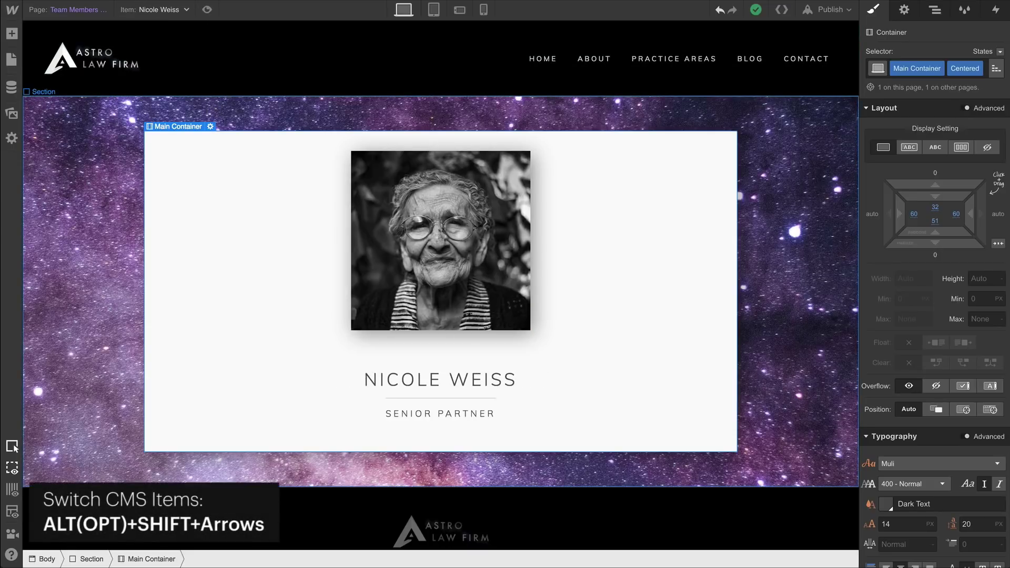
{"action": "key", "text": "alt+shift+Right"}
{"action": "key", "text": "alt+shift+Right"}
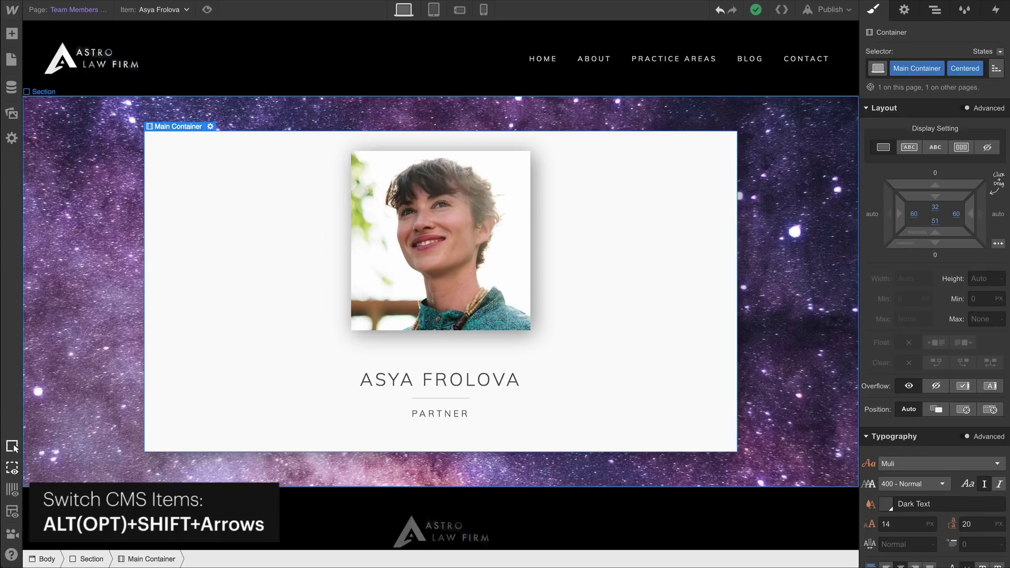
{"action": "key", "text": "alt+shift+Right"}
{"action": "key", "text": "alt+shift+Right"}
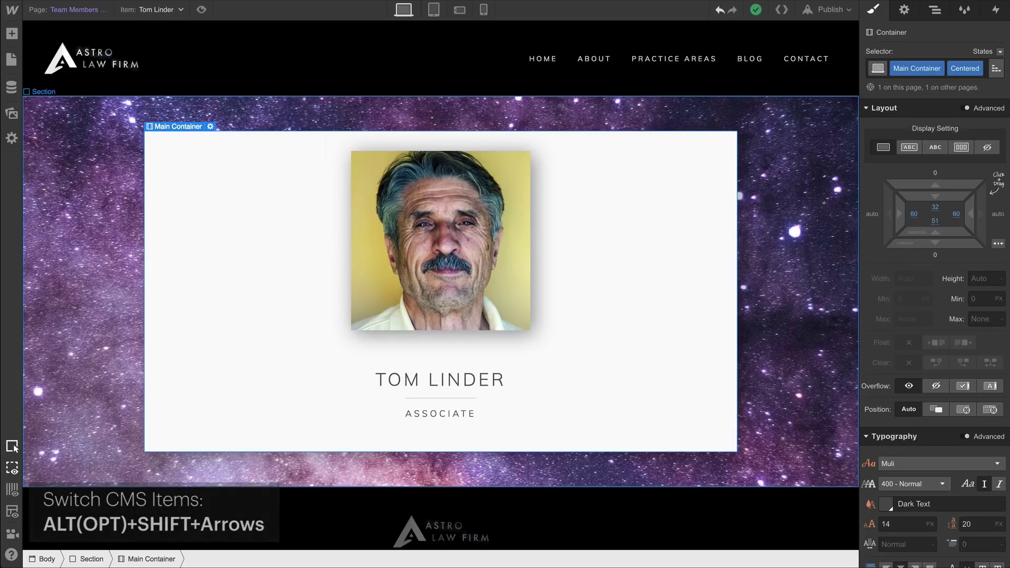
{"action": "key", "text": "Escape"}
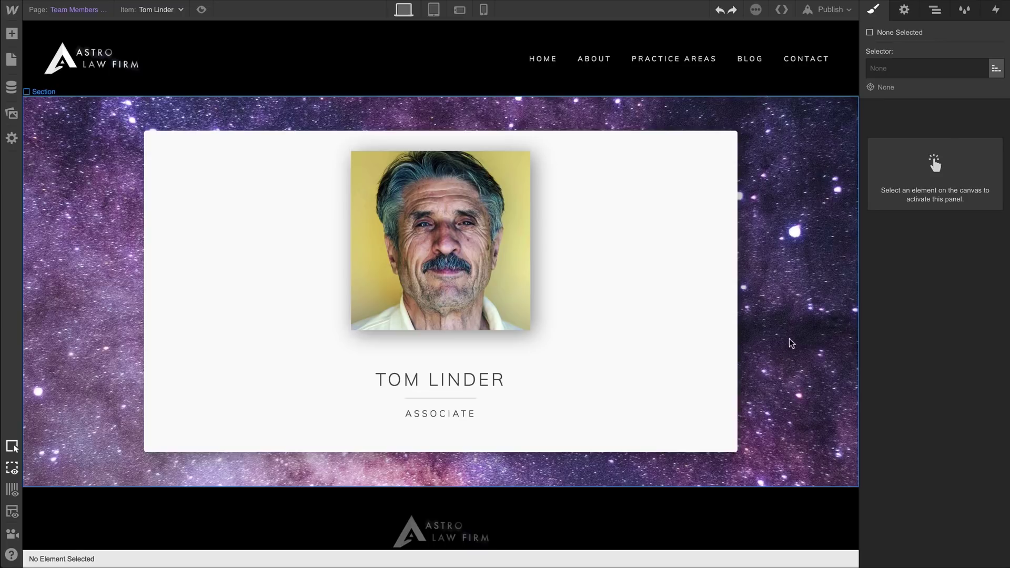
Delete the starry background image layer from the Team Members section.
{"action": "left_click", "coordinate": [789, 339]}
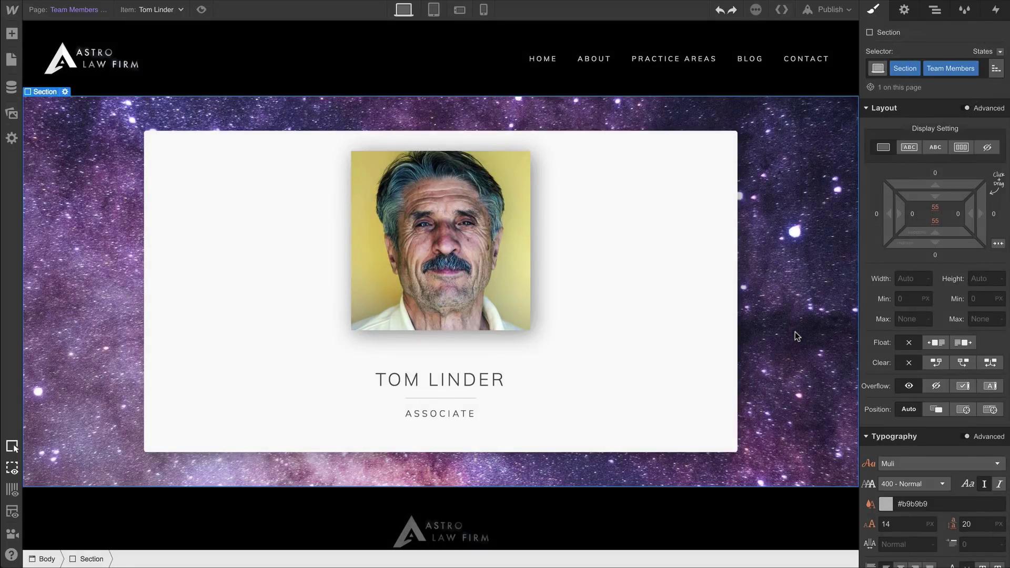
{"action": "scroll", "coordinate": [946, 337], "scroll_direction": "down", "scroll_amount": 10}
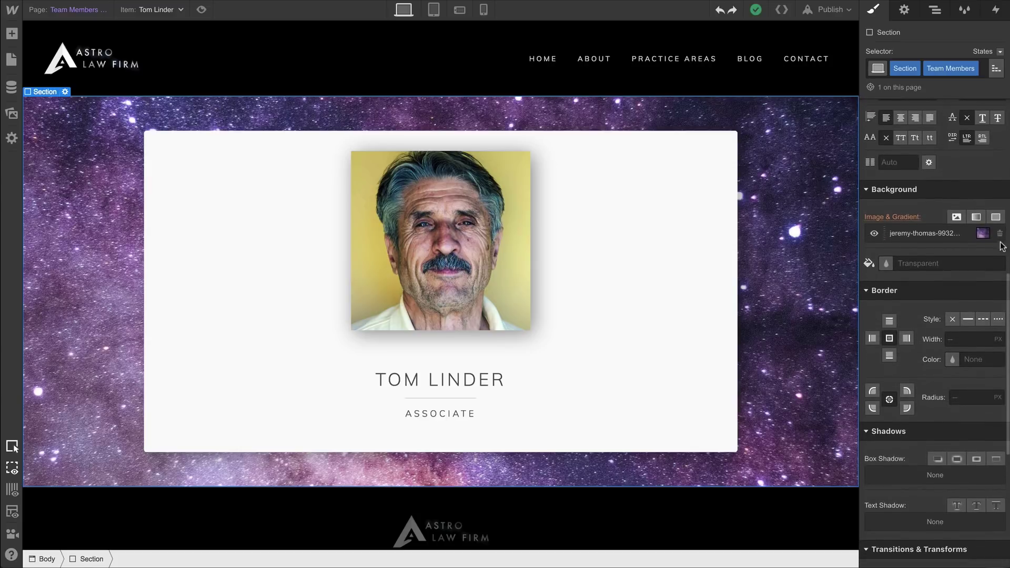
{"action": "left_click", "coordinate": [999, 234]}
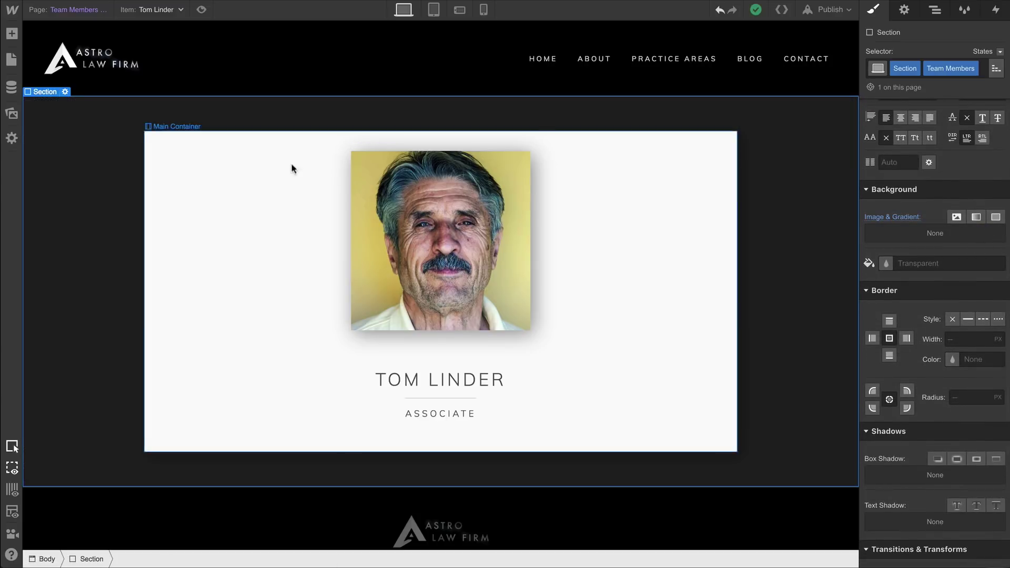
Add a div block inside the section and give it a new Overlay class.
{"action": "left_click", "coordinate": [16, 35]}
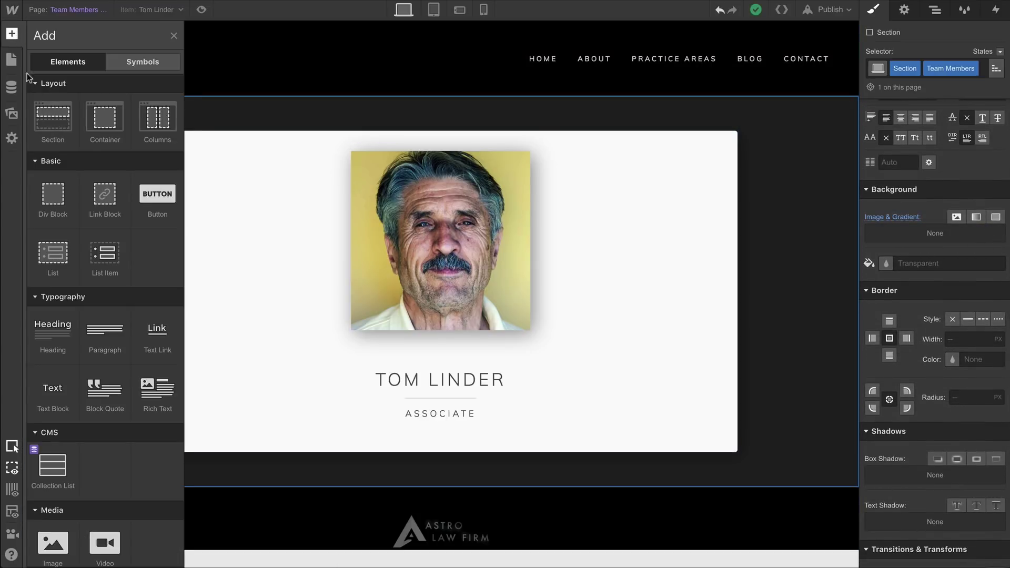
{"action": "left_click_drag", "start_coordinate": [51, 194], "coordinate": [78, 120]}
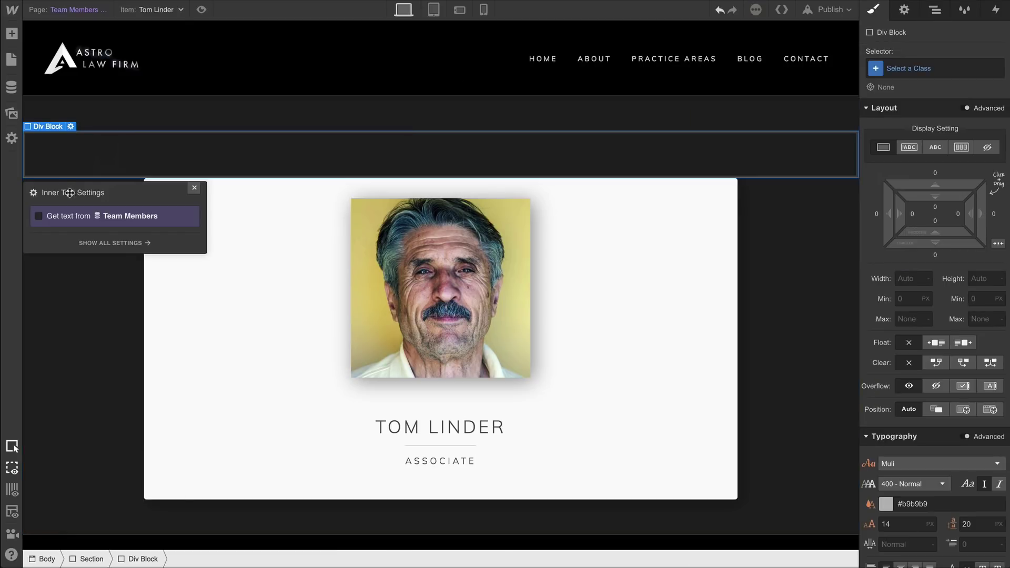
{"action": "left_click", "coordinate": [194, 189]}
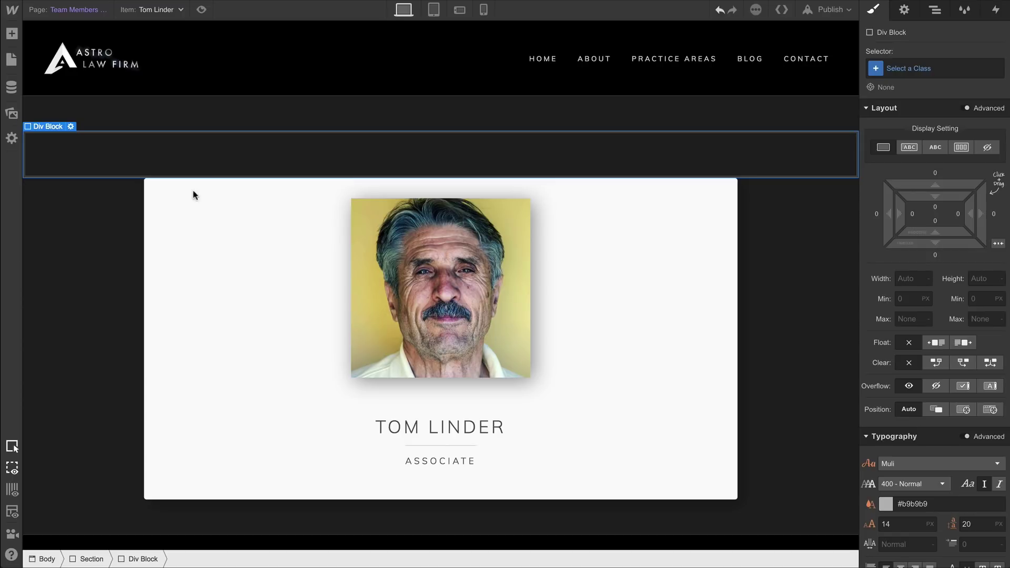
{"action": "left_click", "coordinate": [916, 70]}
{"action": "type", "text": "Overlay"}
{"action": "key", "text": "Return"}
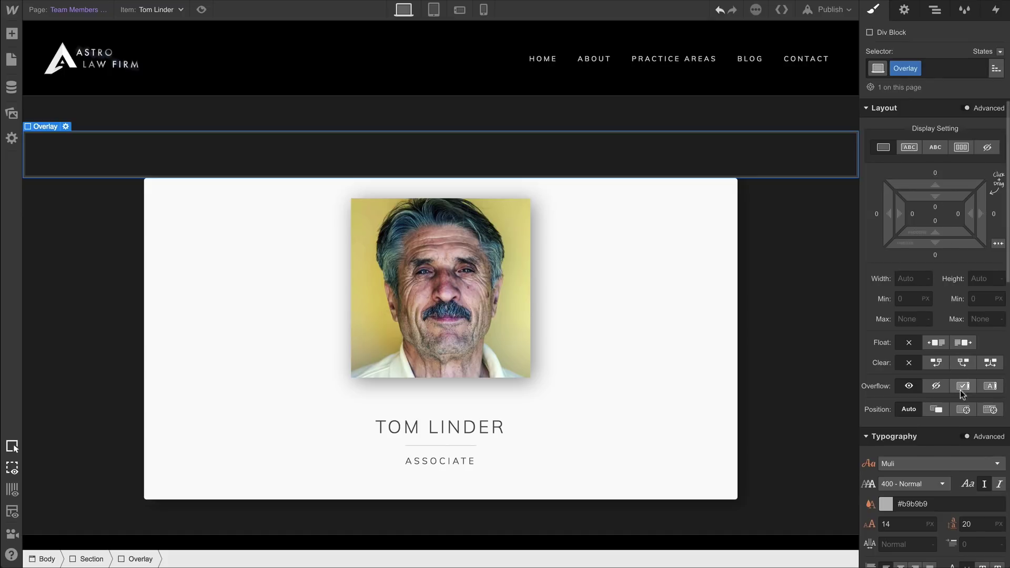
Position the Overlay absolute at top-left, make the section relative, and size the Overlay 100% × 100%.
{"action": "left_click", "coordinate": [963, 409]}
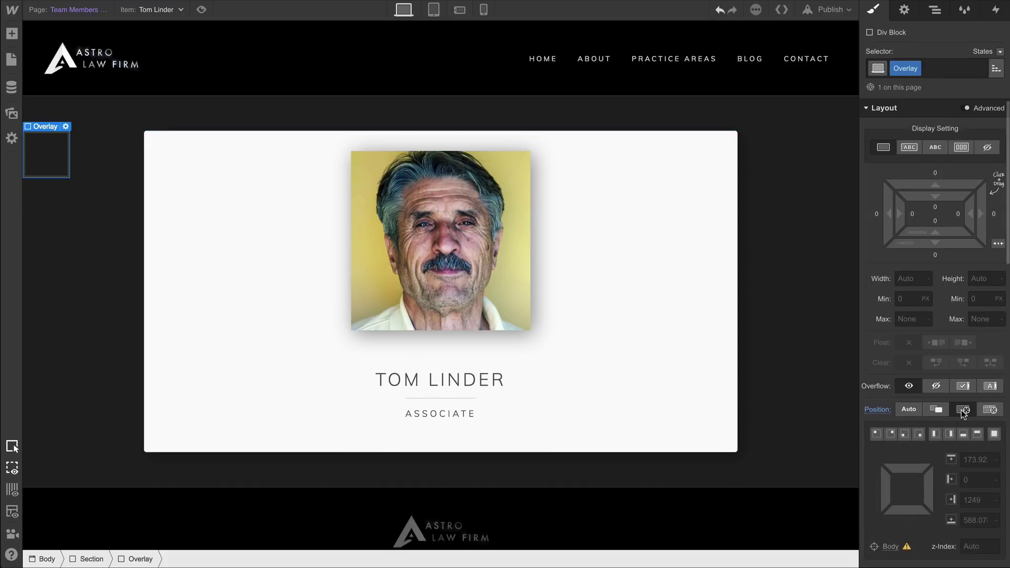
{"action": "left_click", "coordinate": [876, 433]}
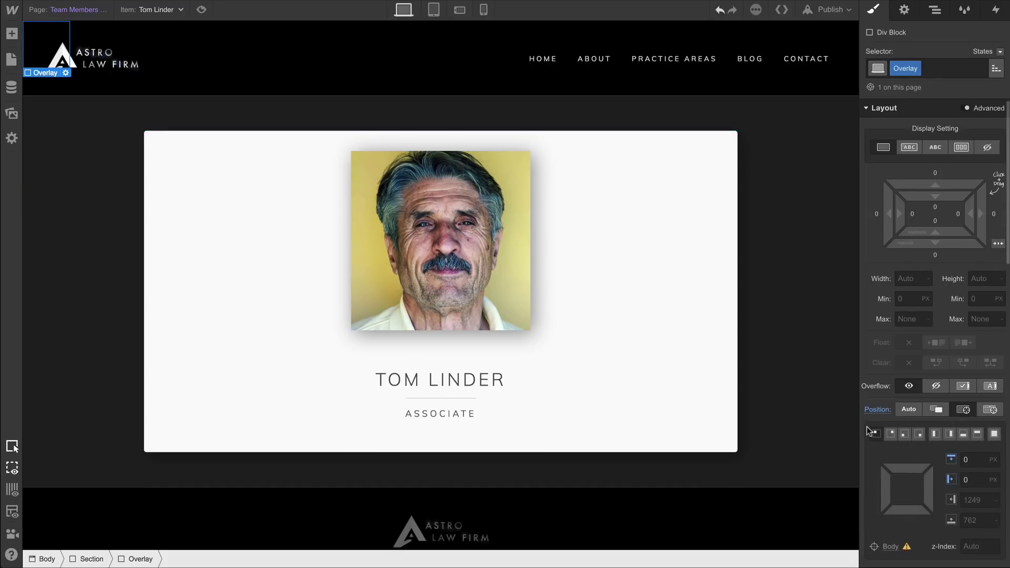
{"action": "left_click", "coordinate": [825, 404]}
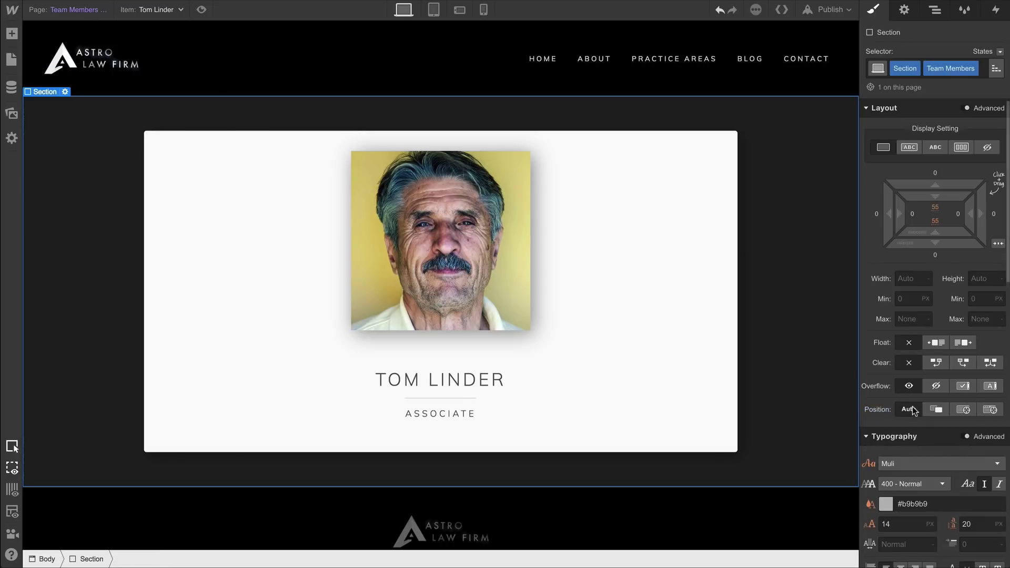
{"action": "left_click", "coordinate": [935, 409]}
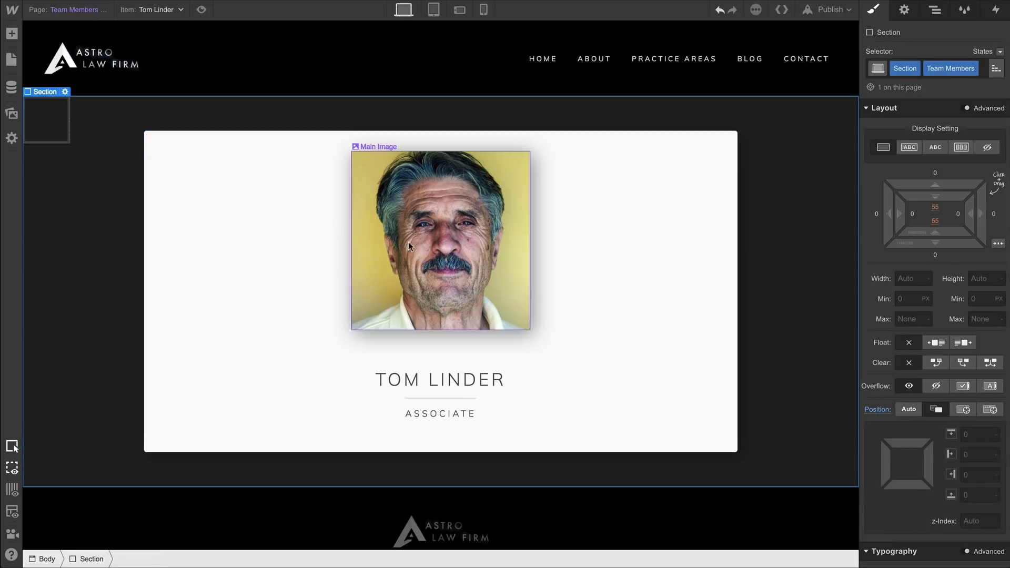
{"action": "left_click", "coordinate": [57, 130]}
{"action": "left_click", "coordinate": [904, 279]}
{"action": "type", "text": "100%"}
{"action": "key", "text": "Tab"}
{"action": "type", "text": "100%"}
{"action": "key", "text": "Return"}
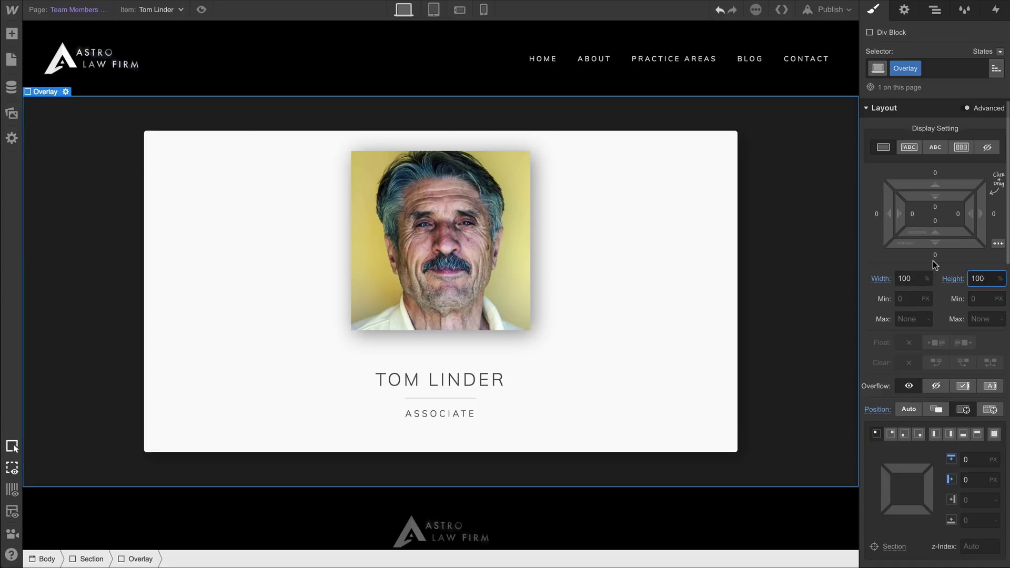
Give the Overlay a placeholder example-bg.png background image.
{"action": "scroll", "coordinate": [934, 264], "scroll_direction": "down", "scroll_amount": 8}
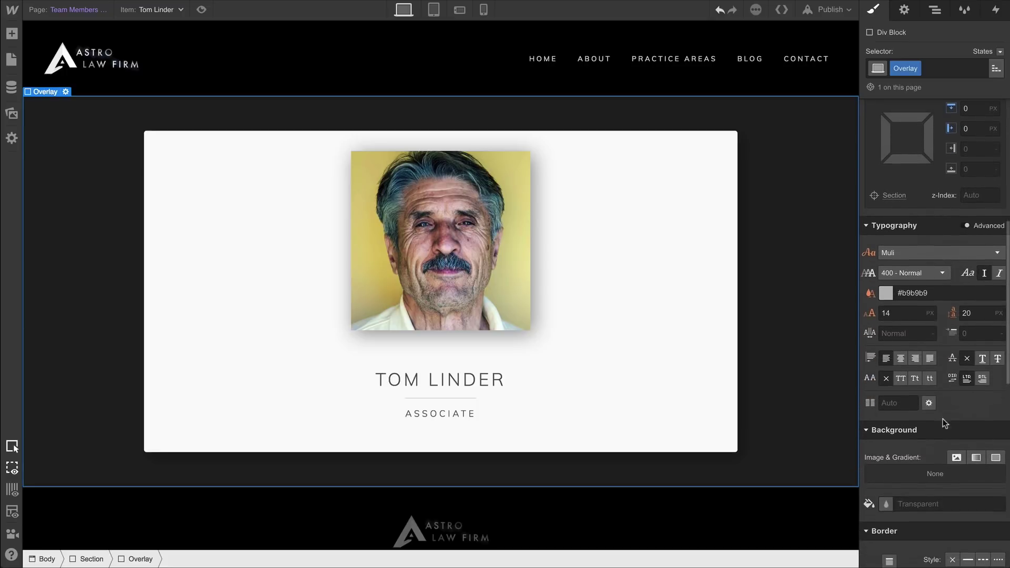
{"action": "left_click", "coordinate": [955, 457]}
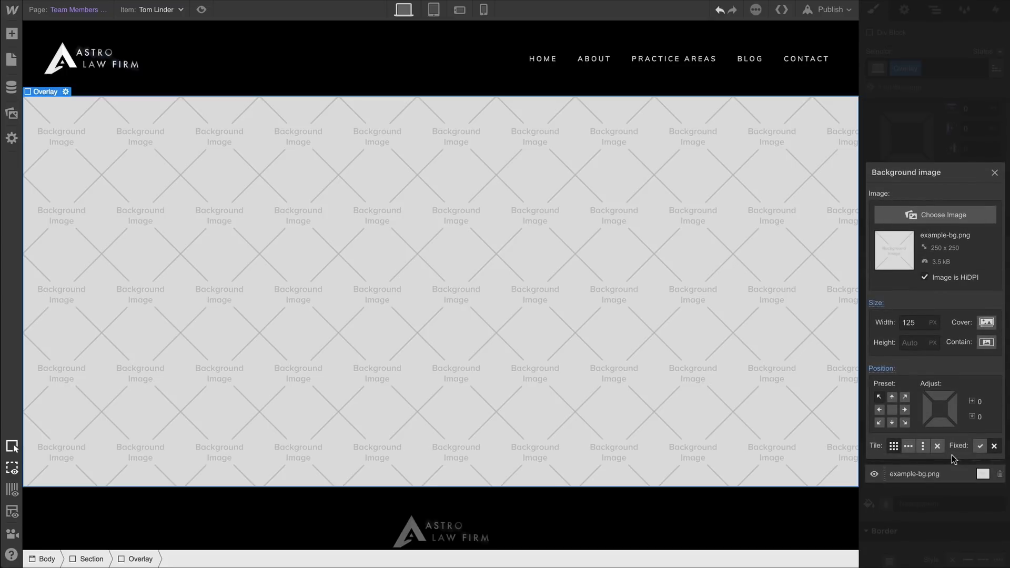
{"action": "left_click", "coordinate": [995, 174]}
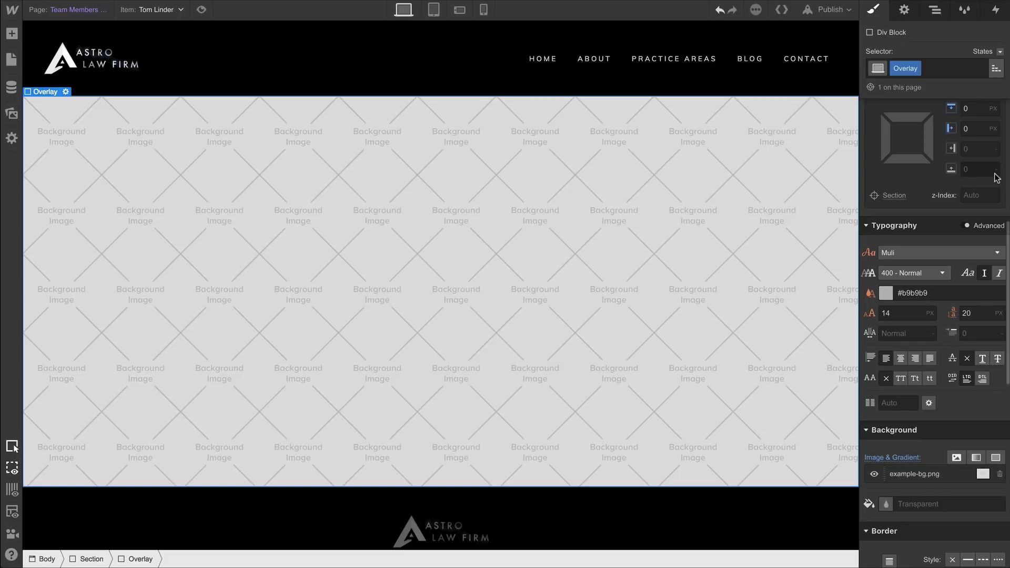
Make the Main Container relatively positioned with a raised z-index so it sits above the Overlay.
{"action": "left_click", "coordinate": [934, 9]}
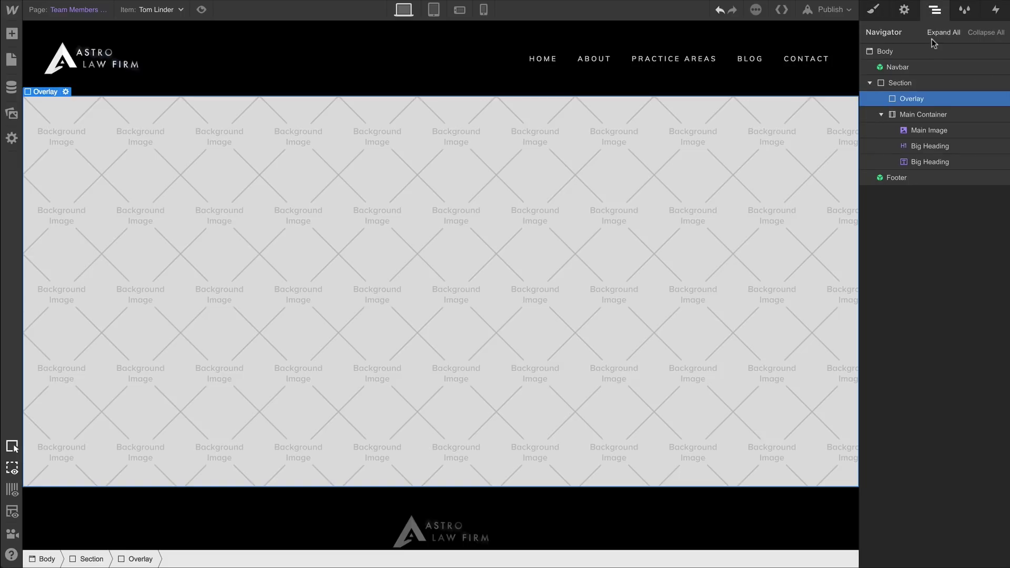
{"action": "left_click", "coordinate": [931, 116]}
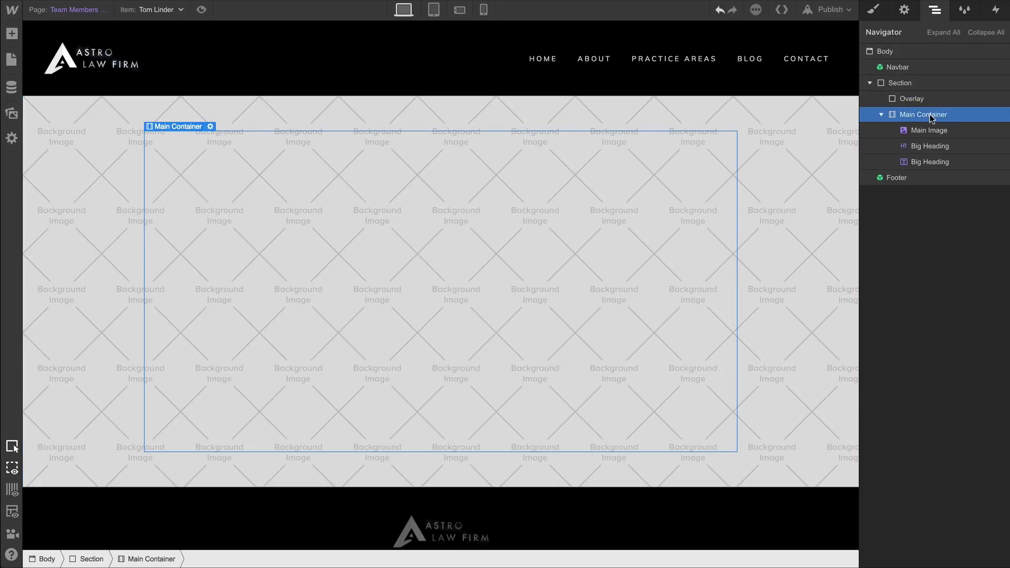
{"action": "left_click", "coordinate": [874, 10]}
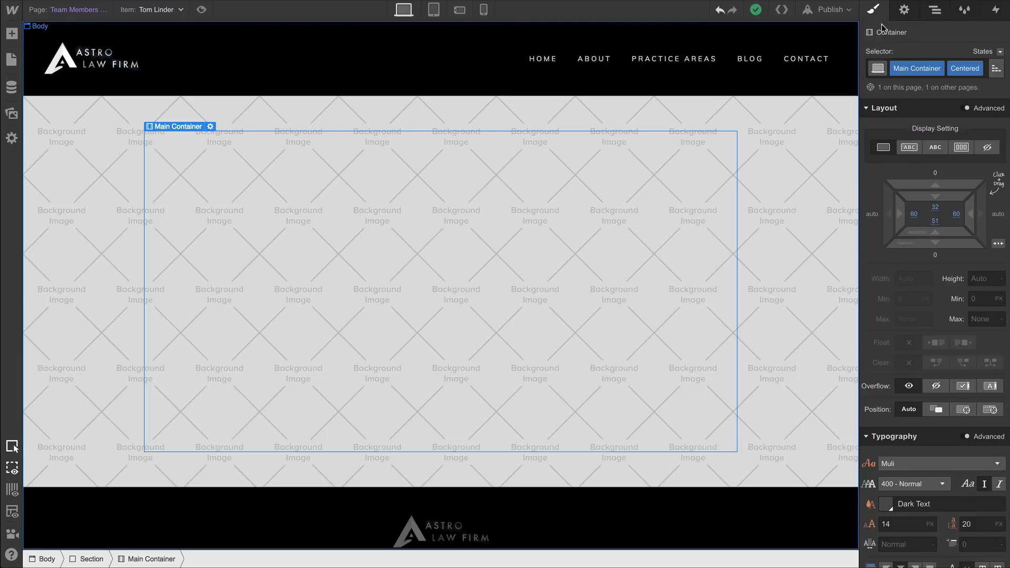
{"action": "left_click", "coordinate": [933, 410]}
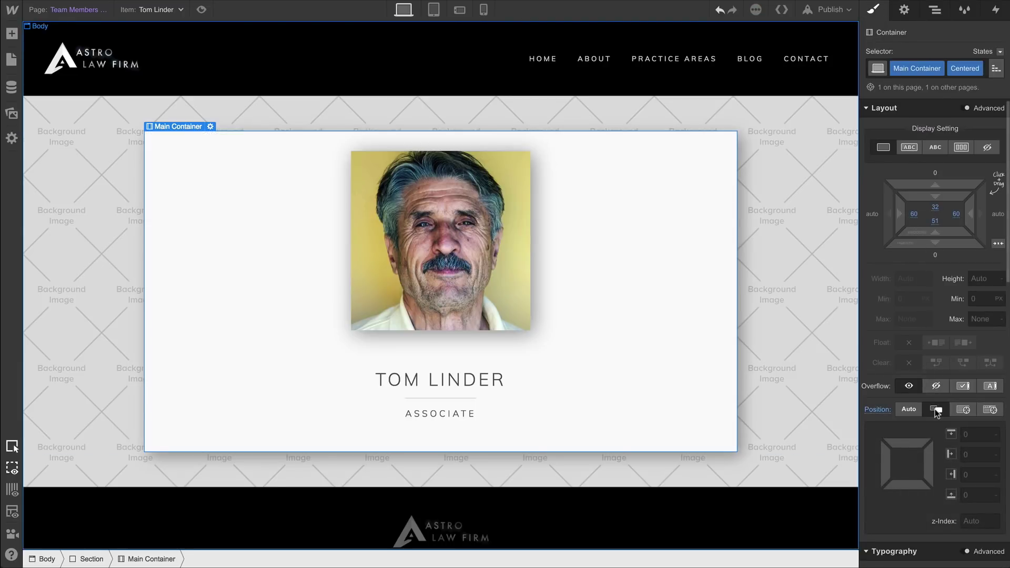
{"action": "left_click", "coordinate": [974, 517]}
{"action": "type", "text": "2"}
{"action": "left_click", "coordinate": [834, 384]}
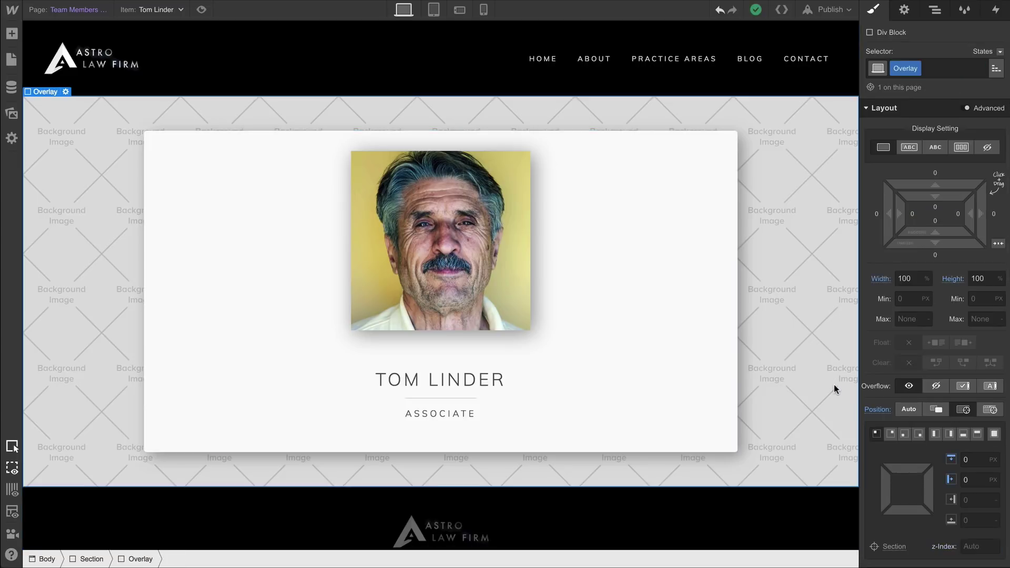
Bind the Overlay's background image to the Profile Picture field, sized to Cover and centred.
{"action": "left_click", "coordinate": [904, 11]}
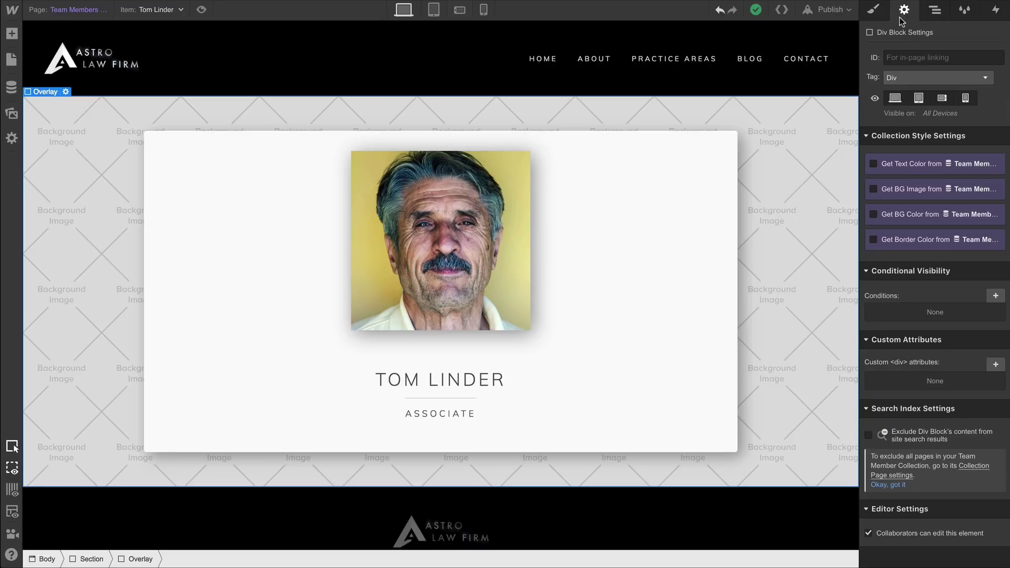
{"action": "left_click", "coordinate": [898, 200]}
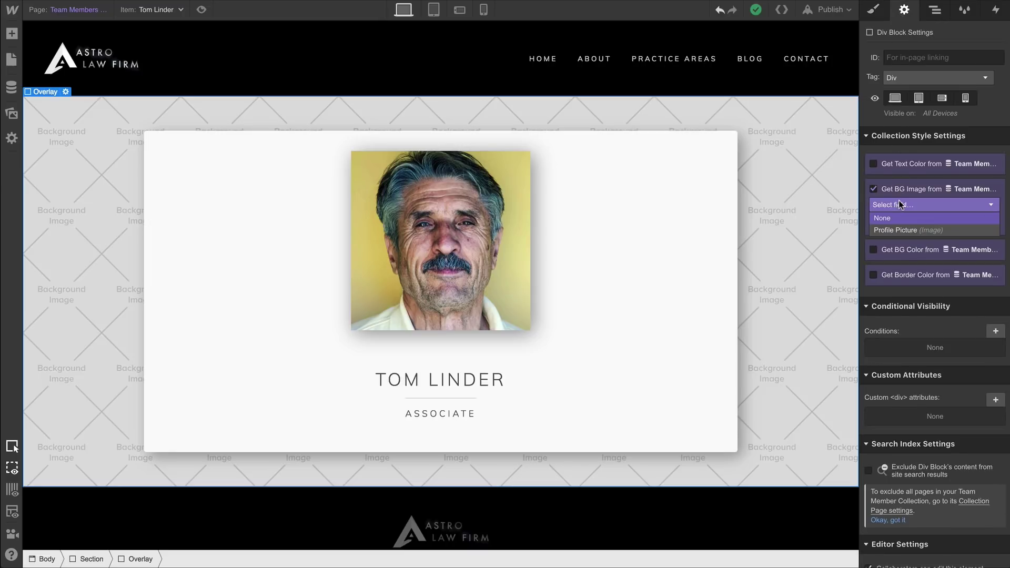
{"action": "left_click", "coordinate": [900, 230]}
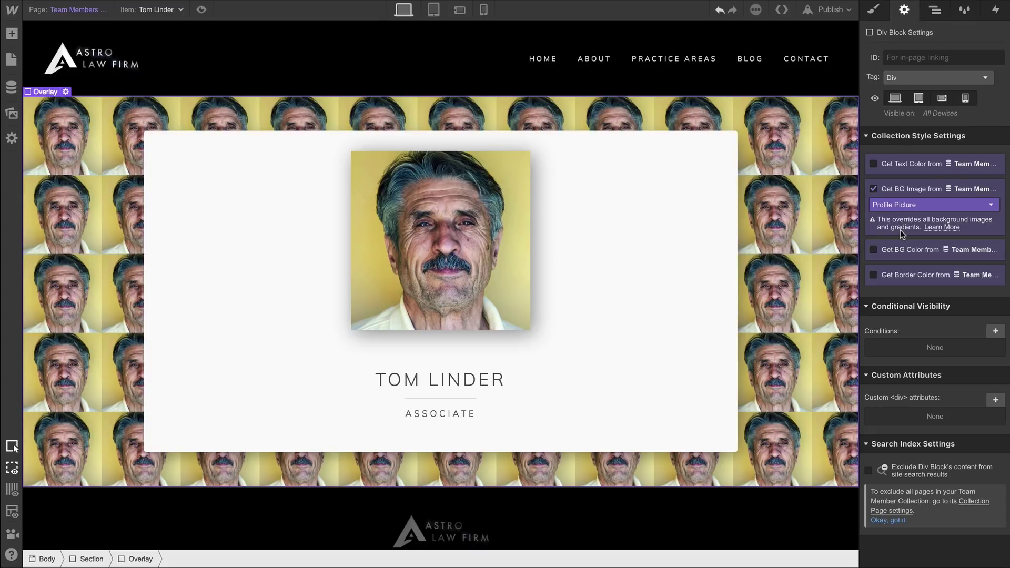
{"action": "left_click", "coordinate": [870, 11]}
{"action": "scroll", "coordinate": [923, 231], "scroll_direction": "down", "scroll_amount": 10}
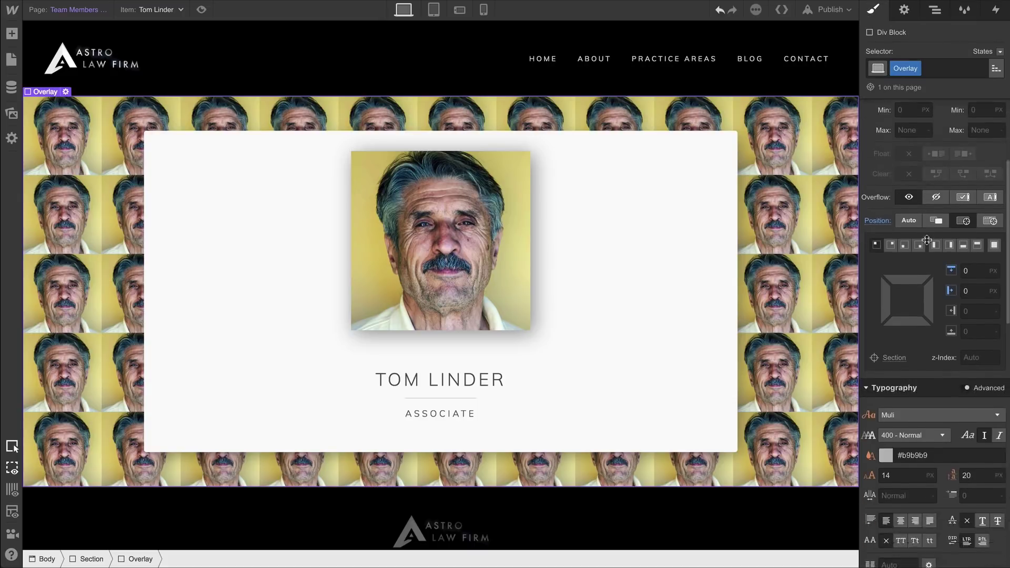
{"action": "left_click", "coordinate": [929, 395]}
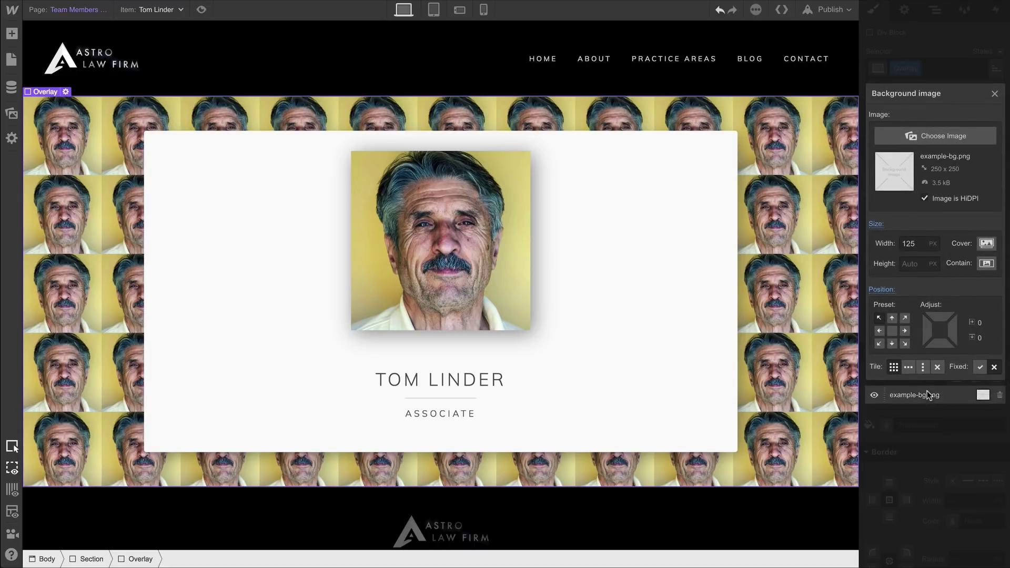
{"action": "left_click", "coordinate": [985, 243]}
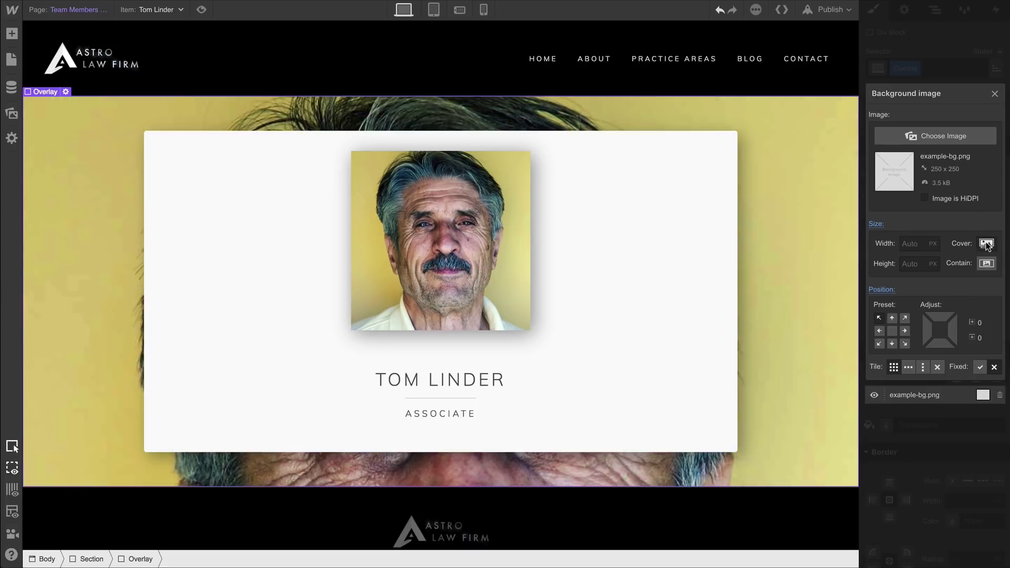
{"action": "left_click", "coordinate": [892, 331]}
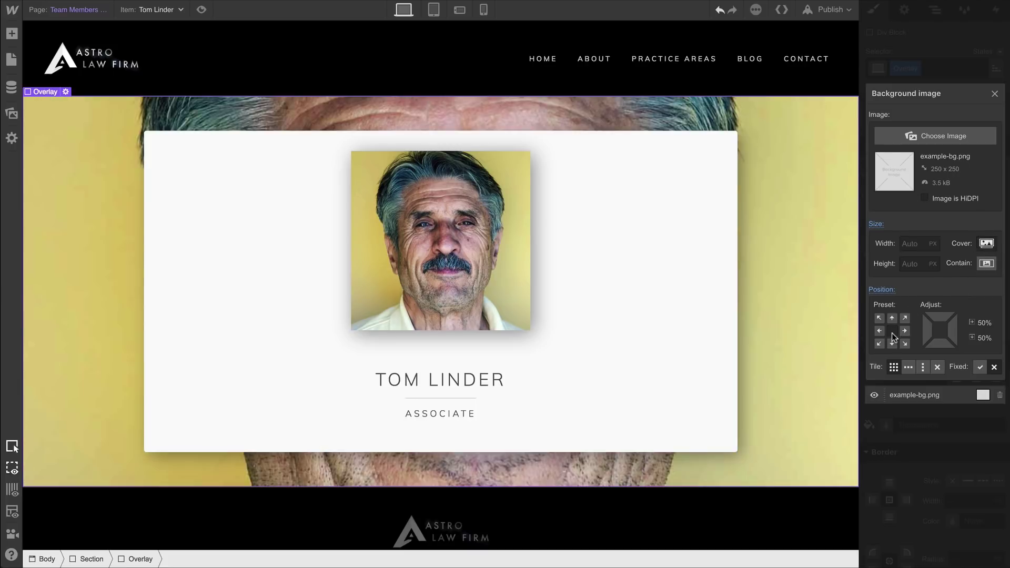
{"action": "left_click", "coordinate": [923, 42]}
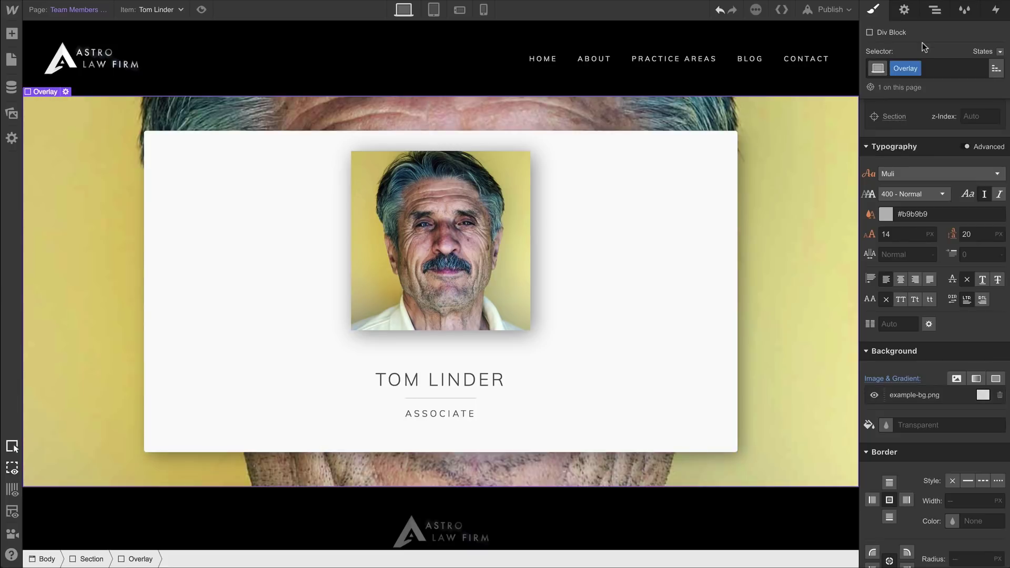
Switch to another team member and give the overlay a 50 px blur at about 57% opacity.
{"action": "key", "text": "alt+shift+Right"}
{"action": "key", "text": "alt+shift+Right"}
{"action": "key", "text": "alt+shift+Right"}
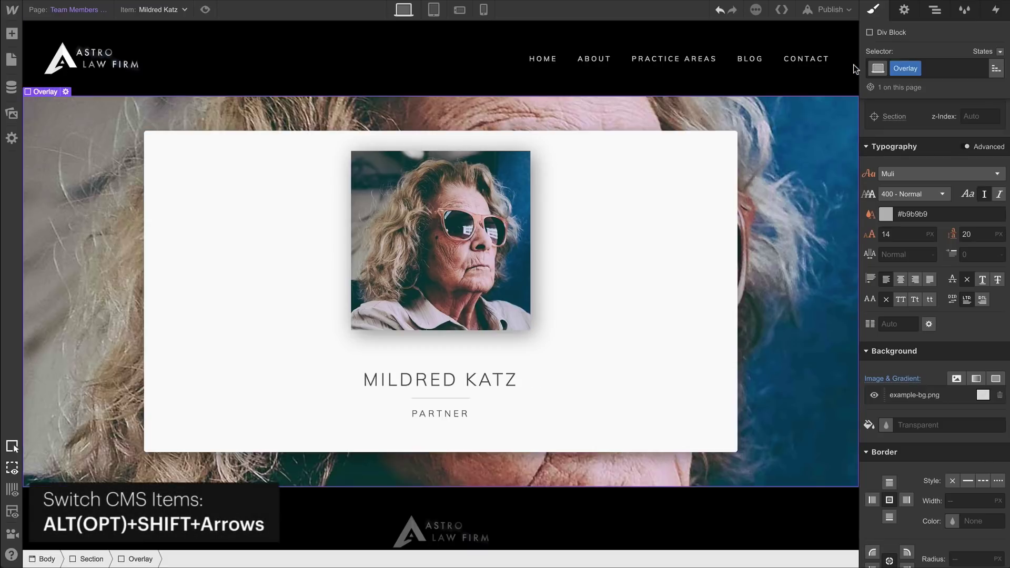
{"action": "scroll", "coordinate": [936, 251], "scroll_direction": "down", "scroll_amount": 8}
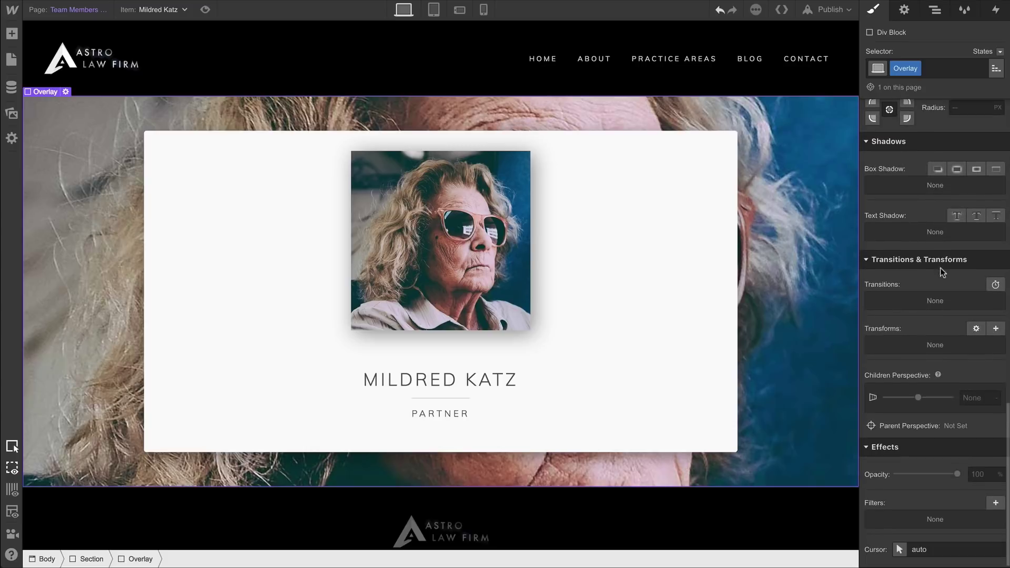
{"action": "left_click", "coordinate": [995, 502]}
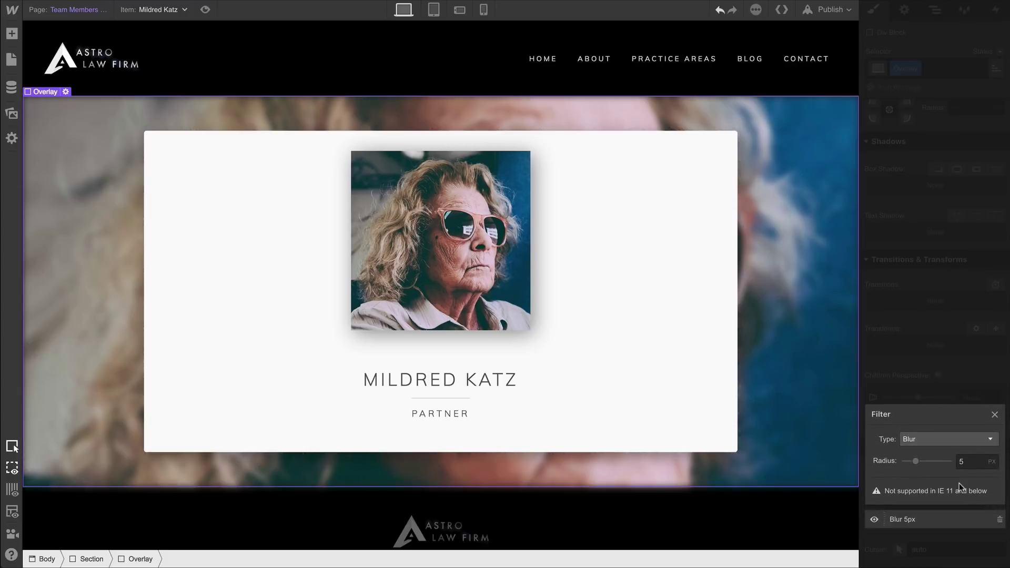
{"action": "left_click_drag", "start_coordinate": [913, 460], "coordinate": [949, 460]}
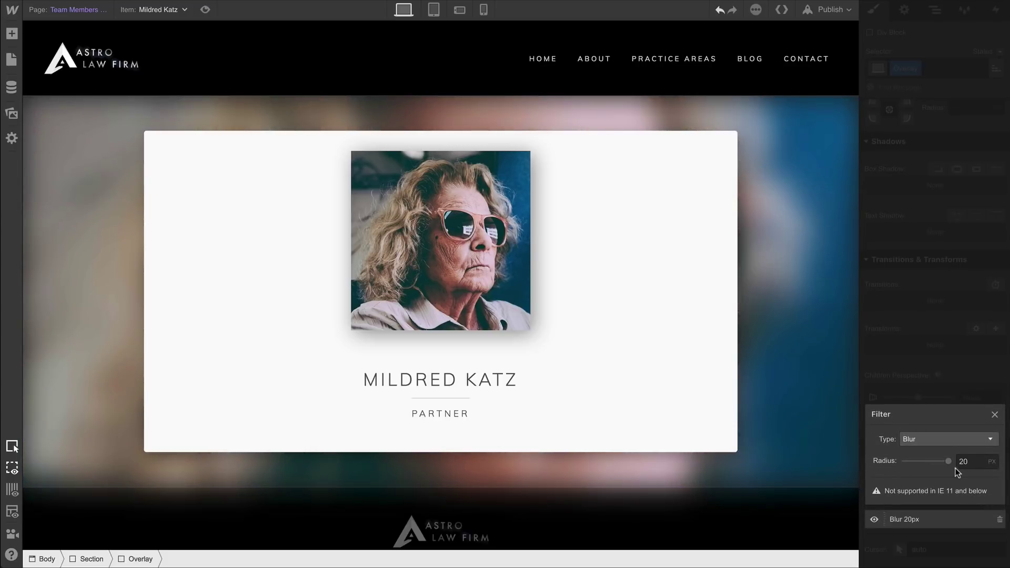
{"action": "left_click", "coordinate": [966, 467]}
{"action": "type", "text": "50"}
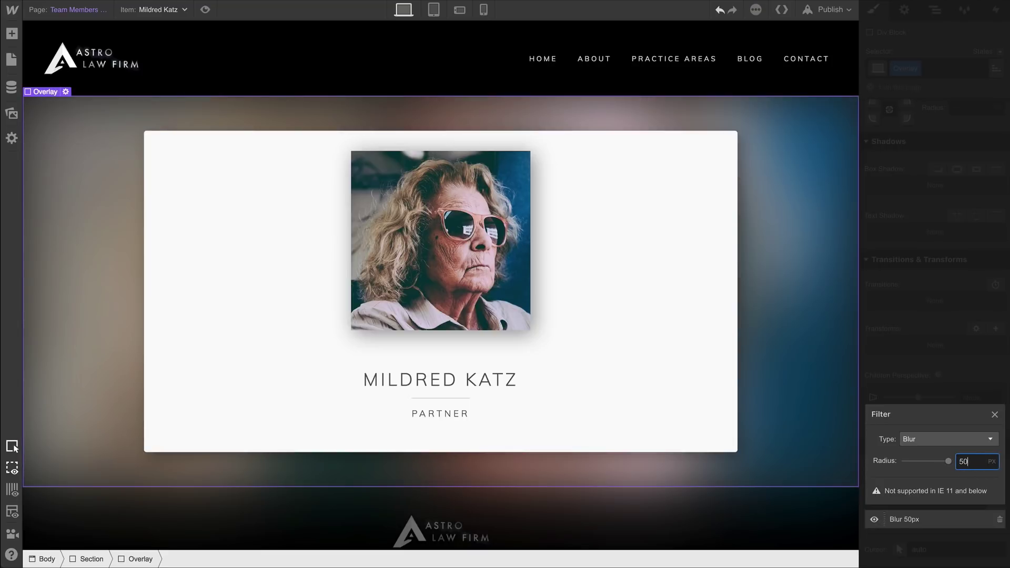
{"action": "left_click", "coordinate": [955, 390]}
{"action": "left_click_drag", "start_coordinate": [961, 475], "coordinate": [932, 473]}
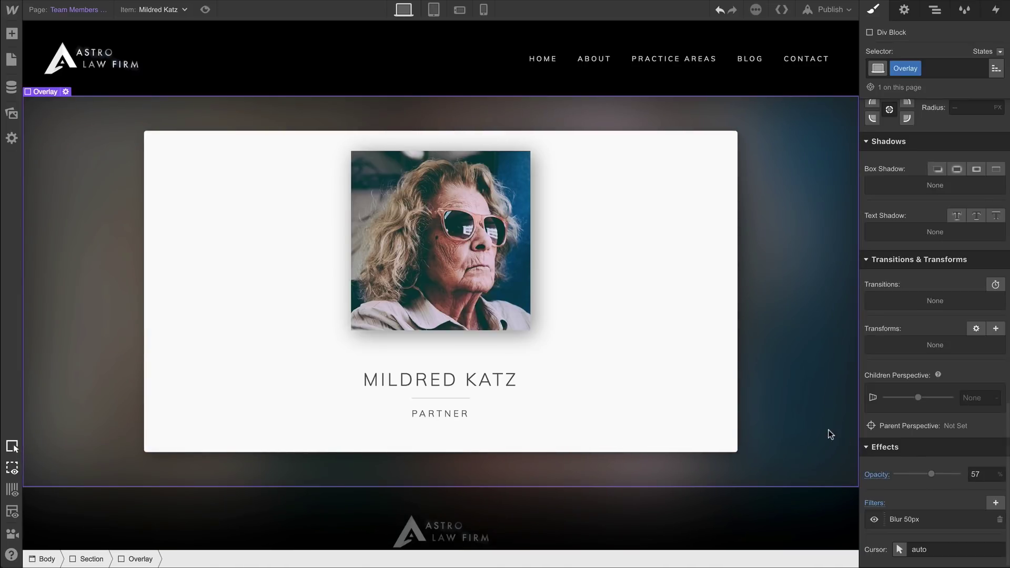
{"action": "key", "text": "Escape"}
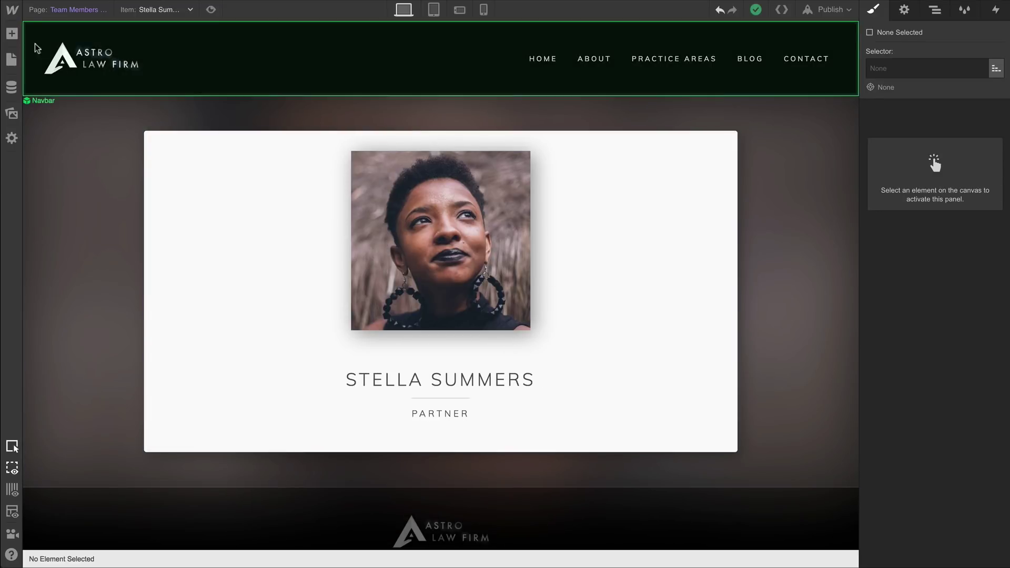
Add a Div Block under the job title with the class Contact Block.
{"action": "left_click", "coordinate": [12, 33]}
{"action": "left_click_drag", "start_coordinate": [52, 194], "coordinate": [463, 444]}
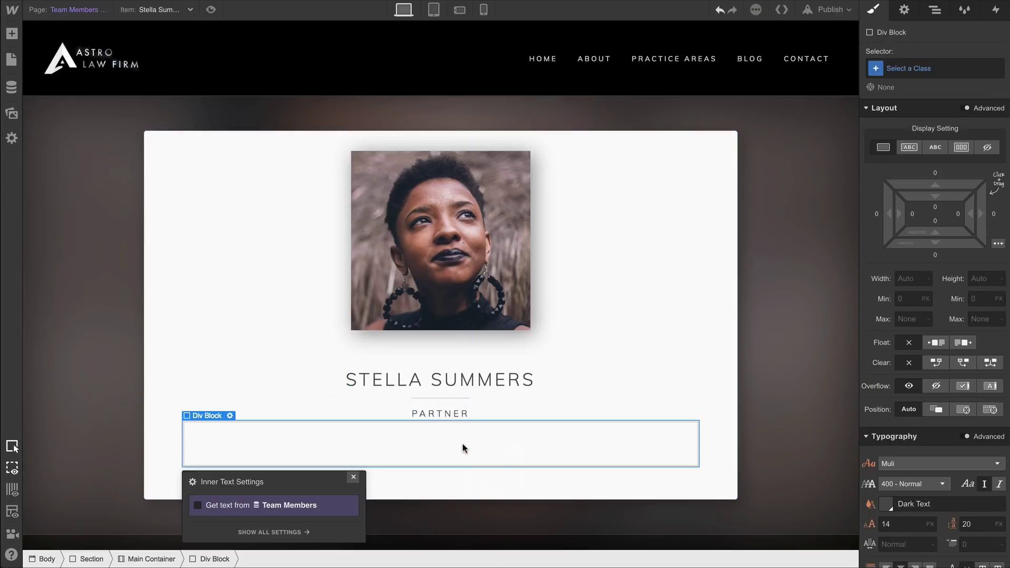
{"action": "left_click", "coordinate": [912, 68]}
{"action": "type", "text": "Contact Block"}
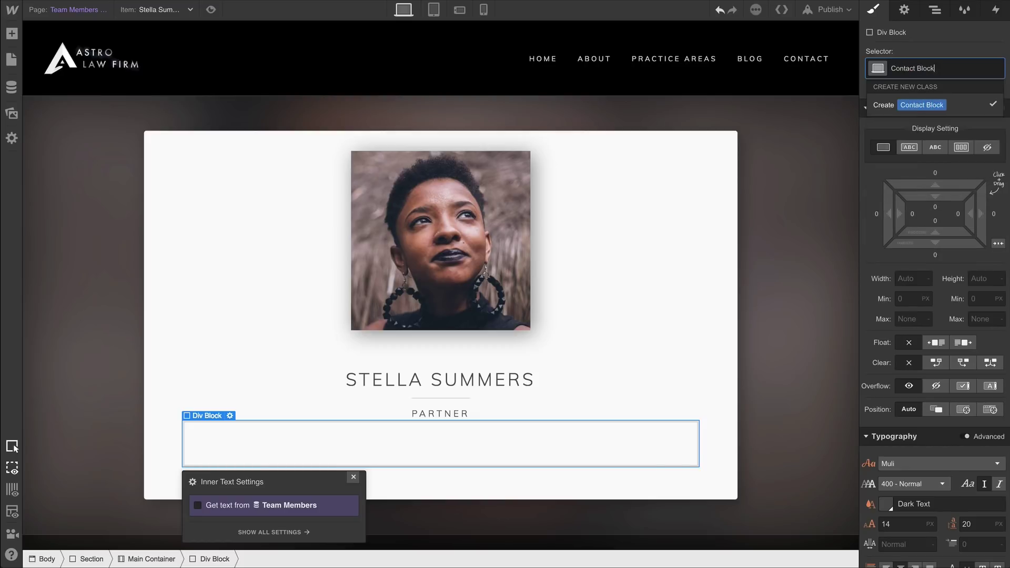
{"action": "key", "text": "Return"}
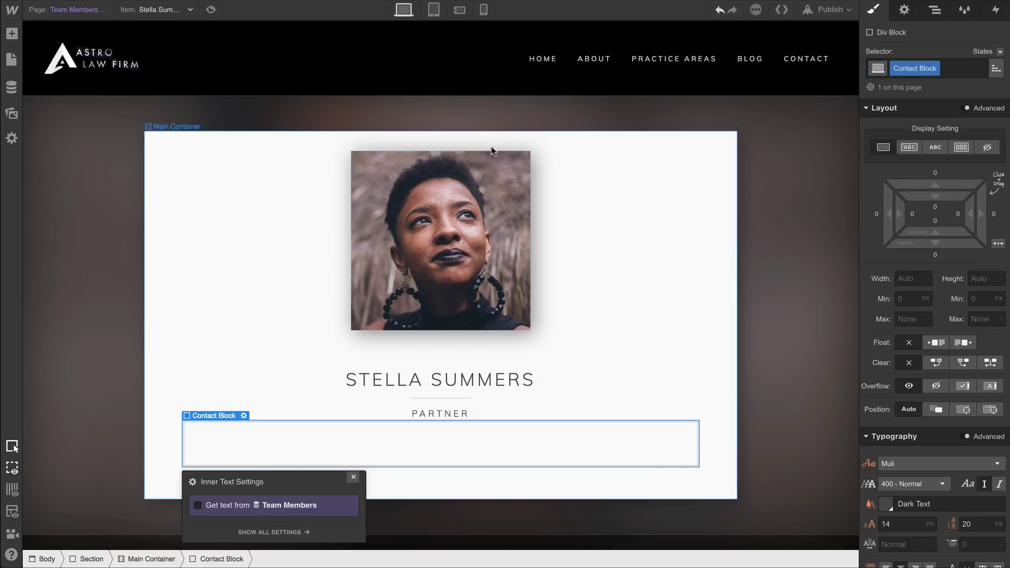
Put an email Text Link inside it, taking address and text from the member's Email field.
{"action": "left_click", "coordinate": [17, 38]}
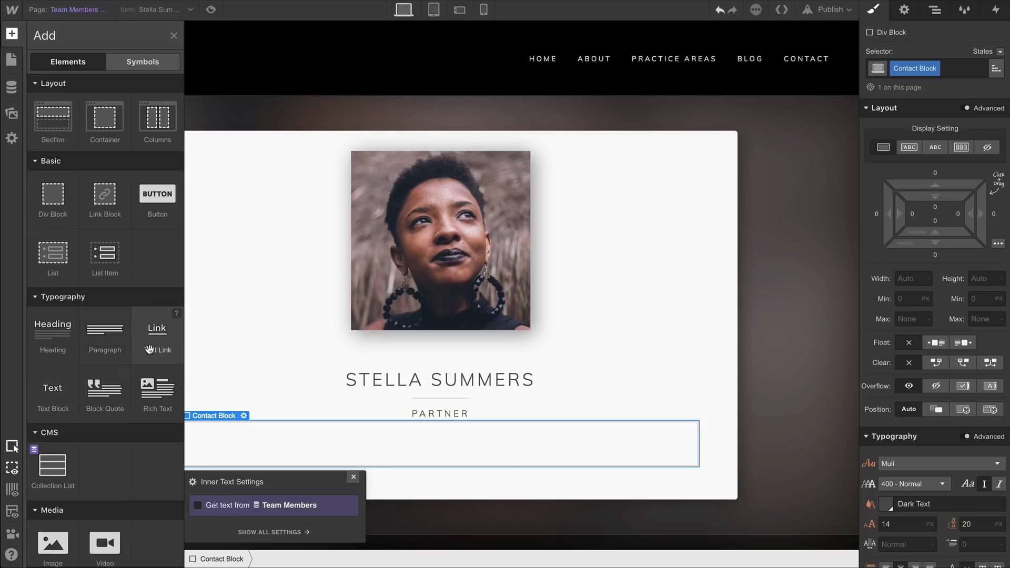
{"action": "left_click_drag", "start_coordinate": [157, 334], "coordinate": [345, 457]}
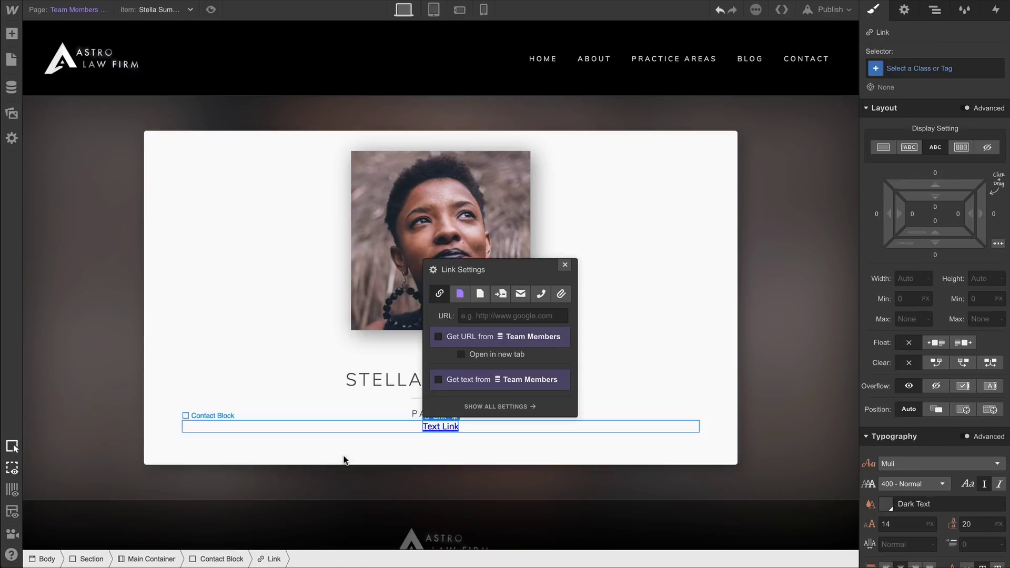
{"action": "left_click", "coordinate": [519, 295]}
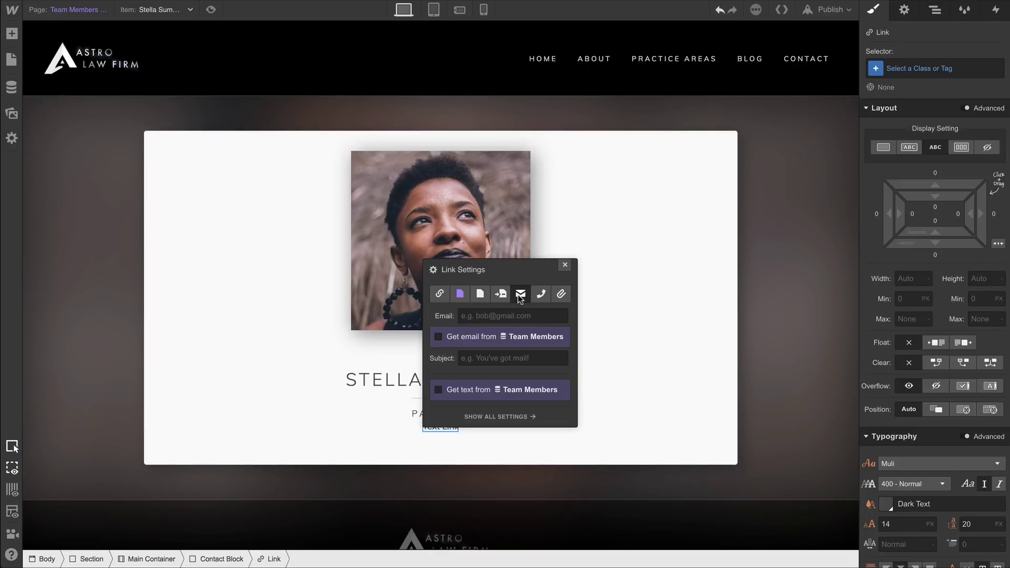
{"action": "left_click", "coordinate": [470, 349]}
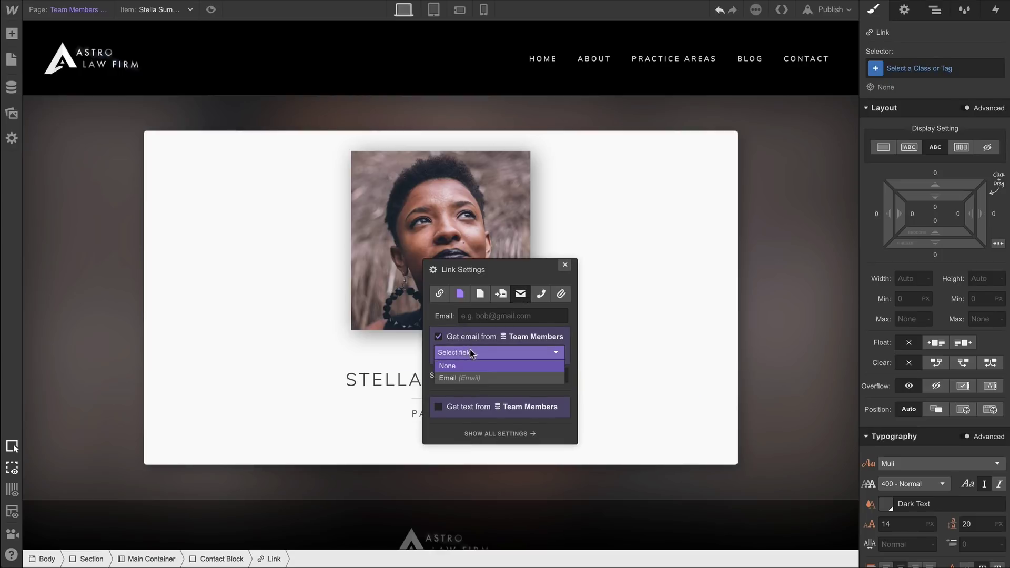
{"action": "left_click", "coordinate": [469, 377]}
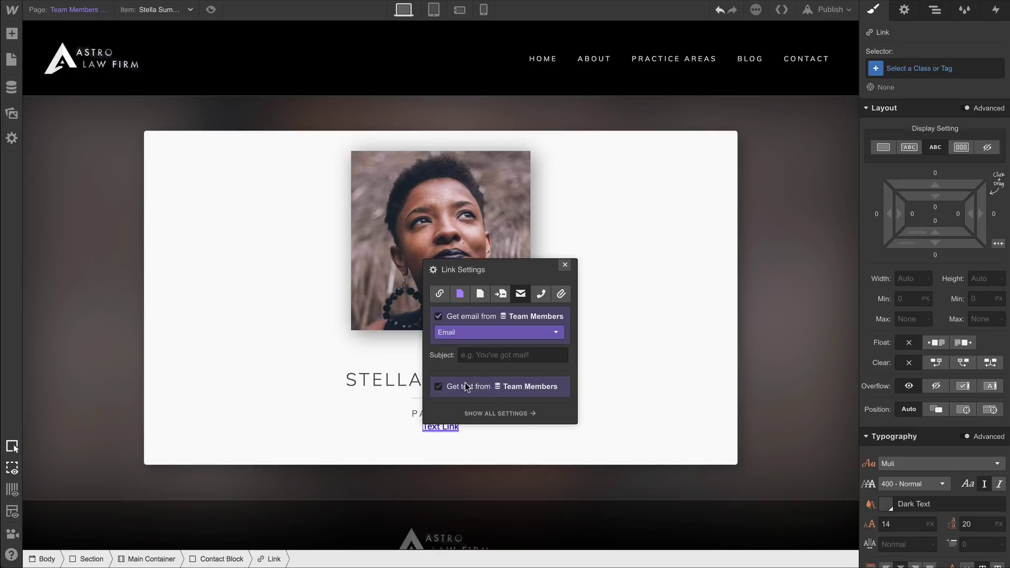
{"action": "left_click", "coordinate": [465, 383]}
{"action": "left_click", "coordinate": [465, 401]}
{"action": "left_click", "coordinate": [474, 452]}
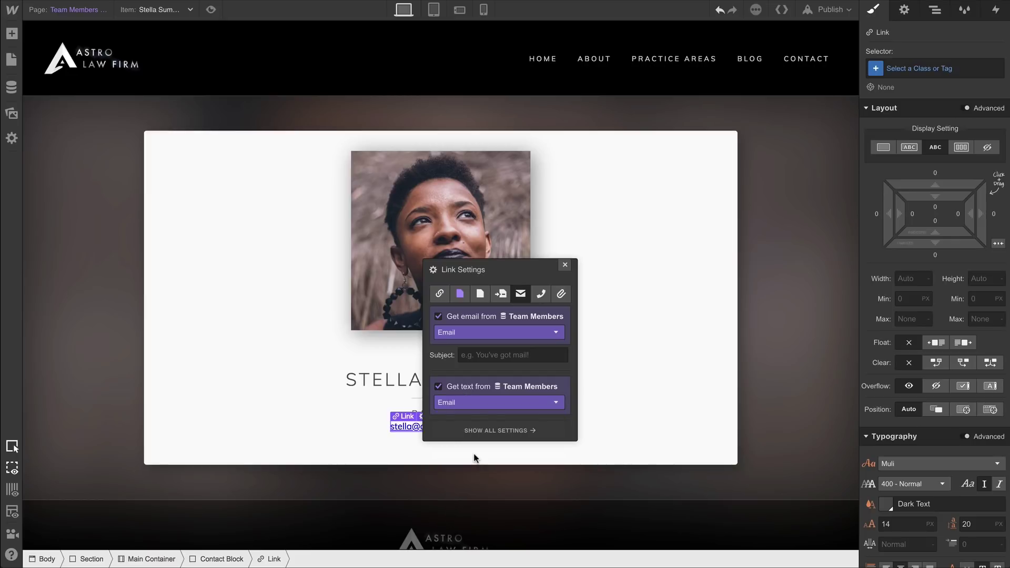
{"action": "left_click", "coordinate": [565, 265]}
{"action": "left_click", "coordinate": [919, 68]}
Create the Contact Text Link class with no underline and mid-grey #909090 text.
{"action": "type", "text": "Contact Text Link"}
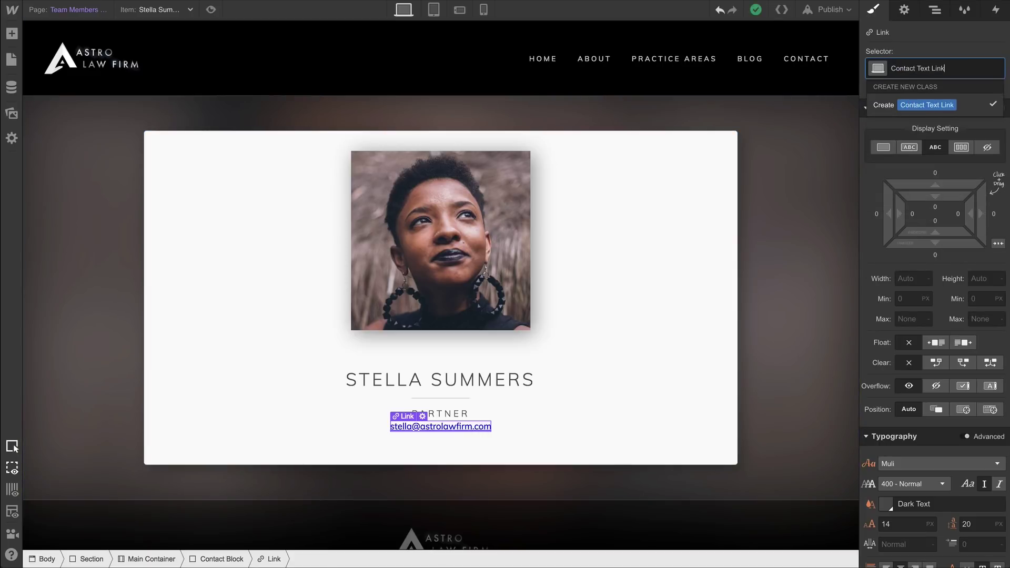
{"action": "key", "text": "Return"}
{"action": "scroll", "coordinate": [920, 210], "scroll_direction": "down", "scroll_amount": 5}
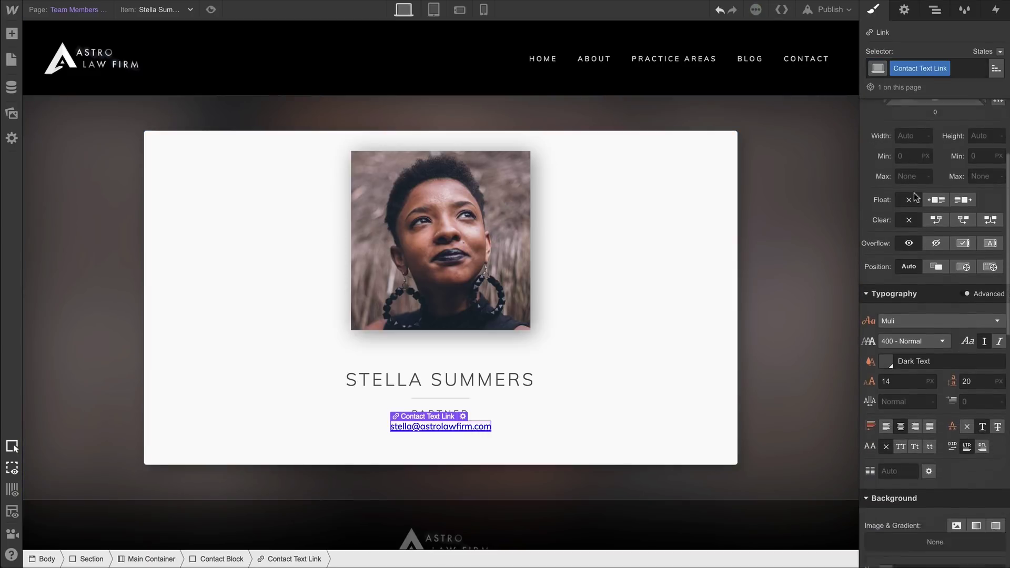
{"action": "left_click", "coordinate": [966, 348]}
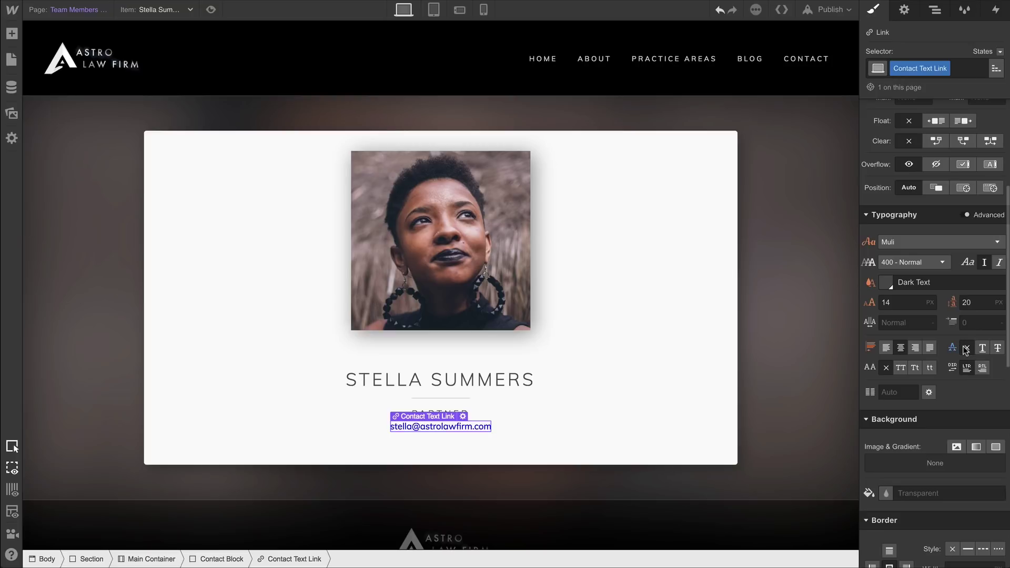
{"action": "left_click", "coordinate": [887, 283]}
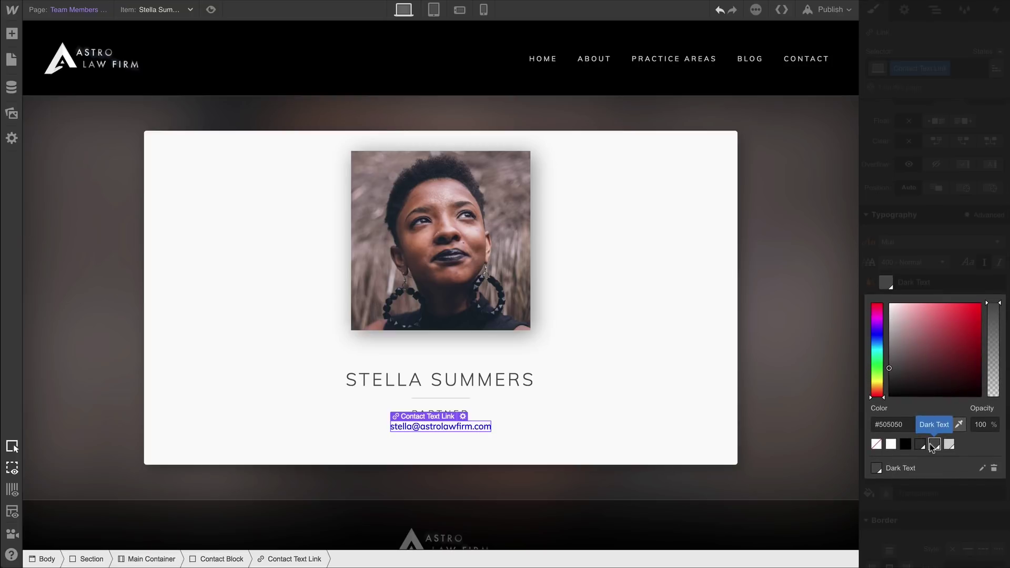
{"action": "left_click", "coordinate": [949, 444]}
{"action": "left_click_drag", "start_coordinate": [900, 334], "coordinate": [877, 343]}
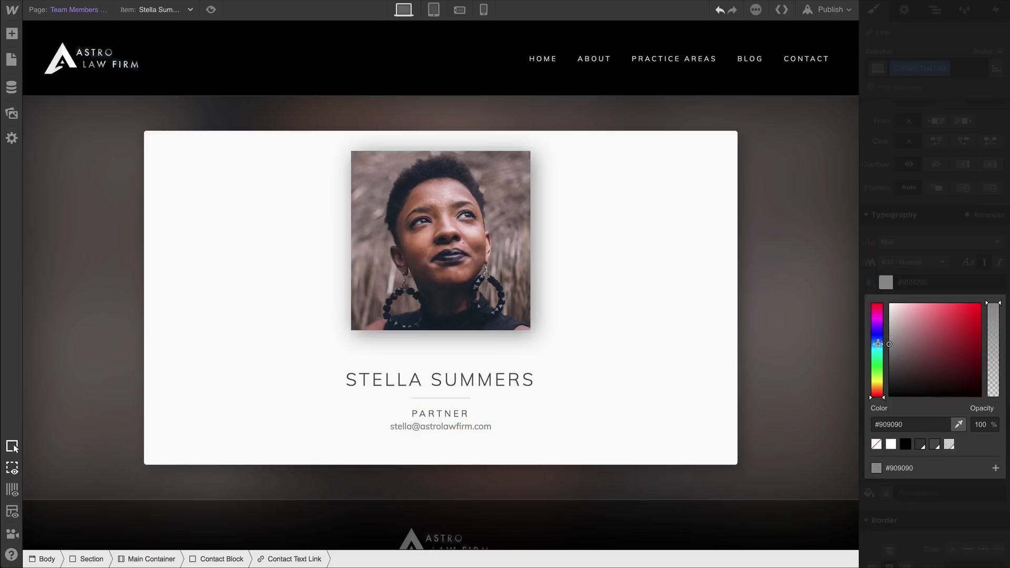
{"action": "left_click", "coordinate": [894, 282]}
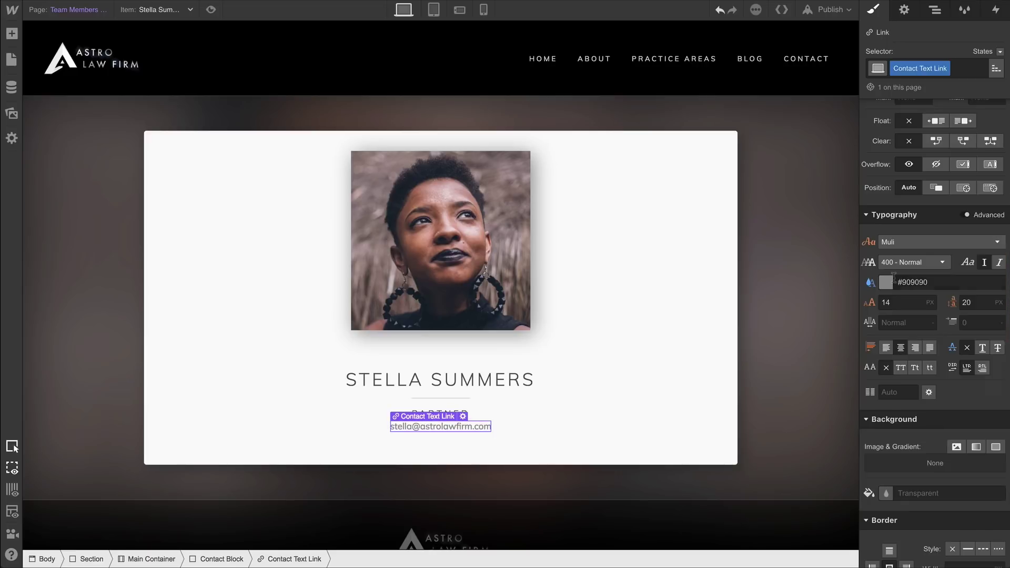
Make the link text uppercase at 11 px with 2 px letter spacing.
{"action": "left_click", "coordinate": [900, 368]}
{"action": "left_click", "coordinate": [900, 302]}
{"action": "key", "text": "Down"}
{"action": "key", "text": "Down"}
{"action": "key", "text": "Down"}
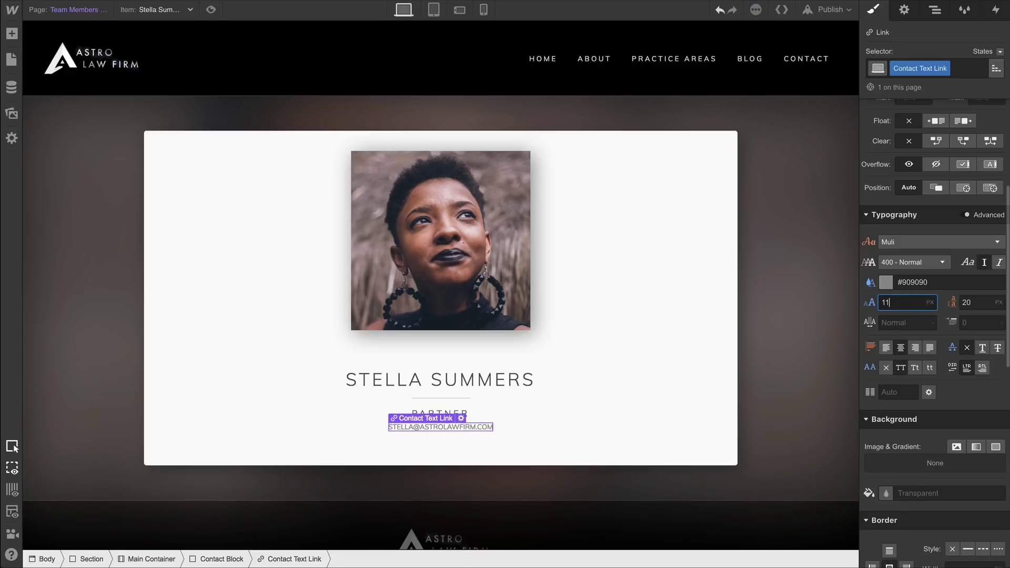
{"action": "left_click", "coordinate": [900, 317]}
{"action": "key", "text": "Up"}
{"action": "key", "text": "Up"}
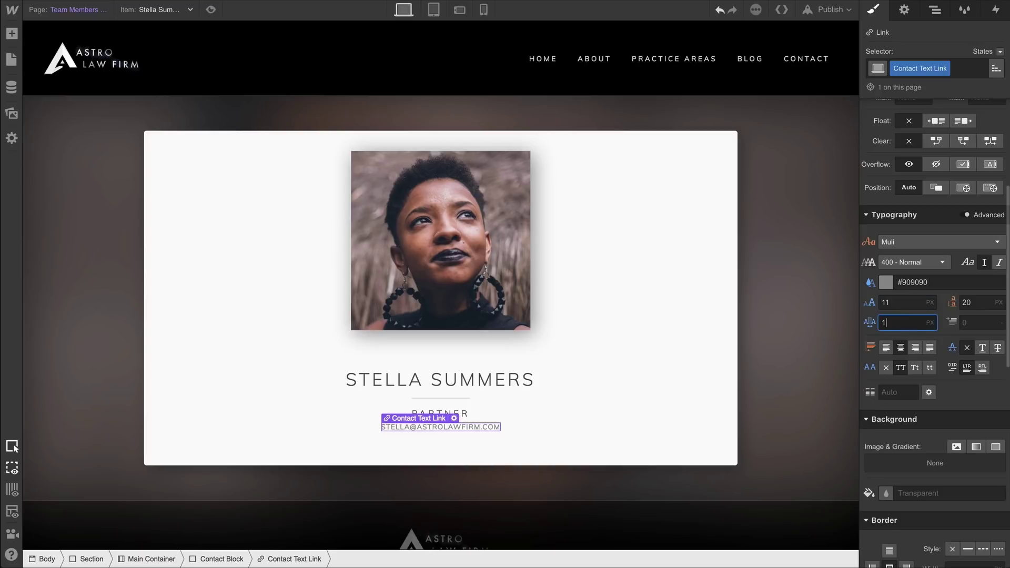
Duplicate the email link so the Contact Block holds four copies.
{"action": "left_click", "coordinate": [560, 429]}
{"action": "left_click", "coordinate": [504, 424]}
{"action": "key", "text": "ctrl+c"}
{"action": "key", "text": "ctrl+v"}
{"action": "key", "text": "ctrl+v"}
{"action": "key", "text": "ctrl+v"}
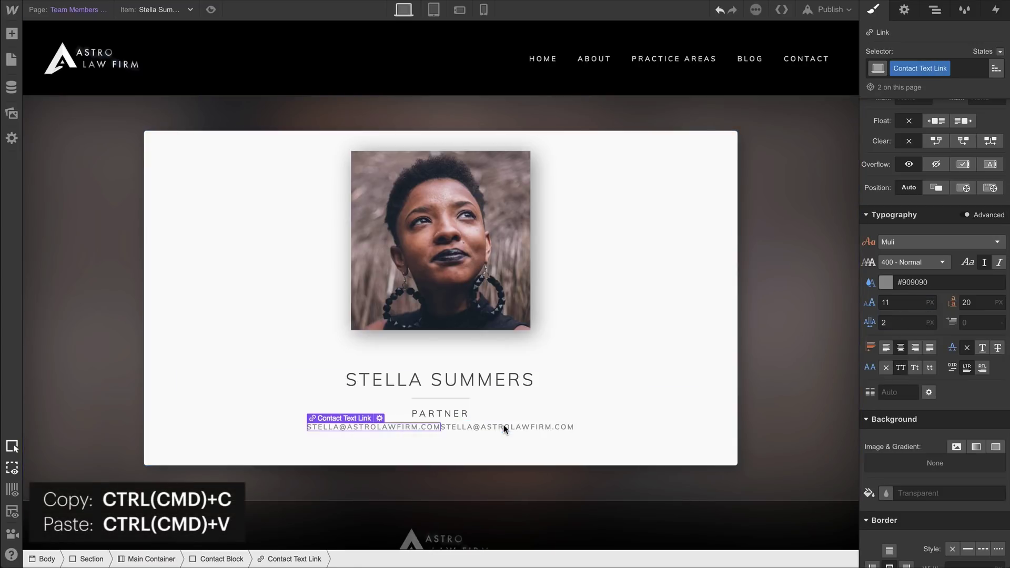
{"action": "left_click", "coordinate": [234, 558]}
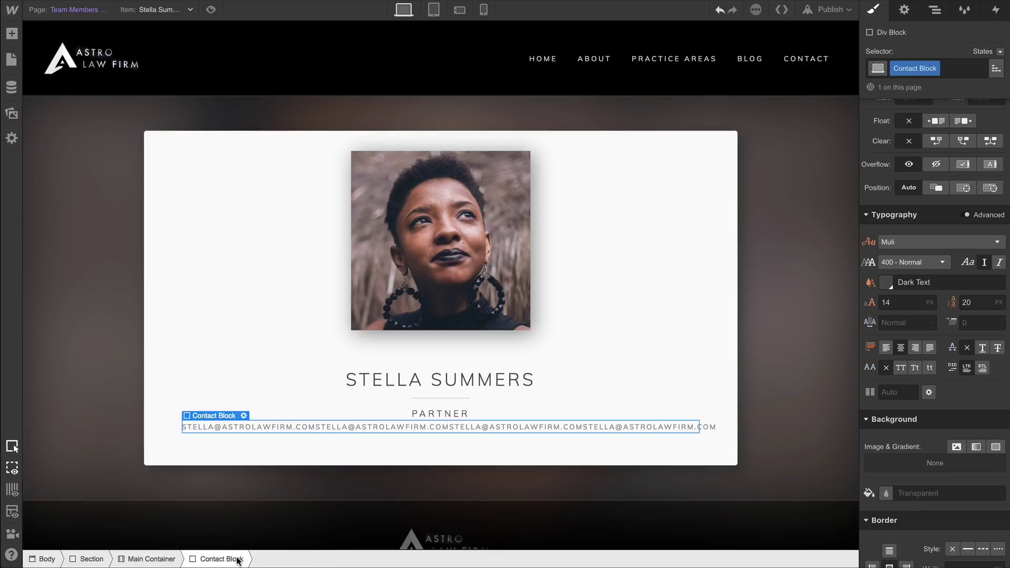
Turn the second link into a phone link bound to Phone Number, showing the number as text.
{"action": "scroll", "coordinate": [935, 226], "scroll_direction": "up", "scroll_amount": 5}
{"action": "left_click_drag", "start_coordinate": [935, 193], "coordinate": [938, 145]}
{"action": "left_click", "coordinate": [393, 441]}
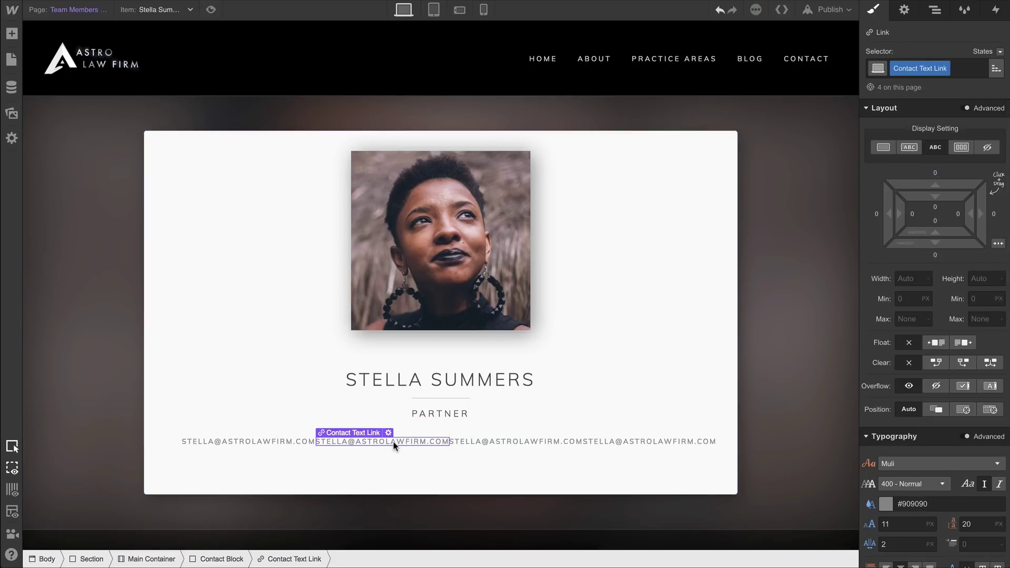
{"action": "left_click", "coordinate": [389, 433]}
{"action": "left_click", "coordinate": [437, 287]}
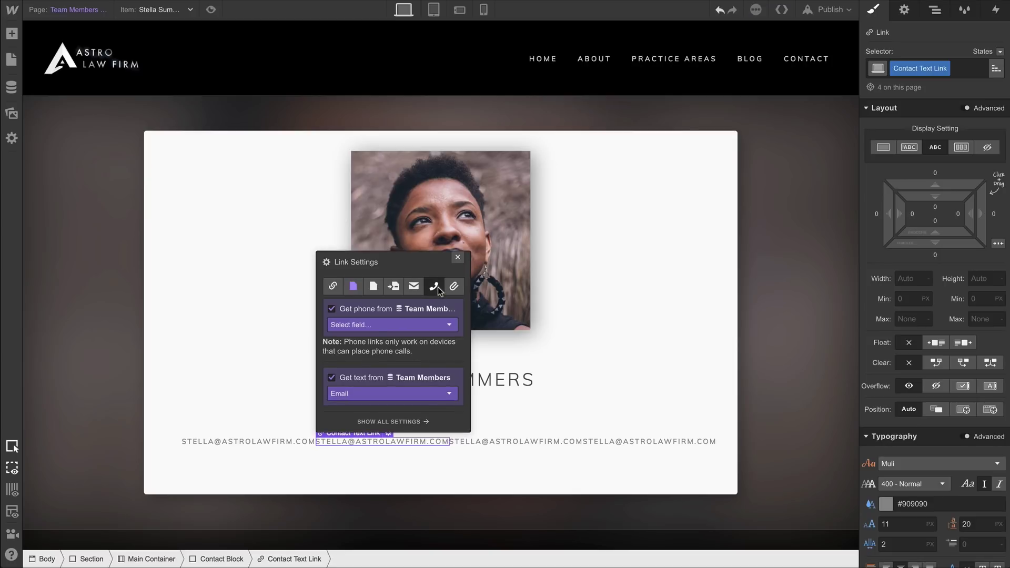
{"action": "left_click", "coordinate": [392, 323]}
{"action": "left_click", "coordinate": [380, 349]}
{"action": "left_click", "coordinate": [373, 391]}
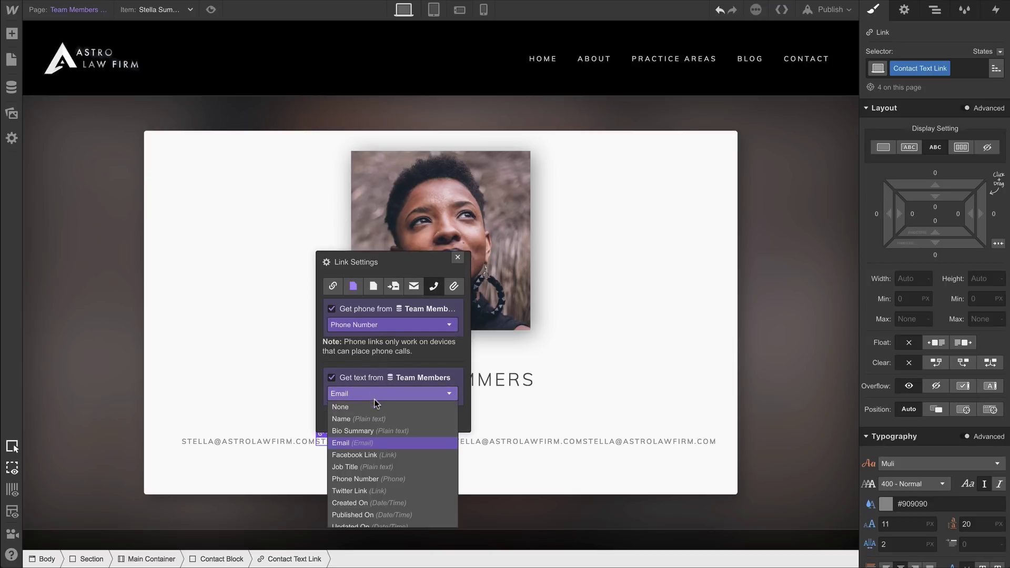
{"action": "left_click", "coordinate": [370, 477]}
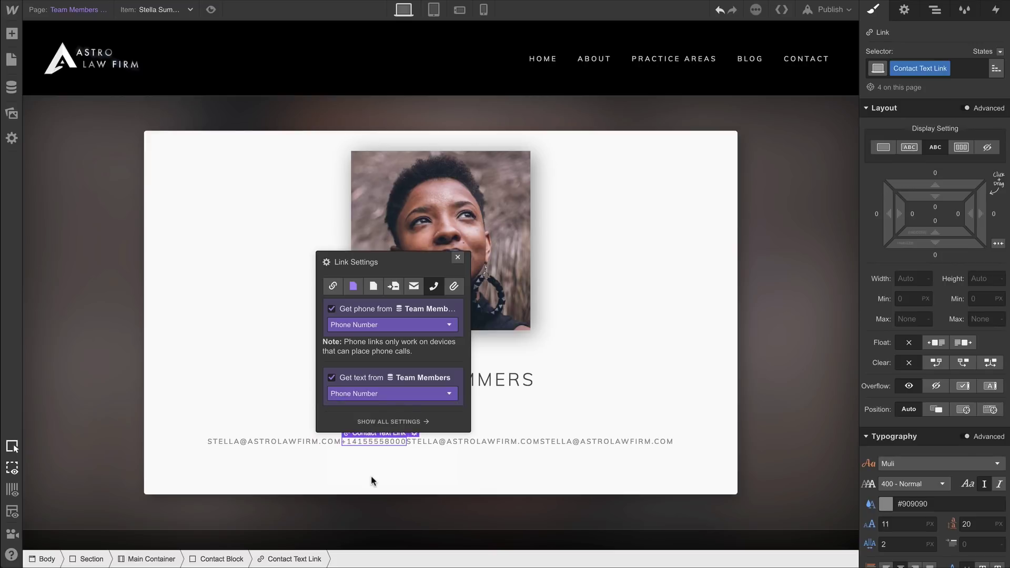
Bind the third link's URL to Facebook Link and change its text to FACEBOOK.
{"action": "left_click", "coordinate": [427, 442]}
{"action": "left_click", "coordinate": [478, 432]}
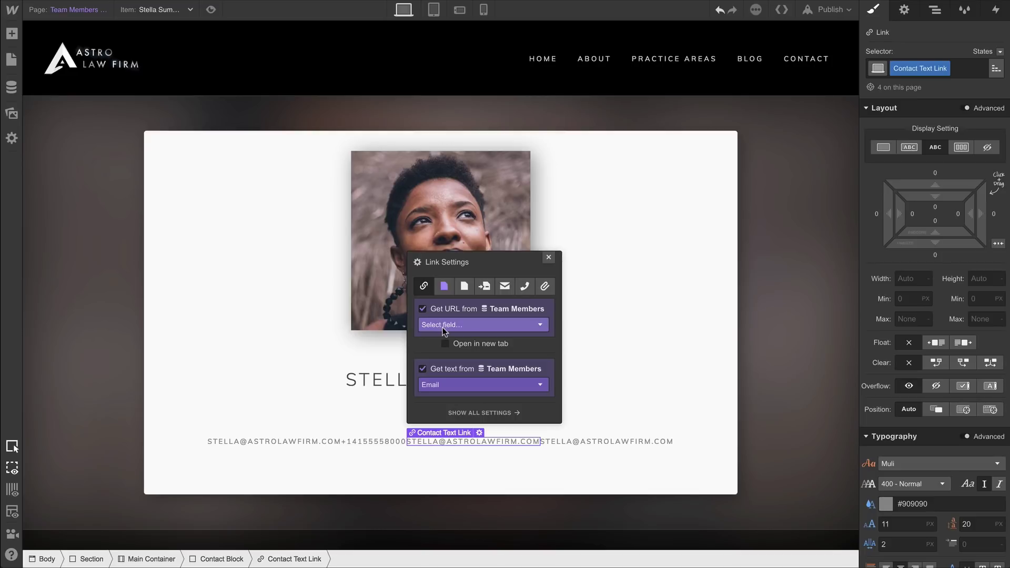
{"action": "left_click", "coordinate": [443, 326]}
{"action": "left_click", "coordinate": [450, 350]}
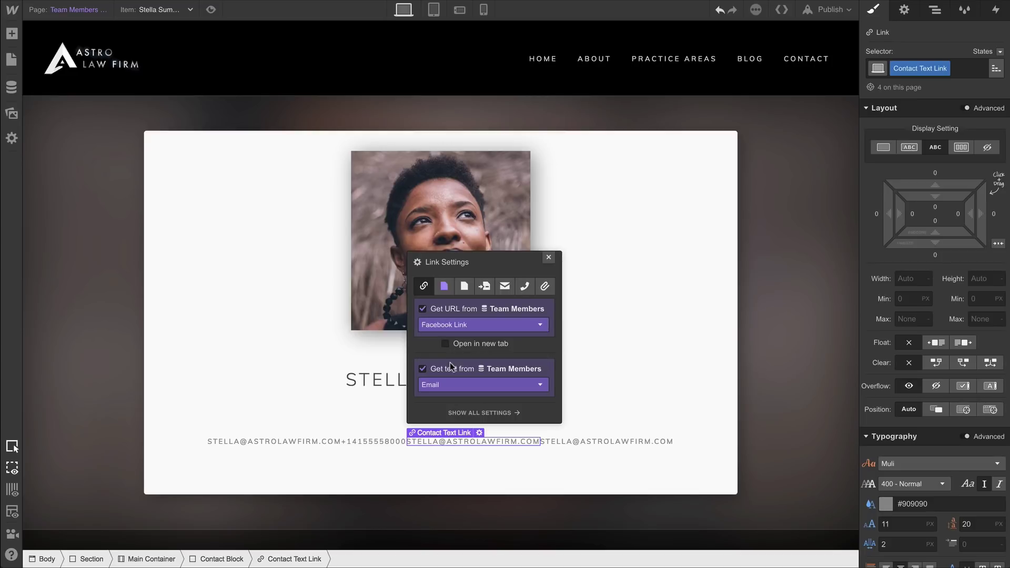
{"action": "left_click", "coordinate": [450, 367]}
{"action": "double_click", "coordinate": [466, 441]}
{"action": "type", "text": "FACEBOOK"}
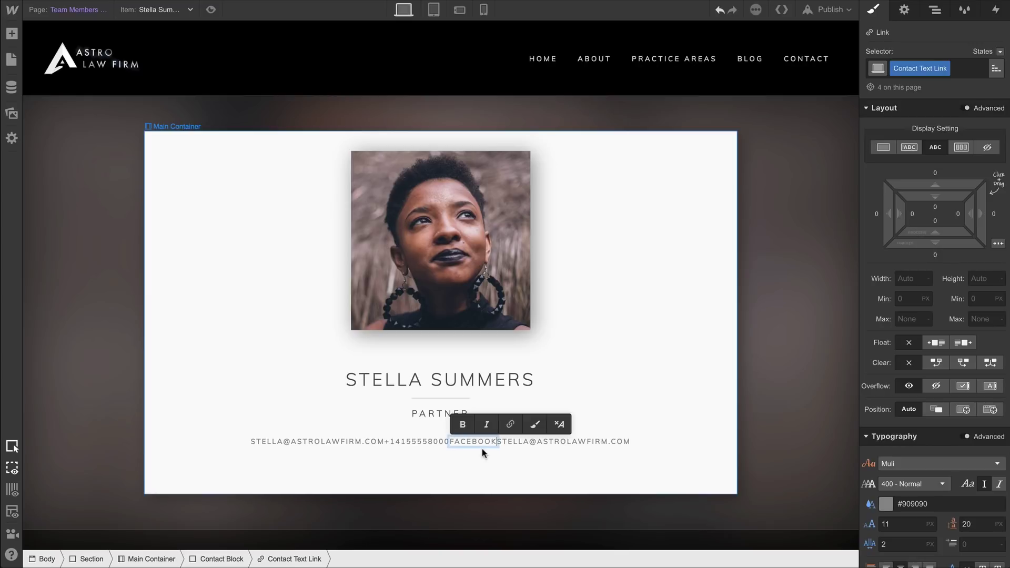
Bind the last link's URL to Twitter Link and change its text to TWITTER.
{"action": "left_click", "coordinate": [530, 440]}
{"action": "left_click", "coordinate": [568, 432]}
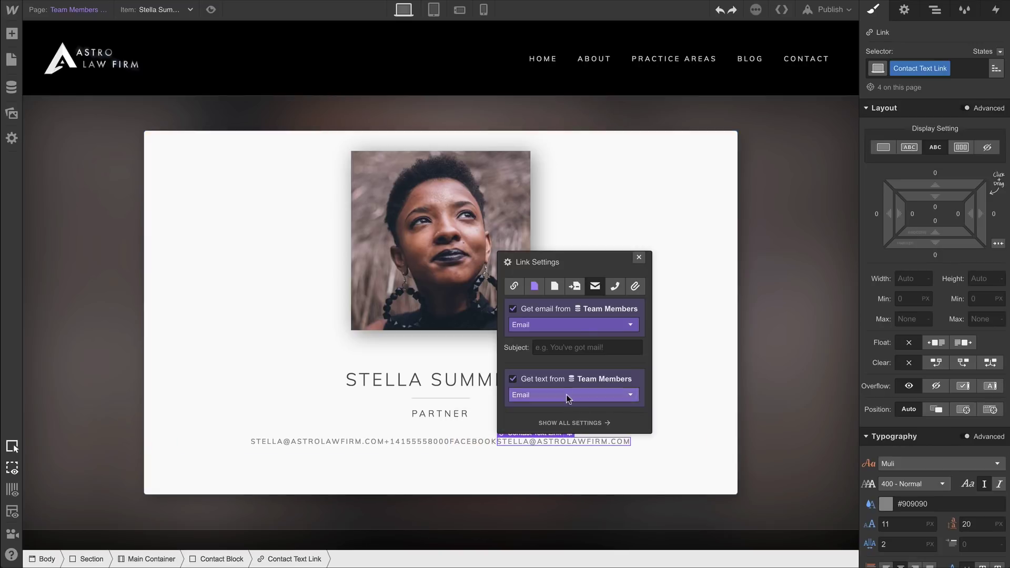
{"action": "left_click", "coordinate": [515, 286]}
{"action": "left_click", "coordinate": [528, 325]}
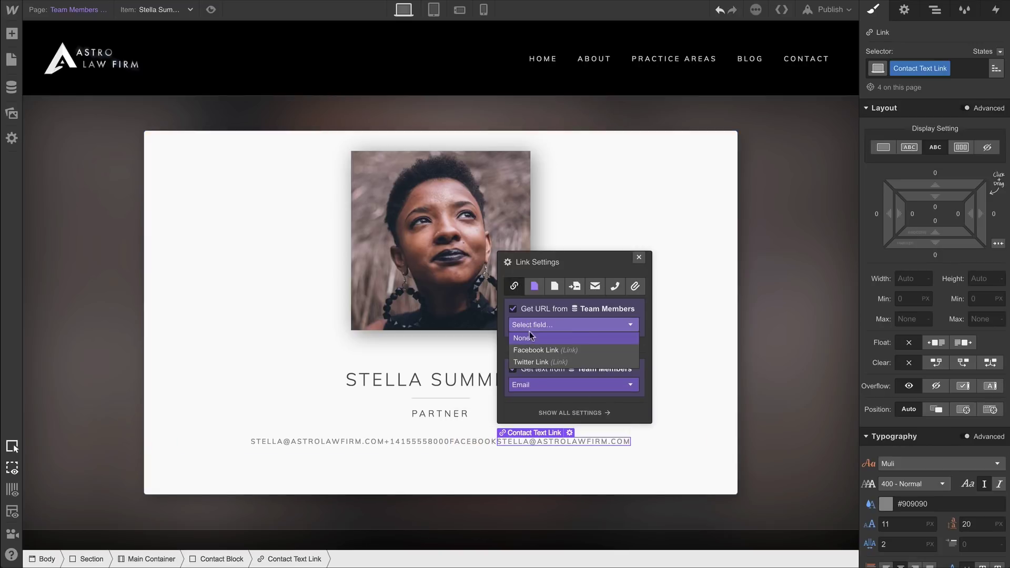
{"action": "left_click", "coordinate": [532, 361]}
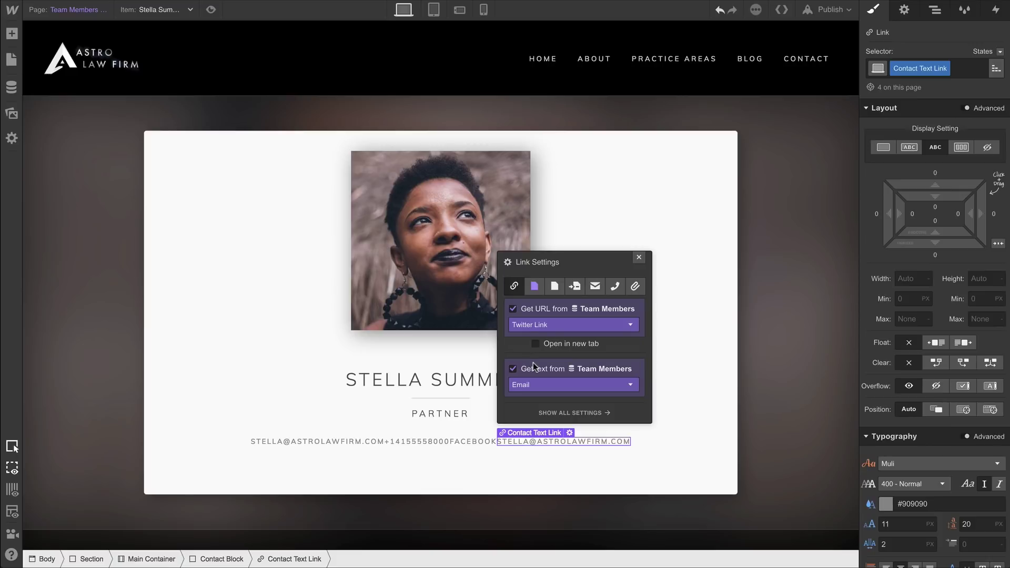
{"action": "left_click", "coordinate": [533, 368]}
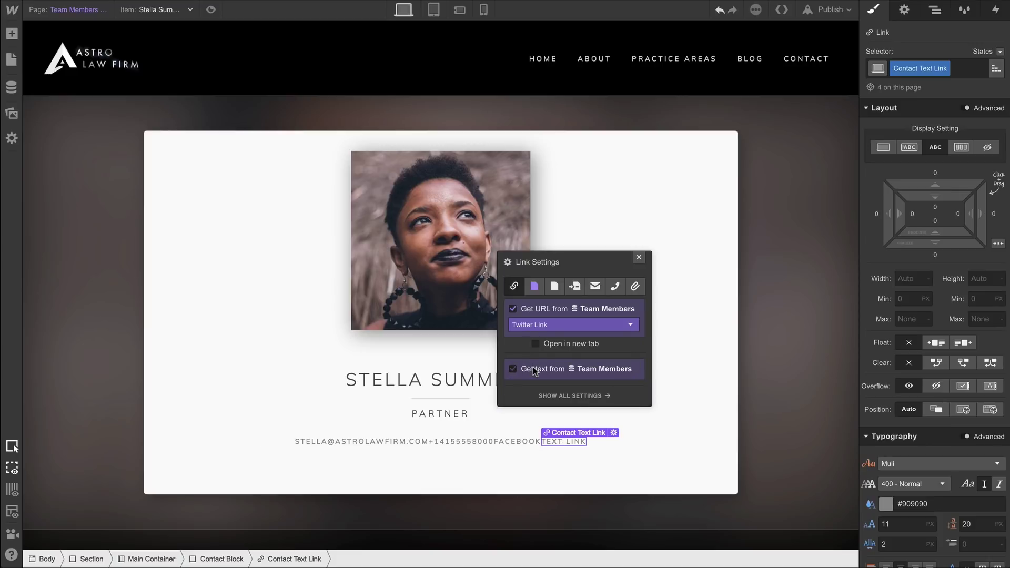
{"action": "double_click", "coordinate": [553, 442]}
{"action": "type", "text": "TWITTER"}
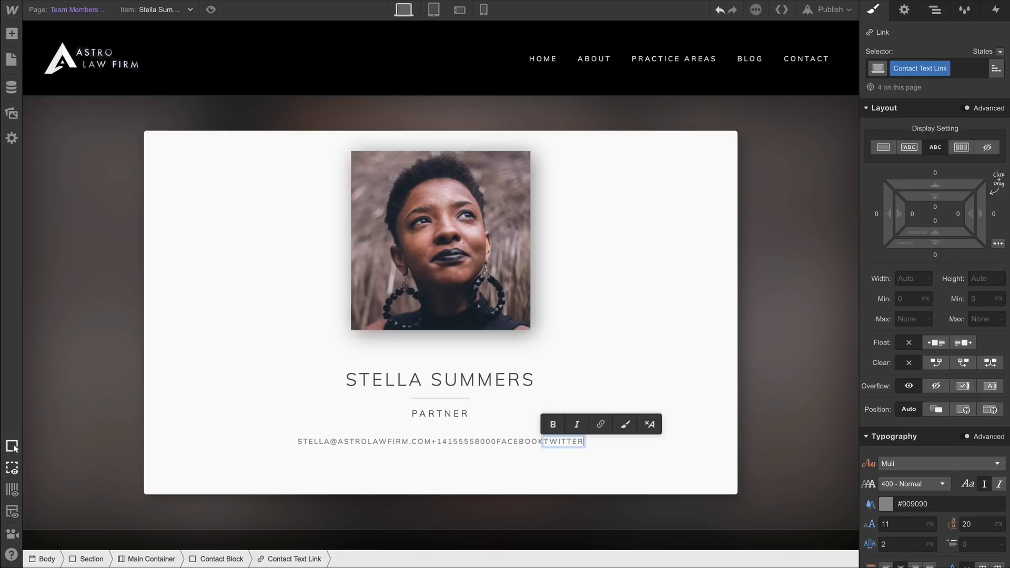
{"action": "left_click", "coordinate": [519, 441]}
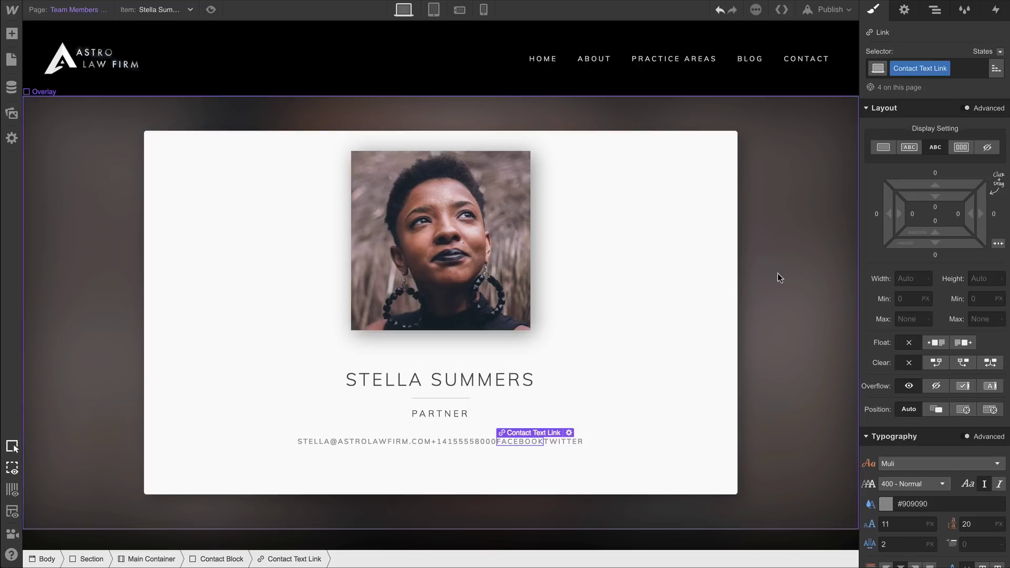
Give the Contact Text Links 12 px left and right margins to space the four links apart.
{"action": "left_click_drag", "start_coordinate": [882, 214], "coordinate": [864, 209]}
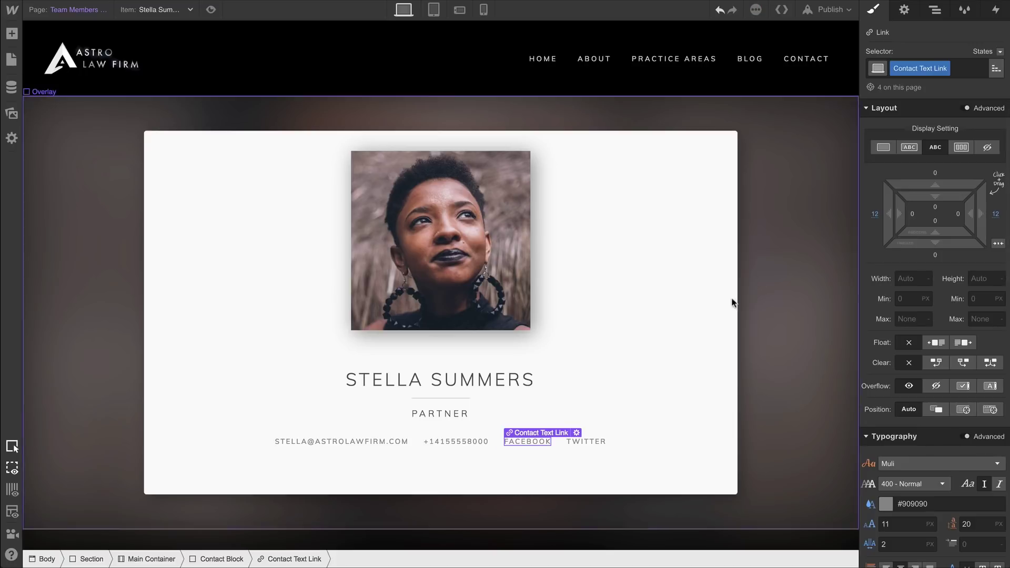
{"action": "left_click", "coordinate": [465, 447]}
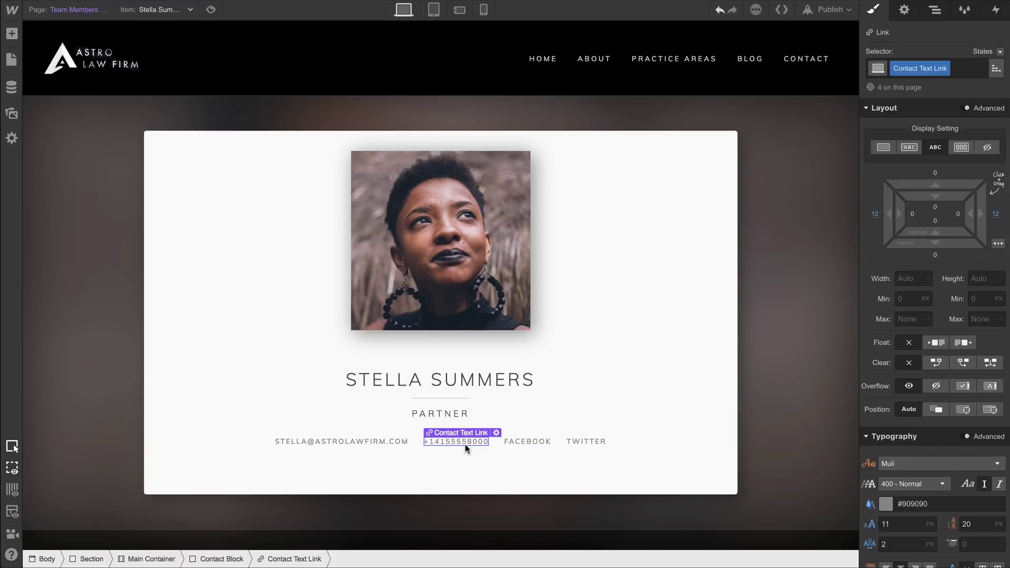
{"action": "left_click", "coordinate": [526, 442]}
{"action": "left_click", "coordinate": [585, 441]}
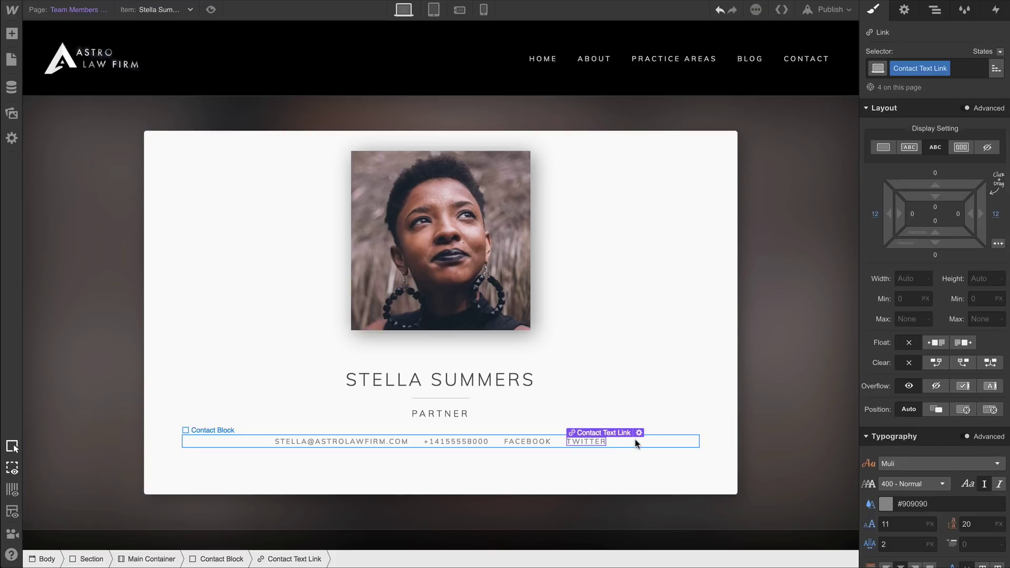
{"action": "left_click", "coordinate": [637, 443]}
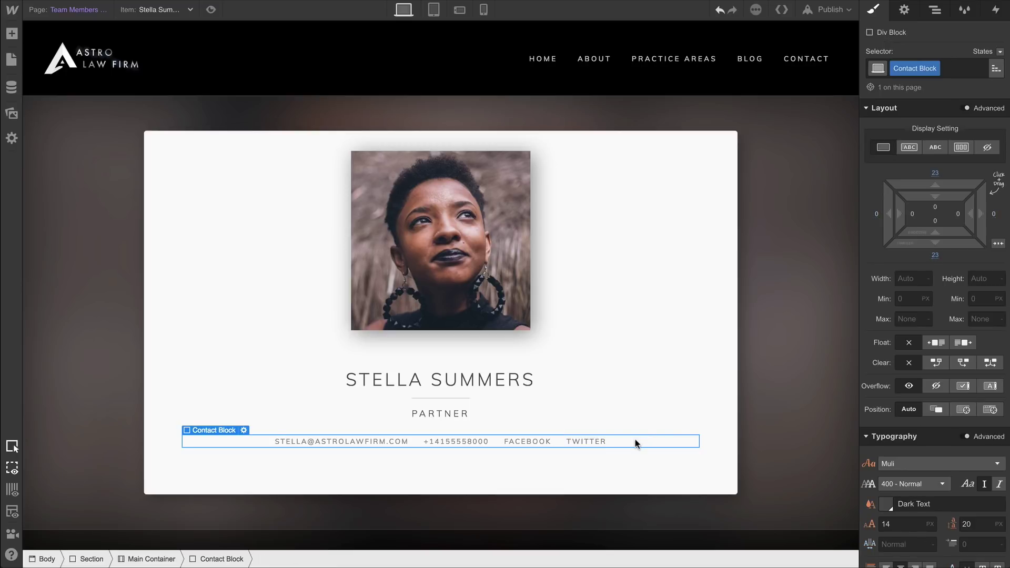
{"action": "left_click", "coordinate": [19, 34]}
Insert a Rich Text element below the contacts with the class Main Rich Text Block.
{"action": "left_click_drag", "start_coordinate": [132, 370], "coordinate": [354, 476]}
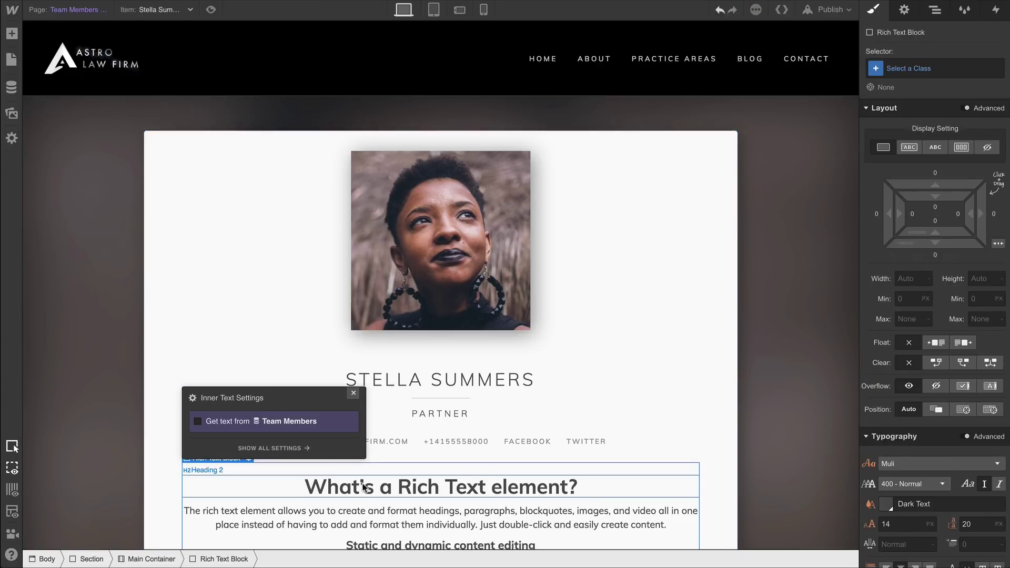
{"action": "scroll", "coordinate": [363, 486], "scroll_direction": "down", "scroll_amount": 5}
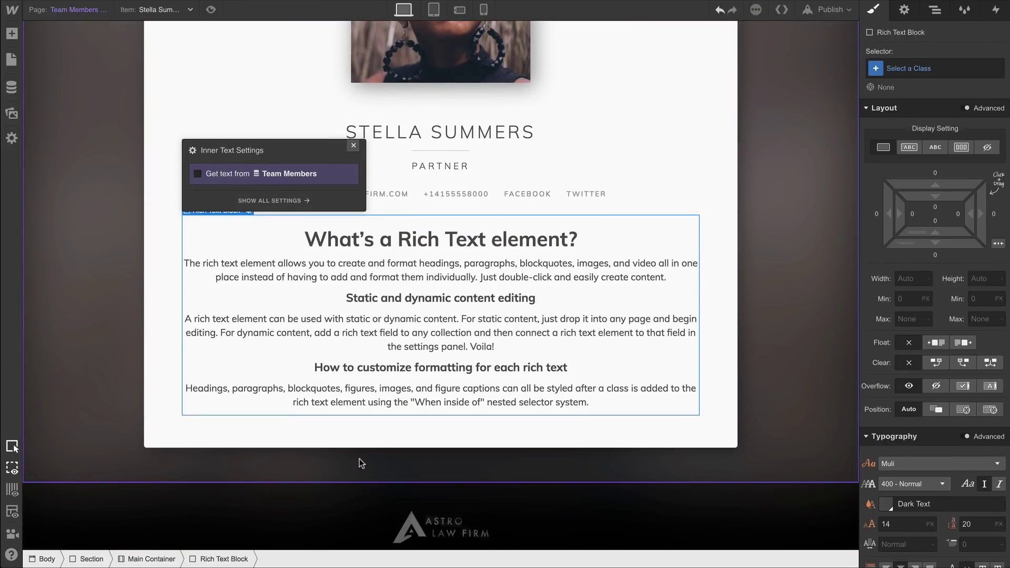
{"action": "left_click", "coordinate": [910, 69]}
{"action": "type", "text": "Main Rich Text Block"}
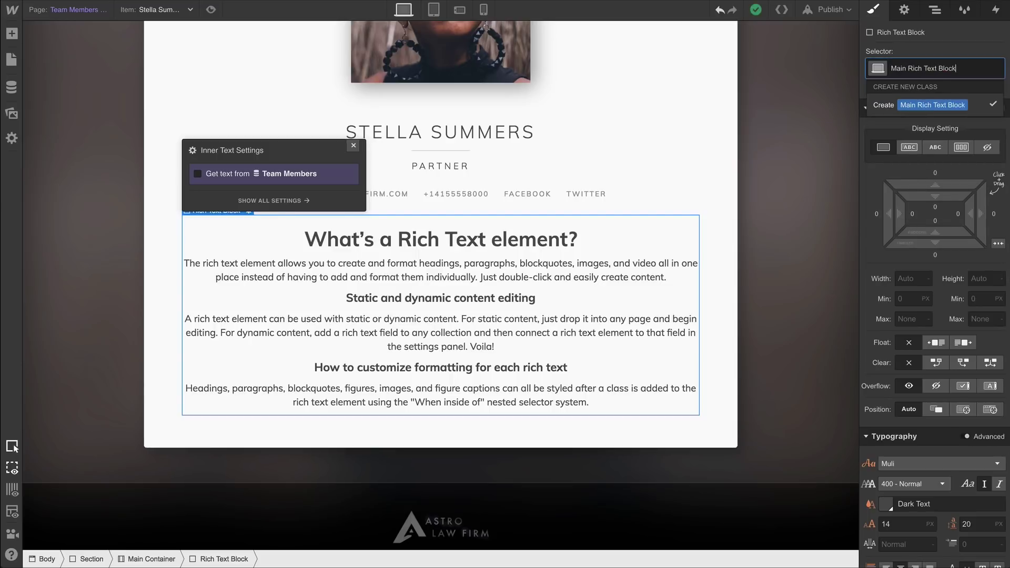
{"action": "key", "text": "Return"}
Tag the rich text's three headings as H1, H2 and H3.
{"action": "triple_click", "coordinate": [442, 235]}
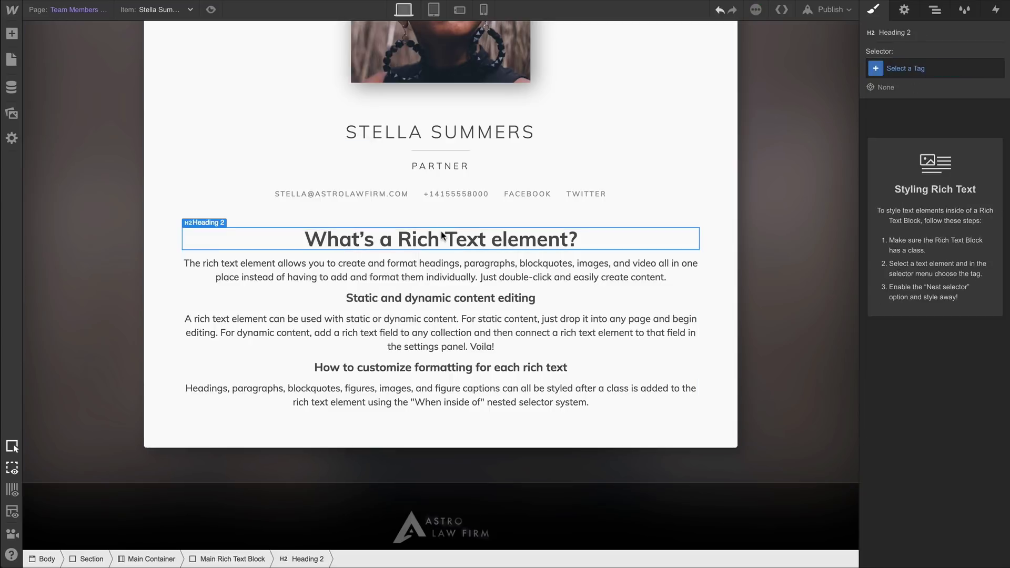
{"action": "left_click", "coordinate": [405, 214]}
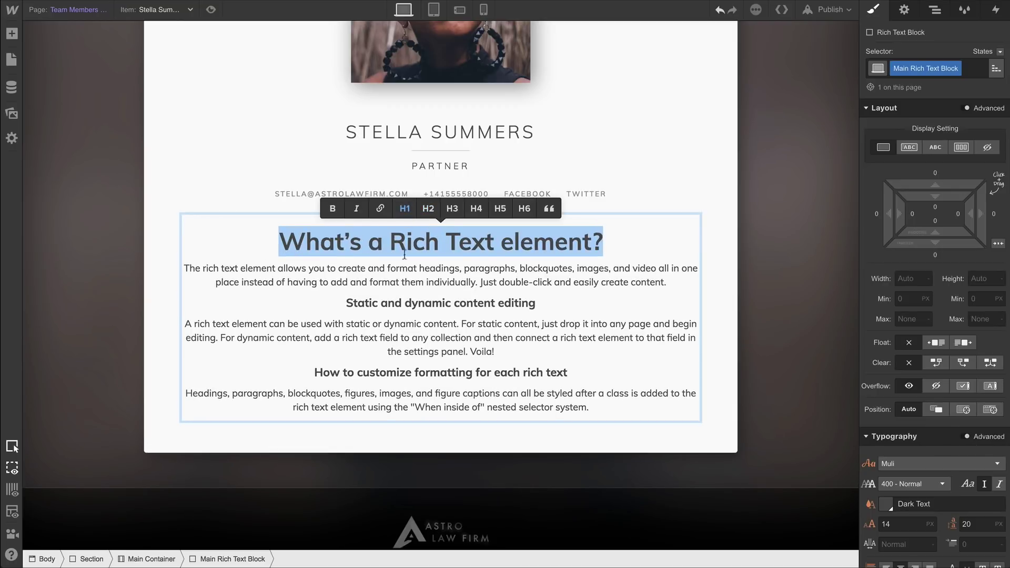
{"action": "triple_click", "coordinate": [407, 300]}
{"action": "left_click", "coordinate": [434, 282]}
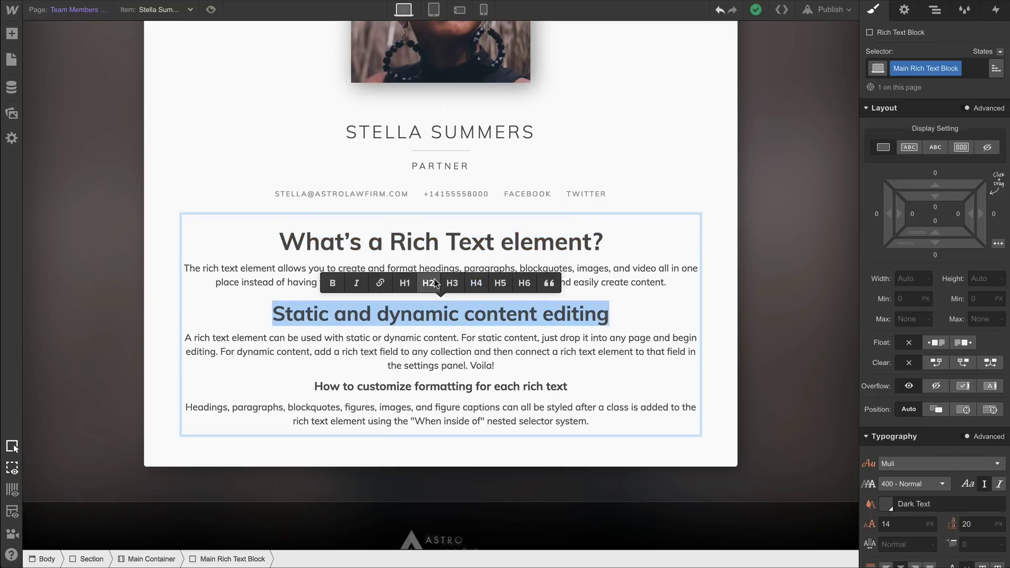
{"action": "triple_click", "coordinate": [434, 386]}
{"action": "left_click", "coordinate": [456, 364]}
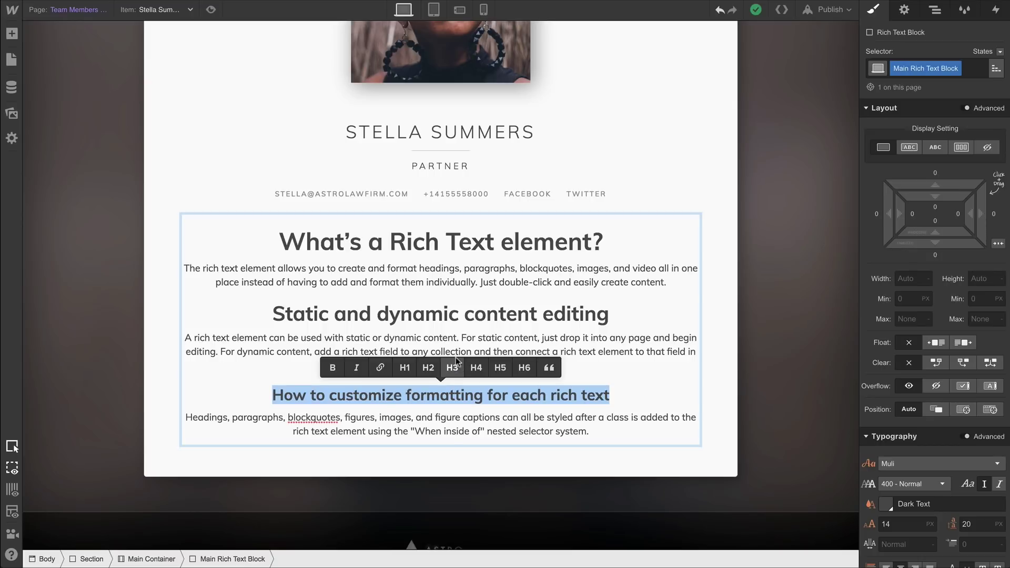
{"action": "triple_click", "coordinate": [459, 247]}
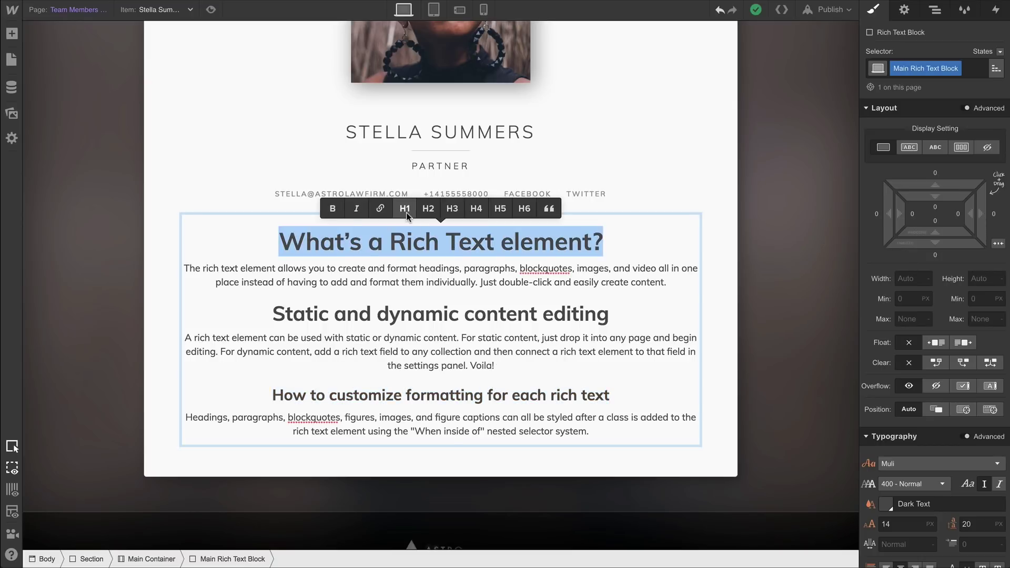
{"action": "key", "text": "Escape"}
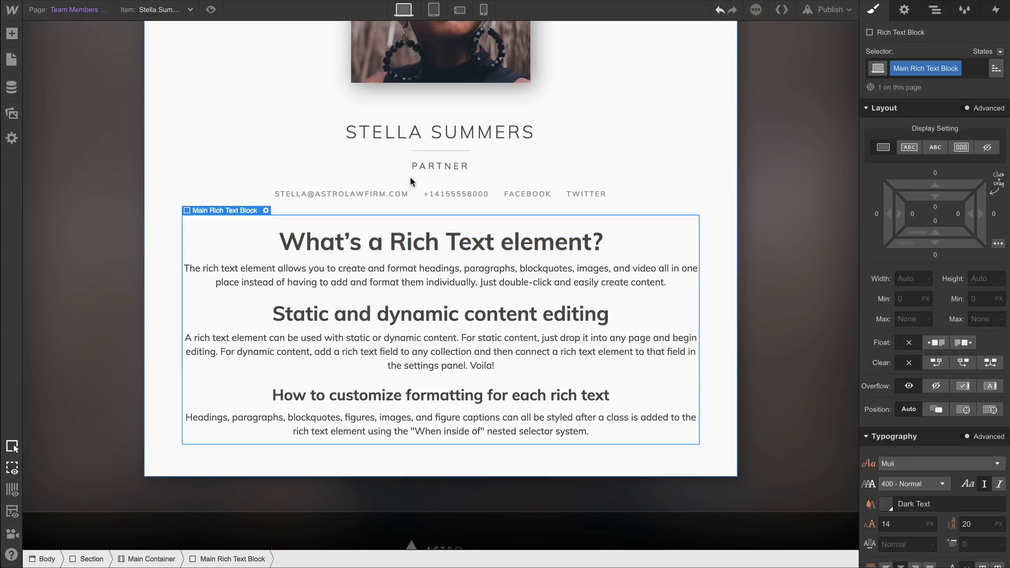
{"action": "left_click", "coordinate": [410, 175]}
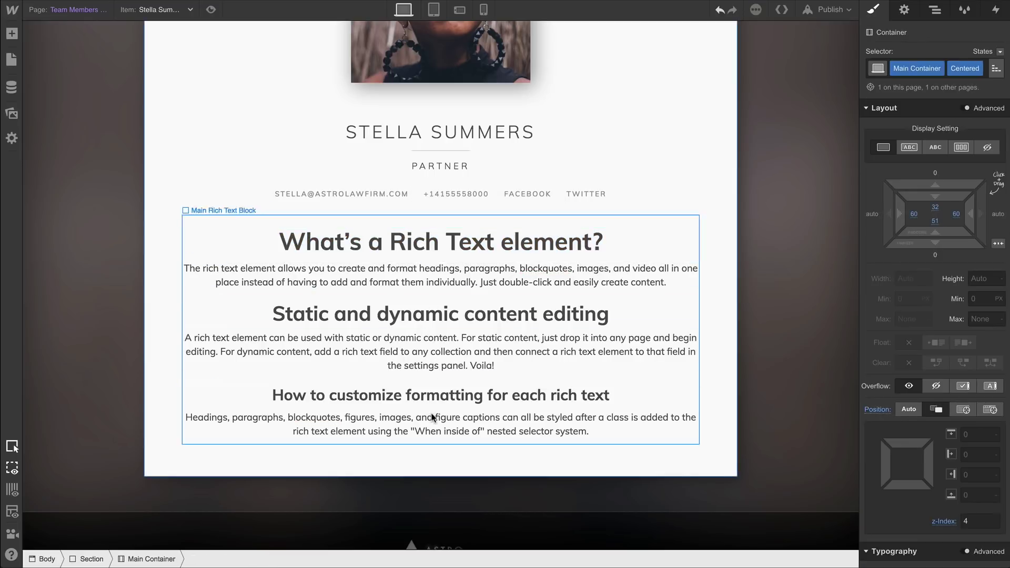
Style all H1 headings in Main Rich Text Block as 800 Extra Bold, 19 px, 22 px line height.
{"action": "left_click", "coordinate": [456, 242]}
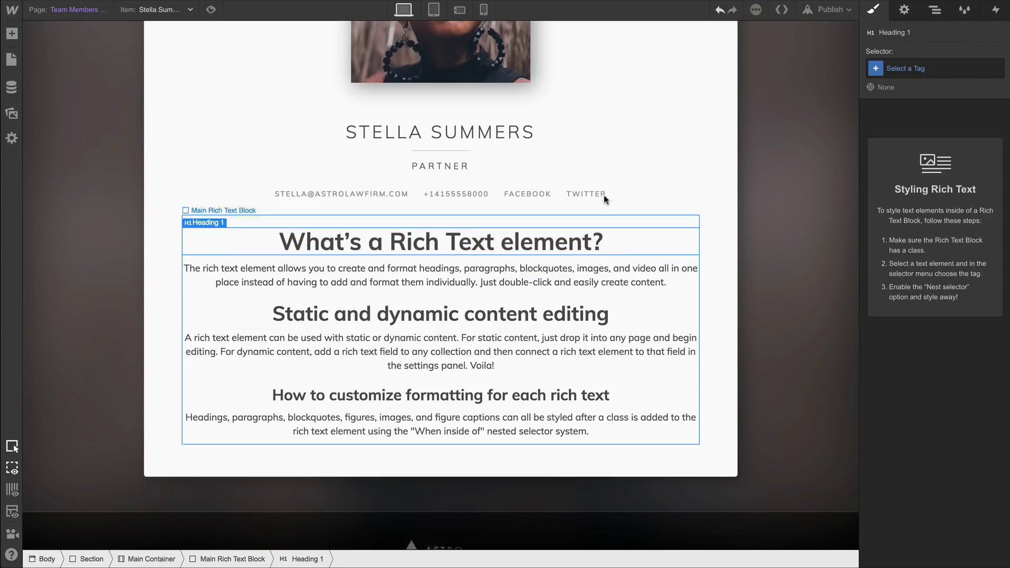
{"action": "left_click", "coordinate": [887, 67]}
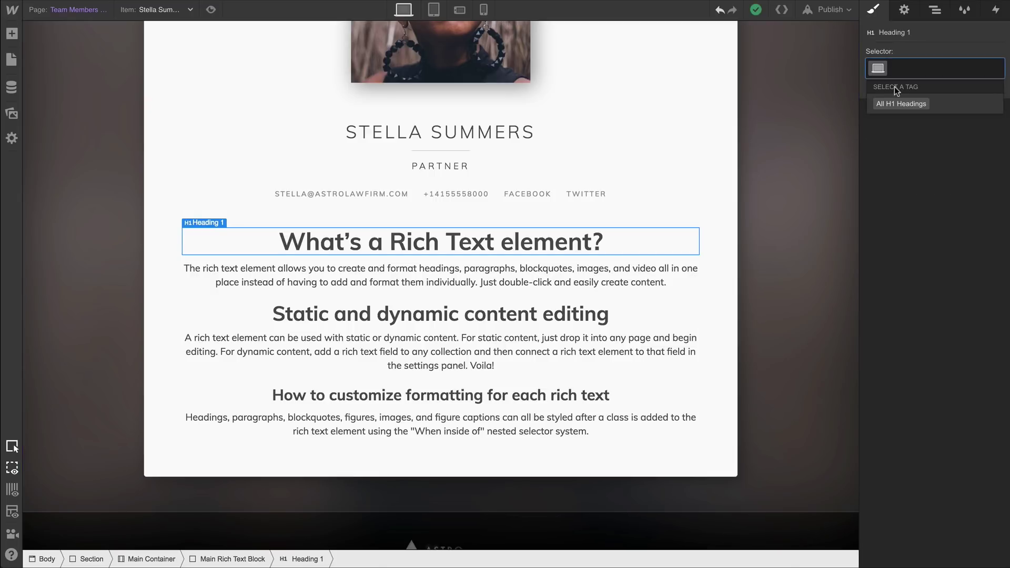
{"action": "left_click", "coordinate": [898, 103]}
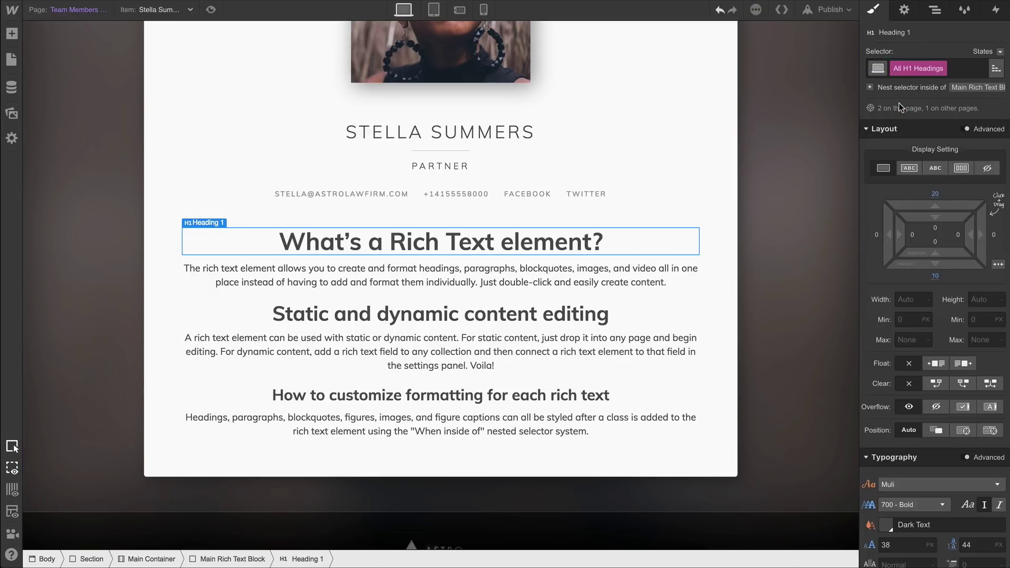
{"action": "left_click", "coordinate": [869, 88]}
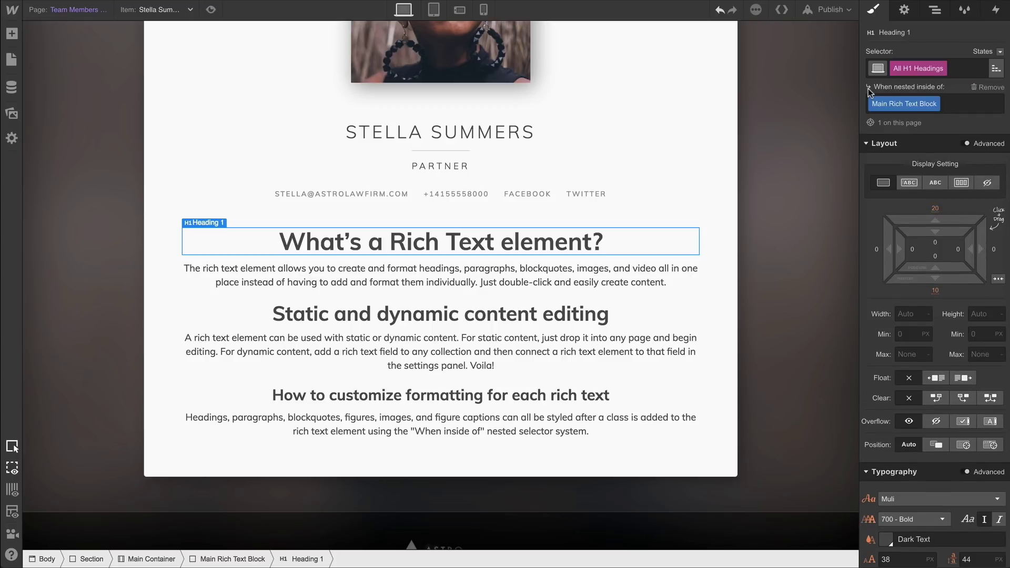
{"action": "scroll", "coordinate": [936, 236], "scroll_direction": "down", "scroll_amount": 5}
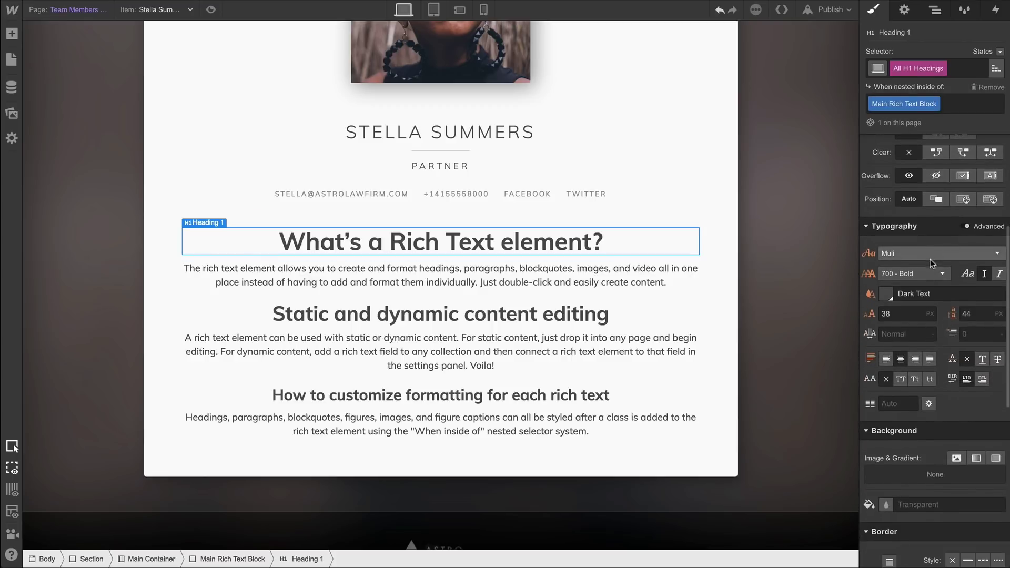
{"action": "left_click", "coordinate": [915, 273]}
{"action": "left_click", "coordinate": [902, 372]}
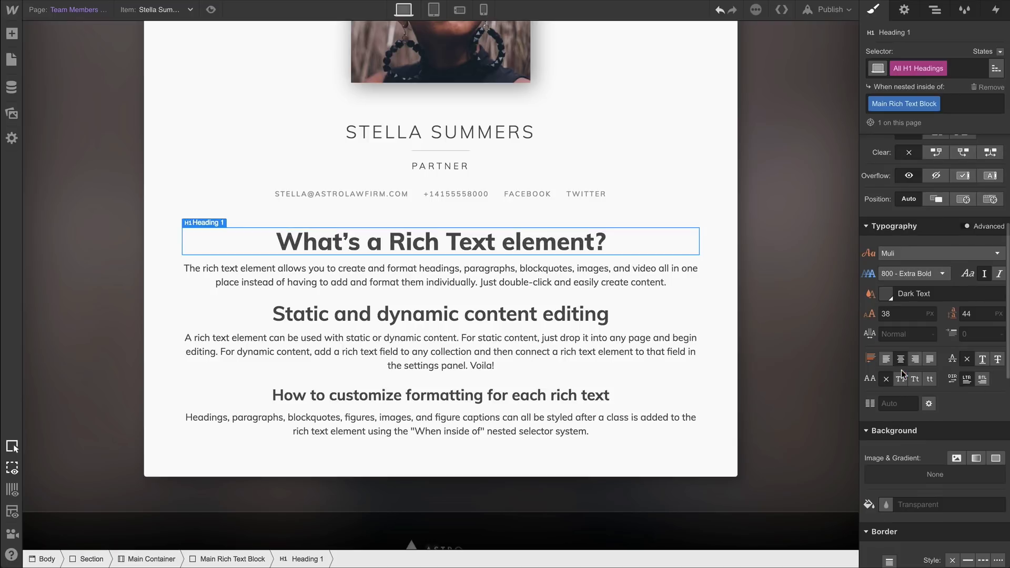
{"action": "left_click", "coordinate": [903, 316]}
{"action": "key", "text": "Down"}
{"action": "key", "text": "Down"}
{"action": "key", "text": "Down"}
{"action": "key", "text": "Down"}
{"action": "key", "text": "Down"}
{"action": "key", "text": "Down"}
{"action": "key", "text": "Down"}
{"action": "key", "text": "Down"}
{"action": "key", "text": "Down"}
{"action": "key", "text": "Down"}
{"action": "key", "text": "Down"}
{"action": "key", "text": "Down"}
{"action": "key", "text": "Down"}
{"action": "key", "text": "Down"}
{"action": "key", "text": "Down"}
{"action": "key", "text": "Down"}
{"action": "key", "text": "Down"}
{"action": "key", "text": "Down"}
{"action": "key", "text": "Down"}
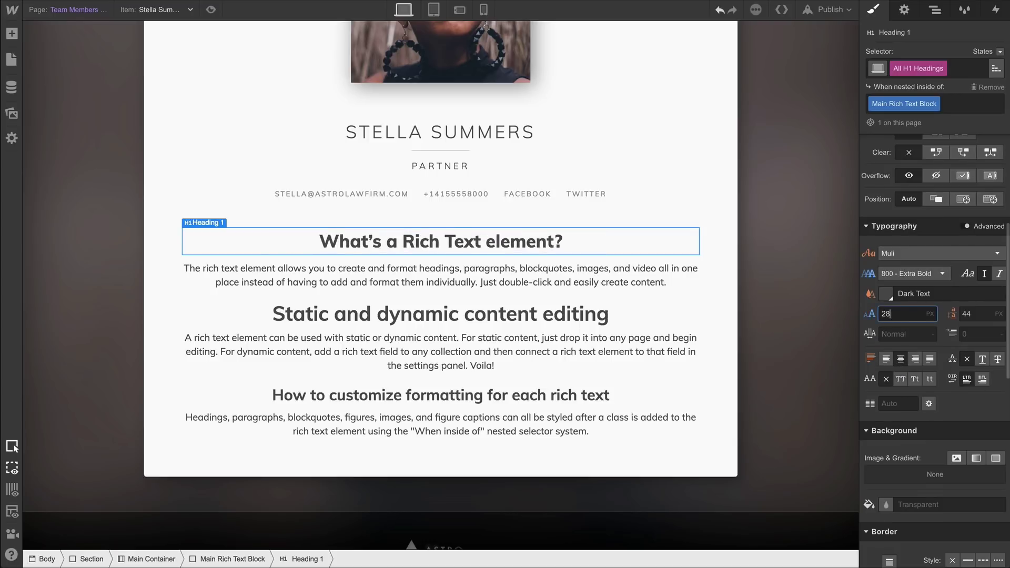
{"action": "left_click", "coordinate": [970, 314]}
{"action": "type", "text": "23"}
{"action": "key", "text": "Down"}
Make the H1 uppercase with 2 px letter spacing and colour #141414.
{"action": "left_click", "coordinate": [901, 379]}
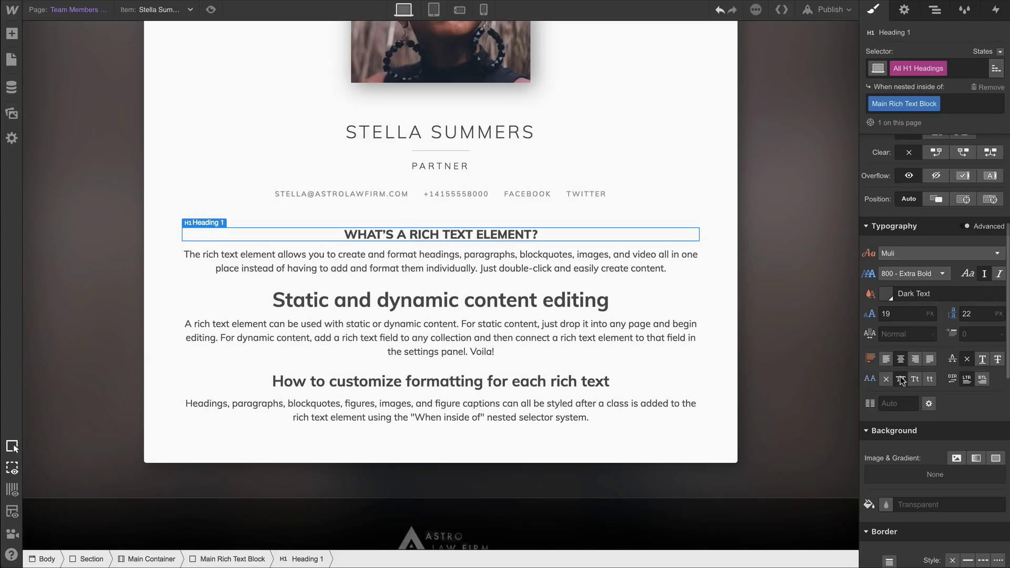
{"action": "left_click", "coordinate": [903, 334]}
{"action": "type", "text": "1"}
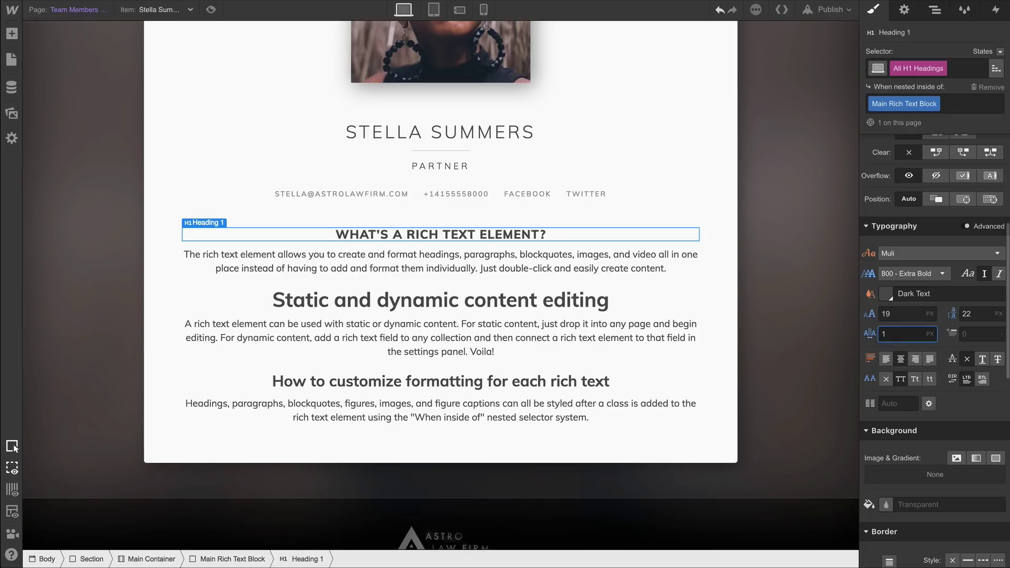
{"action": "left_click", "coordinate": [886, 295]}
{"action": "left_click_drag", "start_coordinate": [895, 381], "coordinate": [885, 405]}
{"action": "left_click", "coordinate": [905, 305]}
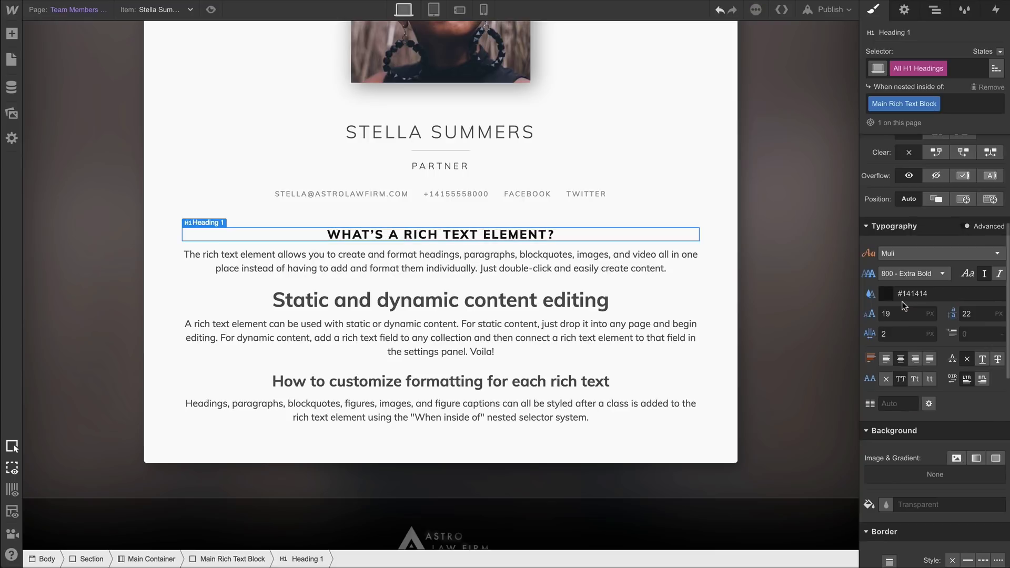
{"action": "left_click", "coordinate": [588, 306]}
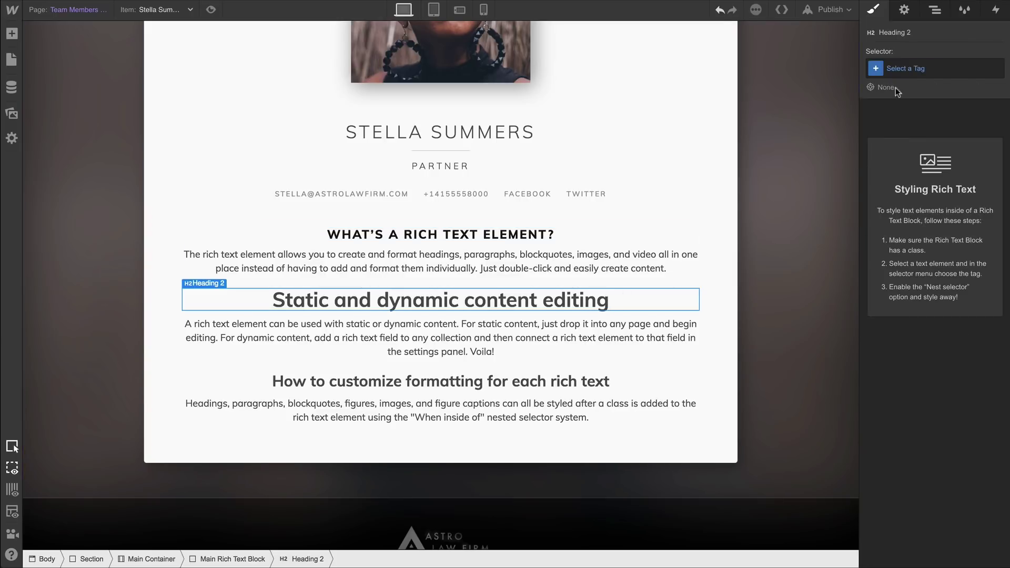
Style all H2 headings in Main Rich Text Block as 400 Normal, uppercase, 17 px.
{"action": "left_click", "coordinate": [905, 68]}
{"action": "left_click", "coordinate": [904, 107]}
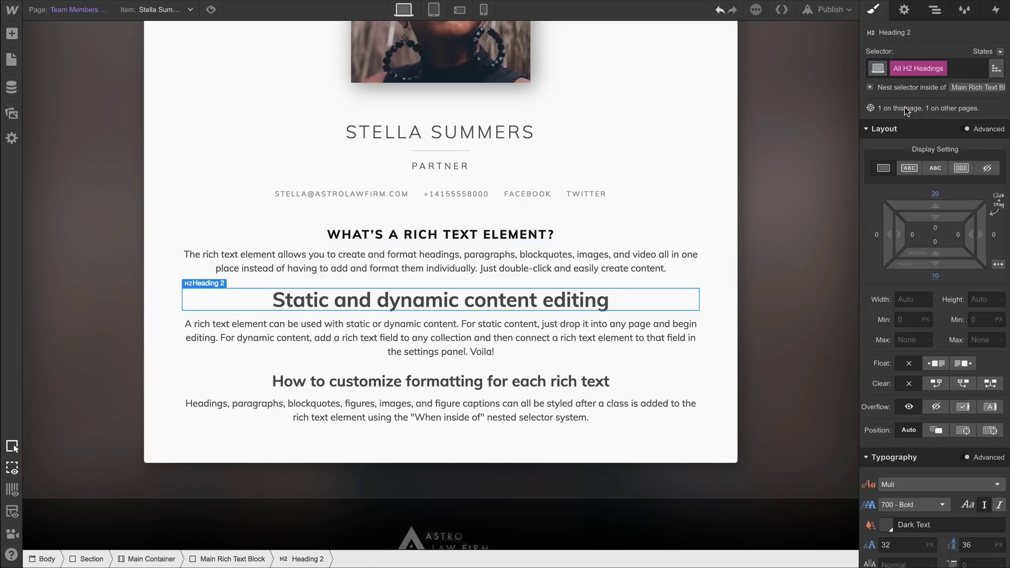
{"action": "left_click", "coordinate": [869, 87]}
{"action": "scroll", "coordinate": [915, 474], "scroll_direction": "down", "scroll_amount": 4}
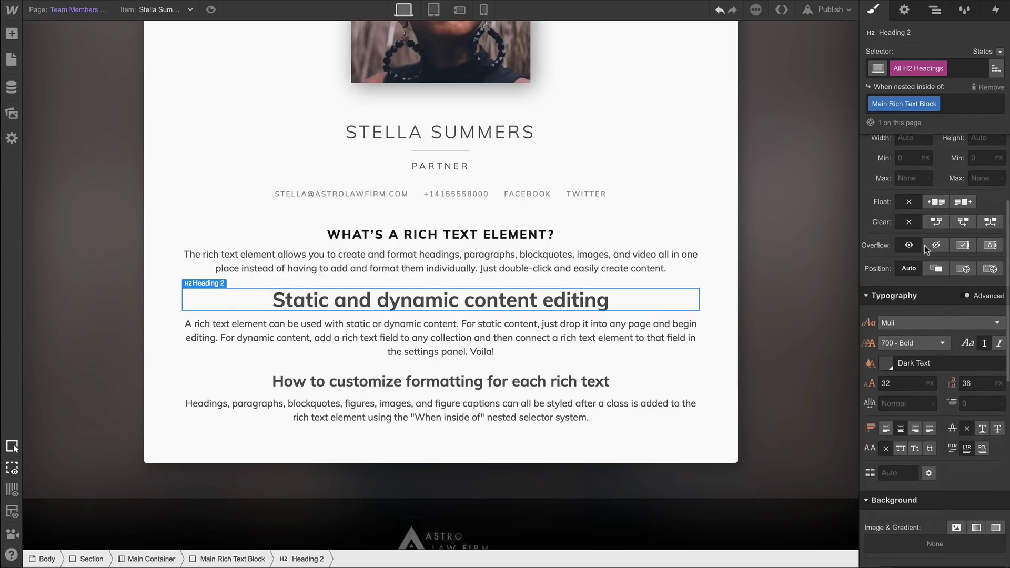
{"action": "left_click", "coordinate": [910, 337]}
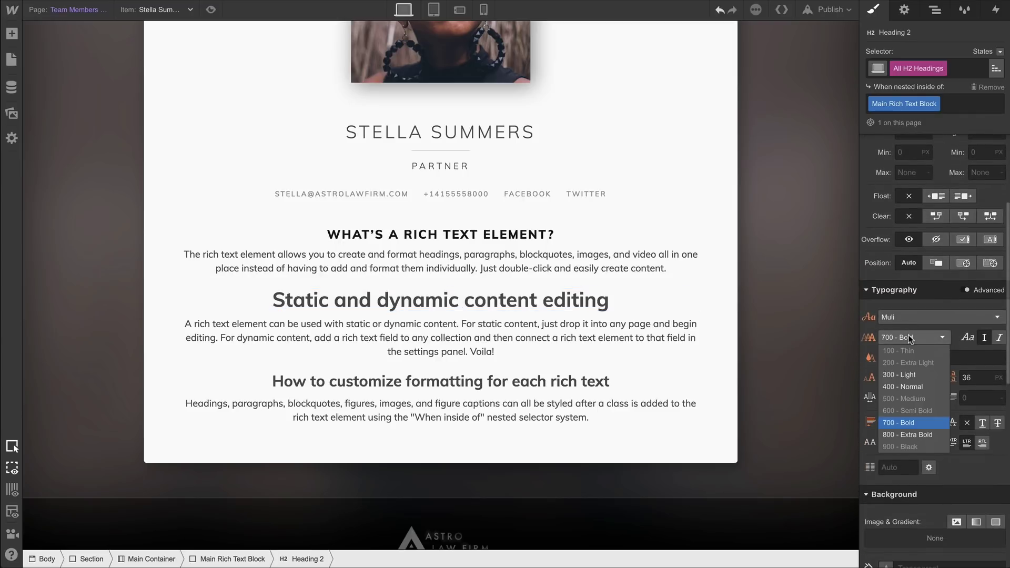
{"action": "left_click", "coordinate": [904, 387]}
{"action": "left_click", "coordinate": [901, 439]}
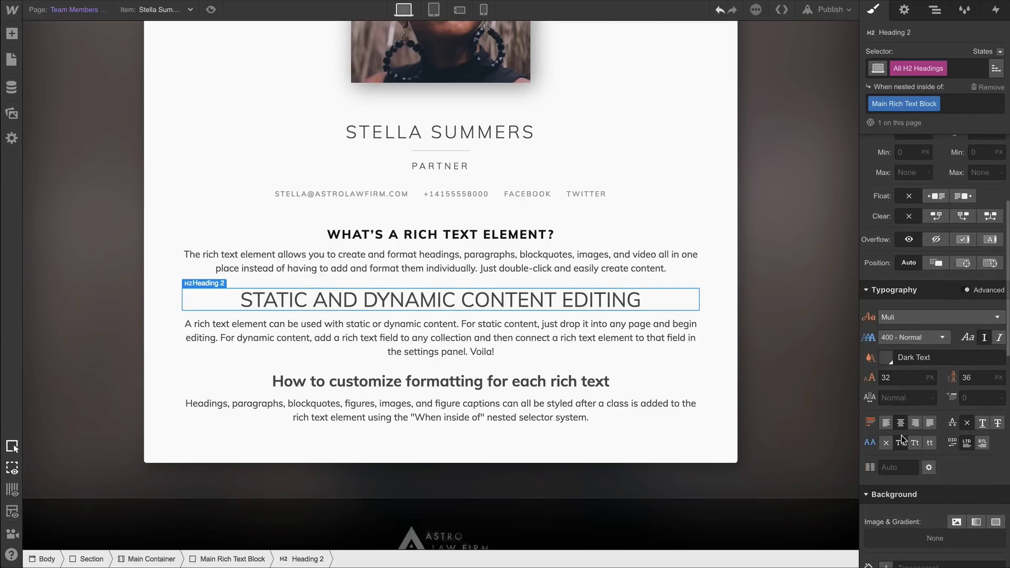
{"action": "left_click", "coordinate": [885, 378]}
{"action": "key", "text": "Return"}
{"action": "key", "text": "Down"}
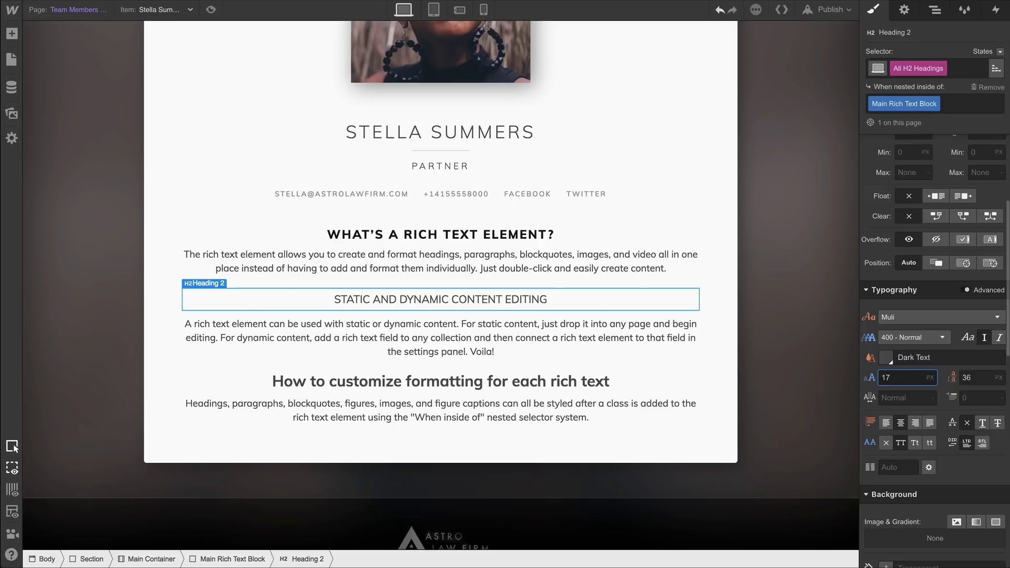
Give the H2 headings a 20 px line height and 2 px letter spacing.
{"action": "left_click", "coordinate": [974, 378]}
{"action": "type", "text": "20"}
{"action": "key", "text": "Return"}
{"action": "left_click", "coordinate": [910, 392]}
{"action": "type", "text": "2"}
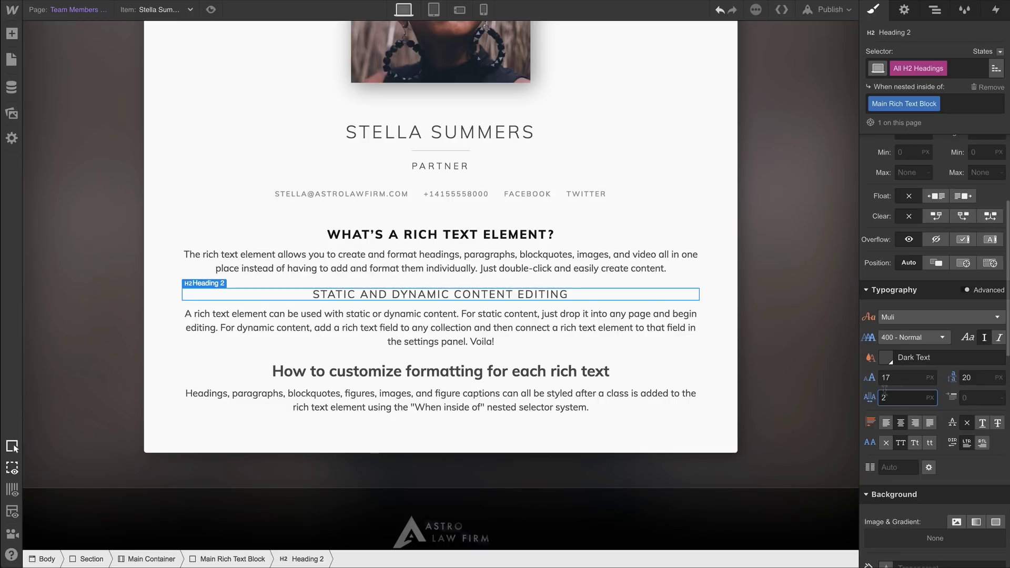
{"action": "left_click", "coordinate": [609, 374]}
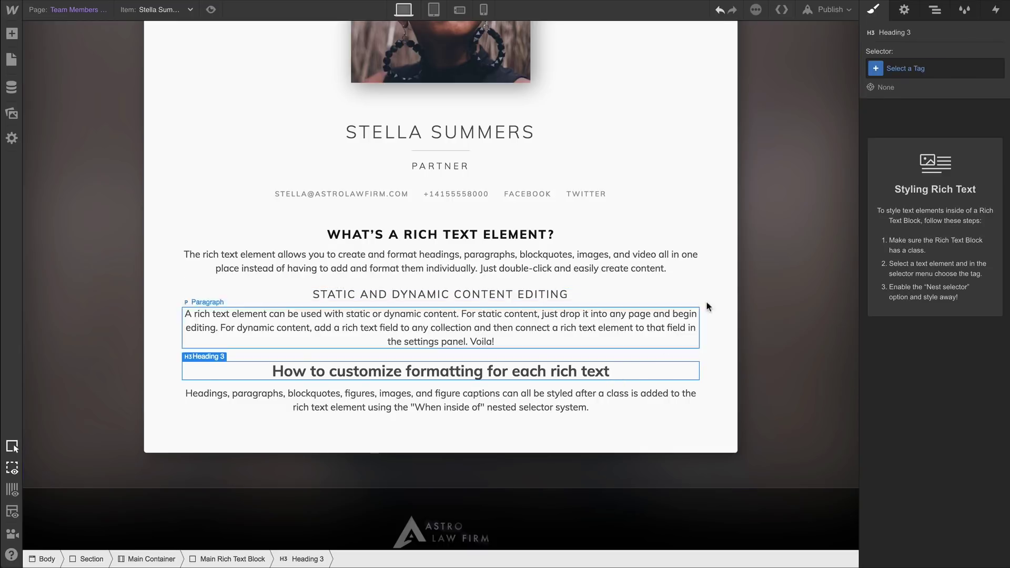
Style all H3 headings in Main Rich Text Block as 400 Normal at 16 px.
{"action": "left_click", "coordinate": [896, 74]}
{"action": "left_click", "coordinate": [895, 104]}
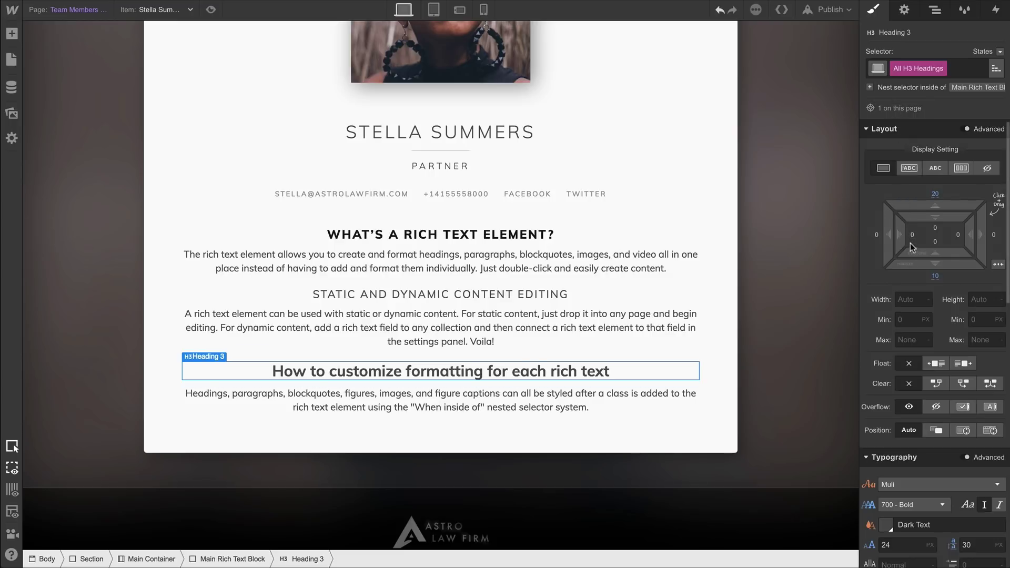
{"action": "left_click", "coordinate": [869, 88]}
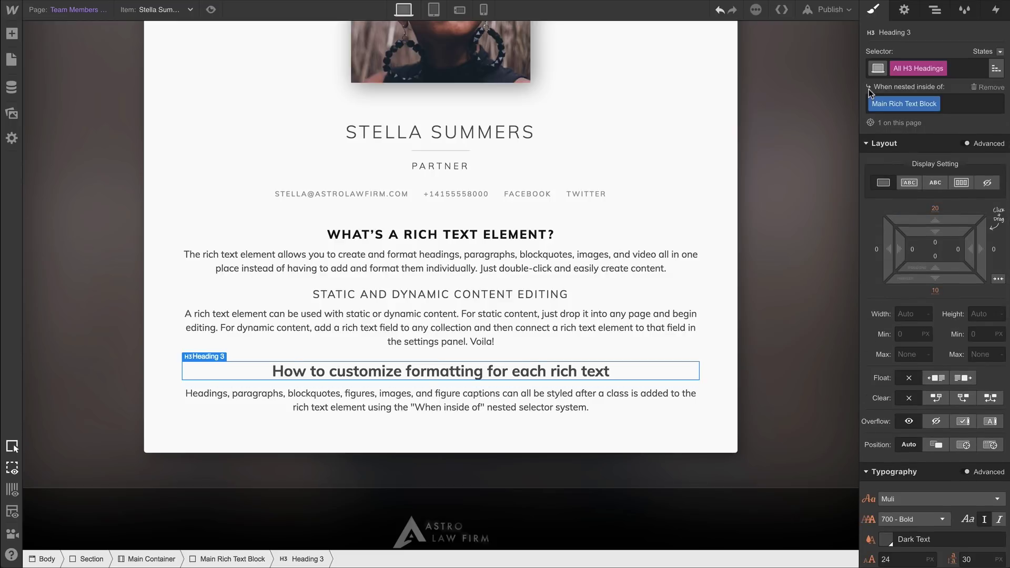
{"action": "scroll", "coordinate": [905, 323], "scroll_direction": "down", "scroll_amount": 4}
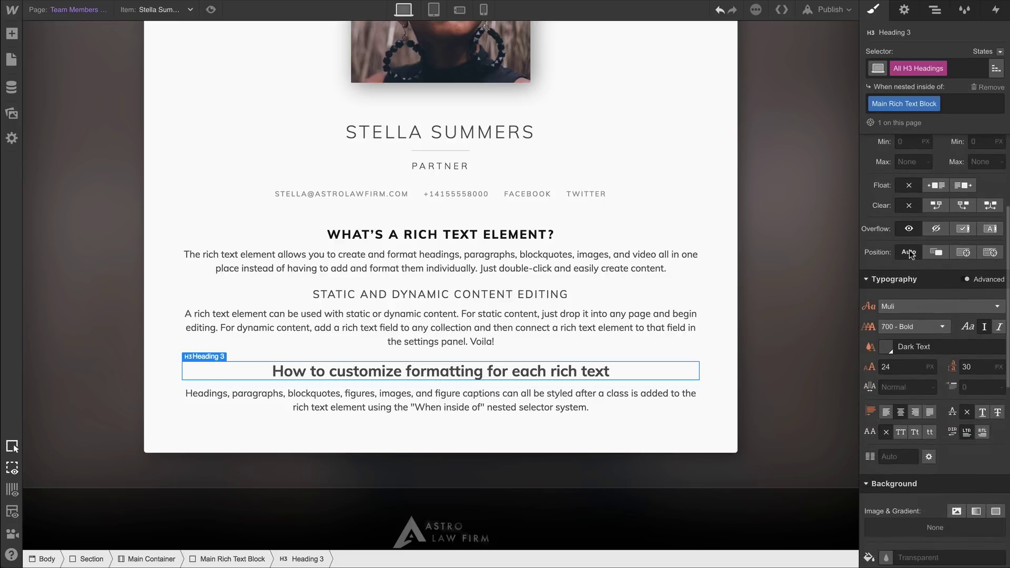
{"action": "left_click", "coordinate": [903, 327]}
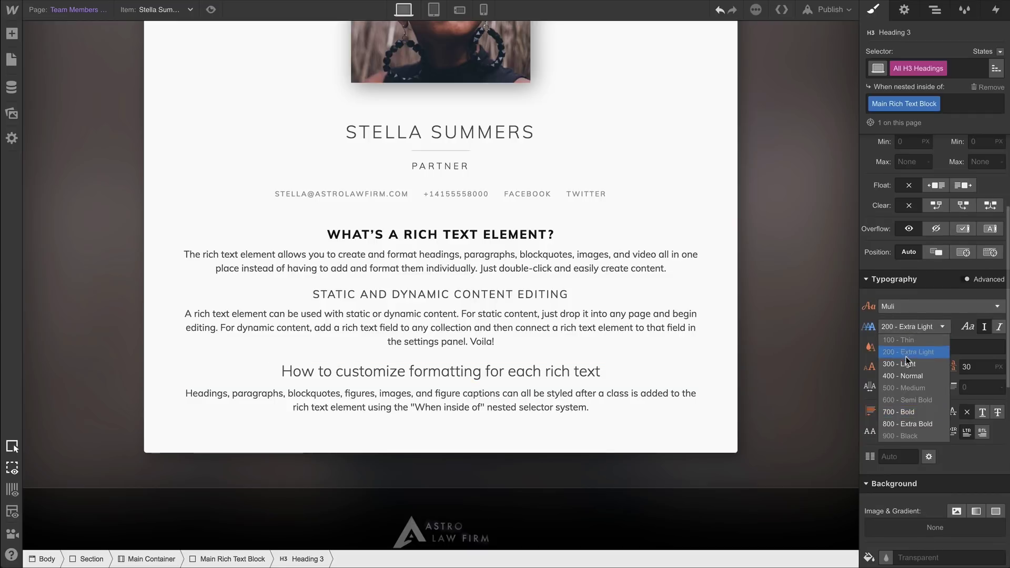
{"action": "left_click", "coordinate": [908, 377]}
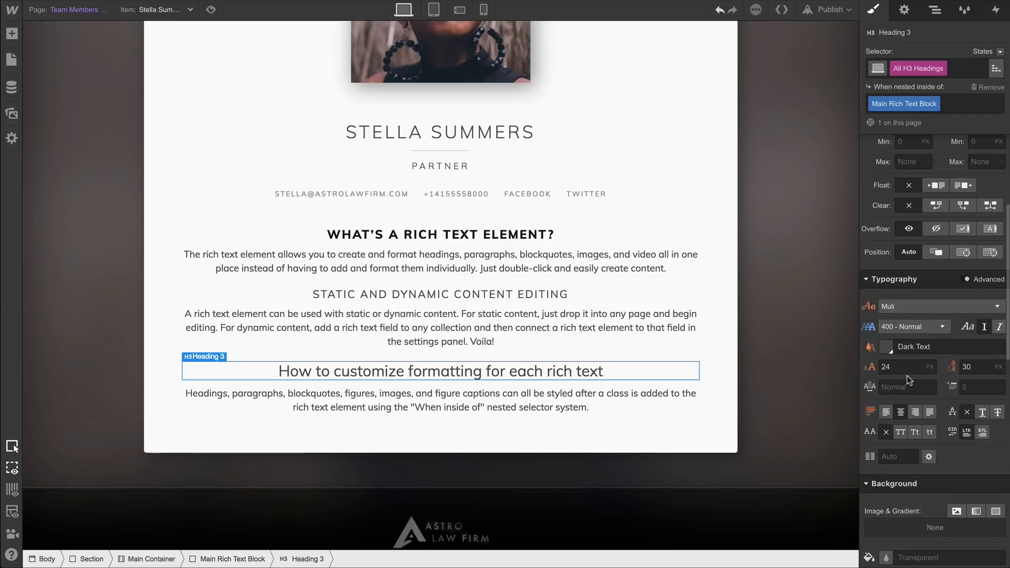
{"action": "left_click", "coordinate": [907, 367]}
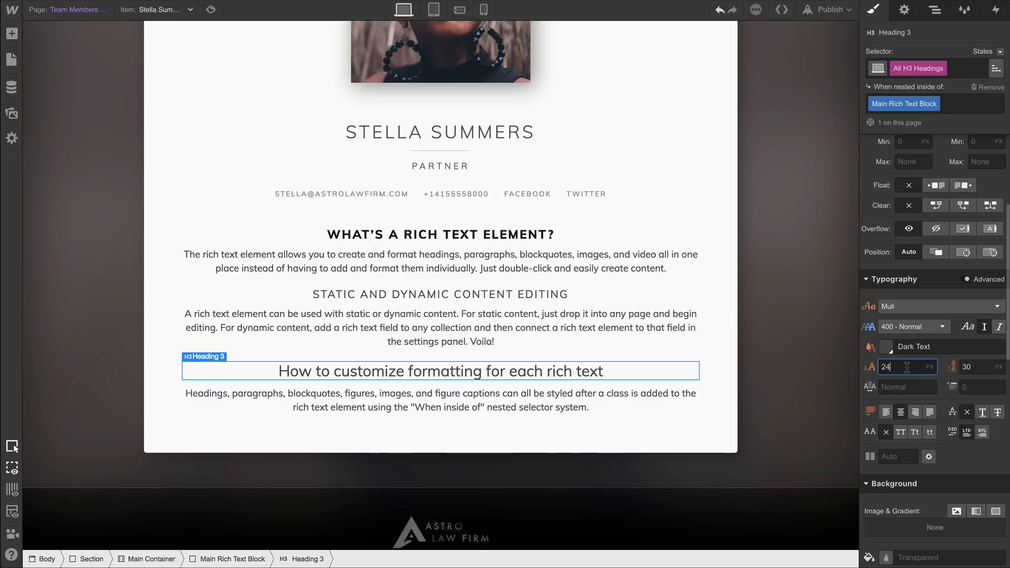
{"action": "type", "text": "1"}
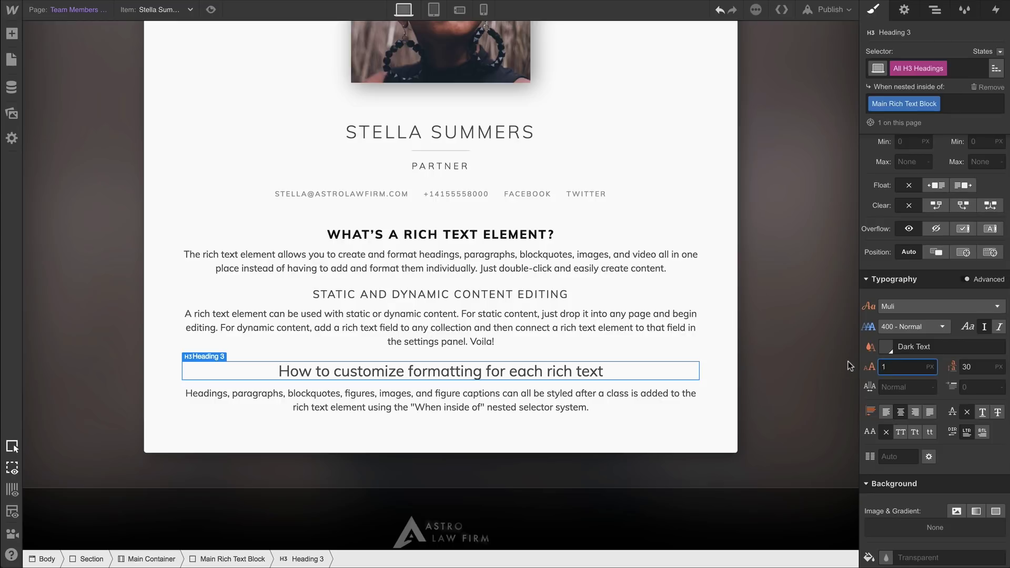
{"action": "type", "text": "6"}
Give the H3 headings 19 px line height, 2 px letter spacing, uppercase and colour #a7a7a7.
{"action": "left_click", "coordinate": [989, 364]}
{"action": "type", "text": "19"}
{"action": "left_click", "coordinate": [913, 388]}
{"action": "type", "text": "1"}
{"action": "key", "text": "Up"}
{"action": "left_click", "coordinate": [901, 432]}
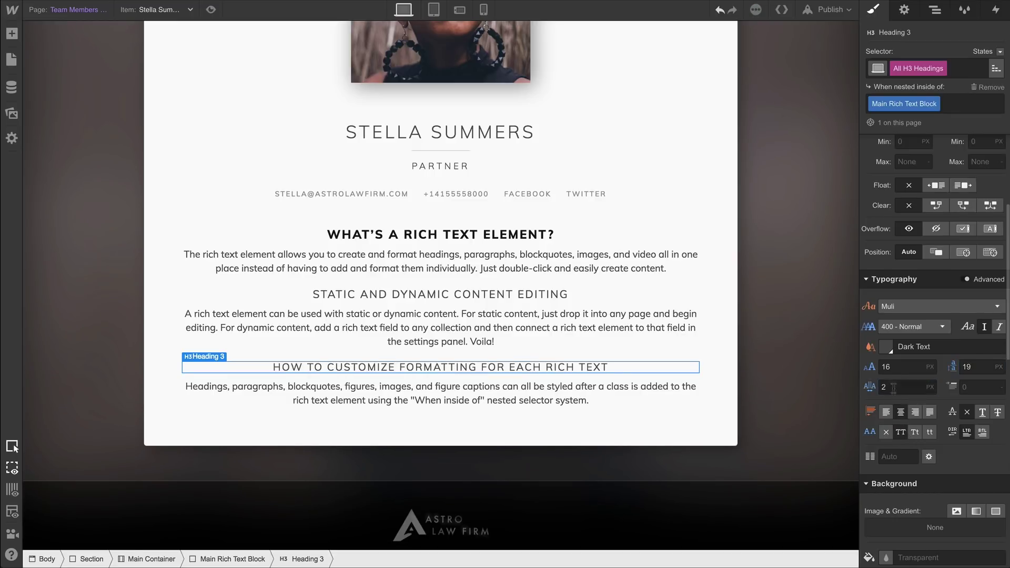
{"action": "left_click", "coordinate": [885, 348]}
{"action": "left_click_drag", "start_coordinate": [892, 419], "coordinate": [882, 400]}
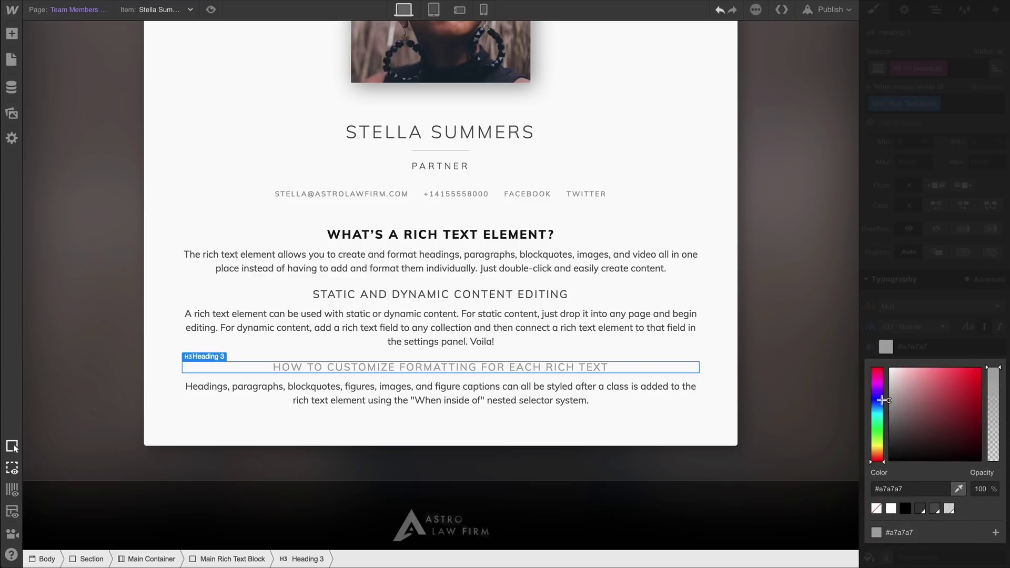
{"action": "left_click", "coordinate": [911, 346]}
{"action": "left_click", "coordinate": [655, 285]}
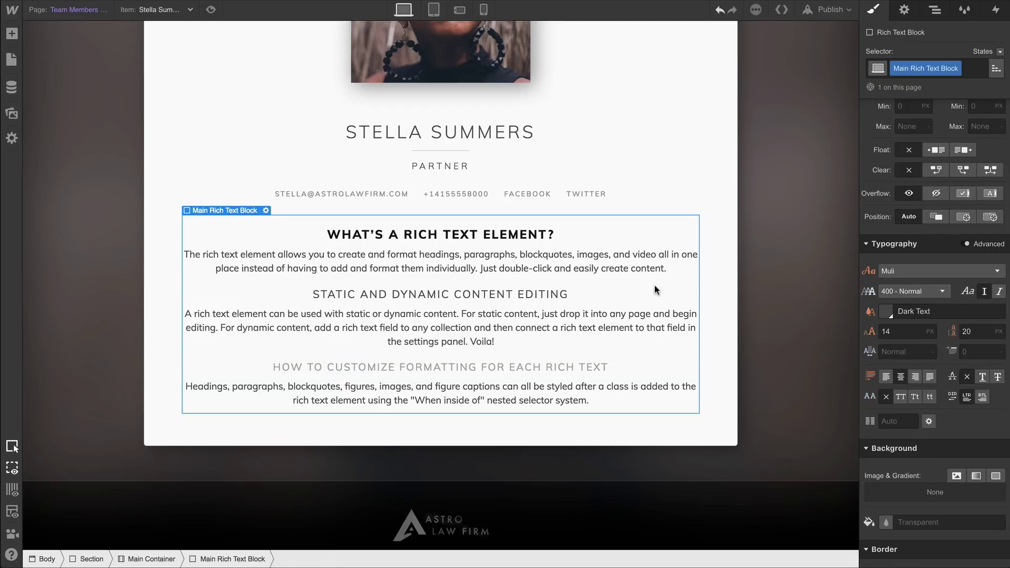
Bind the Main Rich Text Block's content to the Team Members Bio field.
{"action": "left_click", "coordinate": [266, 210]}
{"action": "left_click_drag", "start_coordinate": [233, 434], "coordinate": [609, 79]}
{"action": "left_click", "coordinate": [602, 93]}
{"action": "left_click", "coordinate": [613, 112]}
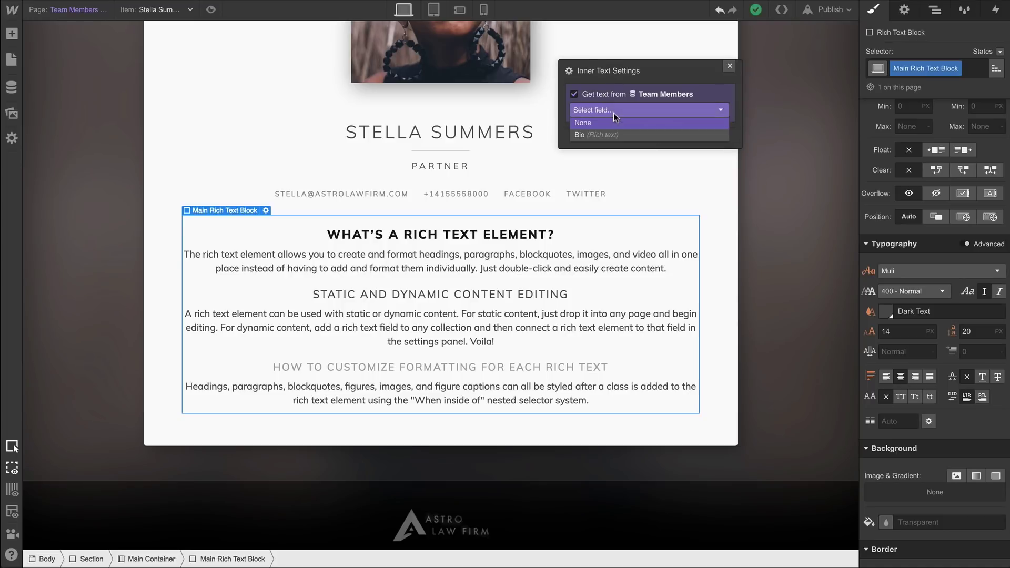
{"action": "left_click", "coordinate": [618, 135]}
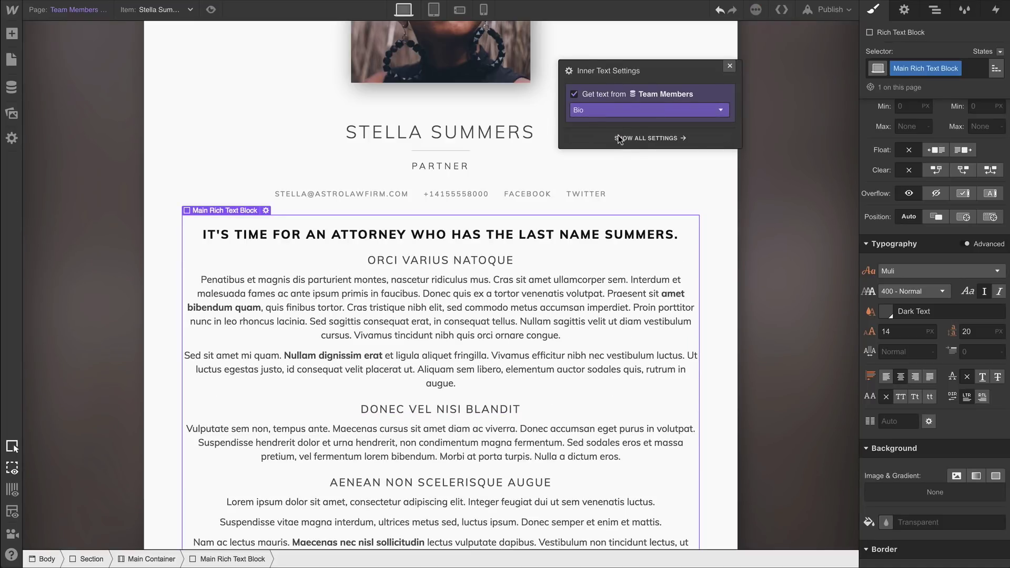
{"action": "left_click", "coordinate": [730, 66]}
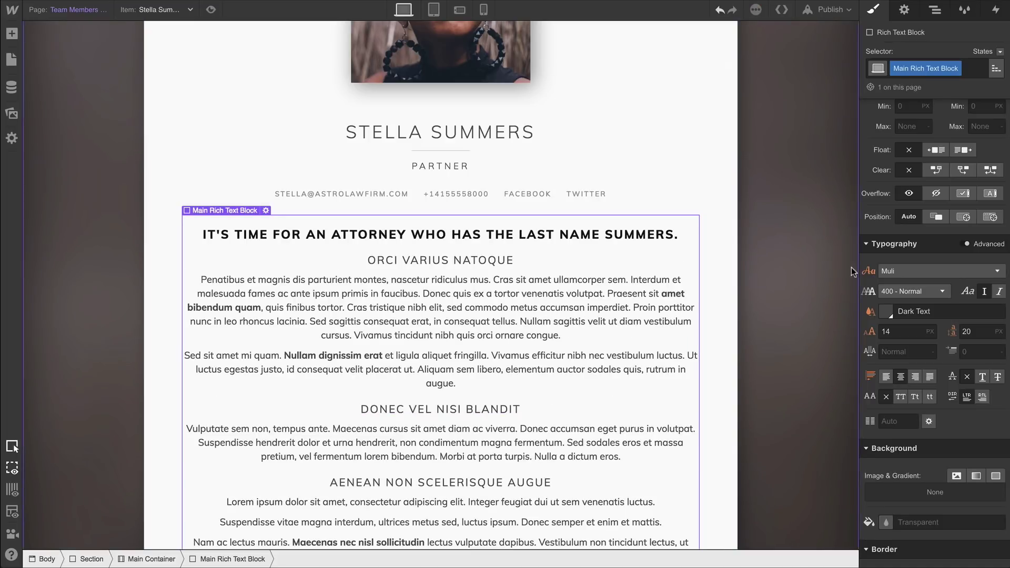
Left-align the Bio text after trying right and centre alignment.
{"action": "left_click", "coordinate": [887, 379]}
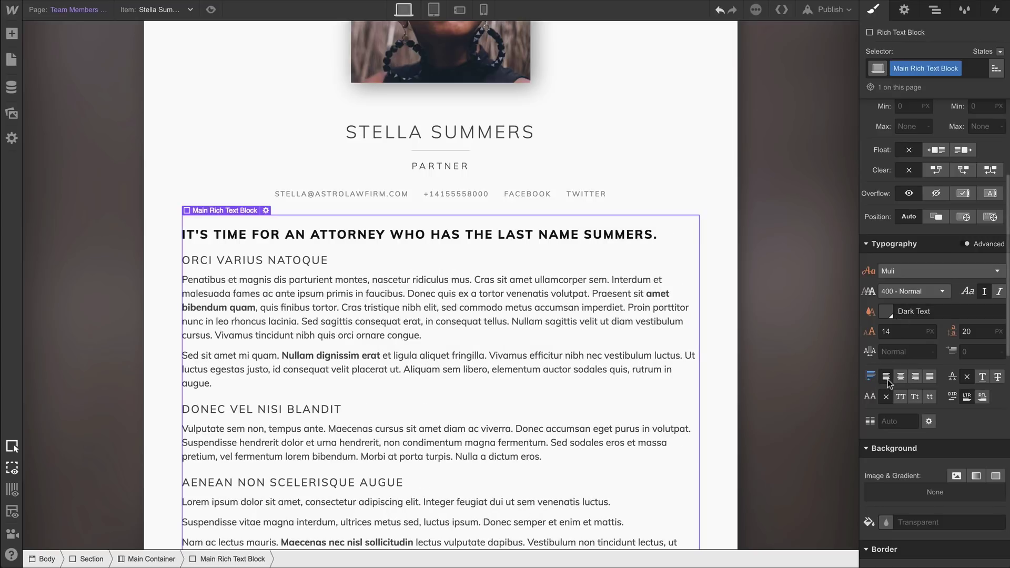
{"action": "left_click", "coordinate": [917, 376]}
{"action": "left_click", "coordinate": [901, 378]}
{"action": "left_click", "coordinate": [887, 378]}
Cycle the template preview through team member items until Stella Summers' profile shows.
{"action": "left_click", "coordinate": [733, 343]}
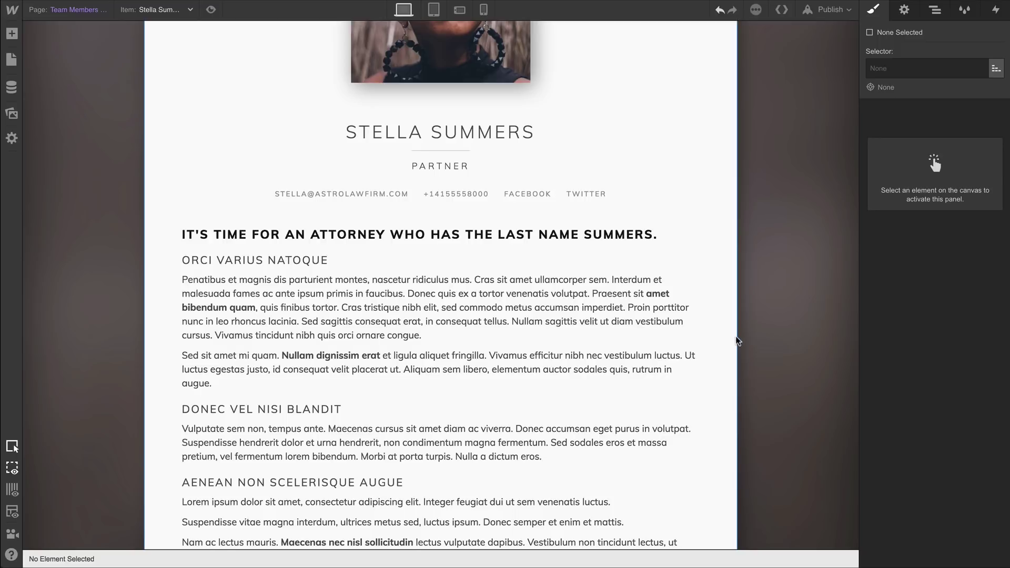
{"action": "scroll", "coordinate": [740, 334], "scroll_direction": "up", "scroll_amount": 1}
{"action": "scroll", "coordinate": [745, 336], "scroll_direction": "up", "scroll_amount": 5}
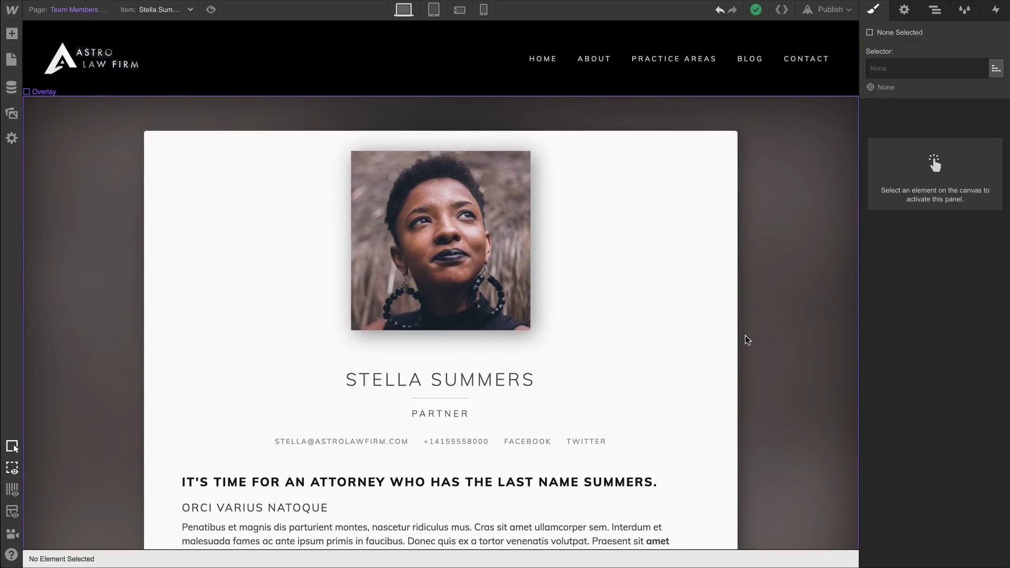
{"action": "scroll", "coordinate": [745, 335], "scroll_direction": "down", "scroll_amount": 6}
{"action": "scroll", "coordinate": [745, 336], "scroll_direction": "down", "scroll_amount": 5}
{"action": "scroll", "coordinate": [745, 335], "scroll_direction": "up", "scroll_amount": 10}
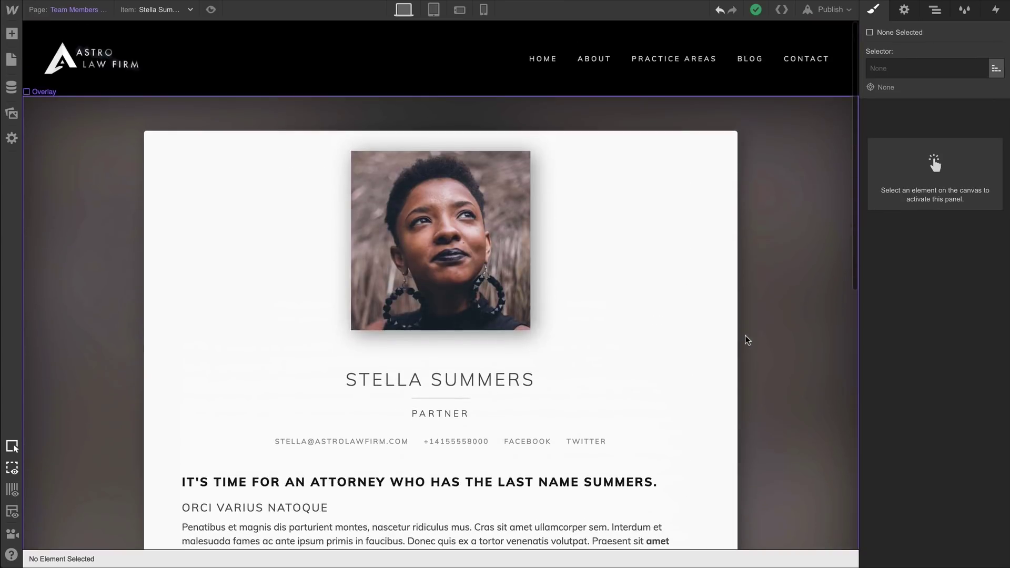
{"action": "key", "text": "ctrl+shift+Down"}
{"action": "key", "text": "ctrl+shift+Down"}
{"action": "key", "text": "ctrl+shift+Down"}
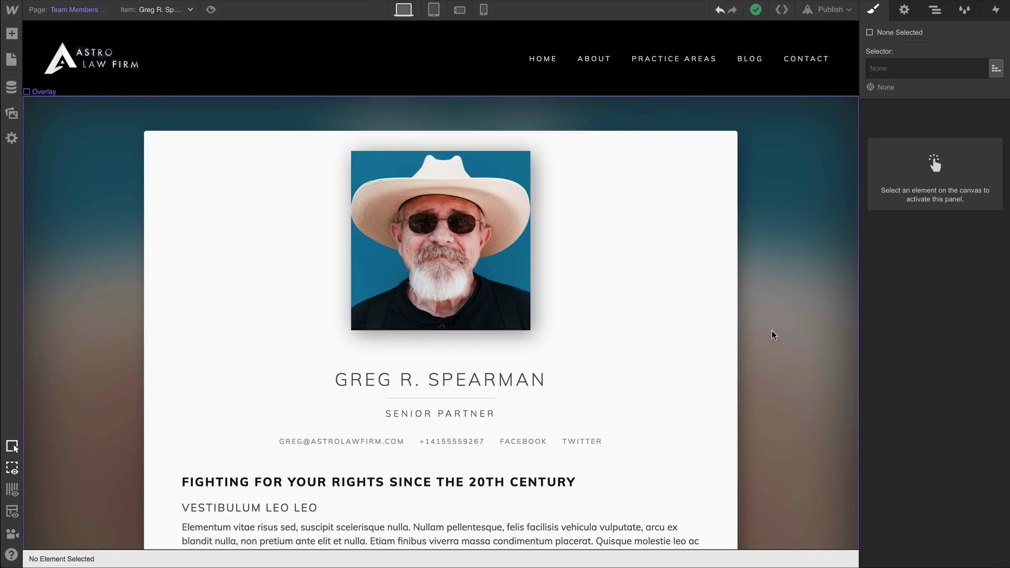
{"action": "key", "text": "alt+shift+Down"}
{"action": "key", "text": "alt+shift+Down"}
{"action": "key", "text": "alt+shift+Down"}
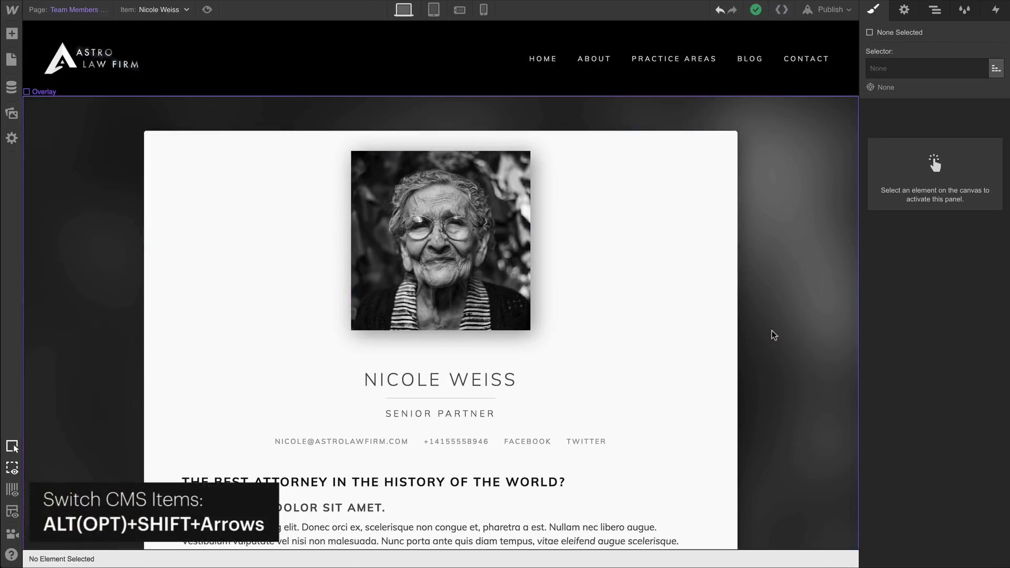
{"action": "key", "text": "alt+shift+Down"}
{"action": "key", "text": "alt+shift+Down"}
{"action": "key", "text": "alt+shift+Down"}
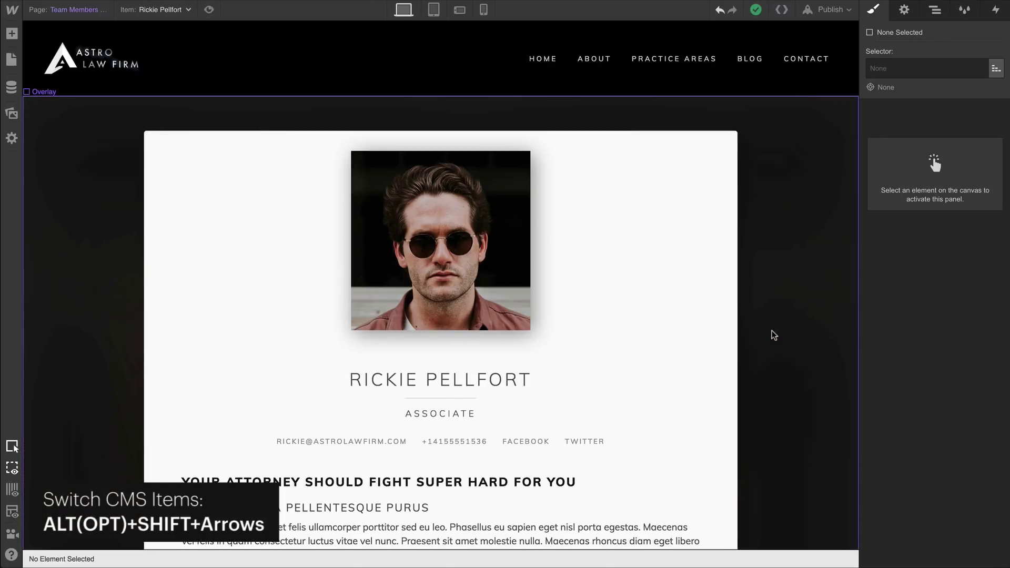
{"action": "scroll", "coordinate": [772, 330], "scroll_direction": "down", "scroll_amount": 5}
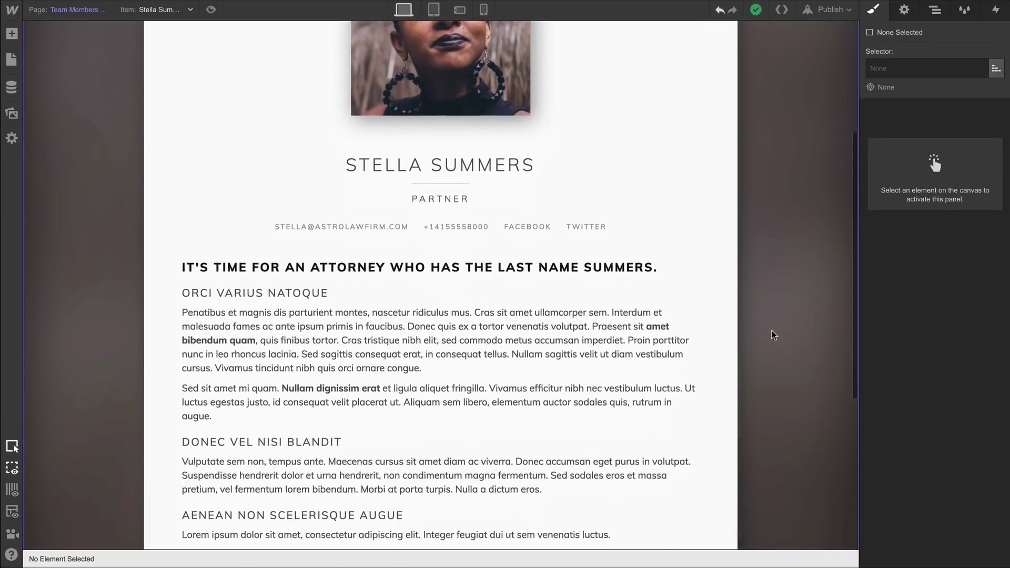
{"action": "scroll", "coordinate": [772, 330], "scroll_direction": "up", "scroll_amount": 5}
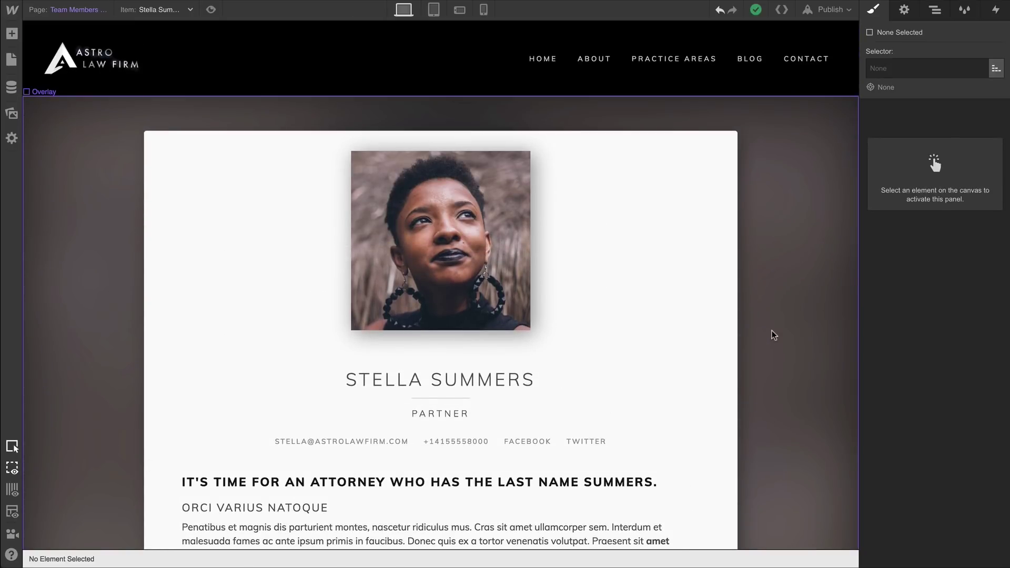
Preview Stella Summers' page at Phone Landscape and resize the canvas to test text reflow.
{"action": "left_click", "coordinate": [433, 10]}
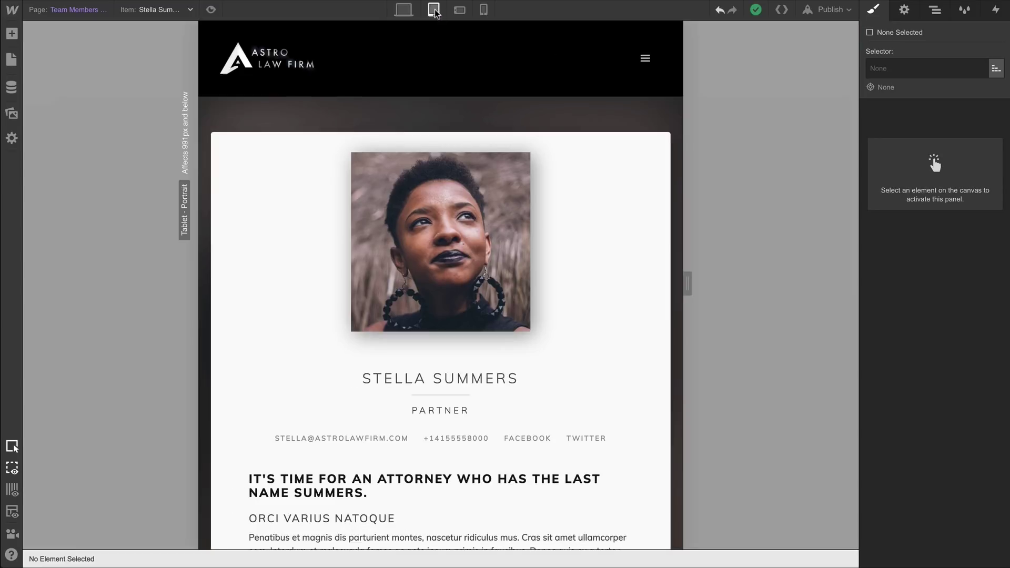
{"action": "left_click", "coordinate": [460, 9]}
{"action": "left_click", "coordinate": [435, 9]}
{"action": "left_click", "coordinate": [460, 10]}
{"action": "scroll", "coordinate": [447, 287], "scroll_direction": "down", "scroll_amount": 3}
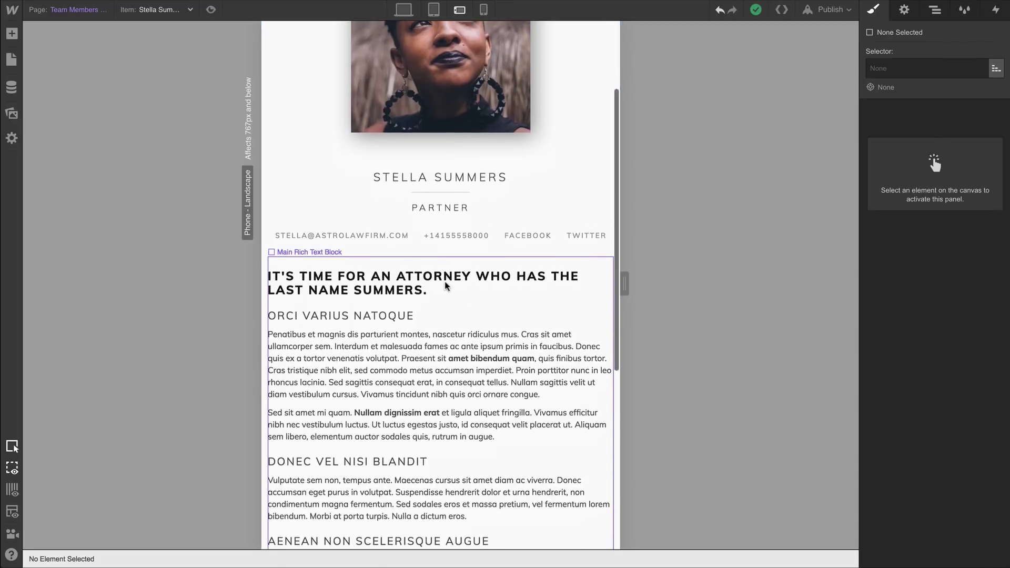
{"action": "left_click_drag", "start_coordinate": [624, 284], "coordinate": [687, 278]}
Set the email contact link to Display Block with 5 px top and bottom padding.
{"action": "left_click", "coordinate": [339, 217]}
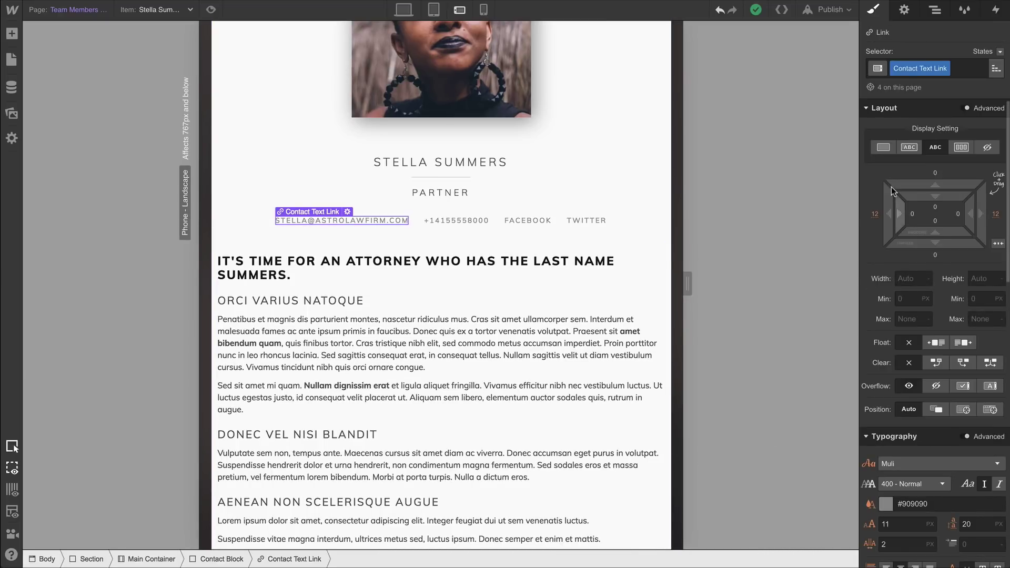
{"action": "left_click", "coordinate": [883, 148]}
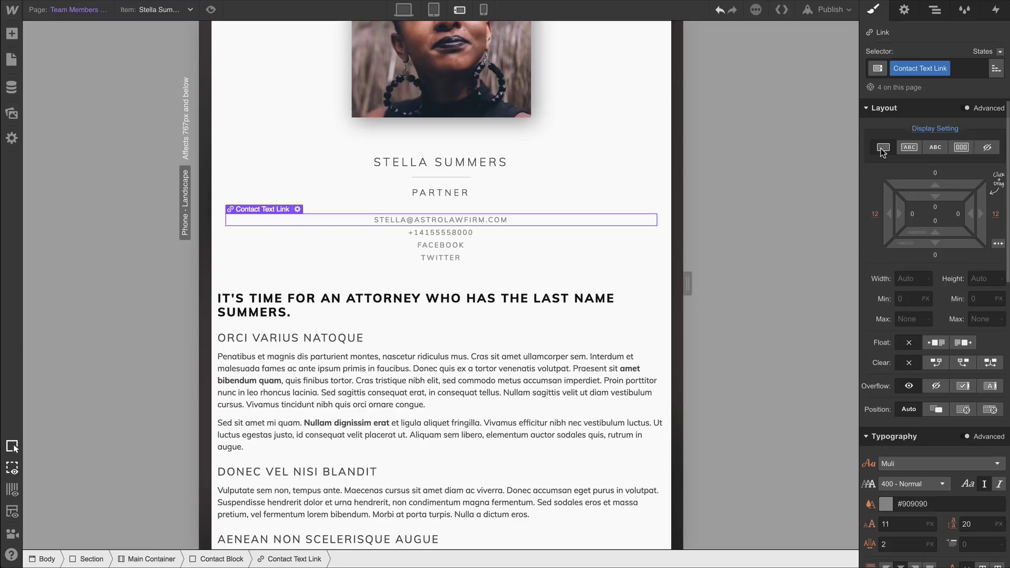
{"action": "left_click_drag", "start_coordinate": [934, 196], "coordinate": [935, 192]}
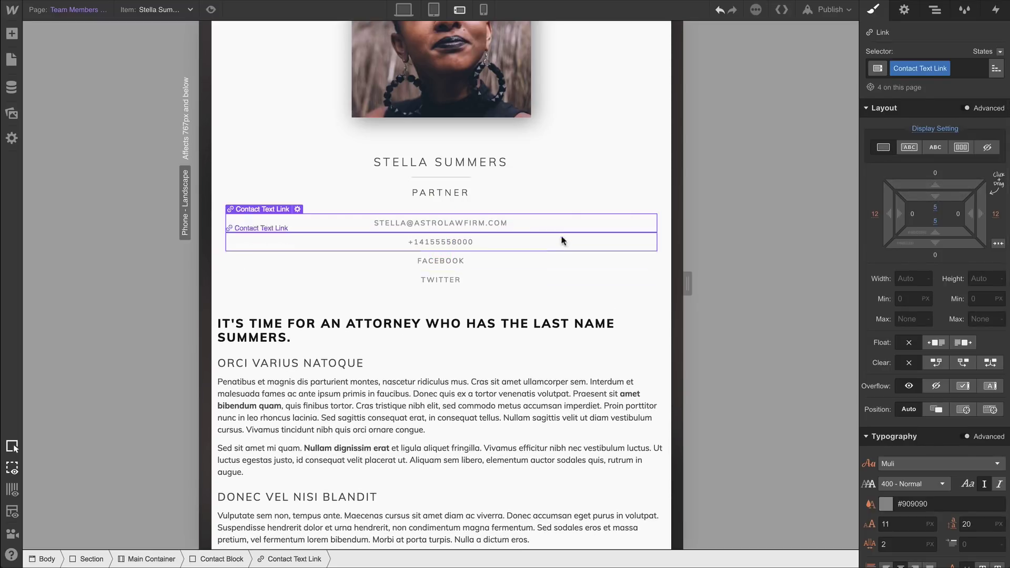
Reduce the profile photo's bottom margin to 0.
{"action": "scroll", "coordinate": [508, 130], "scroll_direction": "up", "scroll_amount": 3}
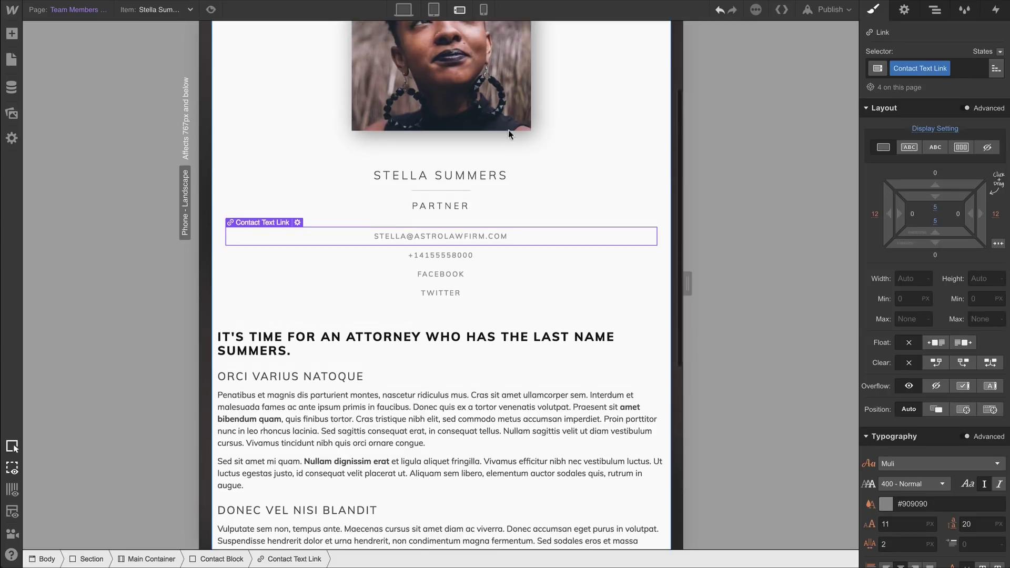
{"action": "left_click", "coordinate": [508, 132]}
{"action": "mouse_move", "coordinate": [935, 243]}
{"action": "left_mouse_down"}
{"action": "mouse_move", "coordinate": [943, 244]}
{"action": "mouse_move", "coordinate": [946, 174]}
{"action": "left_mouse_up"}
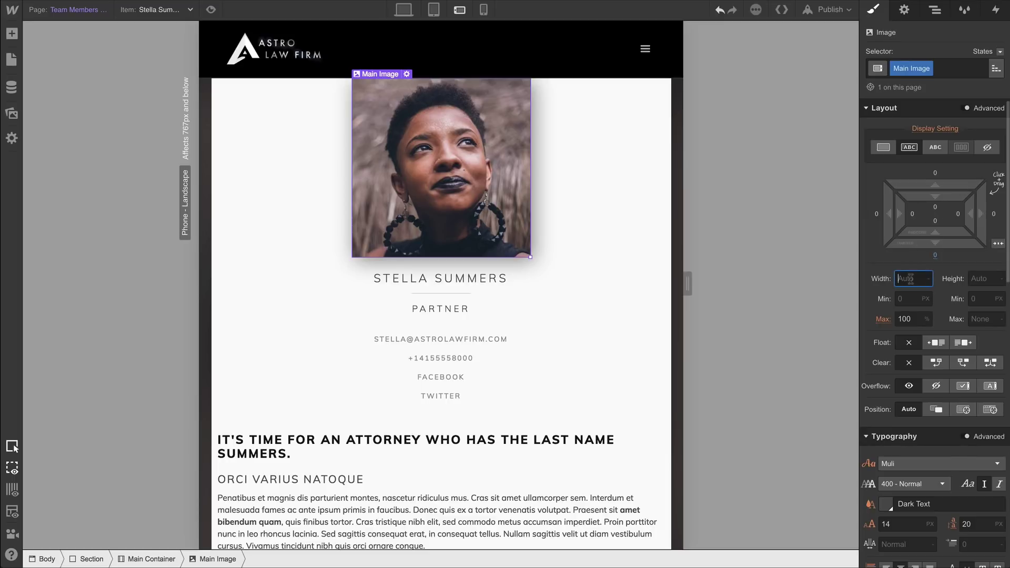
Set the profile photo width to 175 px and trial centre-aligning the article text.
{"action": "type", "text": "5"}
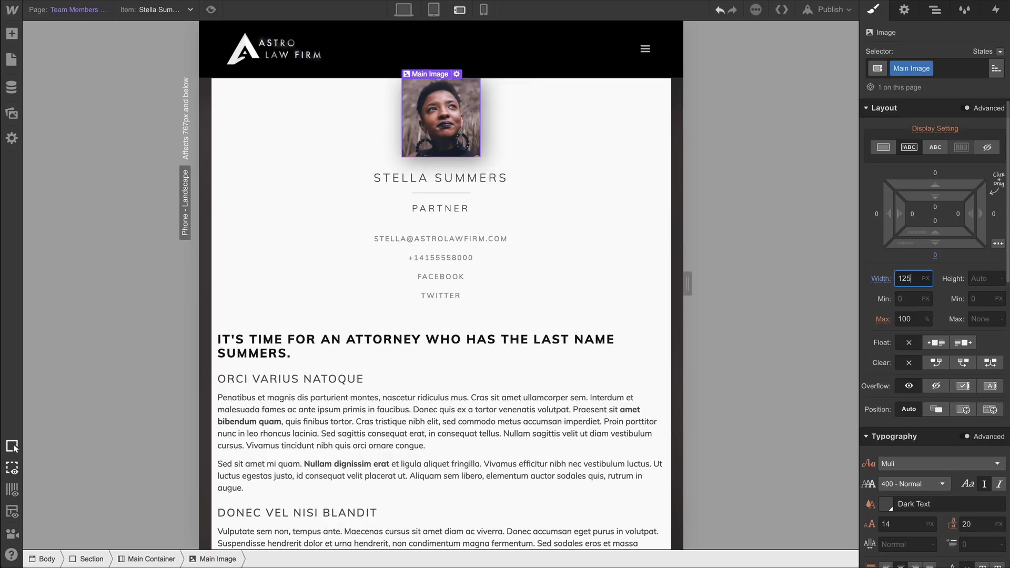
{"action": "key", "text": "Up"}
{"action": "key", "text": "Up"}
{"action": "key", "text": "Up"}
{"action": "key", "text": "Up"}
{"action": "key", "text": "Up"}
{"action": "key", "text": "Up"}
{"action": "key", "text": "Up"}
{"action": "key", "text": "Up"}
{"action": "key", "text": "Up"}
{"action": "key", "text": "Up"}
{"action": "key", "text": "Up"}
{"action": "key", "text": "Up"}
{"action": "key", "text": "Up"}
{"action": "key", "text": "Up"}
{"action": "key", "text": "Up"}
{"action": "key", "text": "Up"}
{"action": "key", "text": "Up"}
{"action": "key", "text": "Up"}
{"action": "key", "text": "Up"}
{"action": "key", "text": "Up"}
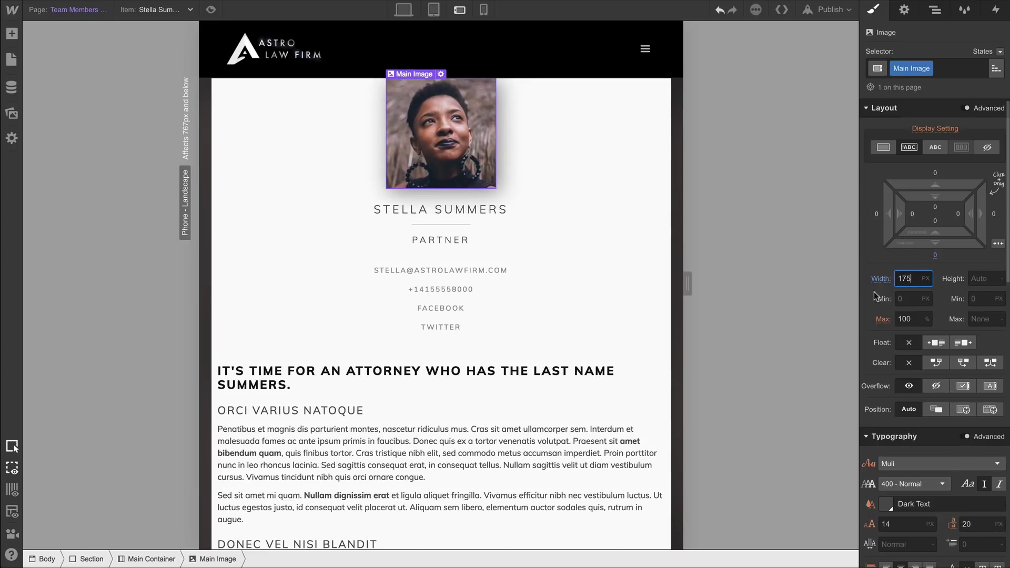
{"action": "left_click", "coordinate": [544, 392]}
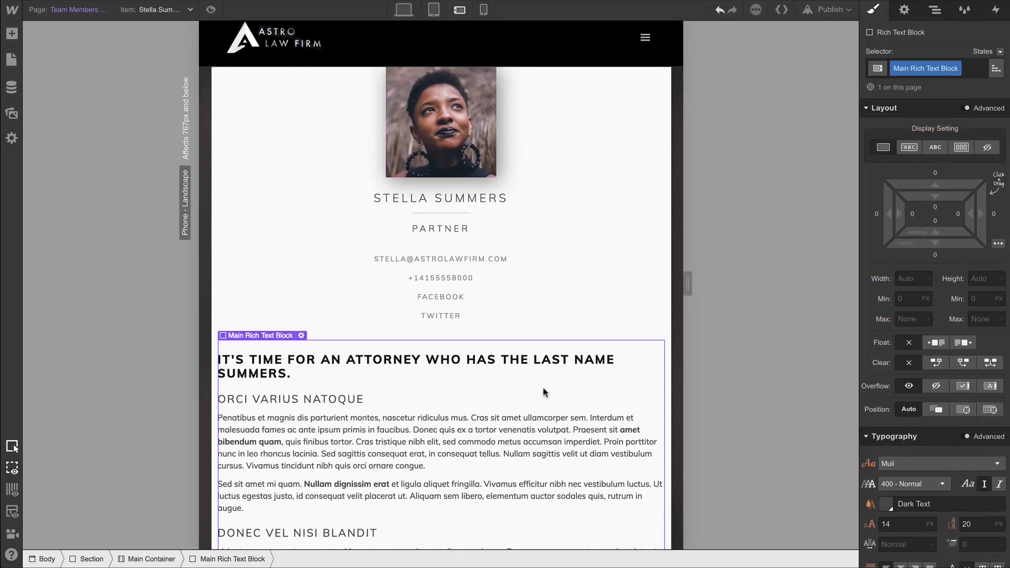
{"action": "scroll", "coordinate": [905, 400], "scroll_direction": "down", "scroll_amount": 5}
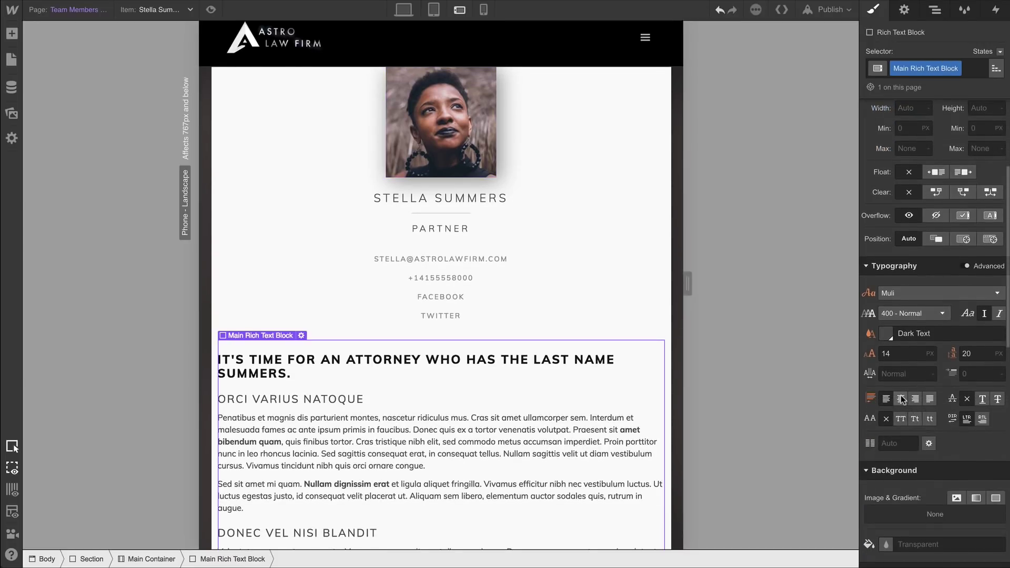
{"action": "left_click", "coordinate": [901, 399]}
Clear the centre alignment so the Bio stays left-aligned, then preview Phone Portrait.
{"action": "scroll", "coordinate": [458, 307], "scroll_direction": "down", "scroll_amount": 5}
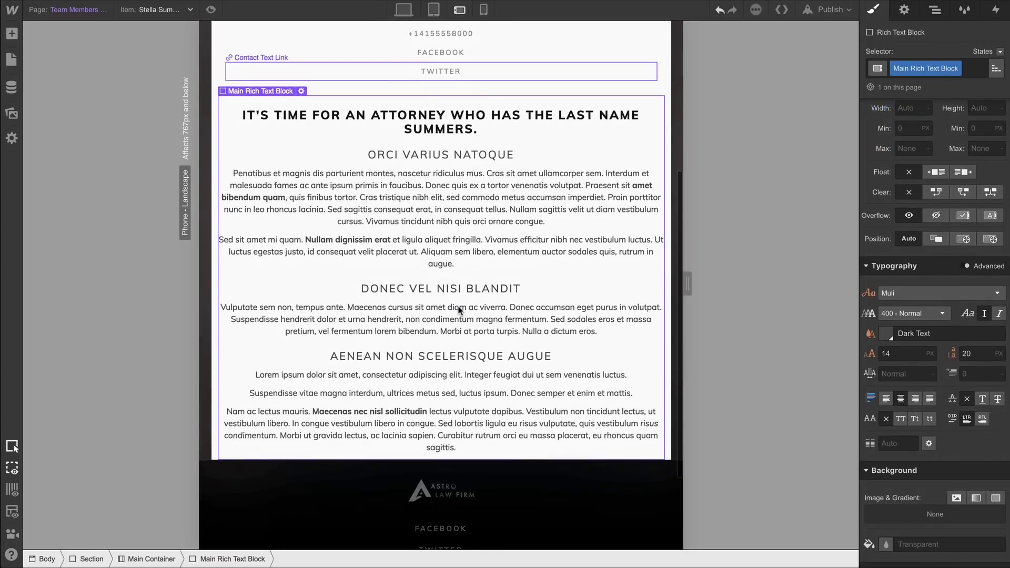
{"action": "scroll", "coordinate": [458, 309], "scroll_direction": "up", "scroll_amount": 3}
{"action": "scroll", "coordinate": [458, 311], "scroll_direction": "up", "scroll_amount": 3}
{"action": "left_click_drag", "start_coordinate": [669, 276], "coordinate": [591, 277]}
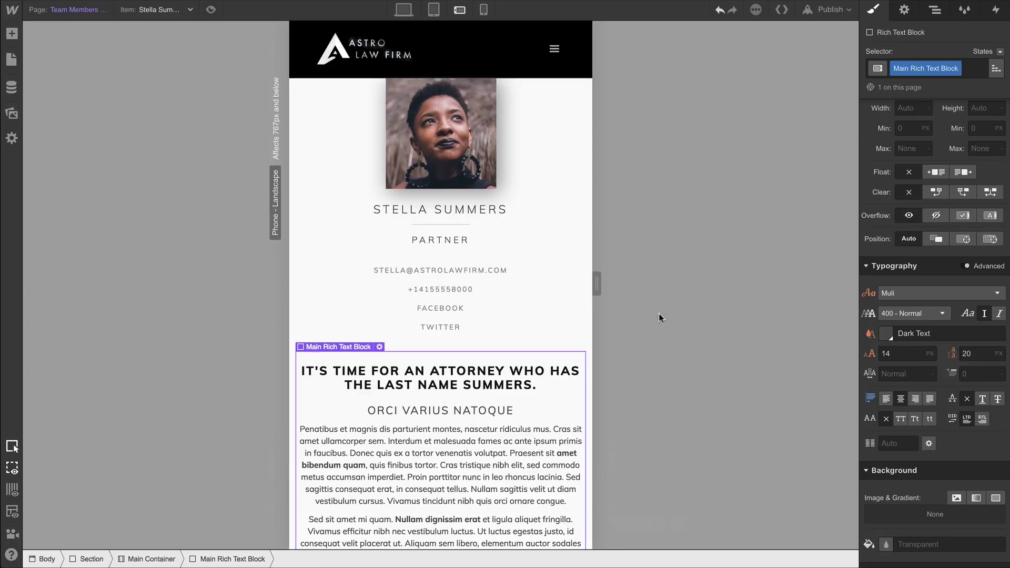
{"action": "left_click", "coordinate": [871, 398]}
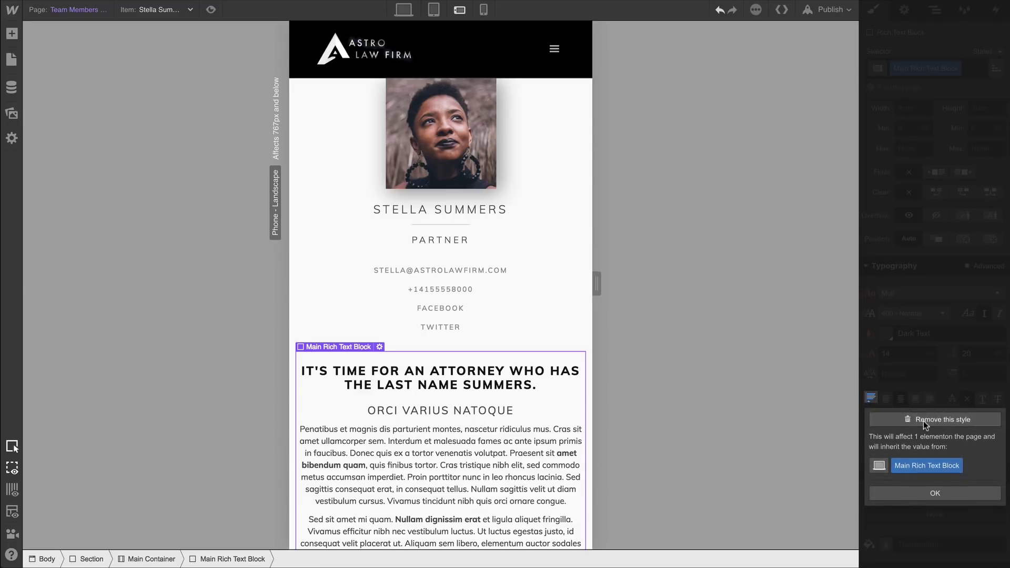
{"action": "left_click", "coordinate": [925, 421]}
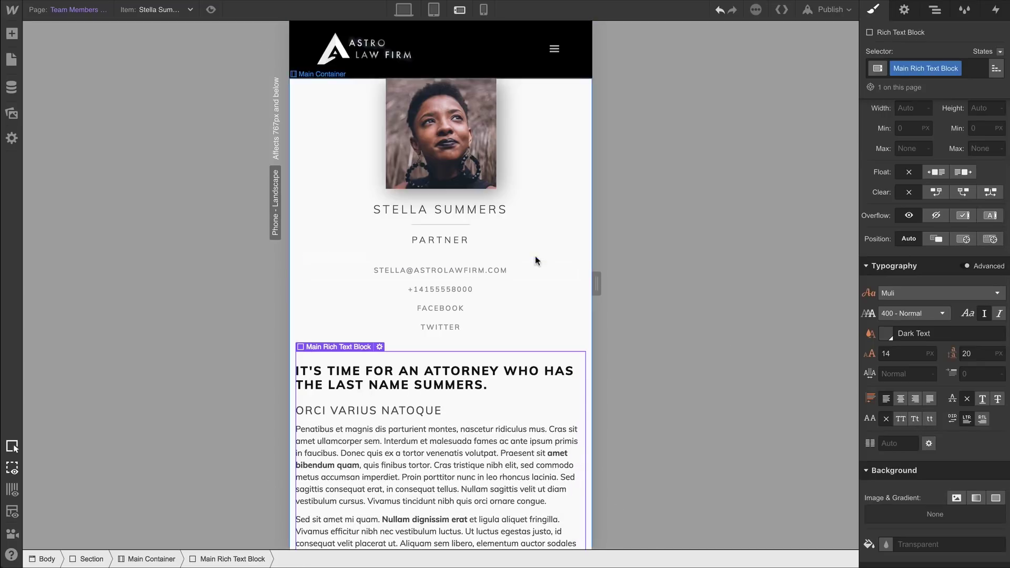
{"action": "left_click", "coordinate": [483, 10]}
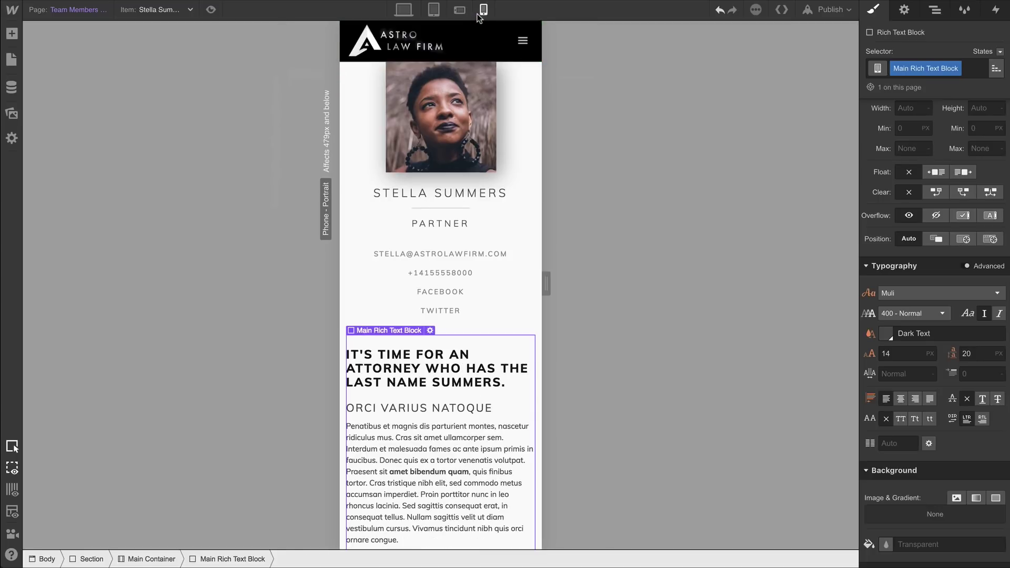
Give the profile photo a 17 px top margin at Phone Landscape.
{"action": "scroll", "coordinate": [524, 233], "scroll_direction": "down", "scroll_amount": 4}
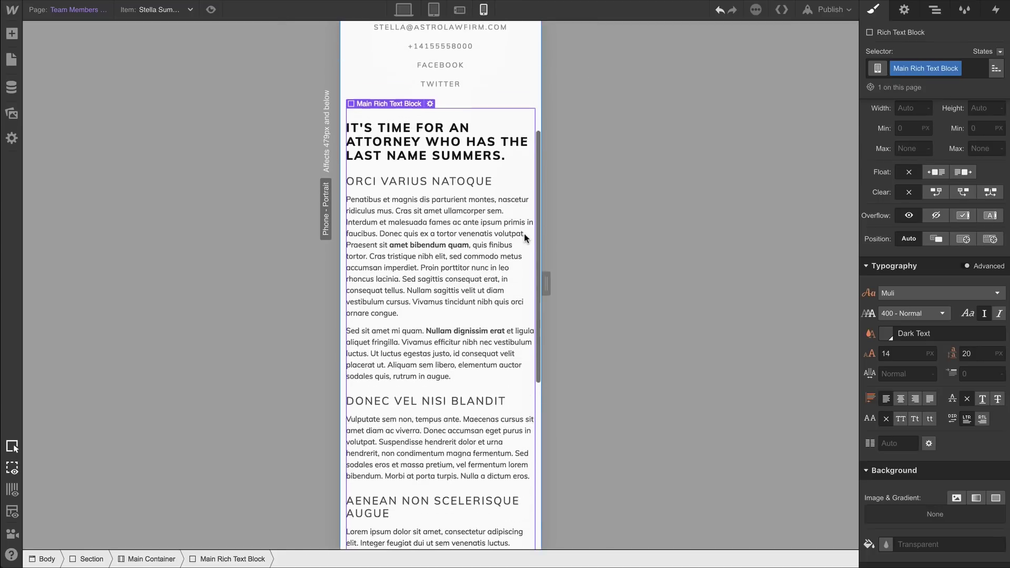
{"action": "scroll", "coordinate": [524, 234], "scroll_direction": "up", "scroll_amount": 5}
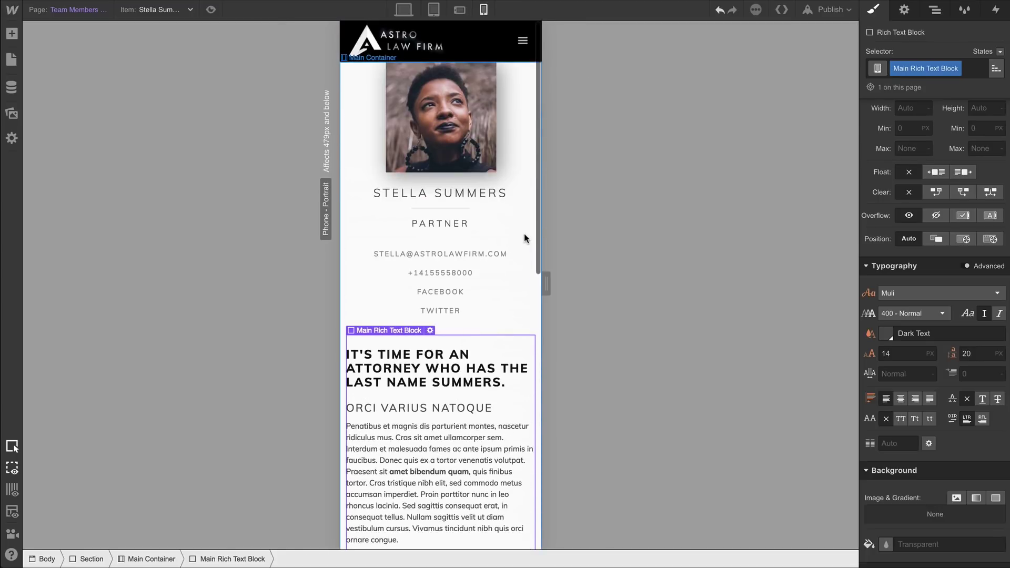
{"action": "left_click", "coordinate": [434, 10]}
{"action": "left_click", "coordinate": [460, 10]}
{"action": "left_click", "coordinate": [441, 131]}
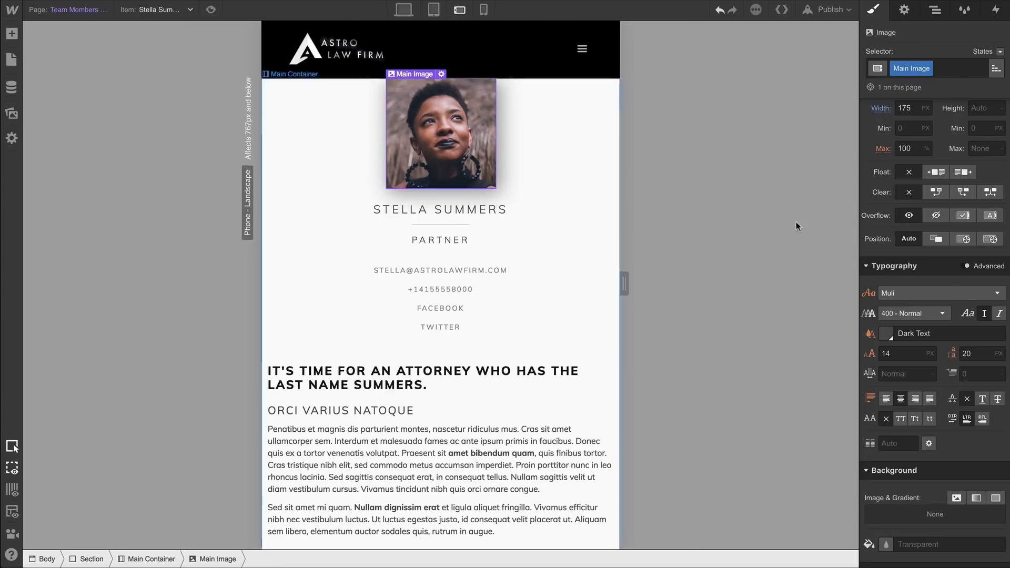
{"action": "scroll", "coordinate": [936, 211], "scroll_direction": "up", "scroll_amount": 3}
{"action": "left_click_drag", "start_coordinate": [943, 187], "coordinate": [942, 156]}
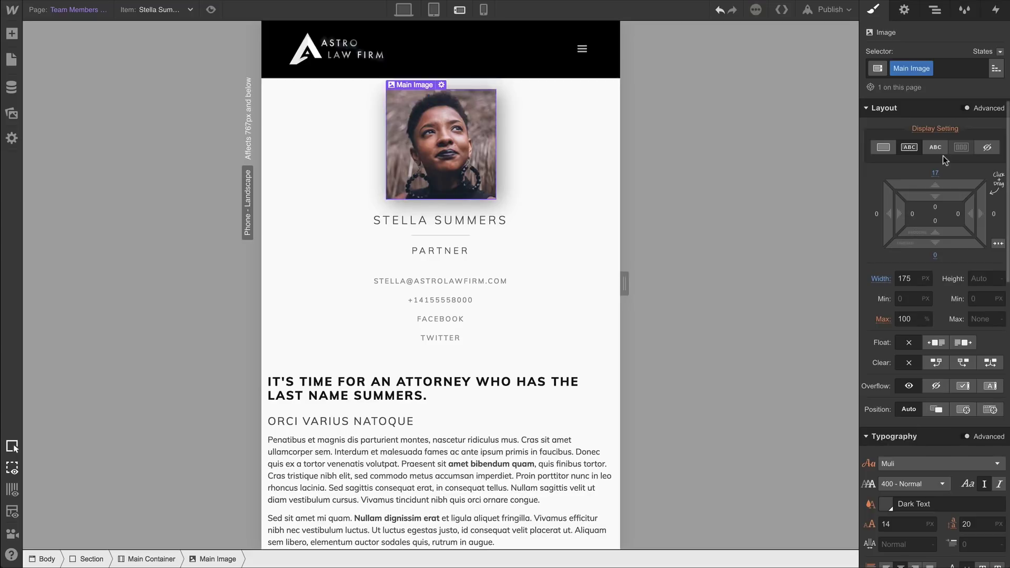
At Phone Portrait, set the Contact Block's bottom margin to 14 px.
{"action": "left_click", "coordinate": [484, 10]}
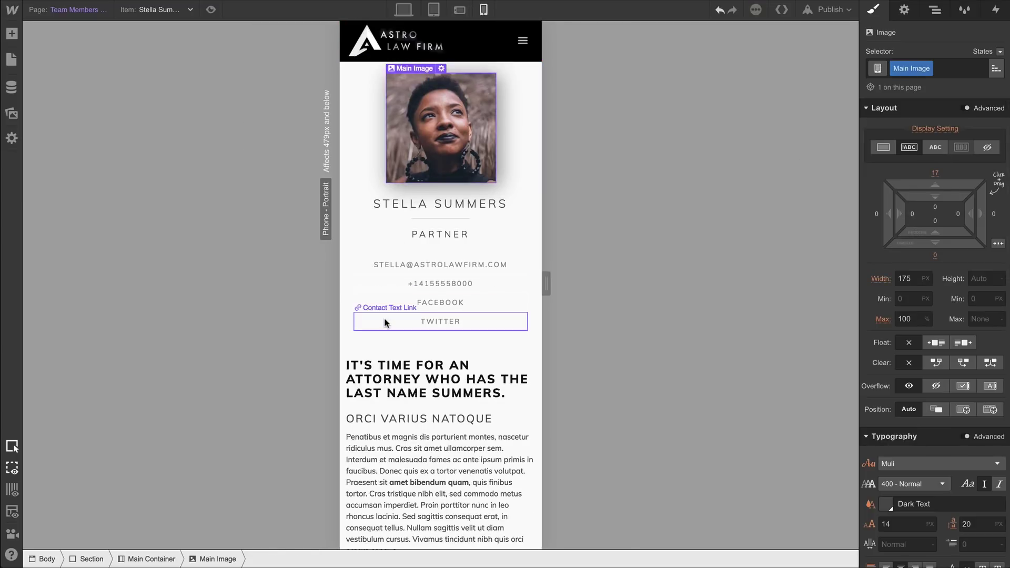
{"action": "left_click", "coordinate": [396, 325]}
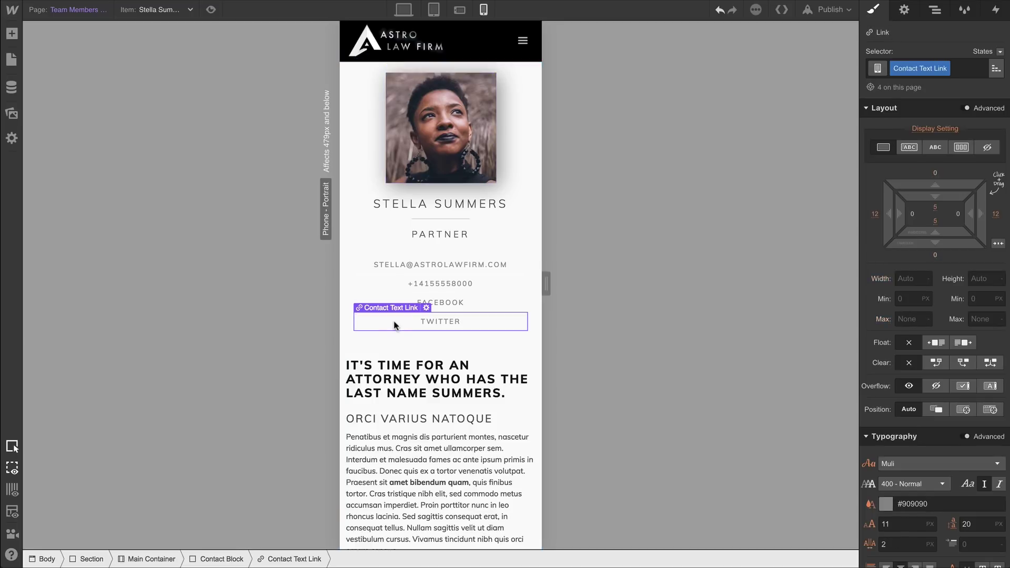
{"action": "left_click", "coordinate": [220, 558]}
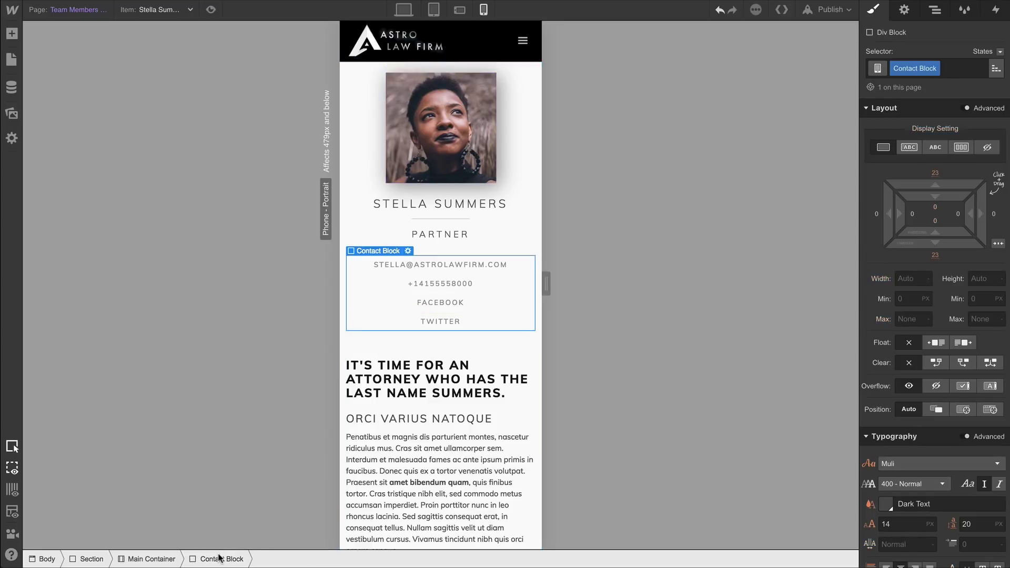
{"action": "left_click_drag", "start_coordinate": [919, 244], "coordinate": [926, 223]}
{"action": "key", "text": "Escape"}
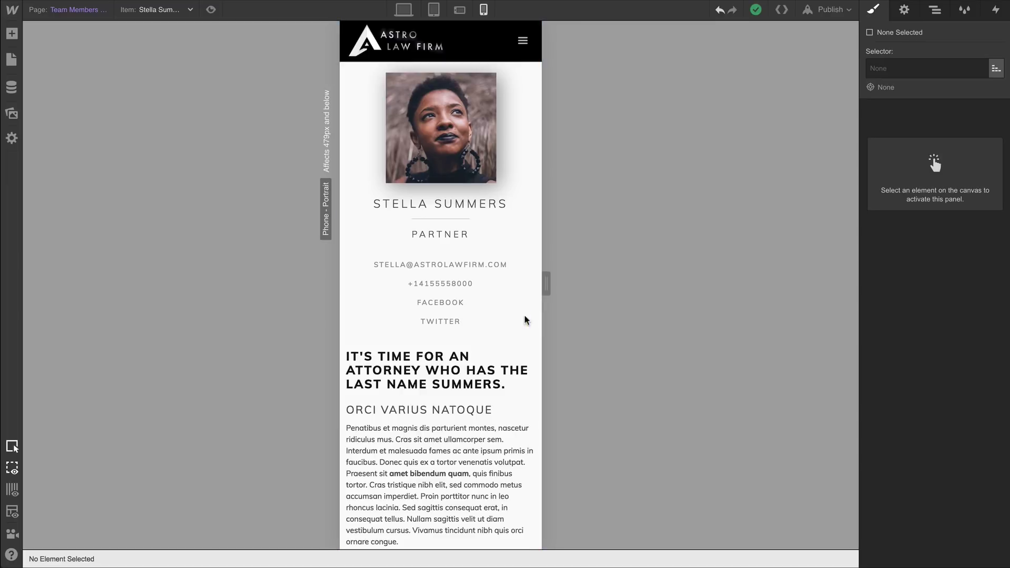
Review the page and return to the Desktop preview.
{"action": "scroll", "coordinate": [524, 322], "scroll_direction": "down", "scroll_amount": 10}
{"action": "scroll", "coordinate": [521, 318], "scroll_direction": "up", "scroll_amount": 10}
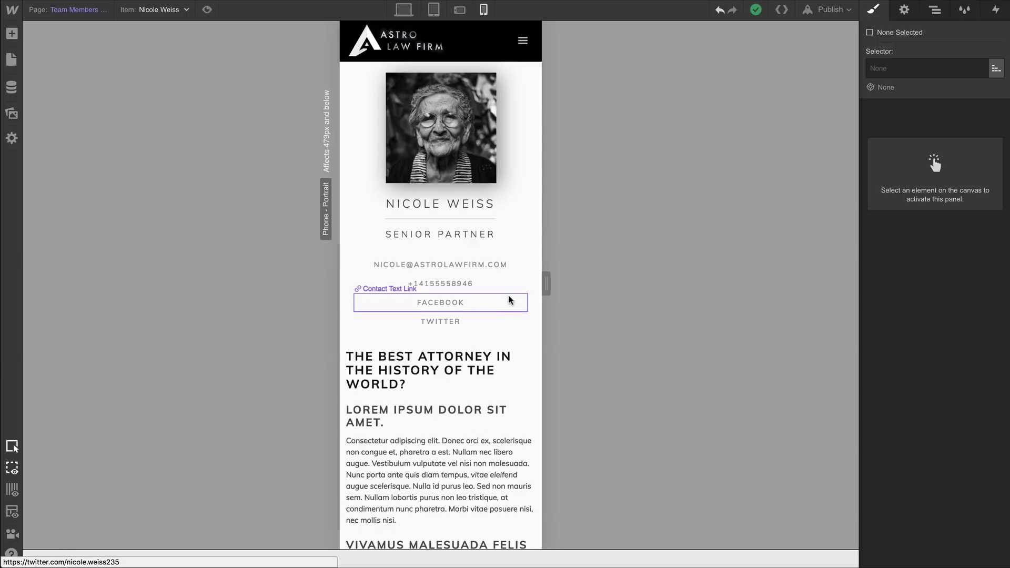
{"action": "left_click", "coordinate": [409, 15]}
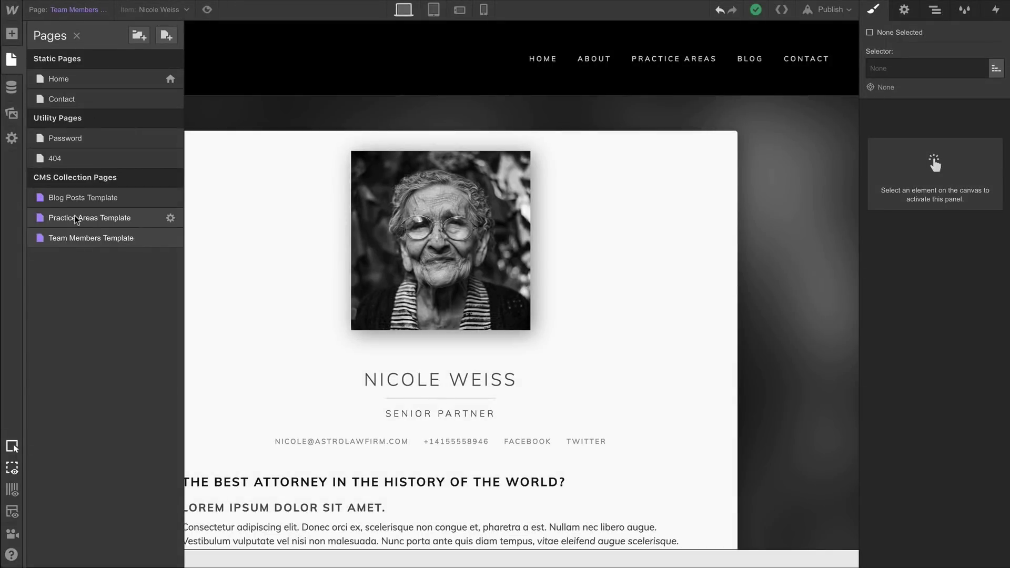
Open the Practice Areas Template page and place the Footer symbol on it.
{"action": "left_click", "coordinate": [77, 218]}
{"action": "left_click", "coordinate": [11, 34]}
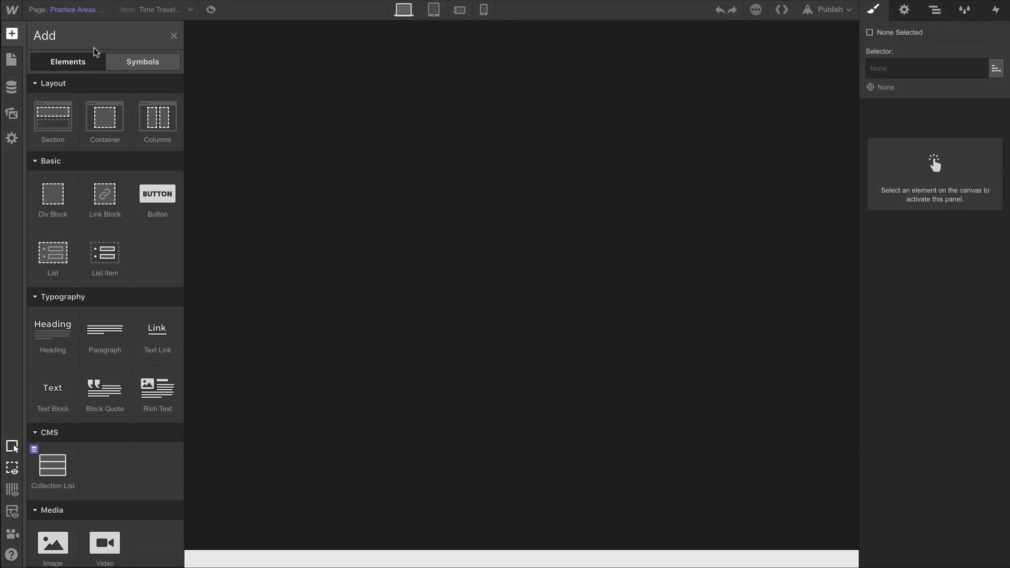
{"action": "left_click", "coordinate": [126, 64]}
{"action": "left_click_drag", "start_coordinate": [97, 121], "coordinate": [191, 120]}
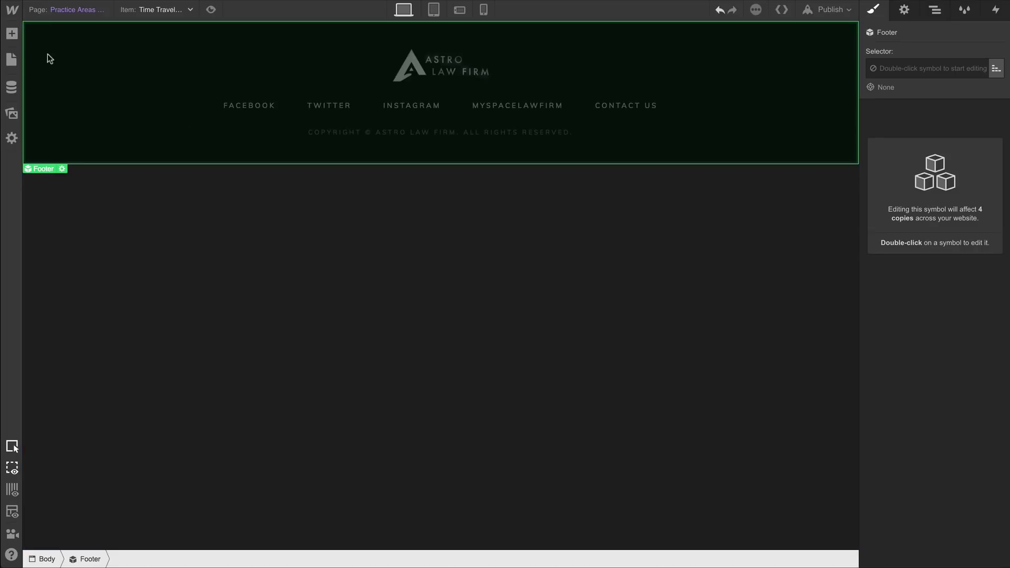
Add the Navbar symbol at the top and an empty Section above the footer.
{"action": "left_click", "coordinate": [12, 33]}
{"action": "left_click", "coordinate": [136, 62]}
{"action": "left_click_drag", "start_coordinate": [78, 160], "coordinate": [181, 45]}
{"action": "left_click", "coordinate": [12, 34]}
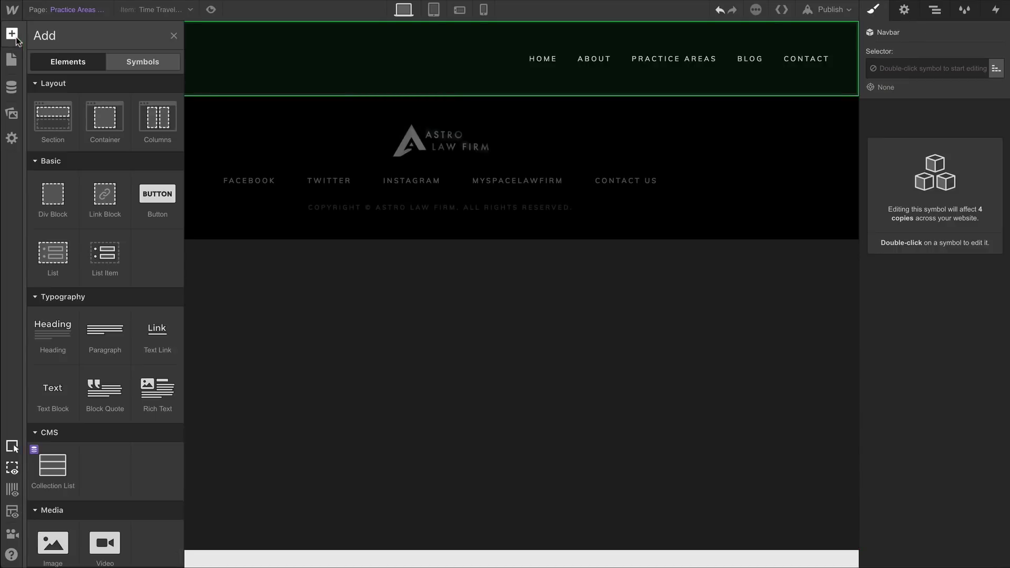
{"action": "left_click_drag", "start_coordinate": [40, 99], "coordinate": [128, 111]}
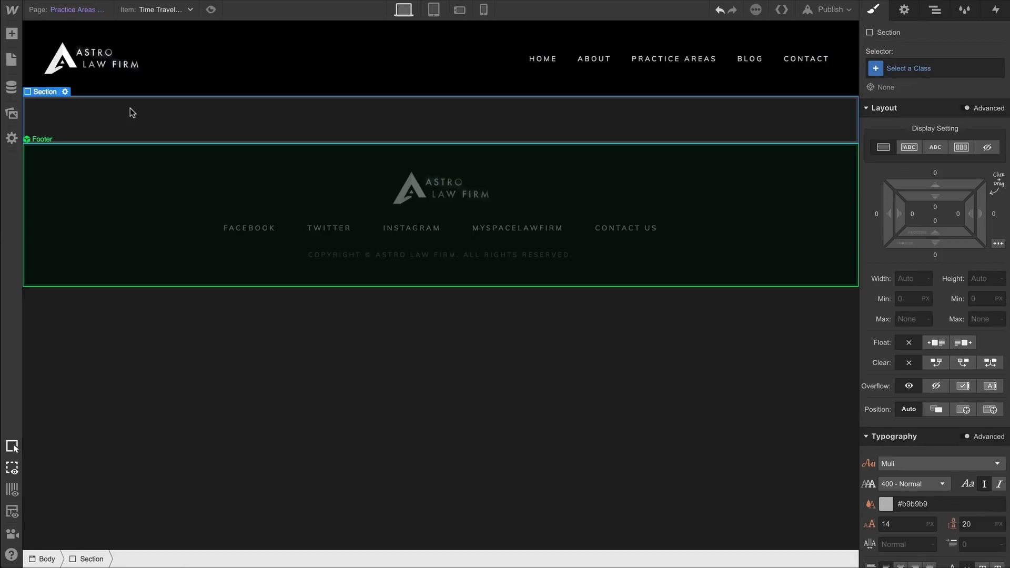
Give the new section the Section class plus a Practice Areas combo class.
{"action": "left_click", "coordinate": [910, 68]}
{"action": "type", "text": "Sect"}
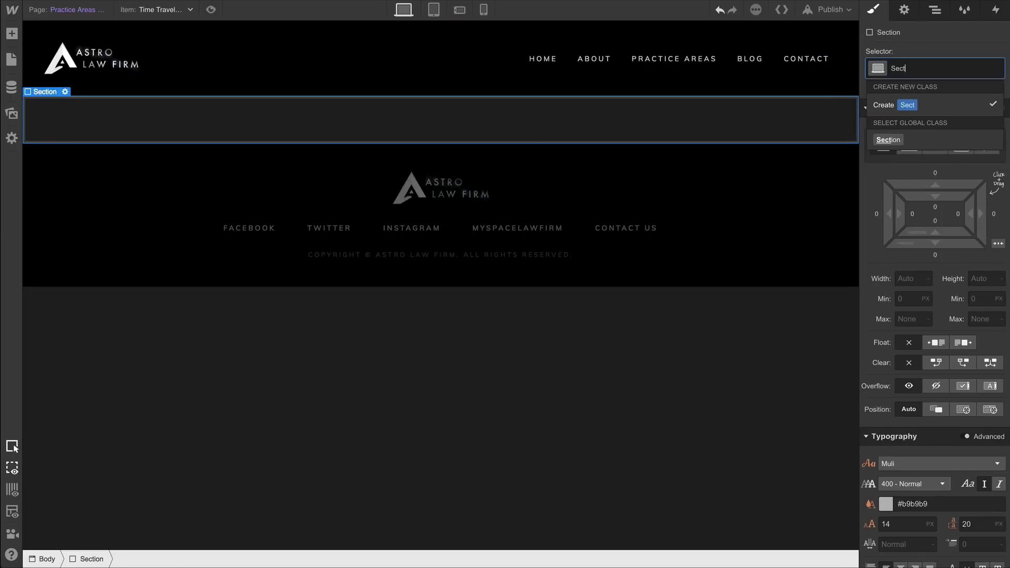
{"action": "key", "text": "Down"}
{"action": "key", "text": "Return"}
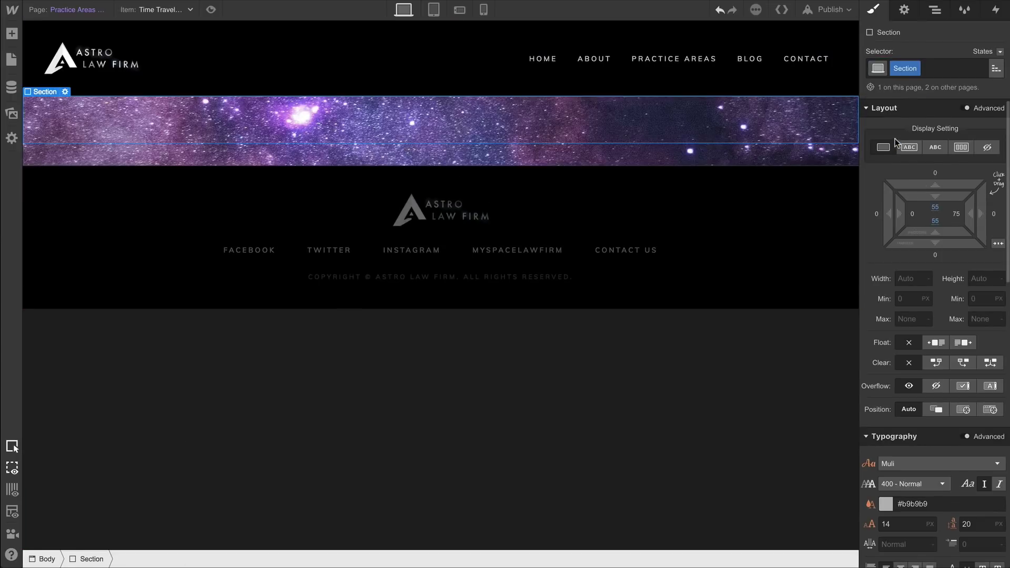
{"action": "left_click", "coordinate": [942, 67]}
{"action": "type", "text": "Practice Areas"}
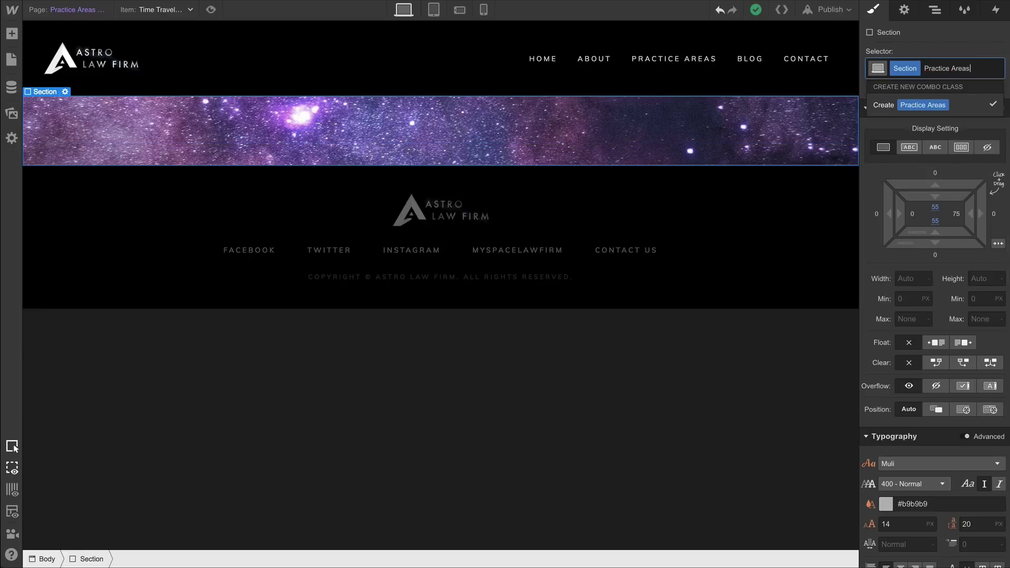
{"action": "key", "text": "Return"}
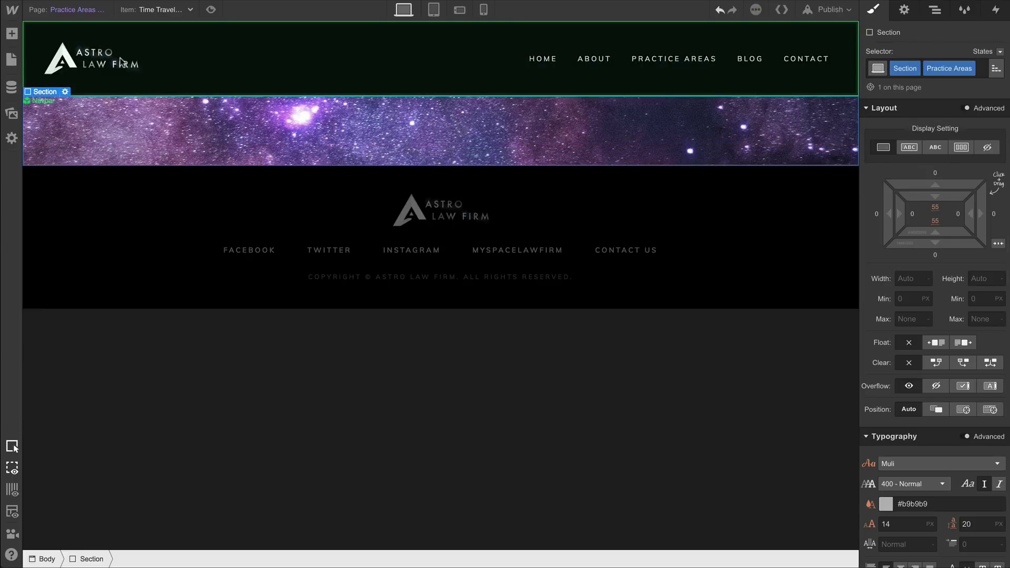
Place a Container inside the section and give it the Main Container class.
{"action": "left_click", "coordinate": [12, 33]}
{"action": "left_click_drag", "start_coordinate": [104, 122], "coordinate": [586, 120]}
{"action": "key", "text": "ctrl+Return"}
{"action": "type", "text": "Contain"}
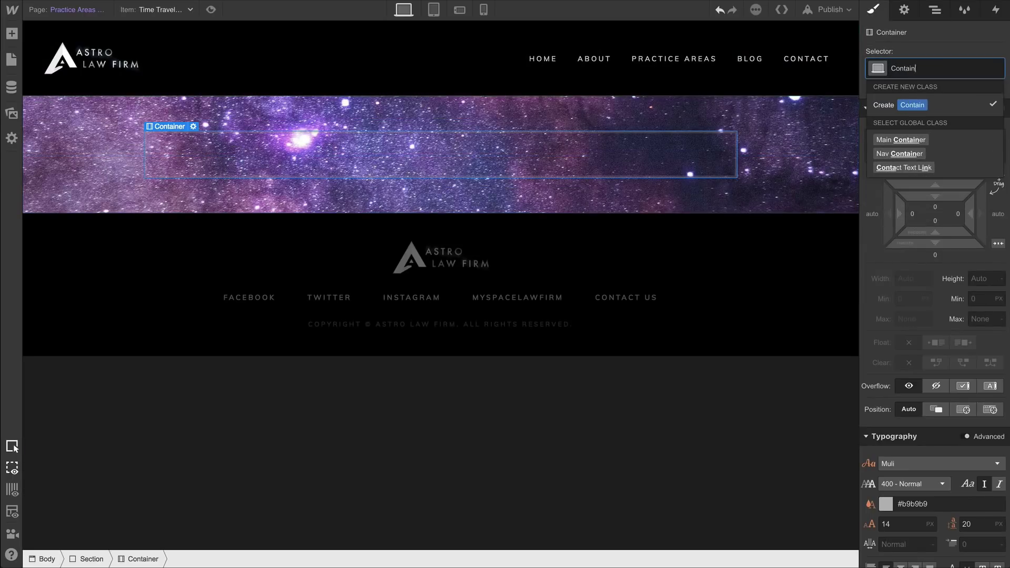
{"action": "left_click", "coordinate": [918, 139]}
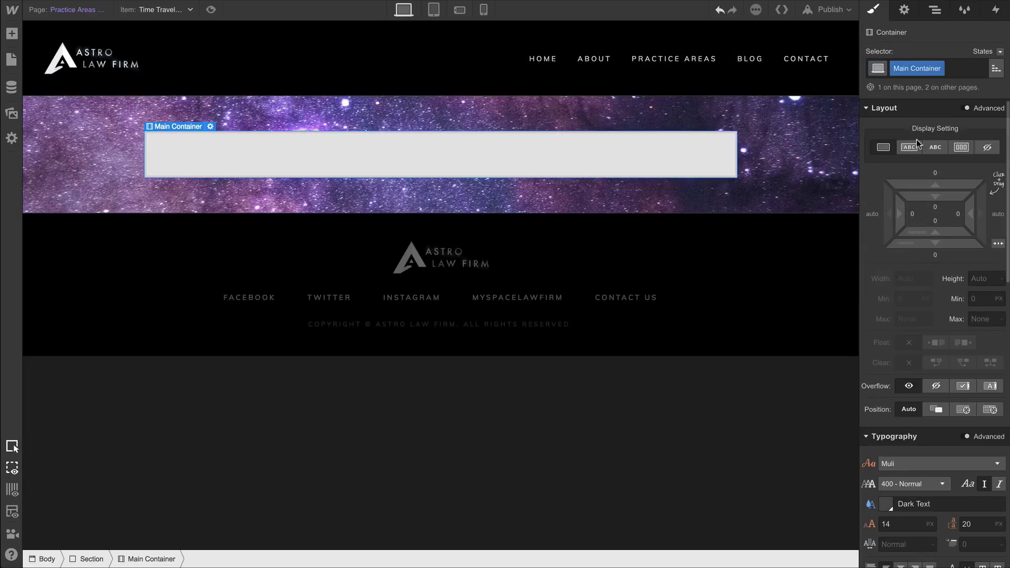
Add an image to the Main Container bound to the Practice Areas Image field.
{"action": "left_click", "coordinate": [12, 33]}
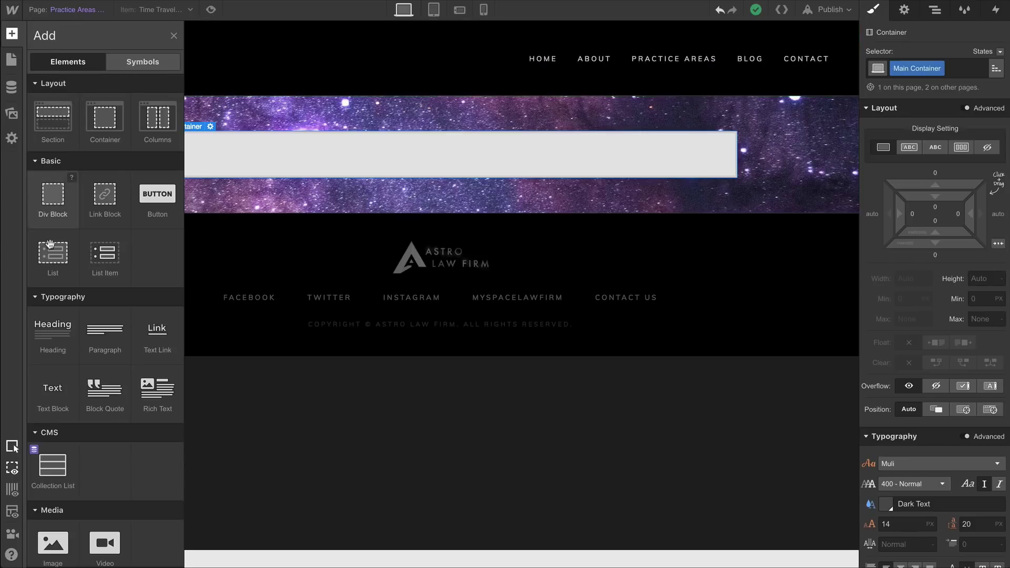
{"action": "left_click_drag", "start_coordinate": [46, 545], "coordinate": [300, 163]}
{"action": "left_click", "coordinate": [186, 282]}
{"action": "left_click", "coordinate": [196, 294]}
{"action": "left_click", "coordinate": [200, 321]}
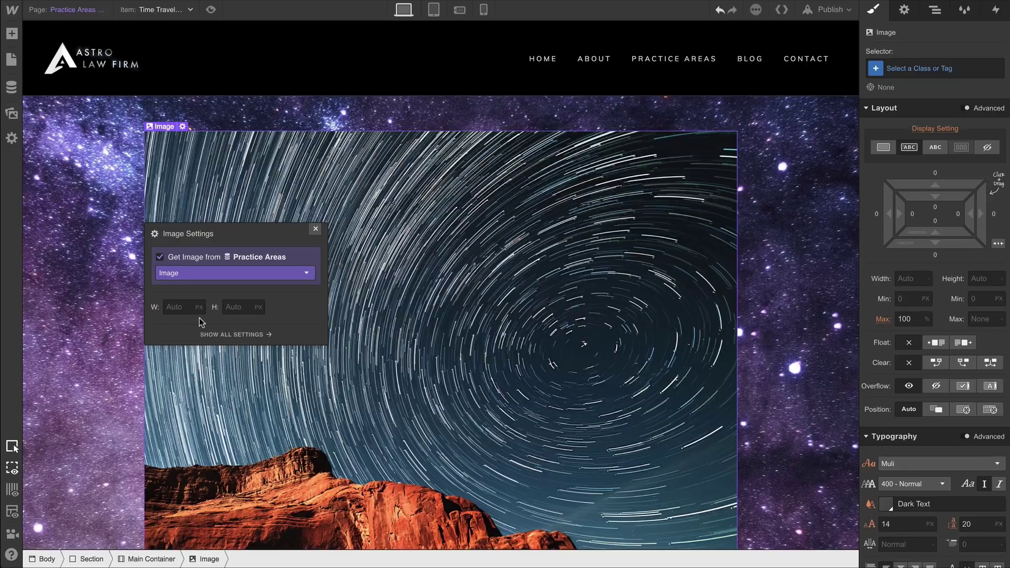
{"action": "left_click", "coordinate": [315, 228]}
Shrink the image to 231 × 231 px and apply the Main Image class.
{"action": "scroll", "coordinate": [623, 366], "scroll_direction": "down", "scroll_amount": 5}
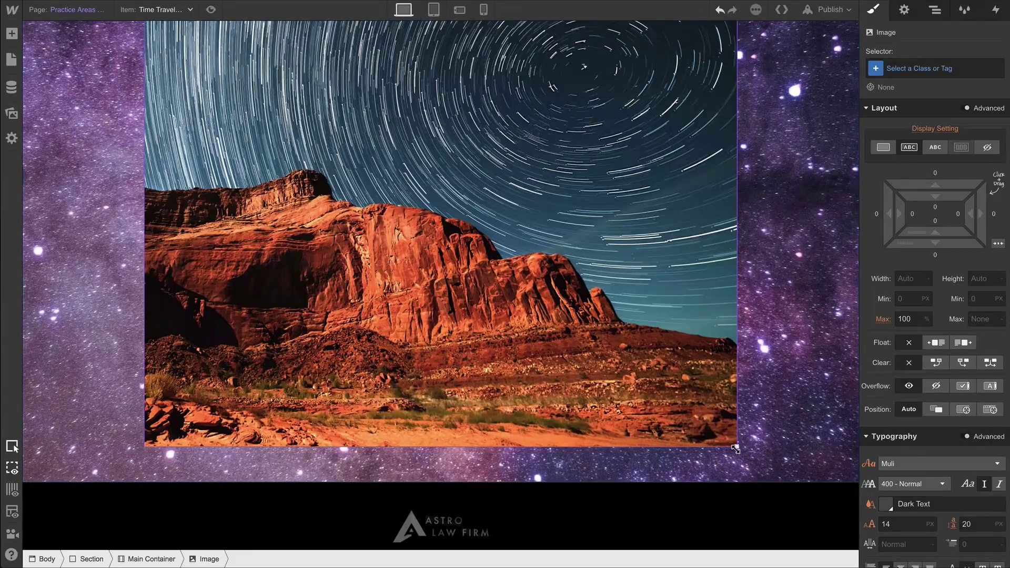
{"action": "scroll", "coordinate": [563, 268], "scroll_direction": "down", "scroll_amount": 2}
{"action": "left_click_drag", "start_coordinate": [563, 269], "coordinate": [289, 169]}
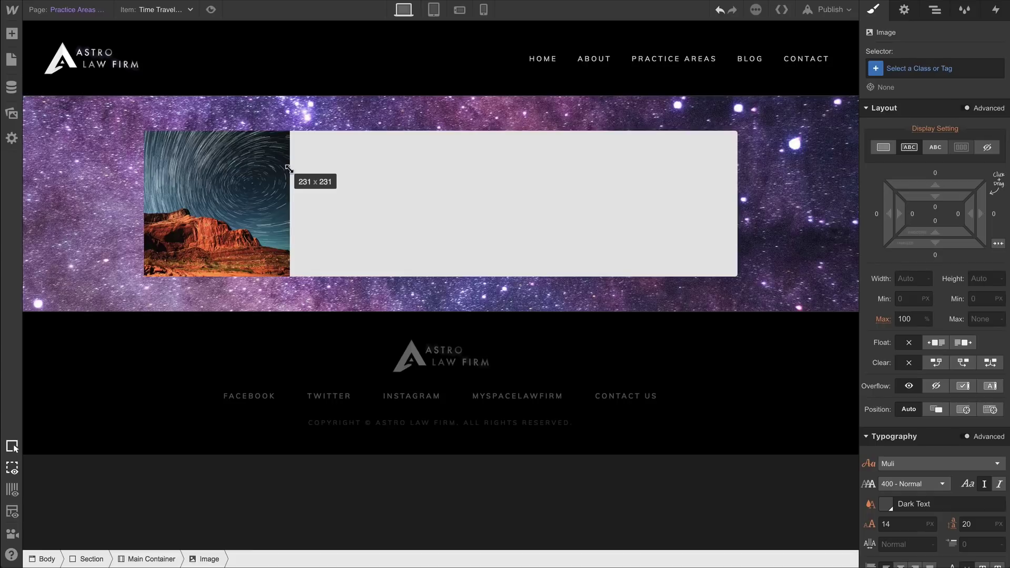
{"action": "left_click_drag", "start_coordinate": [288, 170], "coordinate": [288, 170]}
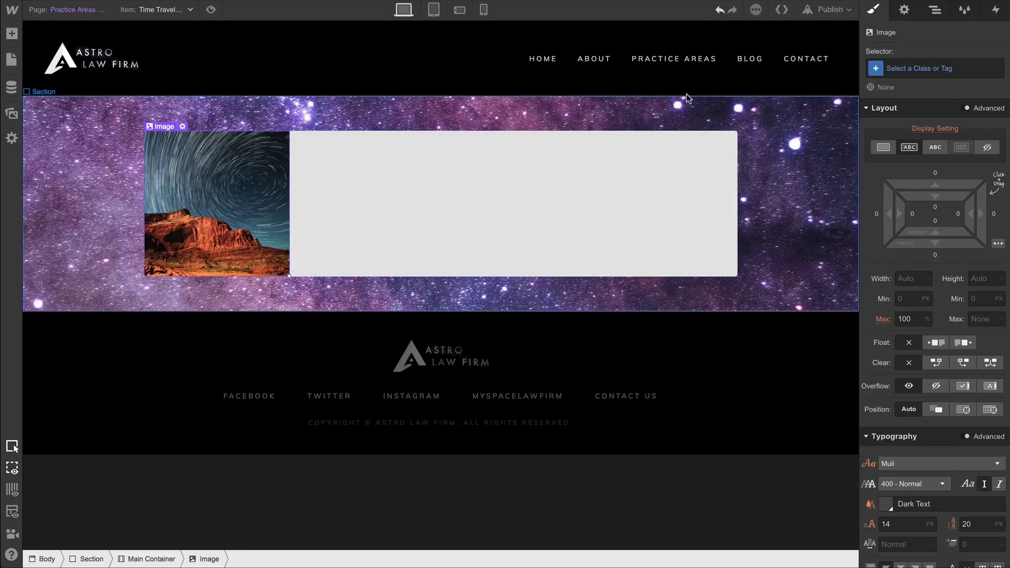
{"action": "left_click", "coordinate": [913, 74]}
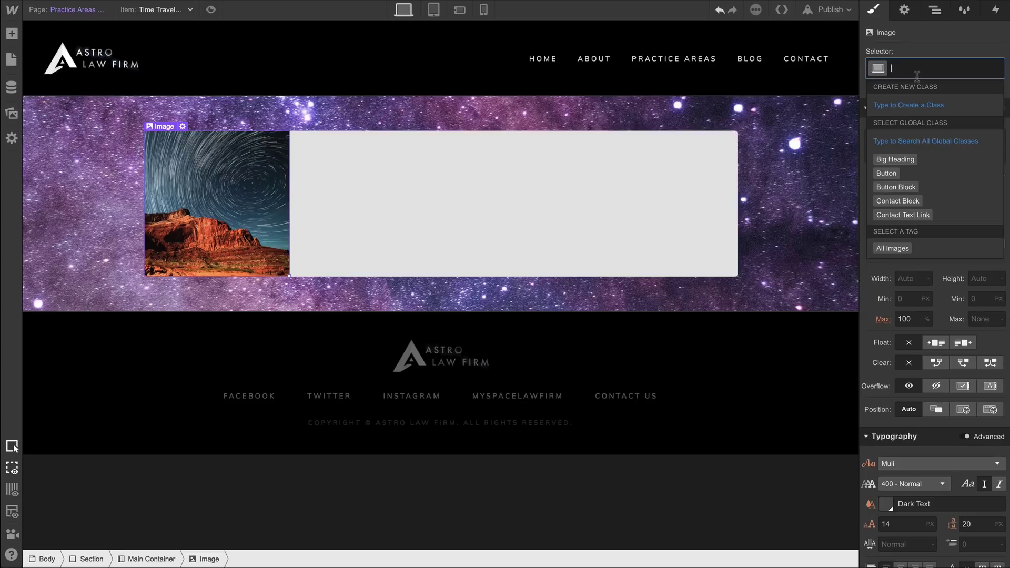
{"action": "type", "text": "ima"}
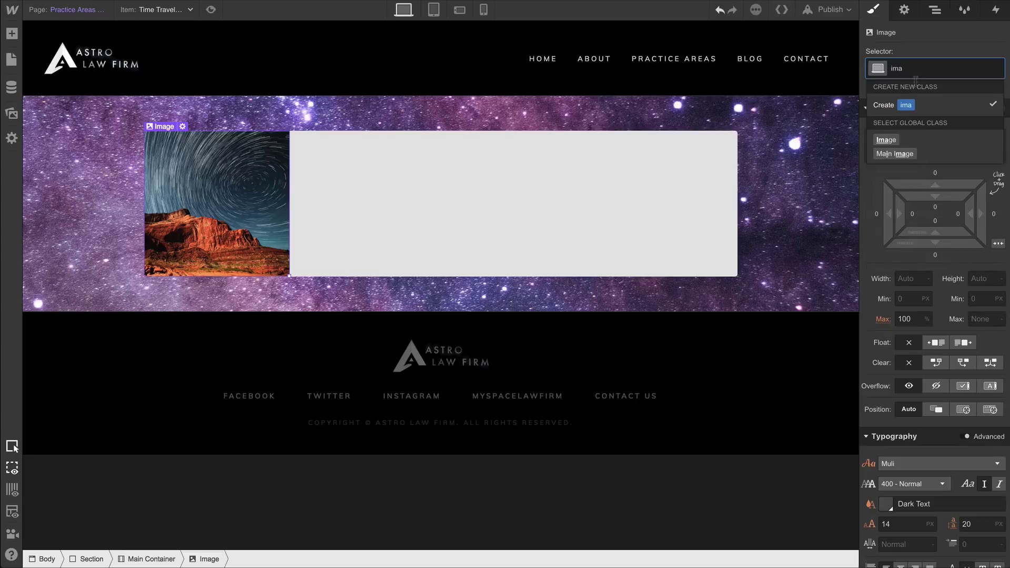
{"action": "left_click", "coordinate": [893, 157]}
Add the Centered combo class to the Main Container.
{"action": "left_click", "coordinate": [683, 214]}
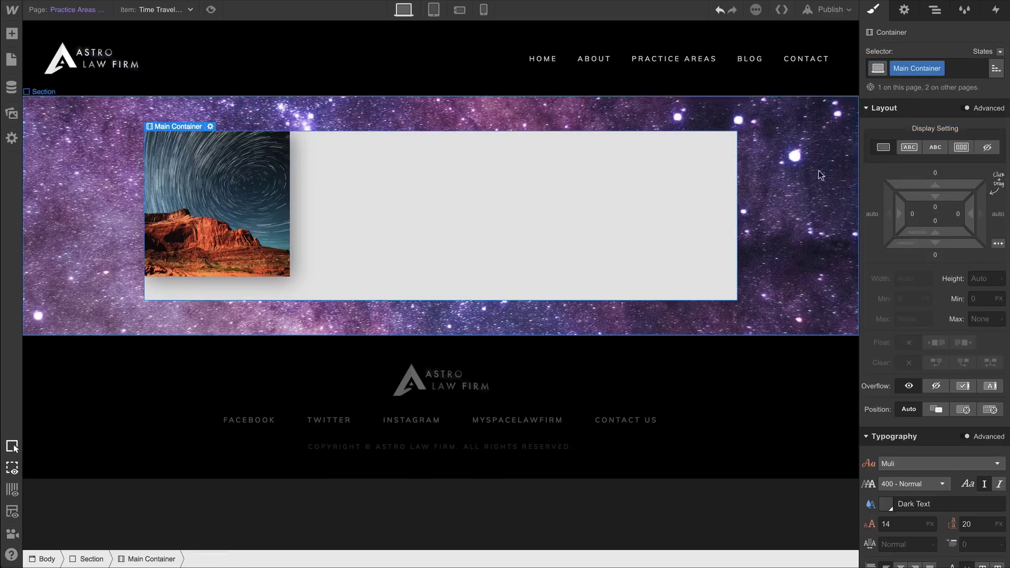
{"action": "left_click", "coordinate": [962, 74]}
{"action": "left_click", "coordinate": [890, 139]}
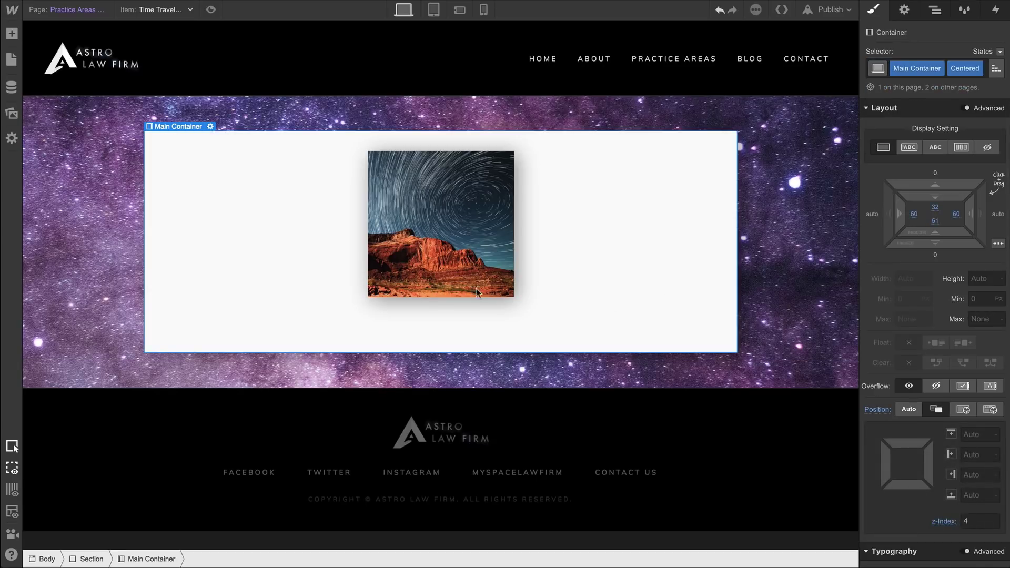
Add a Big Heading below the image bound to the Practice Areas Name field.
{"action": "left_click", "coordinate": [19, 34]}
{"action": "left_click_drag", "start_coordinate": [53, 331], "coordinate": [511, 324]}
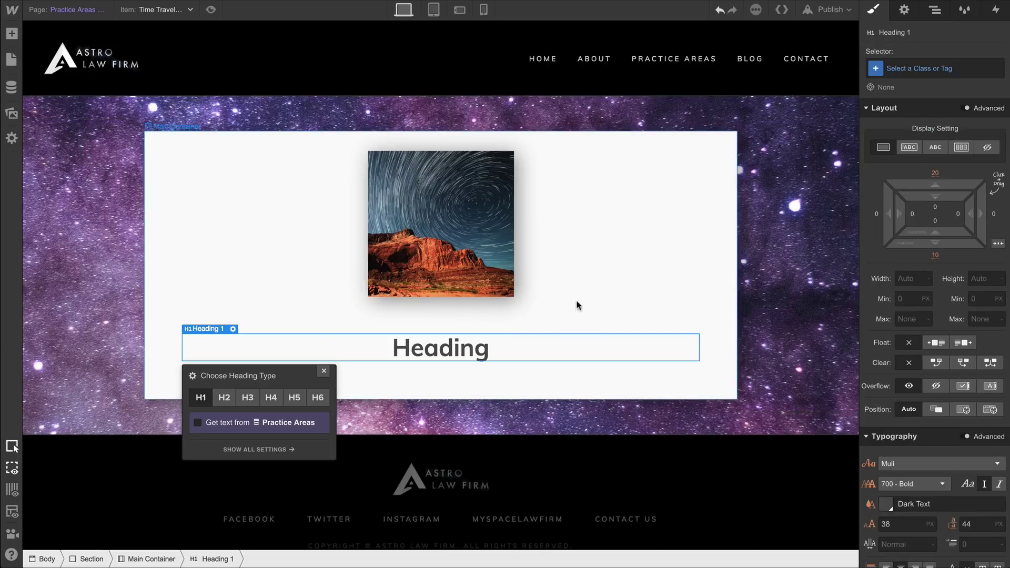
{"action": "left_click", "coordinate": [938, 72]}
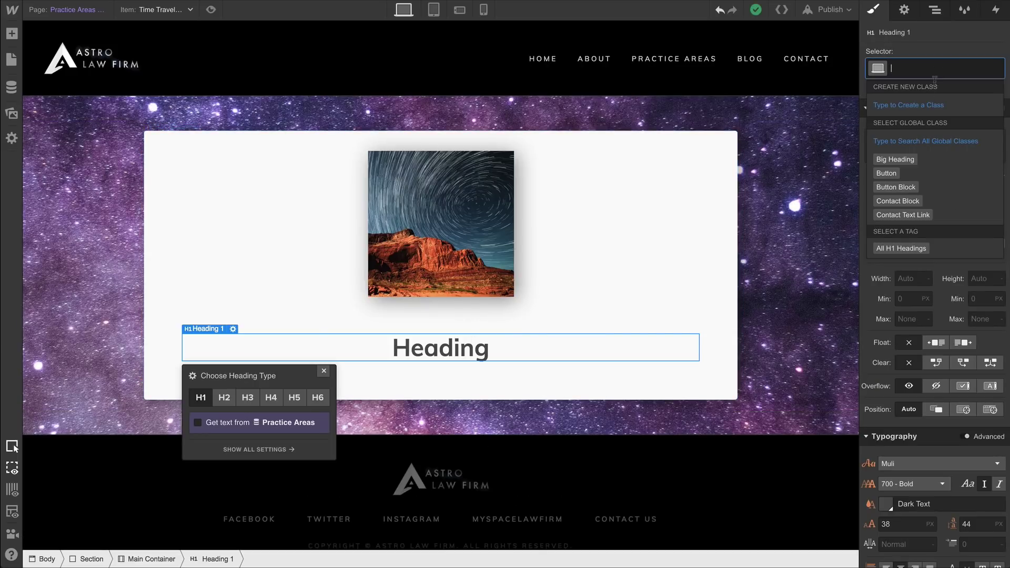
{"action": "left_click", "coordinate": [906, 163]}
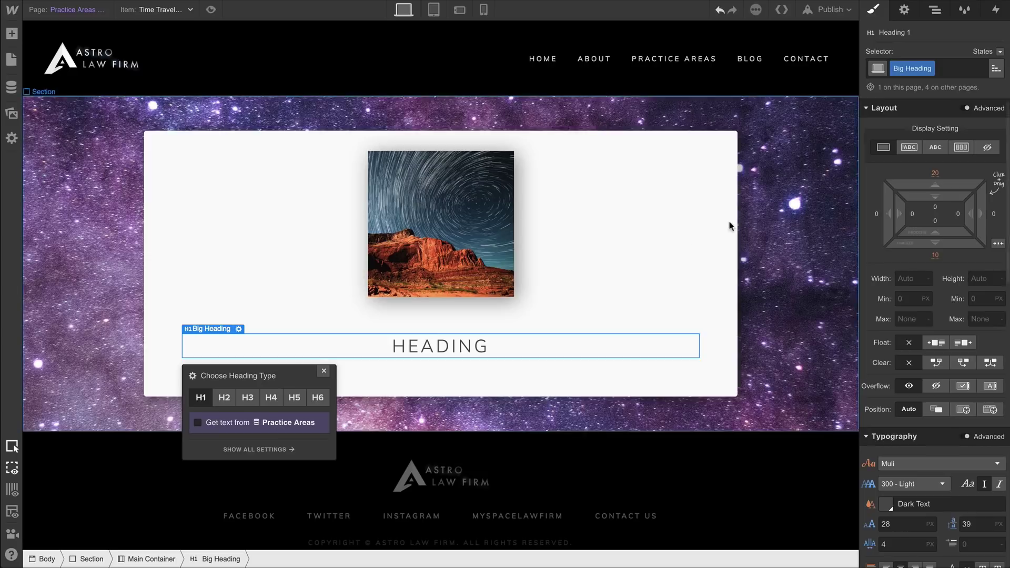
{"action": "left_click", "coordinate": [220, 421]}
{"action": "left_click", "coordinate": [248, 440]}
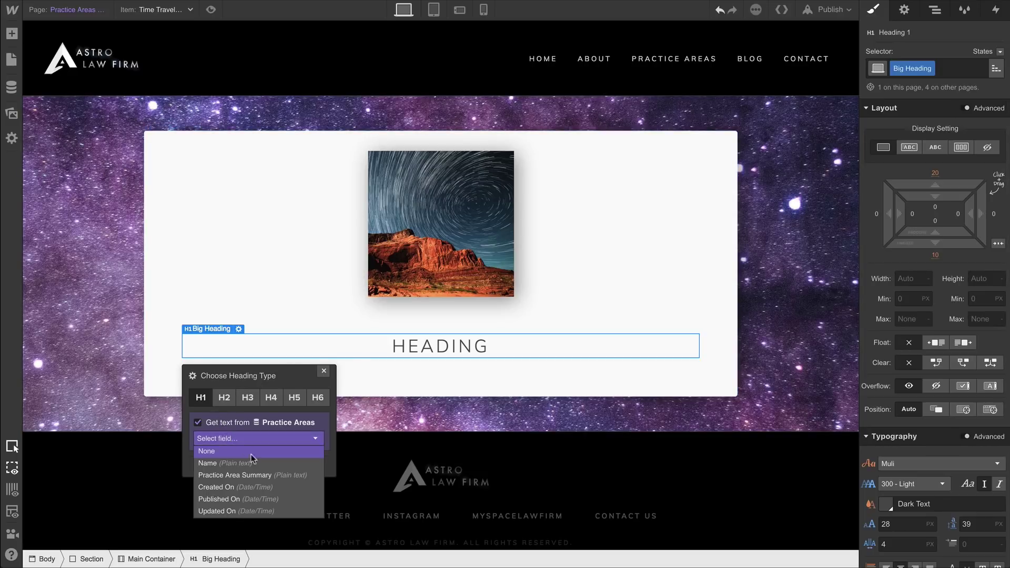
{"action": "left_click", "coordinate": [263, 462]}
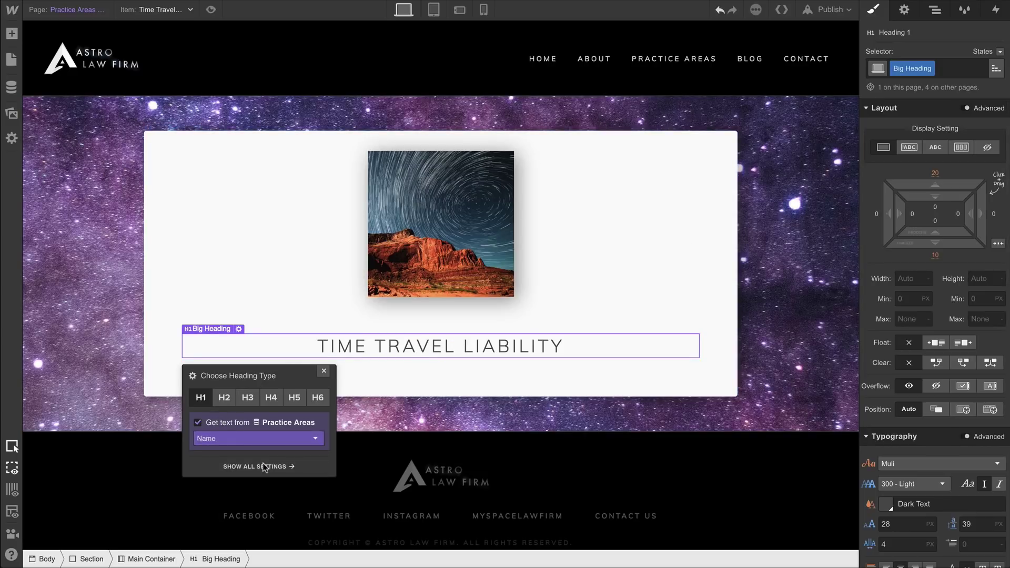
{"action": "left_click", "coordinate": [323, 372]}
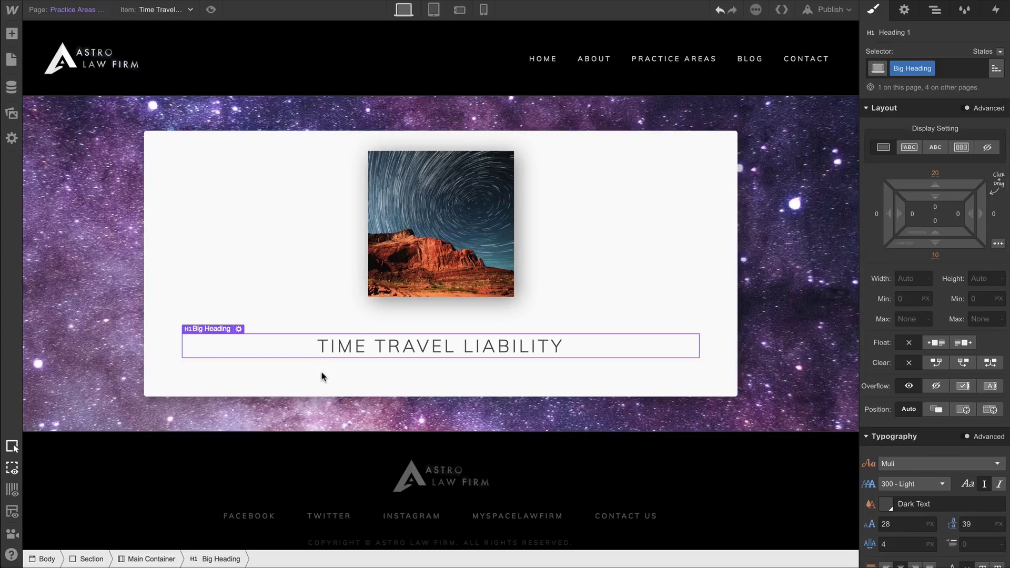
{"action": "left_click", "coordinate": [130, 223]}
{"action": "scroll", "coordinate": [1002, 345], "scroll_direction": "down", "scroll_amount": 3}
{"action": "scroll", "coordinate": [1001, 346], "scroll_direction": "down", "scroll_amount": 4}
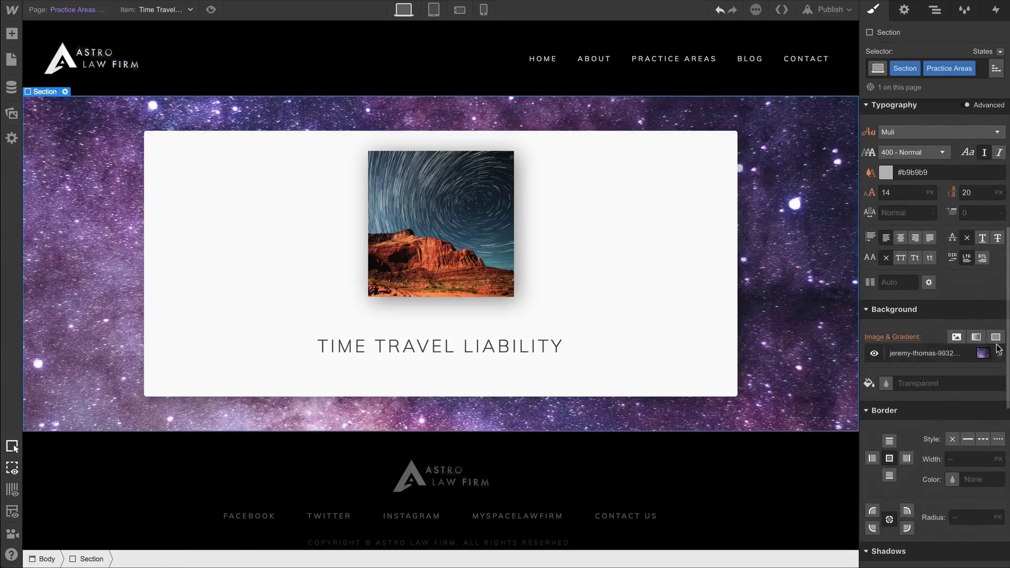
Remove the Section's background image and add a div block inside it with the Overlay class.
{"action": "left_click", "coordinate": [999, 347]}
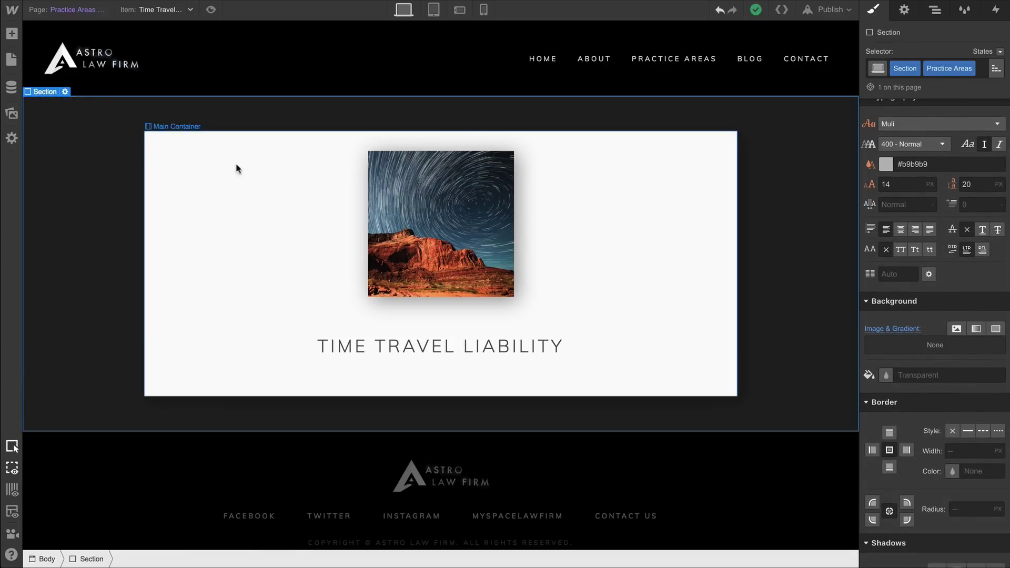
{"action": "left_click", "coordinate": [12, 33]}
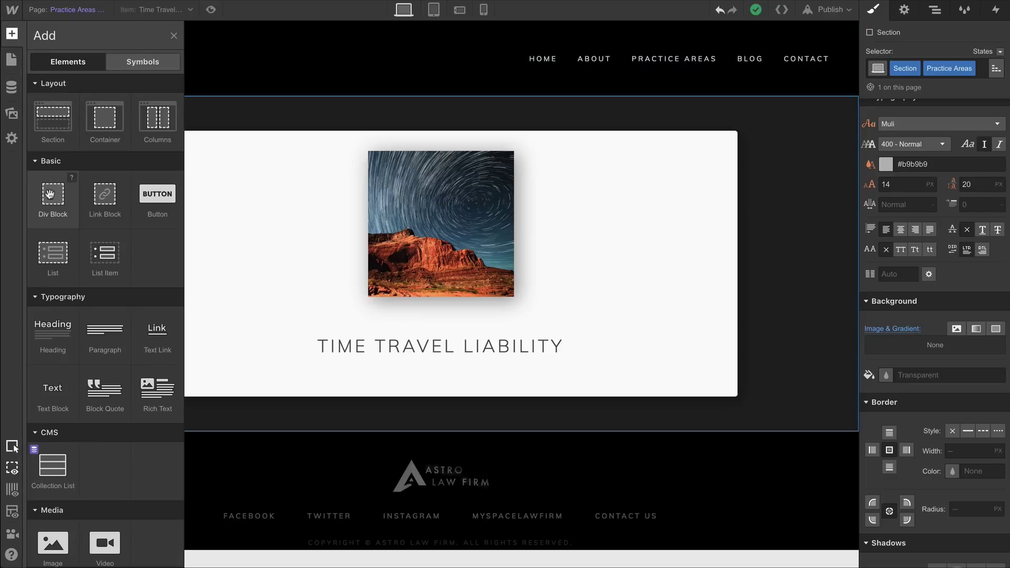
{"action": "left_click_drag", "start_coordinate": [52, 196], "coordinate": [85, 134]}
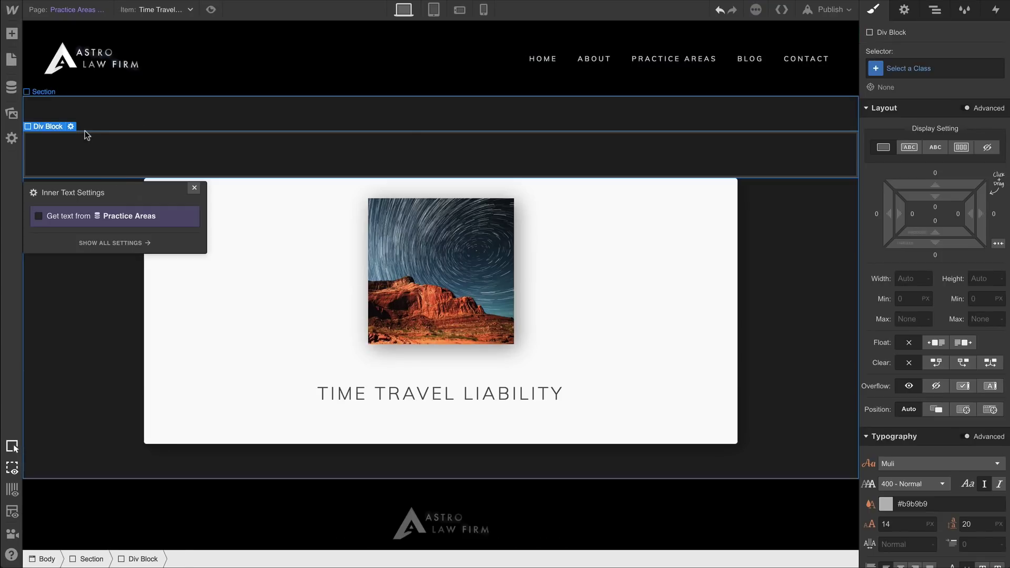
{"action": "left_click", "coordinate": [909, 68]}
{"action": "type", "text": "ove"}
{"action": "key", "text": "Return"}
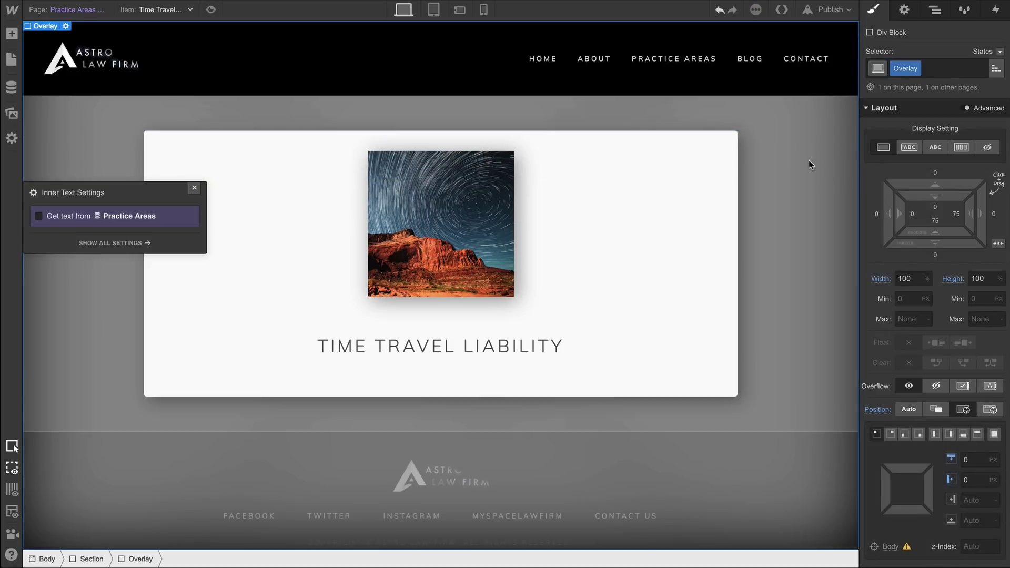
Set Position: Relative on the base Section class.
{"action": "left_click", "coordinate": [935, 10]}
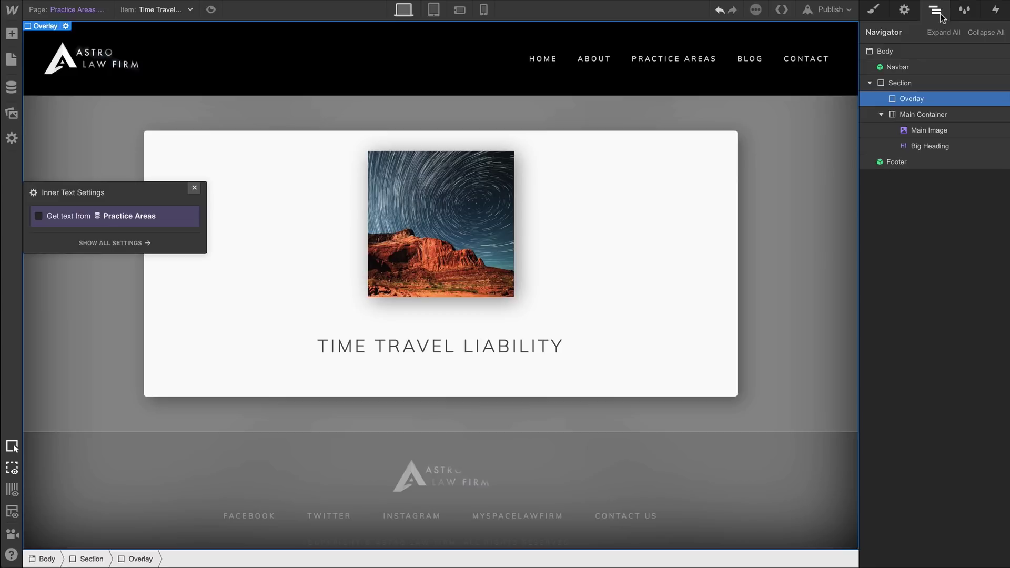
{"action": "left_click", "coordinate": [901, 84]}
{"action": "left_click", "coordinate": [874, 11]}
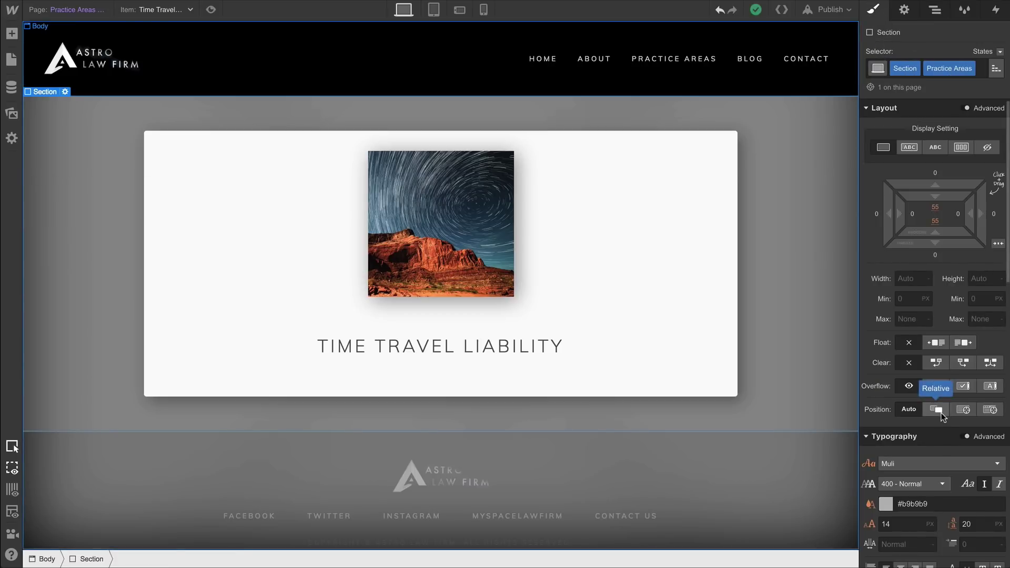
{"action": "left_click", "coordinate": [994, 70]}
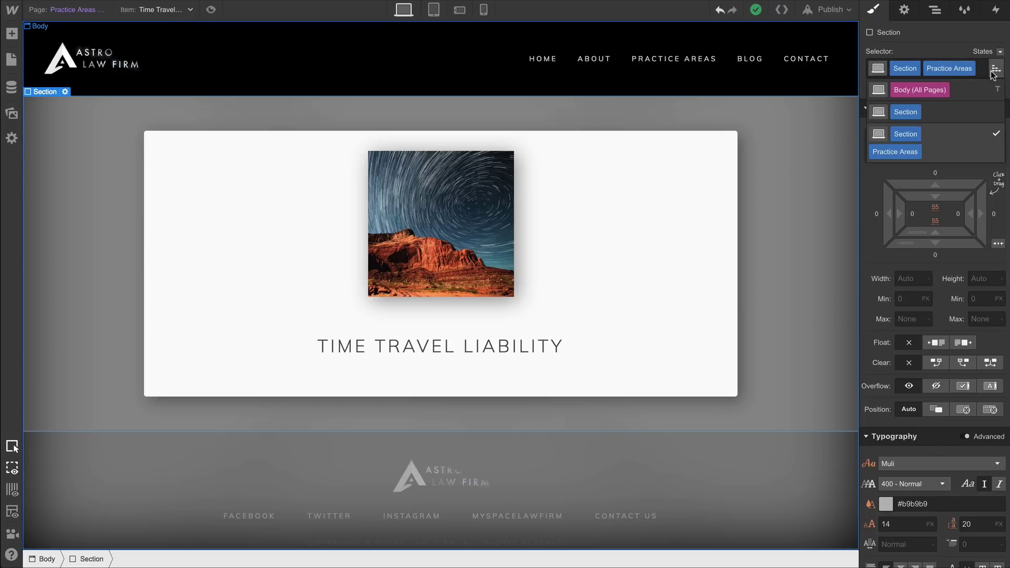
{"action": "left_click", "coordinate": [933, 115]}
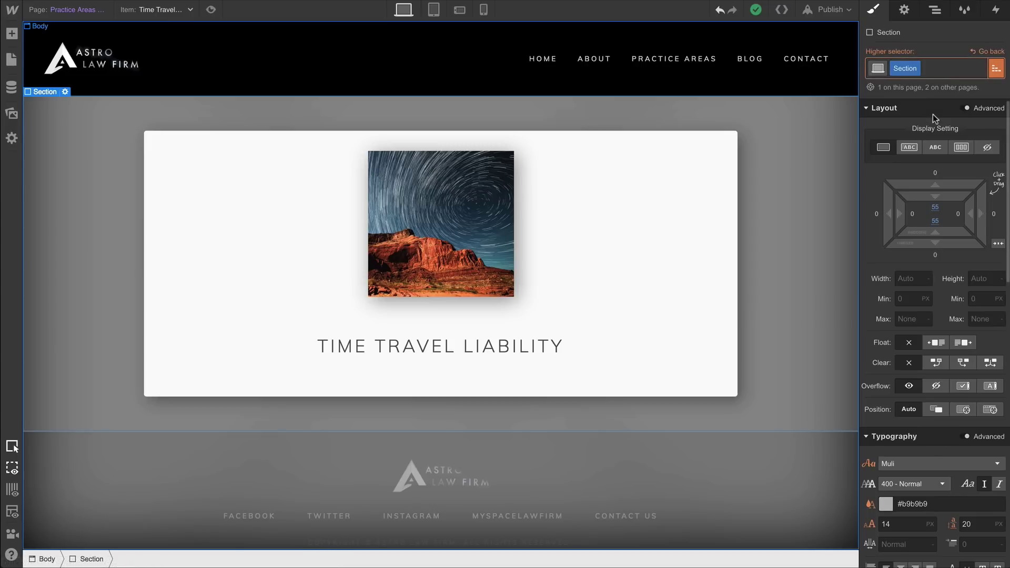
{"action": "left_click", "coordinate": [937, 409]}
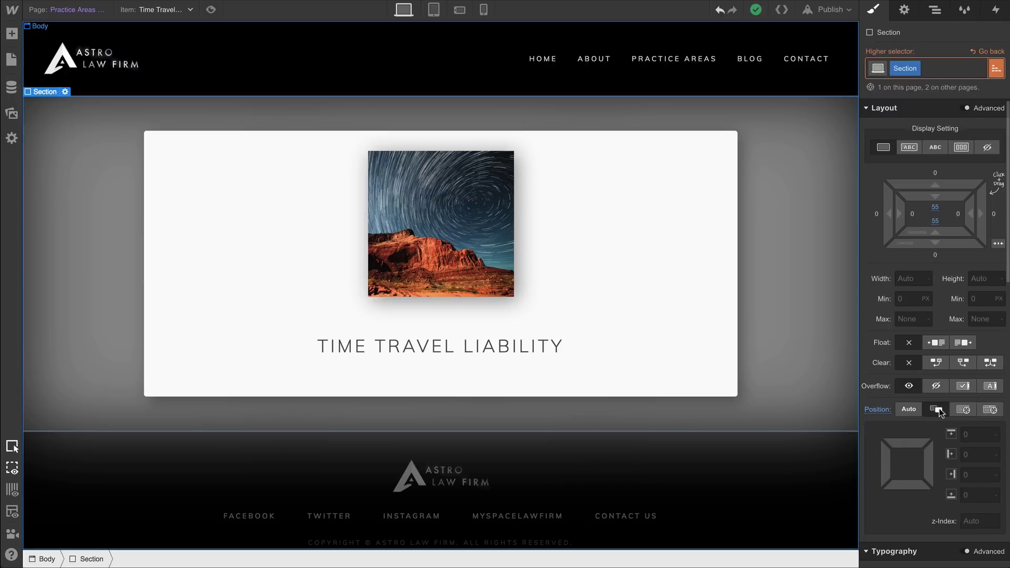
Bind the Overlay's background image to the Practice Areas Image field and preview the next item.
{"action": "left_click", "coordinate": [791, 321]}
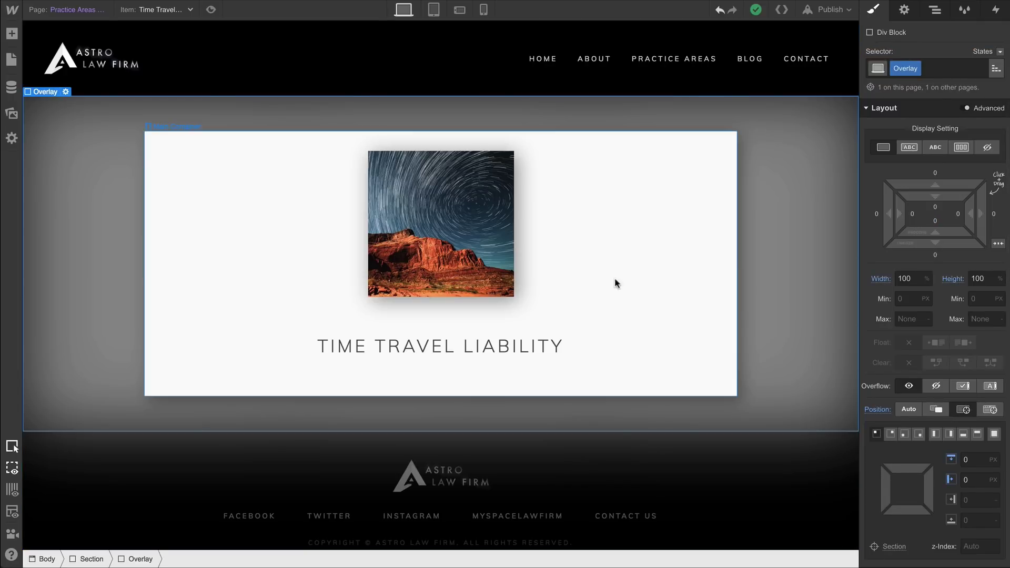
{"action": "left_click", "coordinate": [90, 557]}
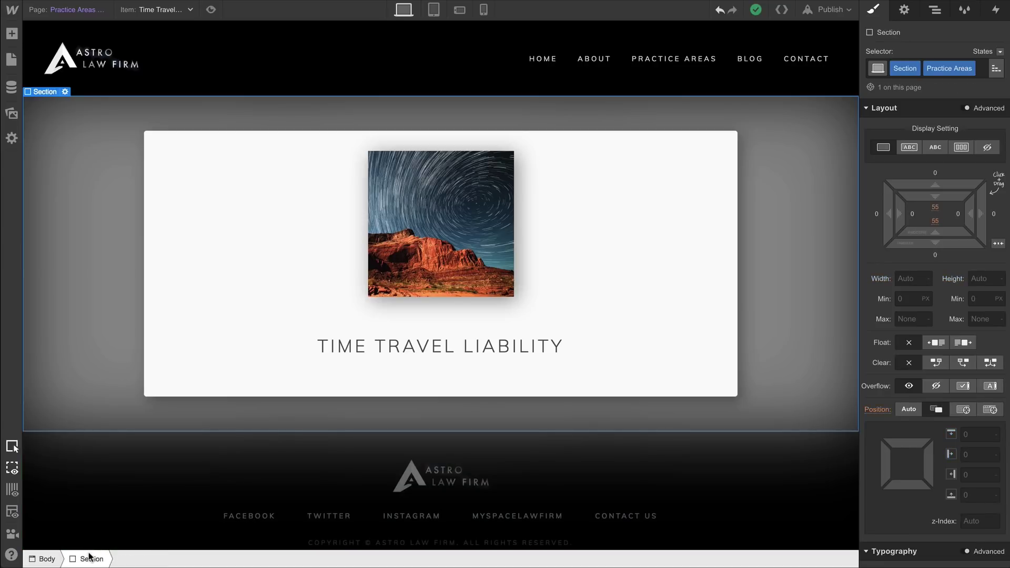
{"action": "left_click", "coordinate": [104, 330]}
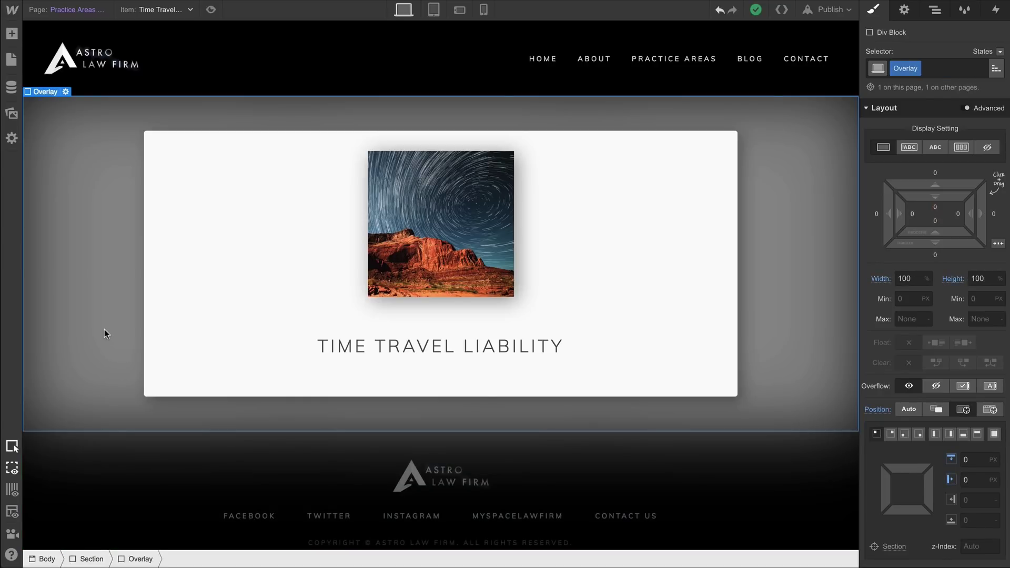
{"action": "left_click", "coordinate": [904, 10]}
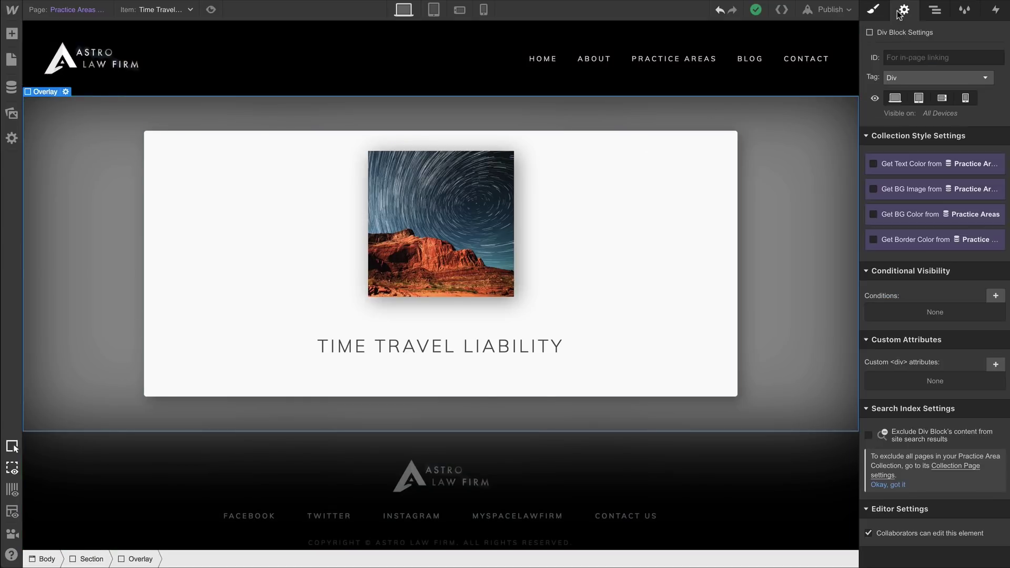
{"action": "left_click", "coordinate": [887, 188]}
{"action": "left_click", "coordinate": [895, 203]}
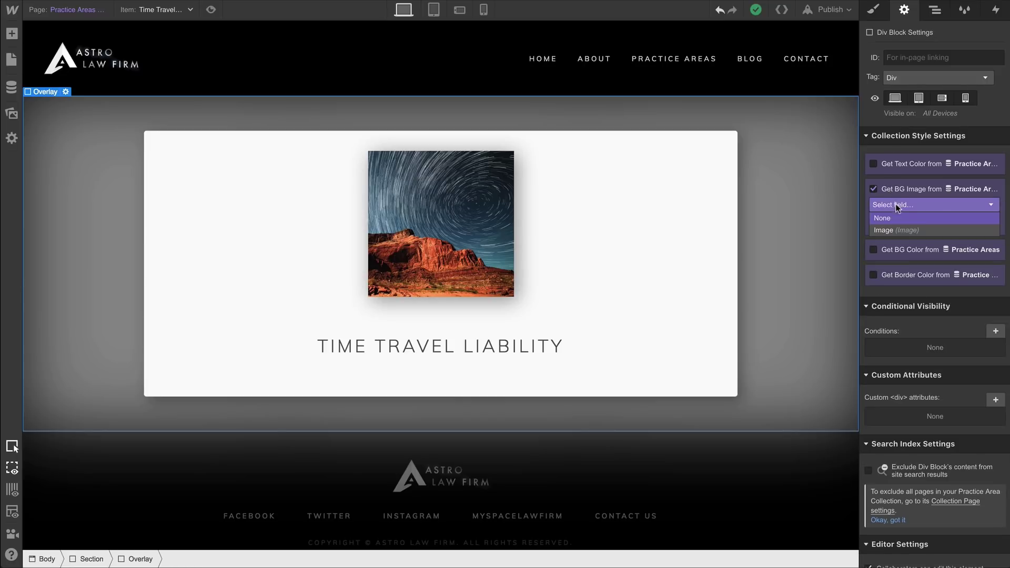
{"action": "left_click", "coordinate": [898, 230]}
{"action": "key", "text": "Escape"}
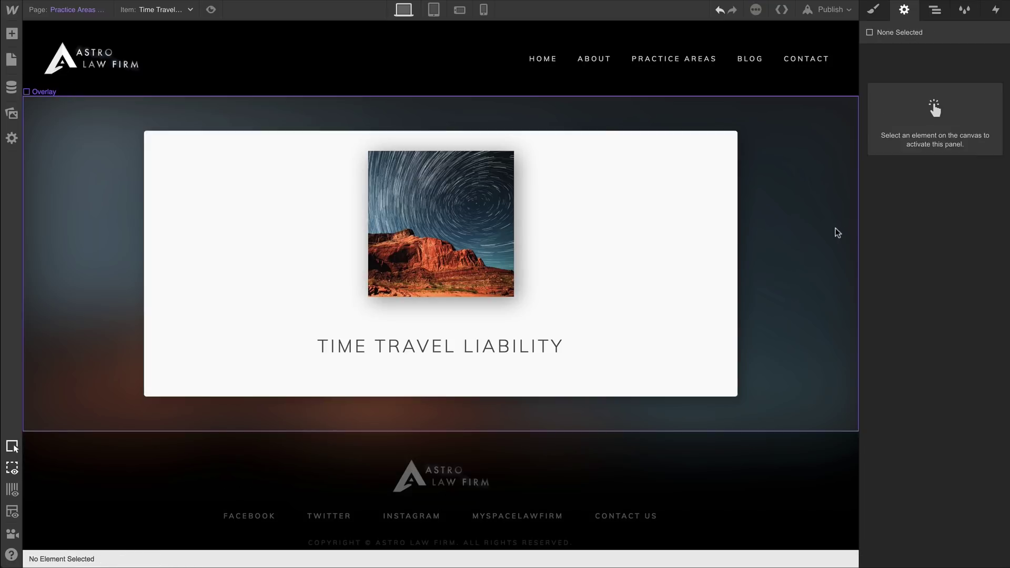
{"action": "key", "text": "Down"}
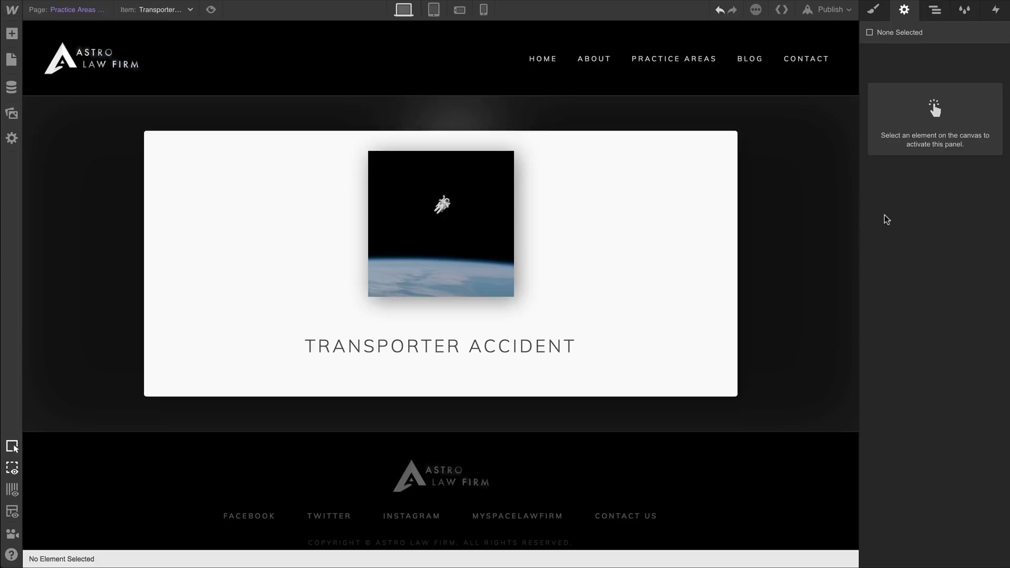
Add a Main Rich Text Block under the heading, bound to the Practice Area Description field.
{"action": "key", "text": "Down"}
{"action": "key", "text": "Down"}
{"action": "key", "text": "Down"}
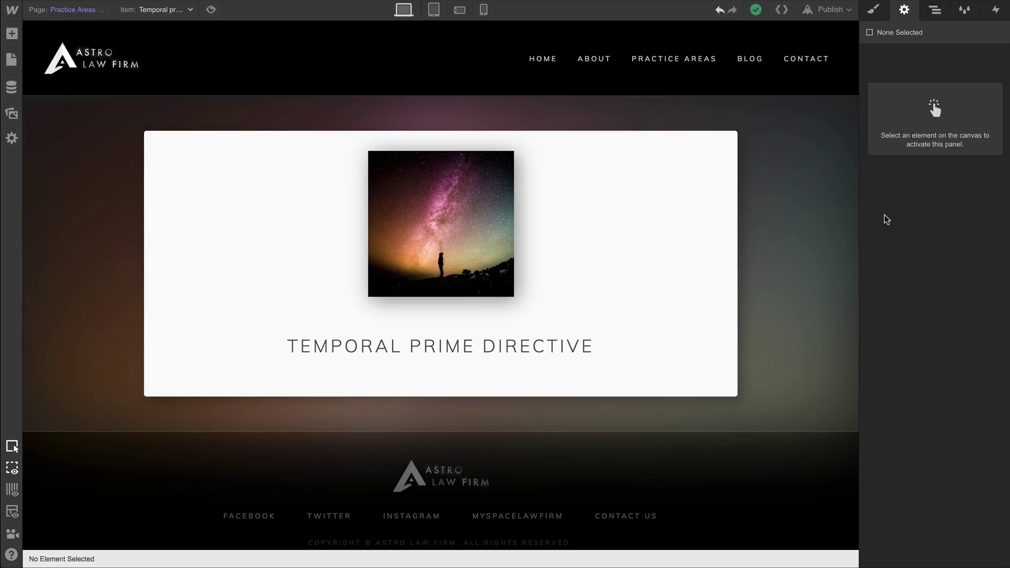
{"action": "left_click", "coordinate": [12, 35]}
{"action": "left_click_drag", "start_coordinate": [157, 389], "coordinate": [294, 378]}
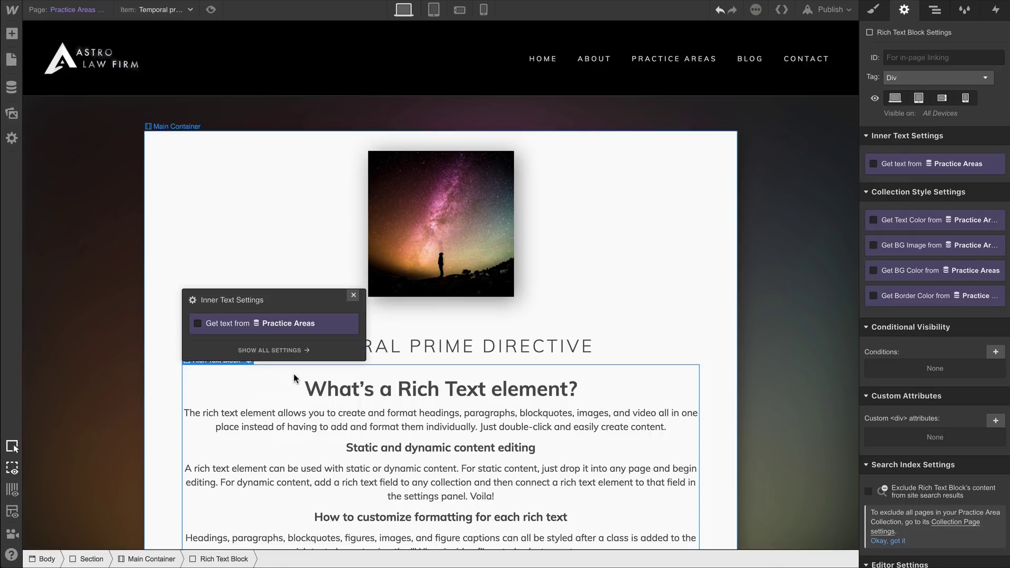
{"action": "left_click", "coordinate": [872, 14]}
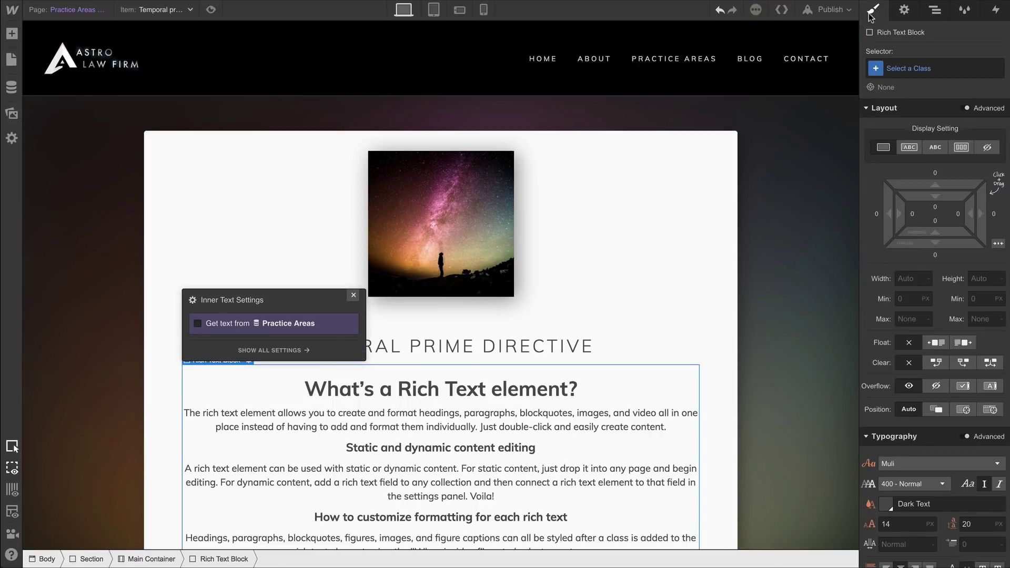
{"action": "left_click", "coordinate": [895, 66]}
{"action": "type", "text": "main"}
{"action": "key", "text": "Return"}
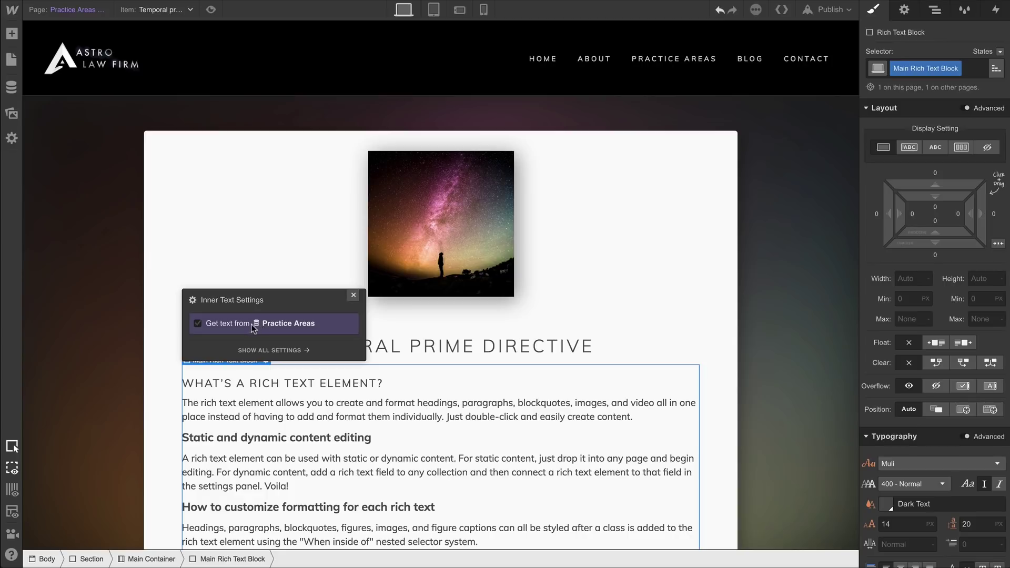
{"action": "left_click", "coordinate": [244, 324]}
{"action": "left_click", "coordinate": [246, 339]}
{"action": "left_click", "coordinate": [245, 364]}
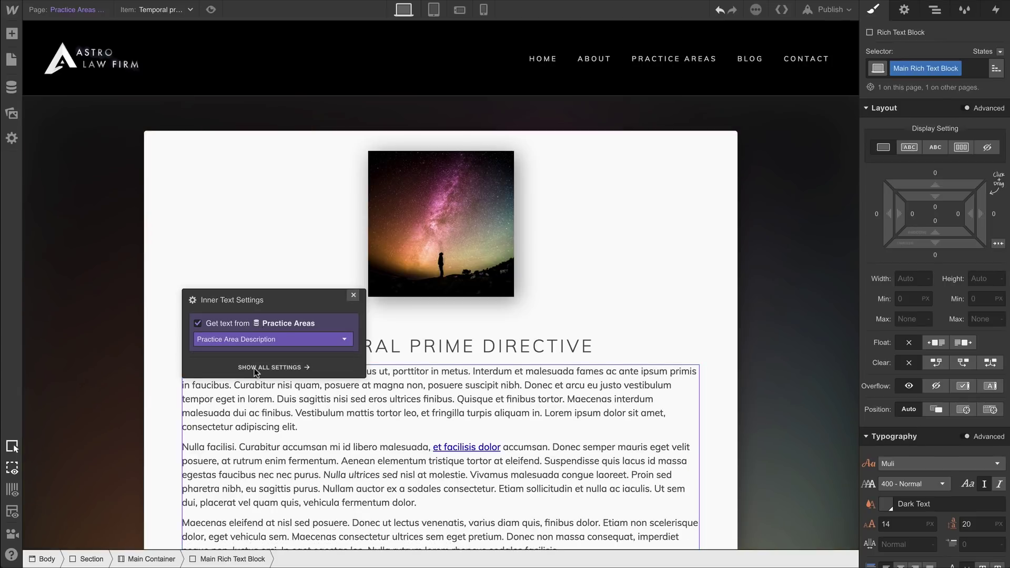
{"action": "left_click", "coordinate": [409, 364]}
Give the Big Heading an Extra Lower Margin combo class with a 43 px bottom margin.
{"action": "left_click", "coordinate": [658, 317]}
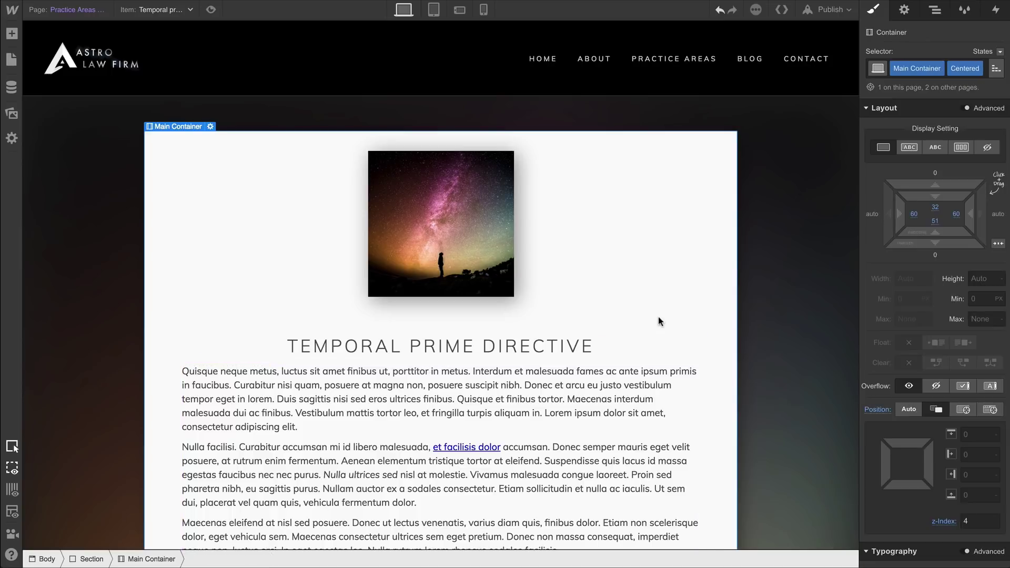
{"action": "left_click", "coordinate": [566, 347]}
{"action": "left_click", "coordinate": [971, 71]}
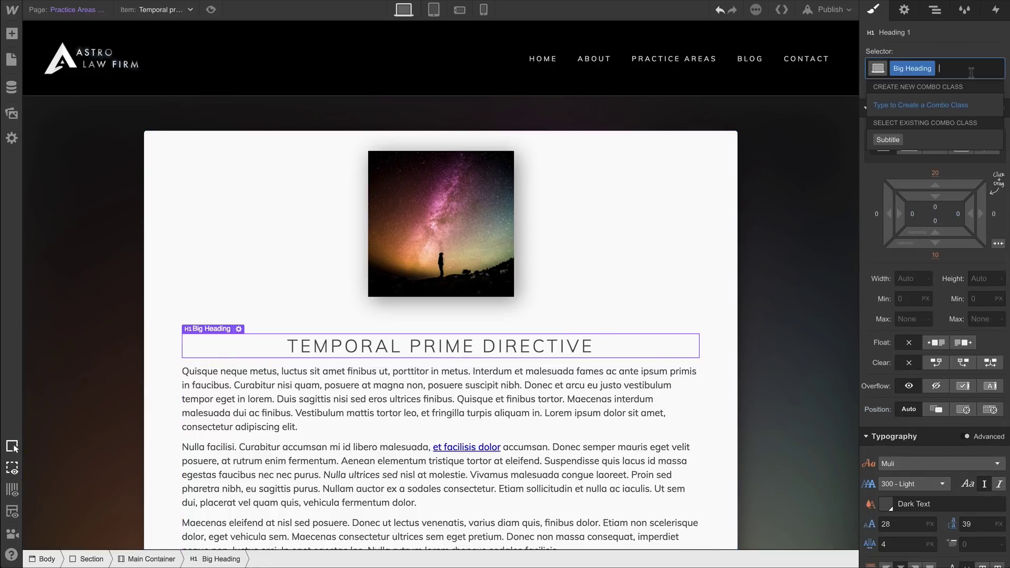
{"action": "type", "text": "Extra Low"}
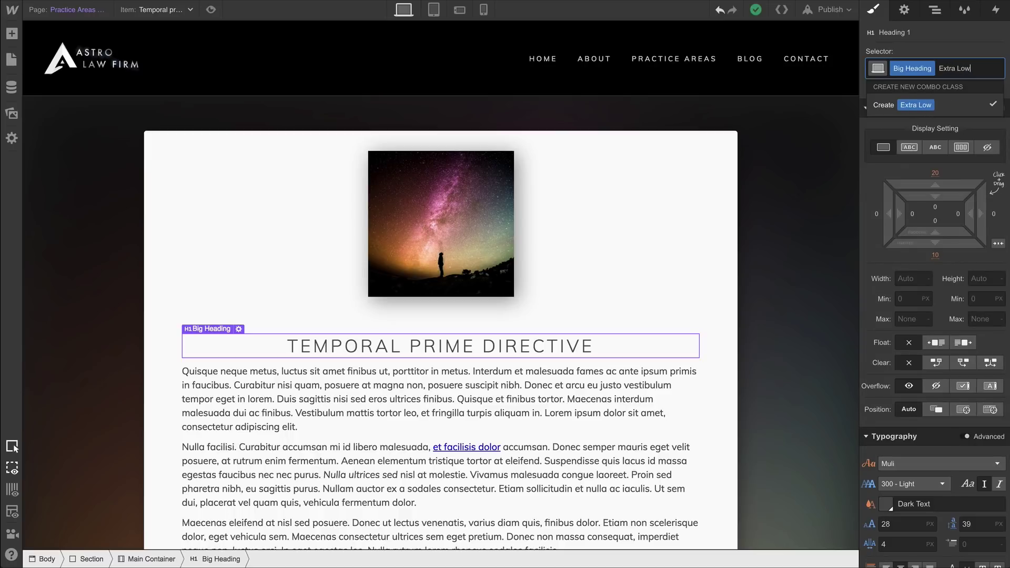
{"action": "type", "text": "er Margin"}
{"action": "key", "text": "Return"}
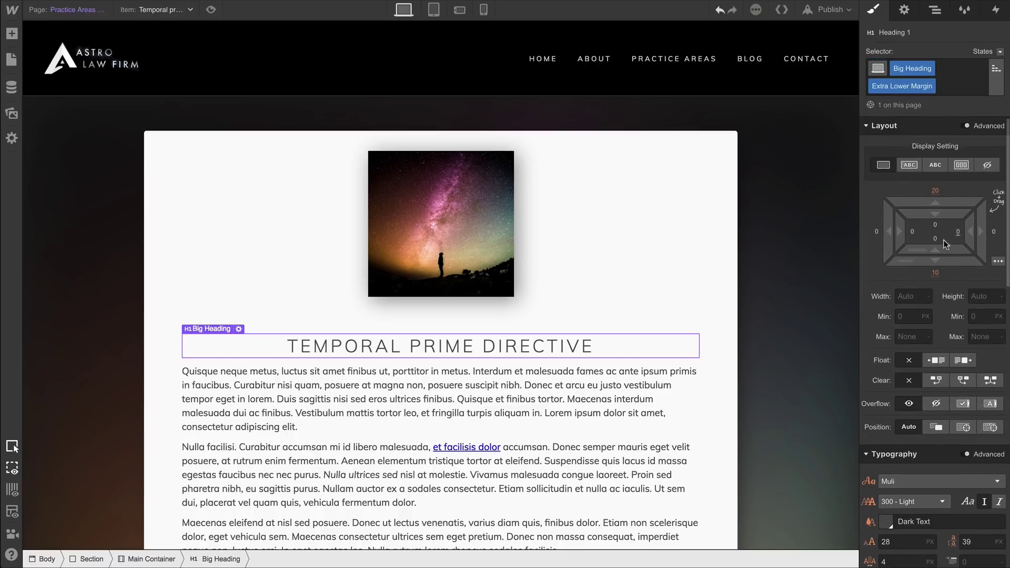
{"action": "left_click_drag", "start_coordinate": [935, 259], "coordinate": [941, 323]}
{"action": "key", "text": "Escape"}
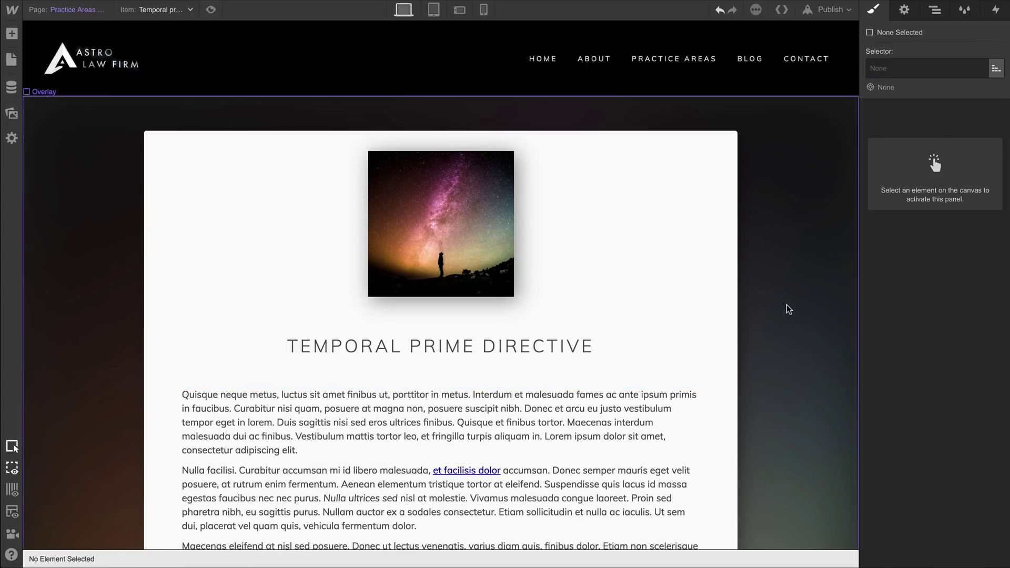
On the tablet breakpoint, reduce the TEMPORAL PRIME DIRECTIVE heading's bottom margin to 40 px.
{"action": "left_click", "coordinate": [435, 10]}
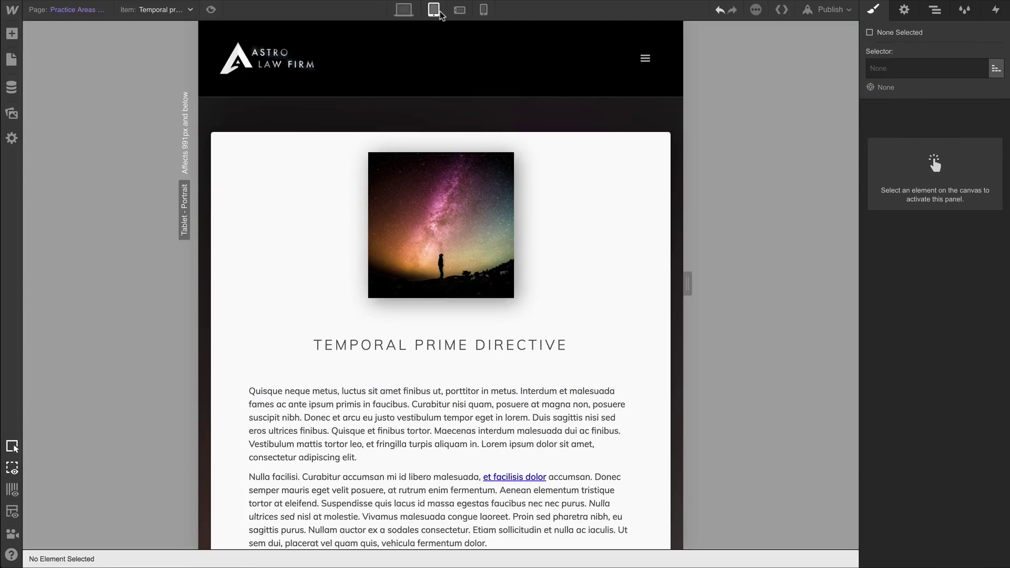
{"action": "left_click", "coordinate": [481, 344]}
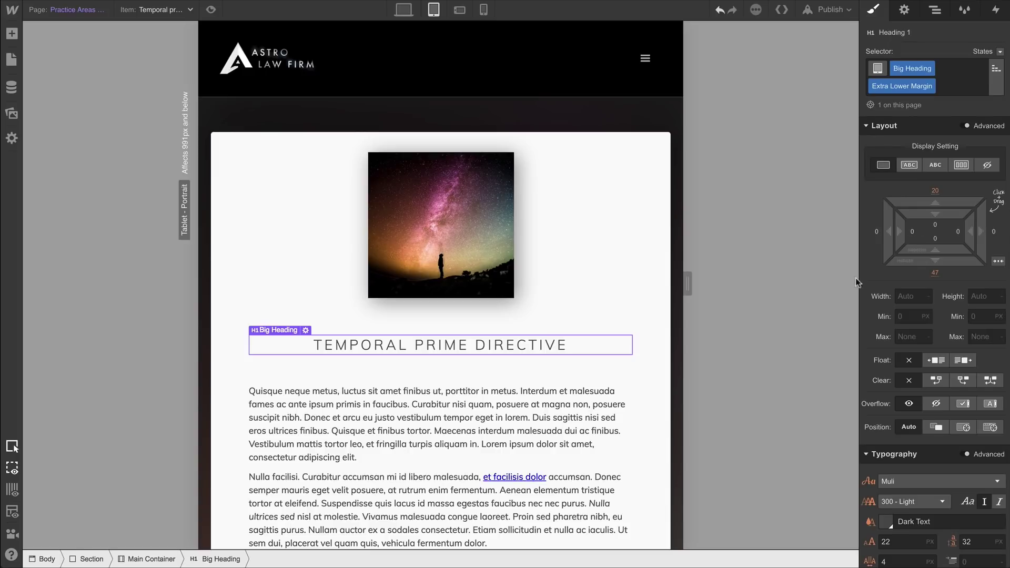
{"action": "left_click_drag", "start_coordinate": [935, 261], "coordinate": [935, 257]}
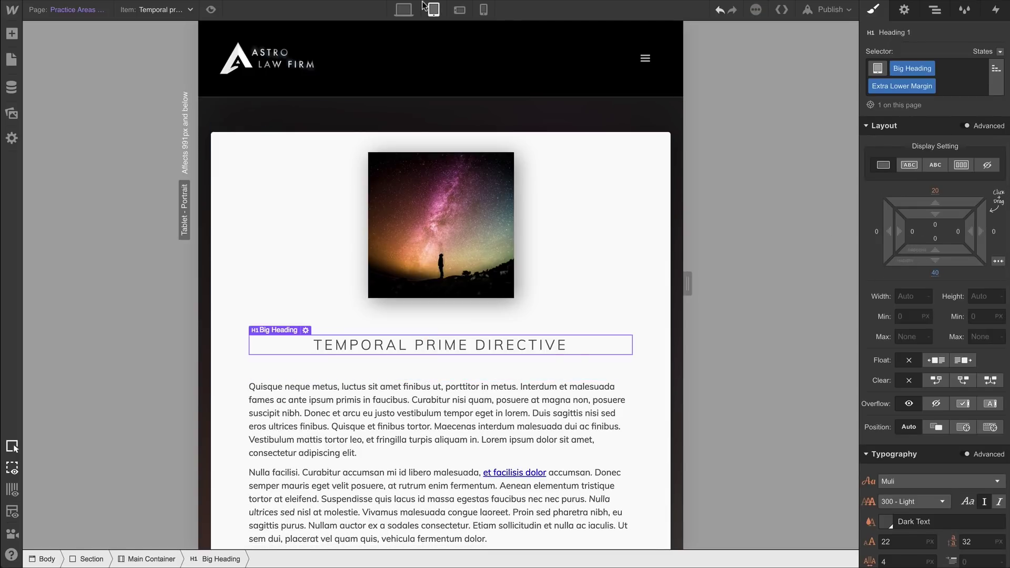
Shrink the heading's bottom margin to 14 px on phone landscape, check phone portrait, then return to desktop.
{"action": "left_click", "coordinate": [459, 10]}
{"action": "left_click_drag", "start_coordinate": [951, 271], "coordinate": [953, 214]}
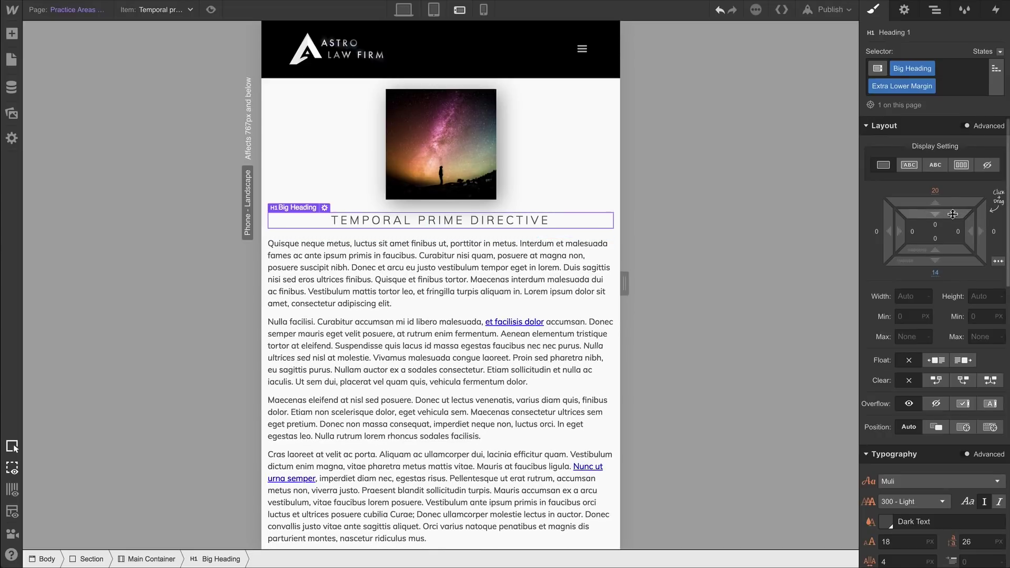
{"action": "left_click", "coordinate": [484, 10]}
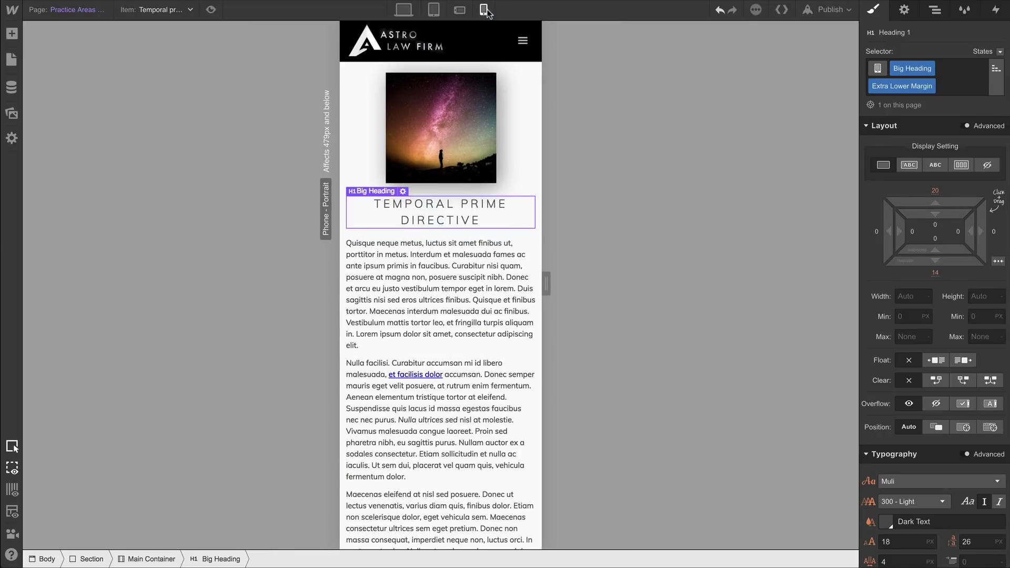
{"action": "left_click", "coordinate": [404, 10]}
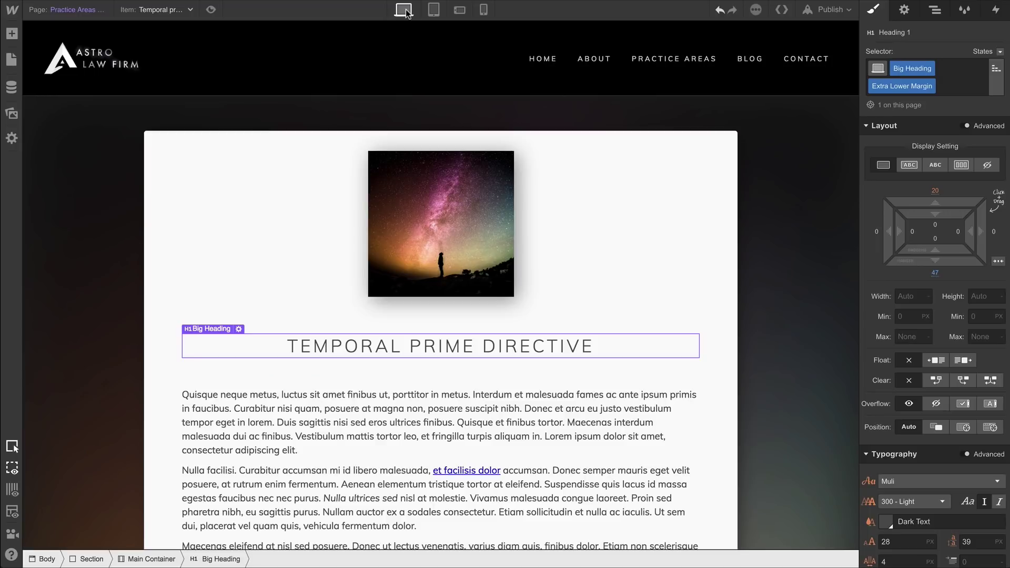
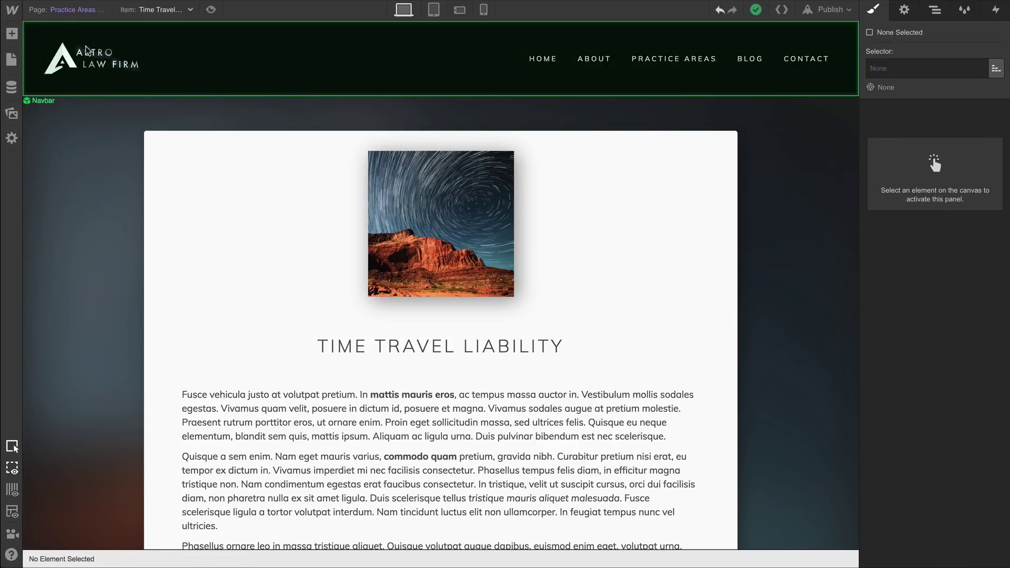
Open the Blog Posts Template page and place the Footer symbol on it.
{"action": "left_click", "coordinate": [83, 19]}
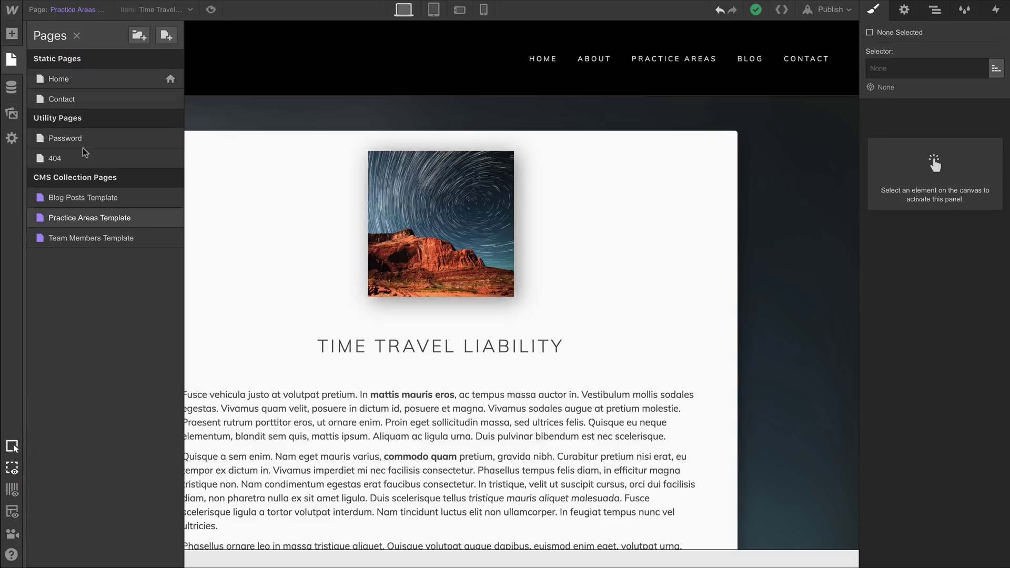
{"action": "left_click", "coordinate": [87, 197]}
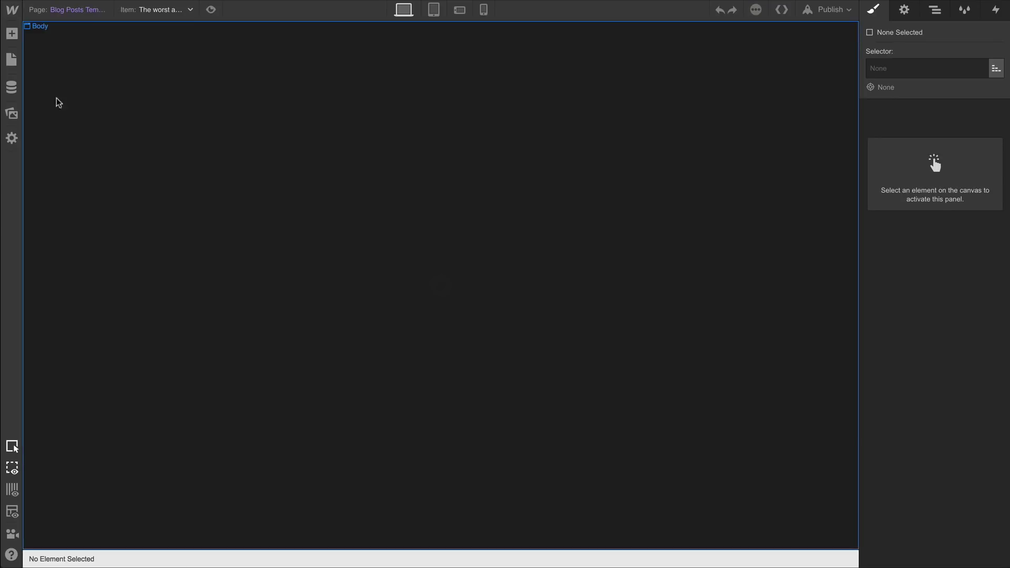
{"action": "left_click", "coordinate": [12, 33]}
{"action": "left_click", "coordinate": [117, 57]}
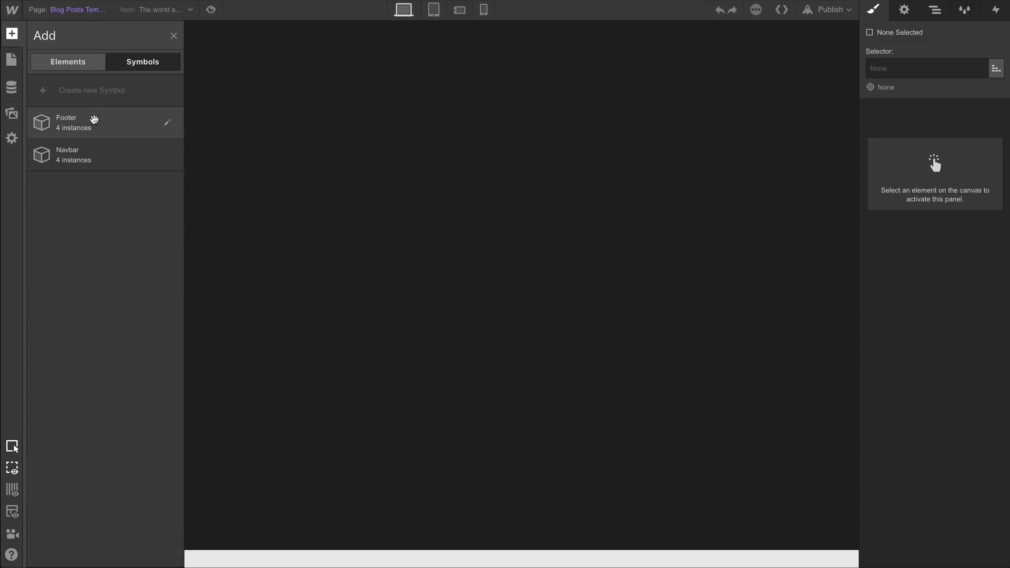
{"action": "left_click_drag", "start_coordinate": [93, 118], "coordinate": [162, 103]}
Add the Navbar symbol above the footer and a new Section between them.
{"action": "left_click", "coordinate": [12, 34]}
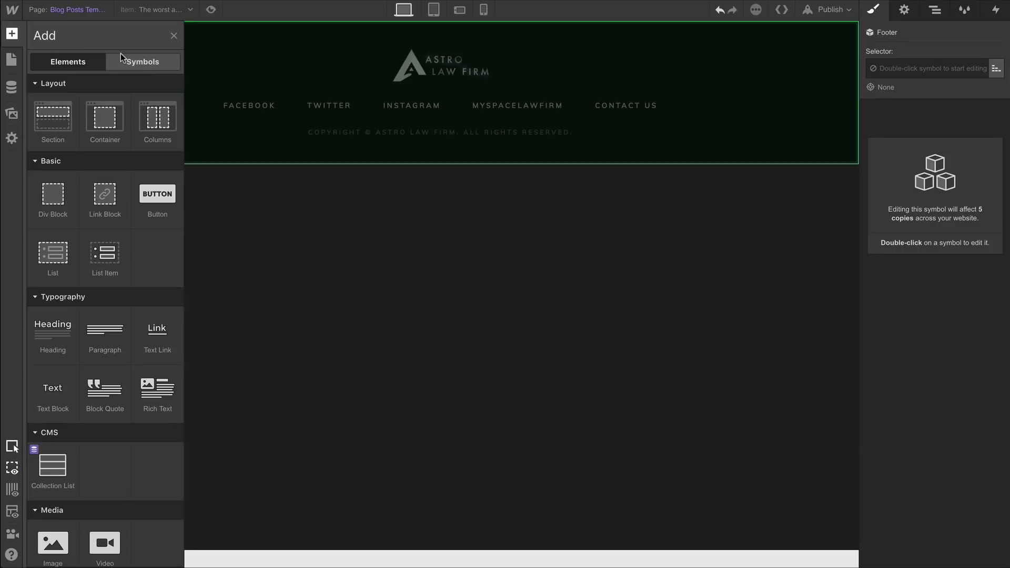
{"action": "left_click", "coordinate": [121, 57]}
{"action": "left_click_drag", "start_coordinate": [62, 159], "coordinate": [131, 48]}
{"action": "left_click", "coordinate": [12, 33]}
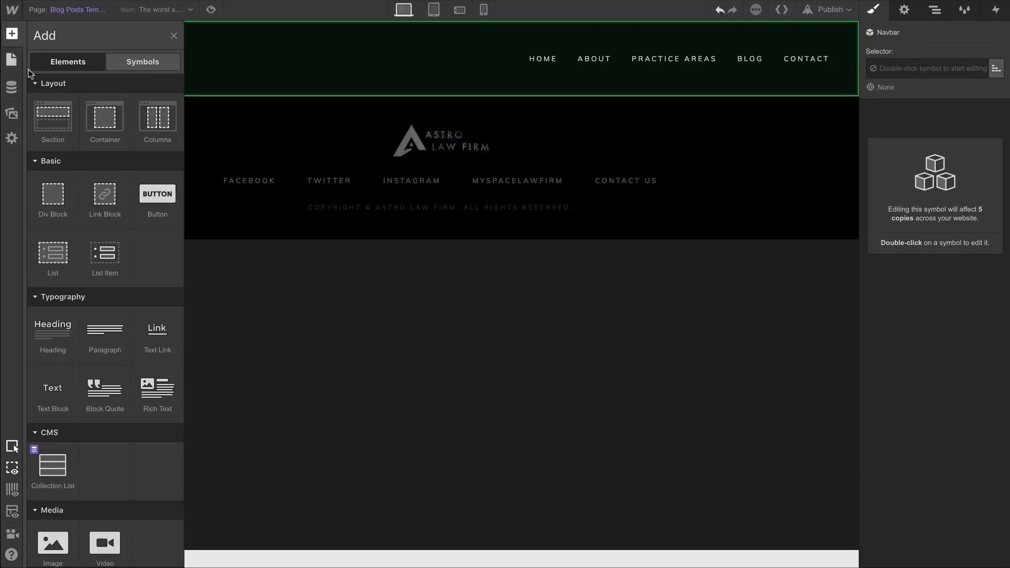
{"action": "left_click_drag", "start_coordinate": [53, 120], "coordinate": [130, 102]}
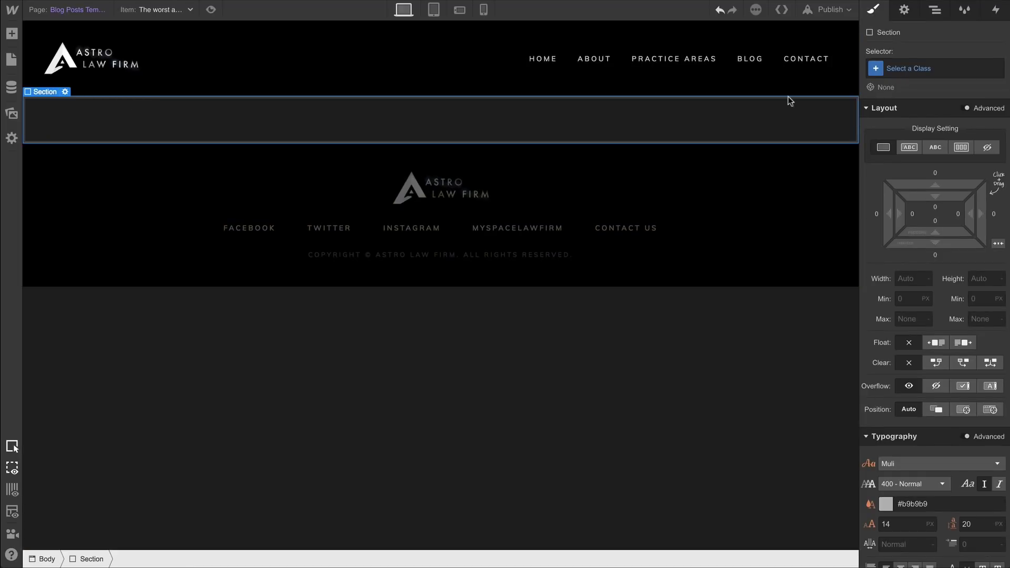
Apply the existing Section class to the new section.
{"action": "left_click", "coordinate": [907, 69]}
{"action": "type", "text": "Sect"}
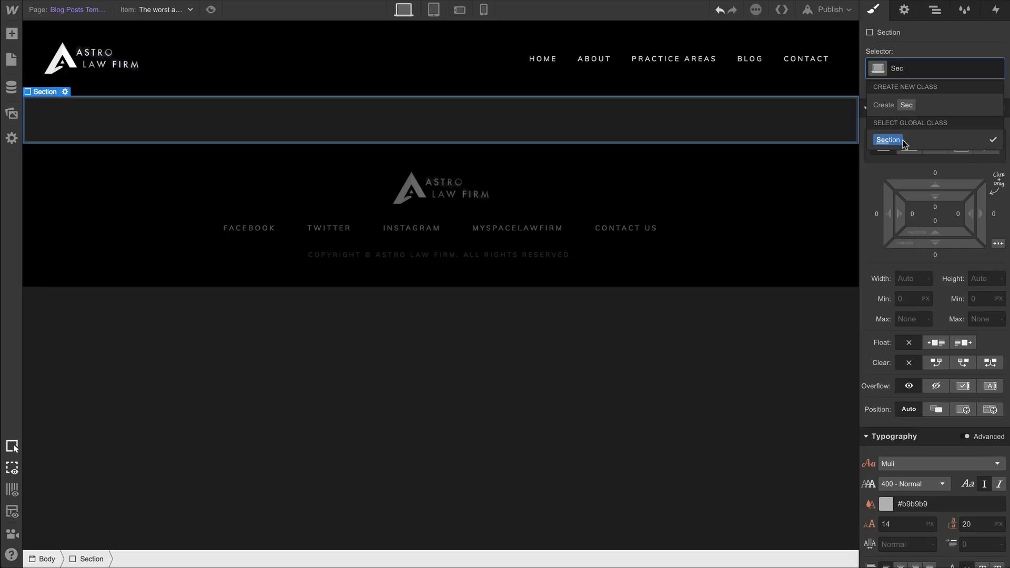
{"action": "left_click", "coordinate": [902, 137]}
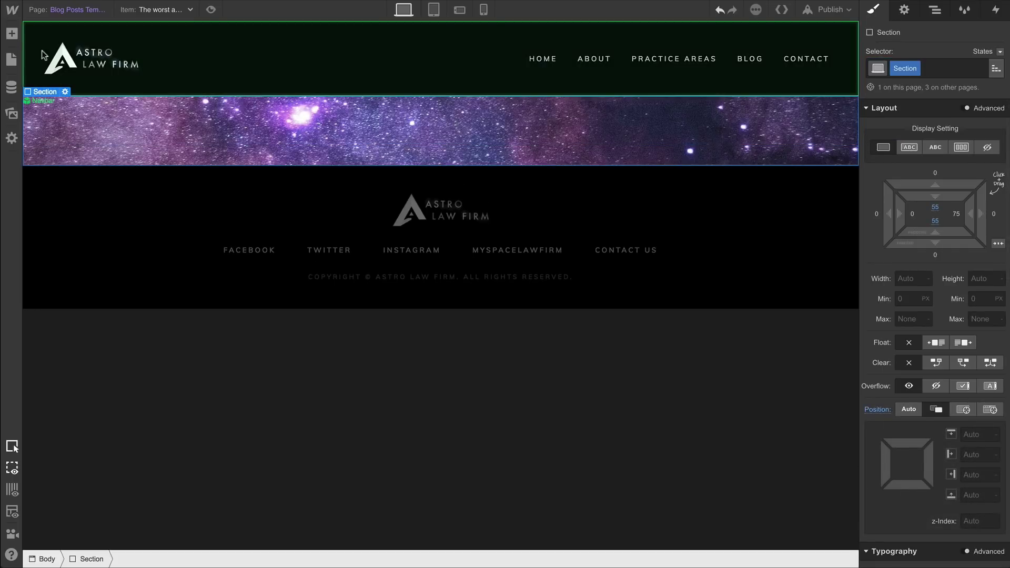
Add a container inside the section classed Main Container with the Centered combo class.
{"action": "left_click", "coordinate": [11, 33]}
{"action": "left_click_drag", "start_coordinate": [104, 120], "coordinate": [260, 158]}
{"action": "left_click", "coordinate": [899, 69]}
{"action": "type", "text": "con"}
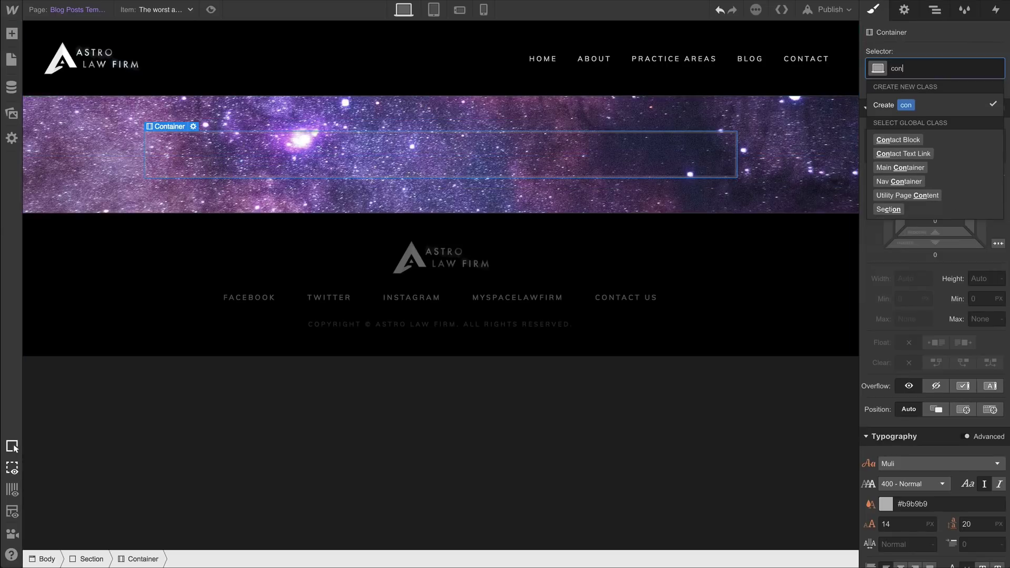
{"action": "left_click", "coordinate": [900, 167]}
{"action": "left_click", "coordinate": [958, 69]}
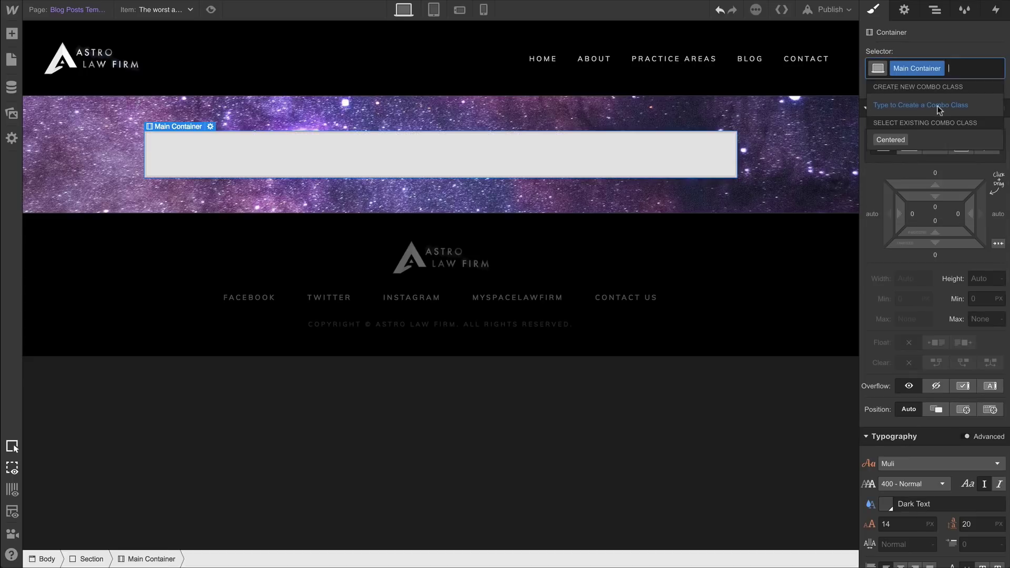
{"action": "left_click", "coordinate": [914, 141]}
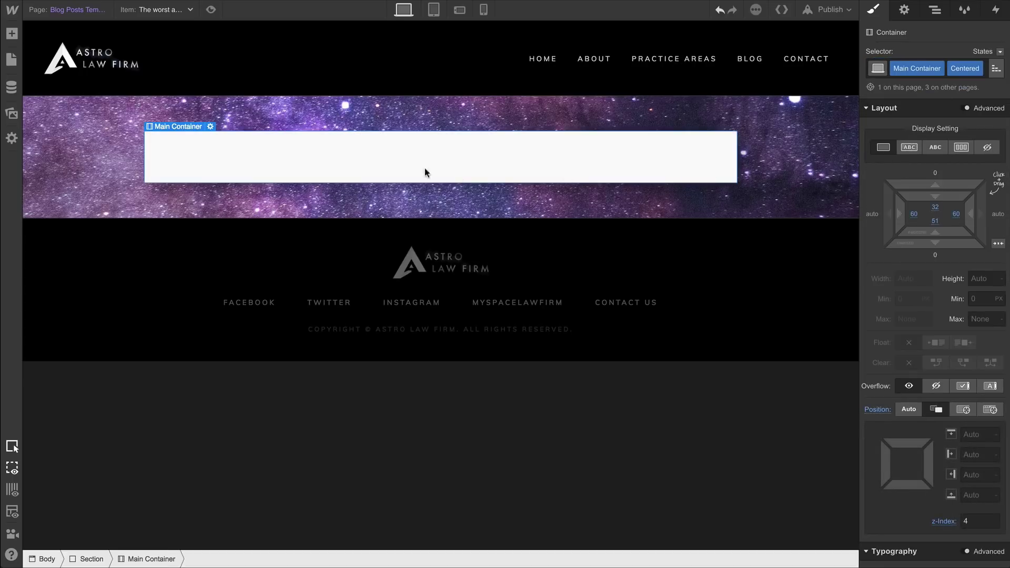
{"action": "left_click", "coordinate": [12, 35]}
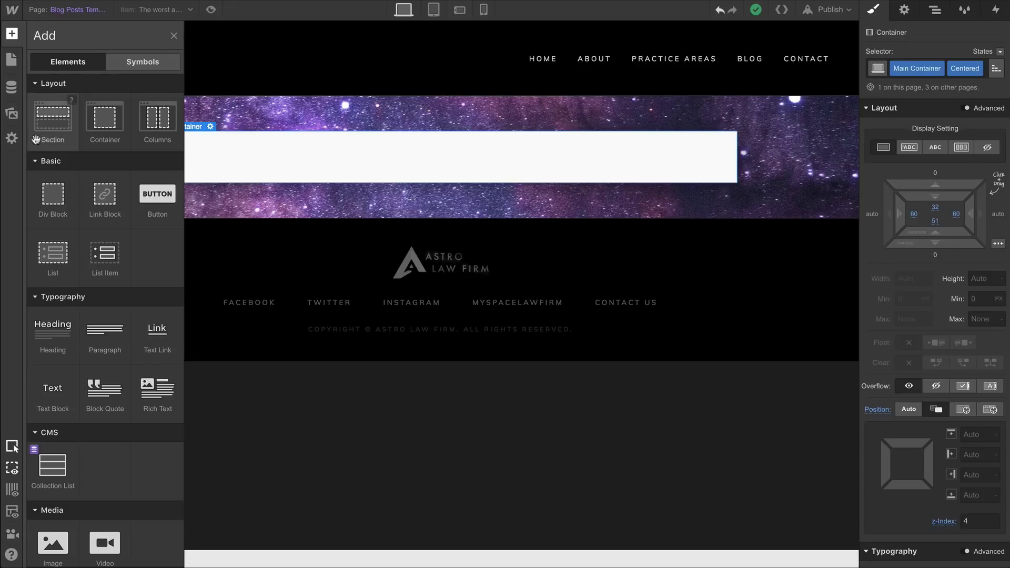
Add a Top Heading div block in Main Container with a centered, cover background image.
{"action": "left_click_drag", "start_coordinate": [52, 195], "coordinate": [234, 158]}
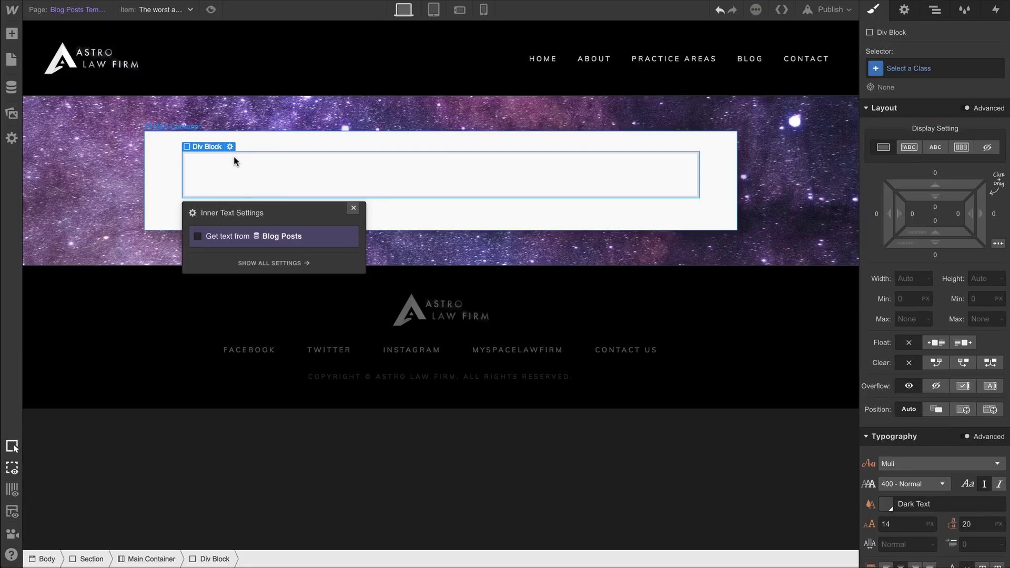
{"action": "key", "text": "ctrl+Return"}
{"action": "type", "text": "Top Heading"}
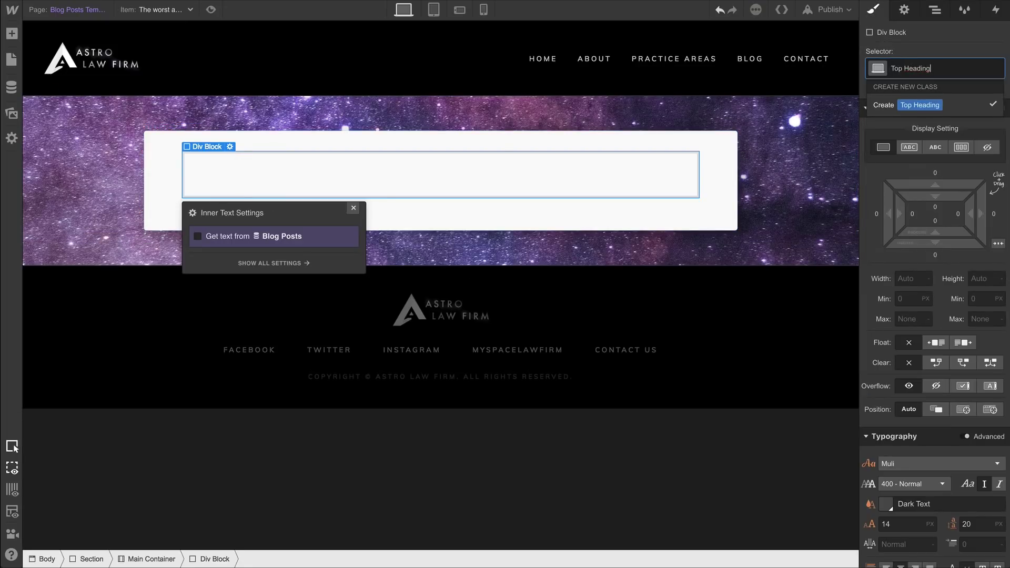
{"action": "key", "text": "Return"}
{"action": "scroll", "coordinate": [954, 327], "scroll_direction": "down", "scroll_amount": 5}
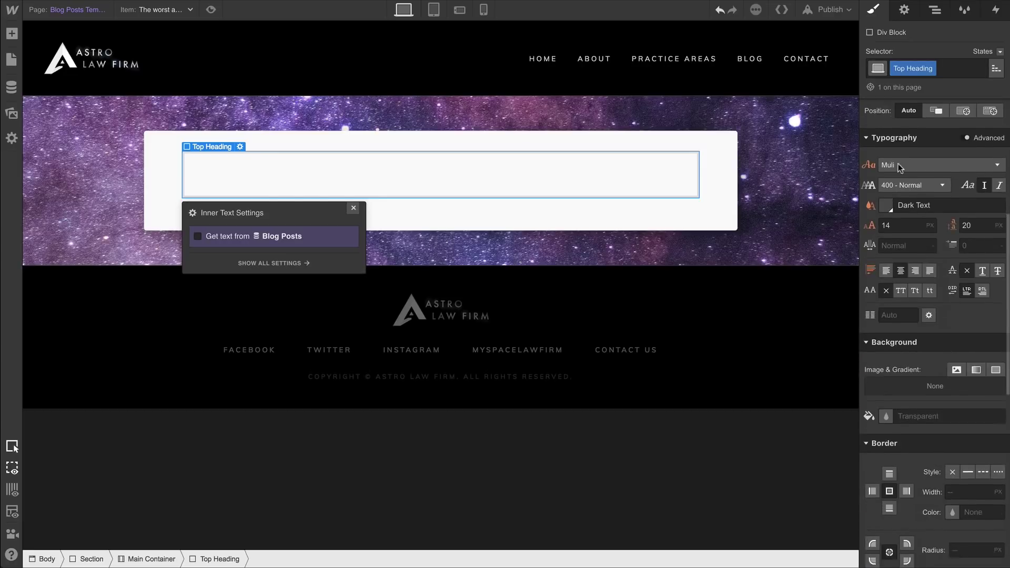
{"action": "left_click", "coordinate": [955, 322]}
{"action": "left_click", "coordinate": [896, 274]}
{"action": "left_click", "coordinate": [982, 189]}
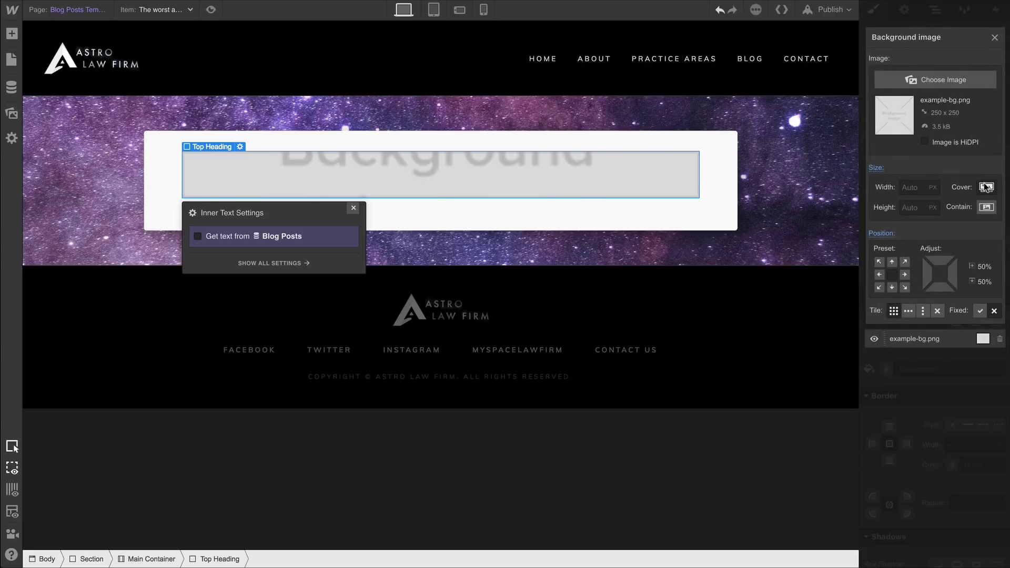
{"action": "left_click", "coordinate": [950, 20]}
Bind Top Heading's background image to the Blog Posts Main Image field.
{"action": "left_click", "coordinate": [904, 10]}
{"action": "left_click", "coordinate": [906, 190]}
{"action": "left_click", "coordinate": [909, 205]}
{"action": "left_click", "coordinate": [913, 230]}
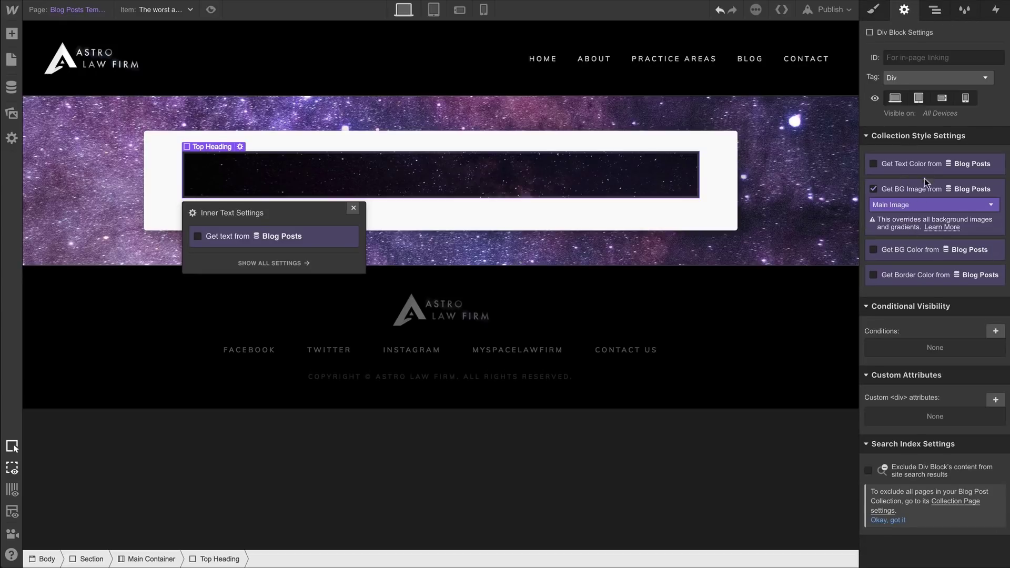
{"action": "left_click", "coordinate": [350, 208]}
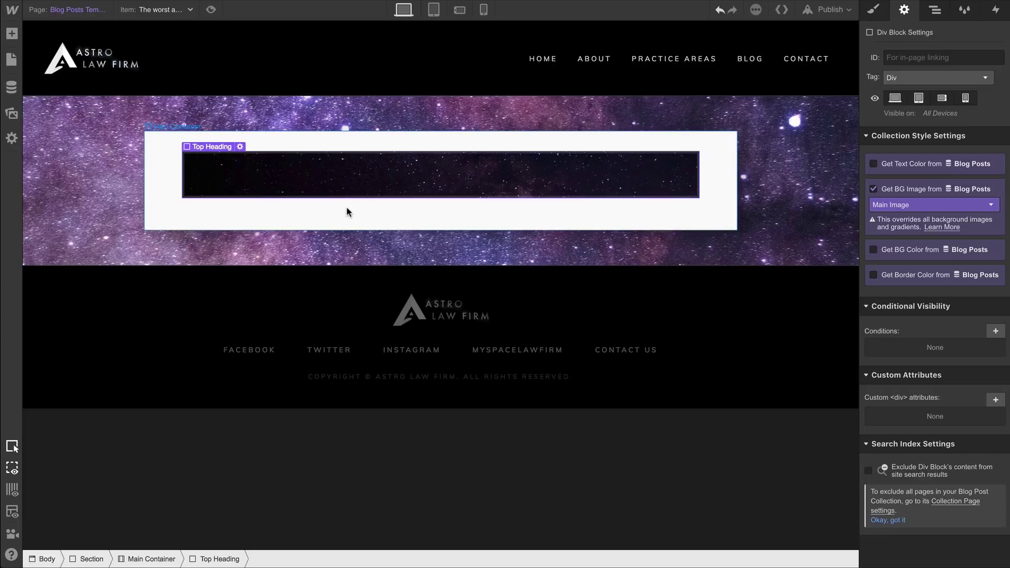
{"action": "left_click", "coordinate": [12, 38]}
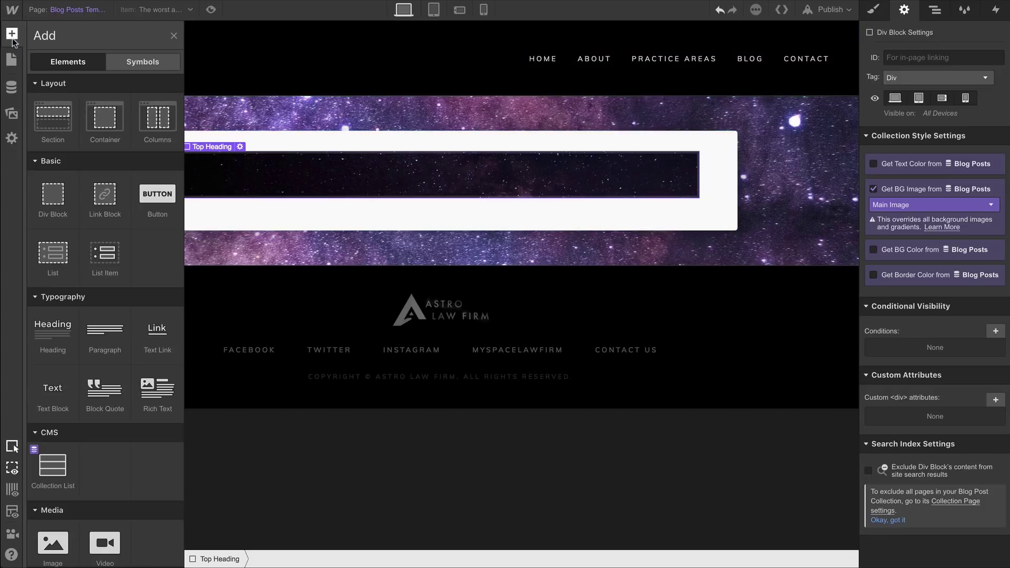
Add a heading inside Top Heading whose text comes from the post's Name field.
{"action": "left_click_drag", "start_coordinate": [53, 328], "coordinate": [232, 181]}
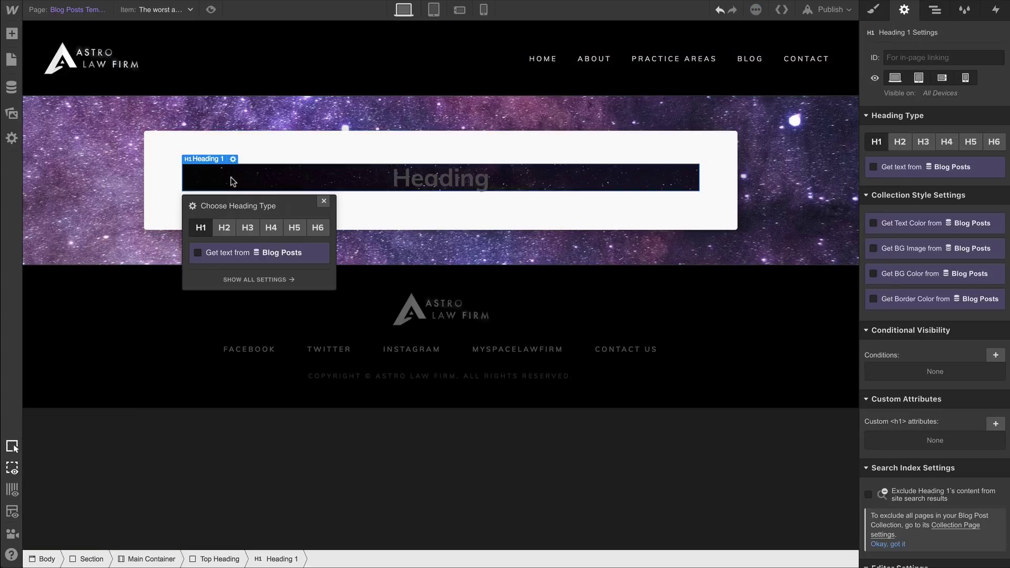
{"action": "left_click", "coordinate": [226, 251]}
{"action": "left_click", "coordinate": [231, 268]}
{"action": "left_click", "coordinate": [244, 295]}
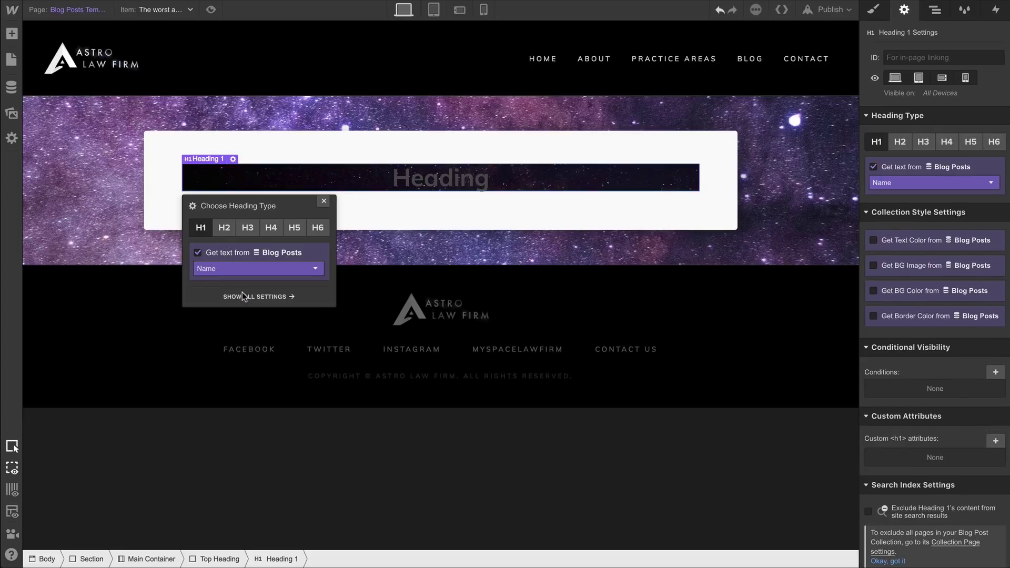
{"action": "left_click", "coordinate": [324, 201]}
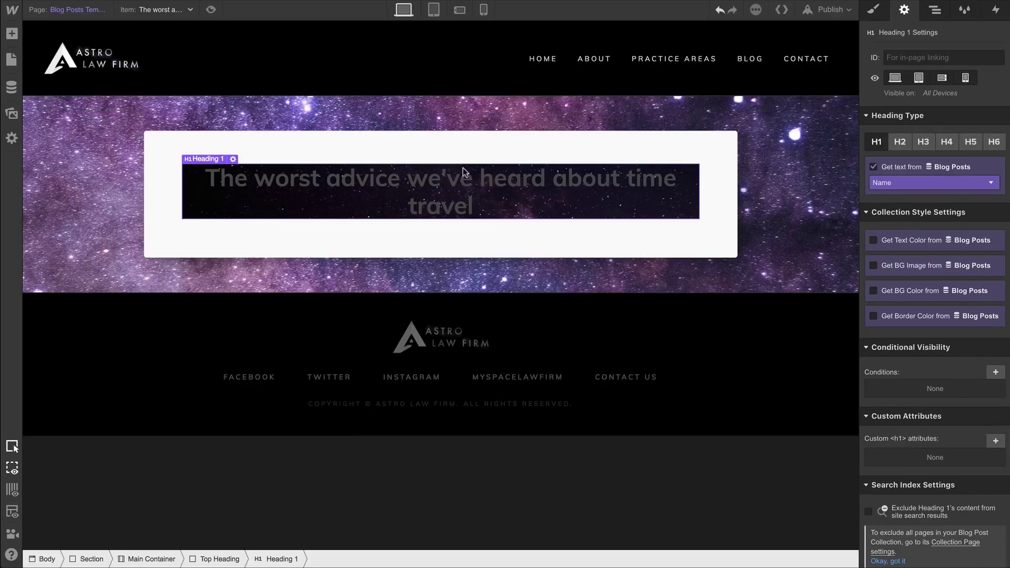
Style the heading with a new Blog Heading class, white 23 px text, and add a text block below.
{"action": "left_click", "coordinate": [868, 11]}
{"action": "left_click", "coordinate": [889, 68]}
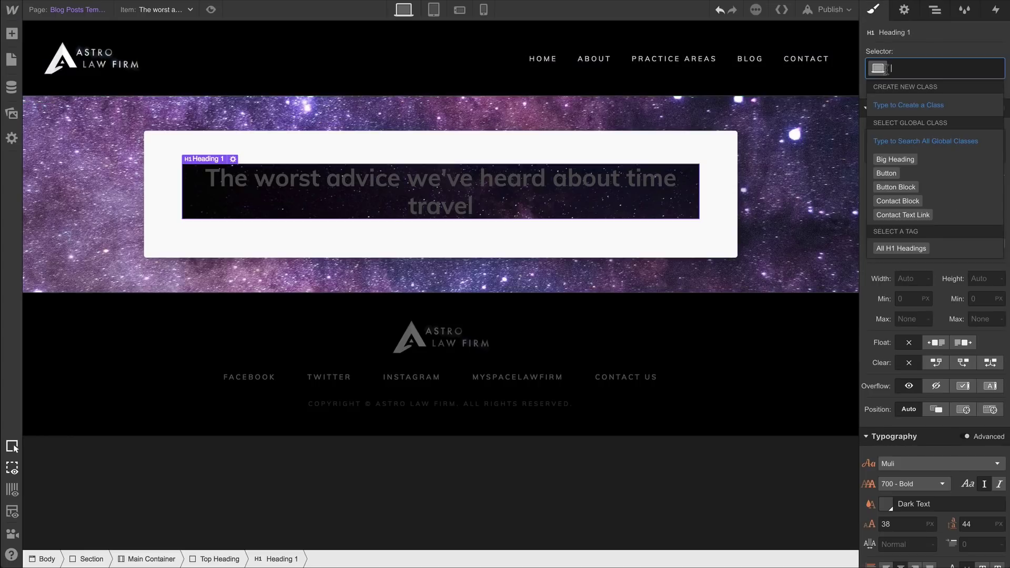
{"action": "type", "text": "Blog H"}
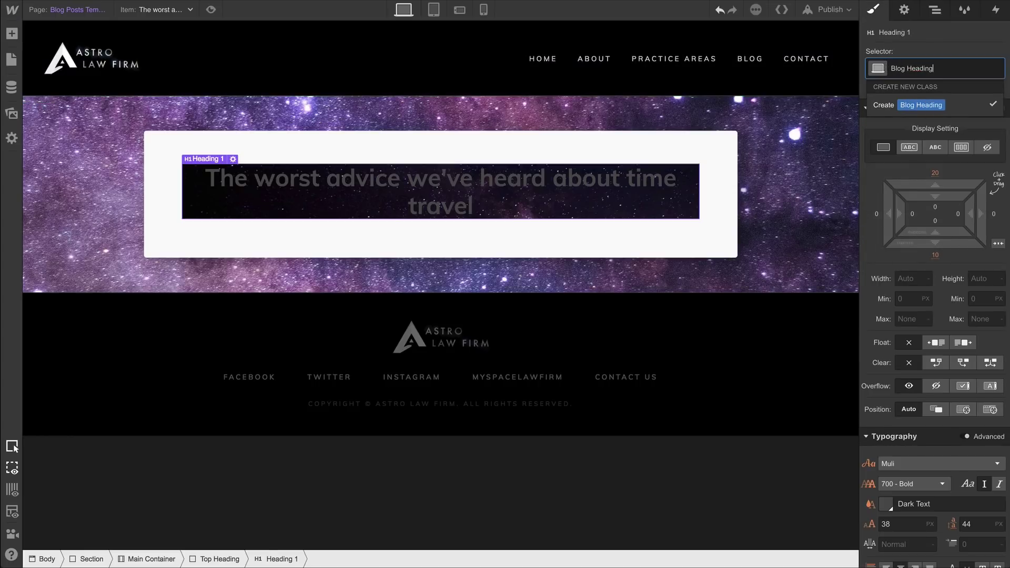
{"action": "type", "text": "eading"}
{"action": "key", "text": "Return"}
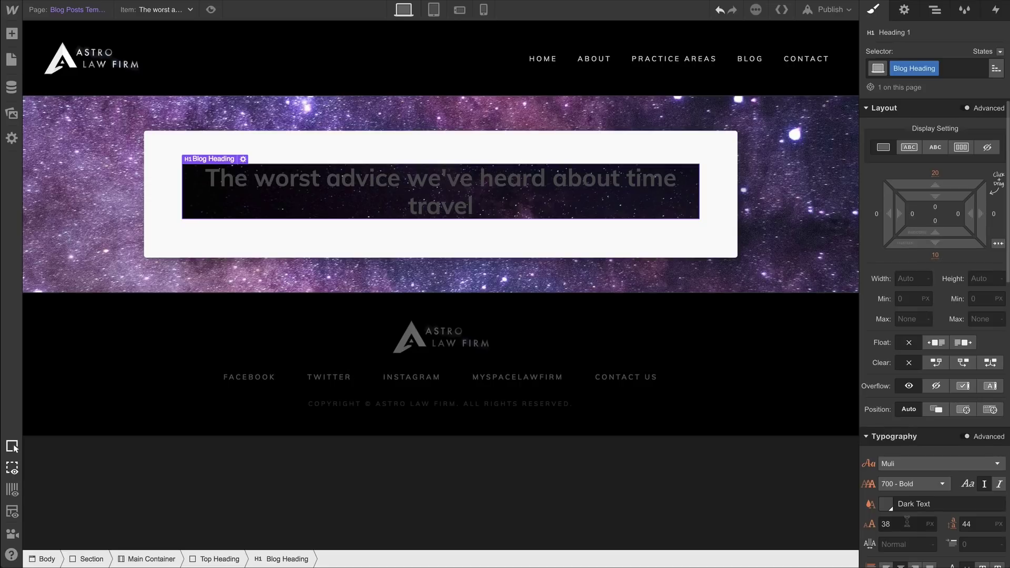
{"action": "left_click", "coordinate": [887, 506]}
{"action": "left_click_drag", "start_coordinate": [901, 377], "coordinate": [895, 273]}
{"action": "left_click", "coordinate": [895, 273]}
{"action": "left_click", "coordinate": [897, 518]}
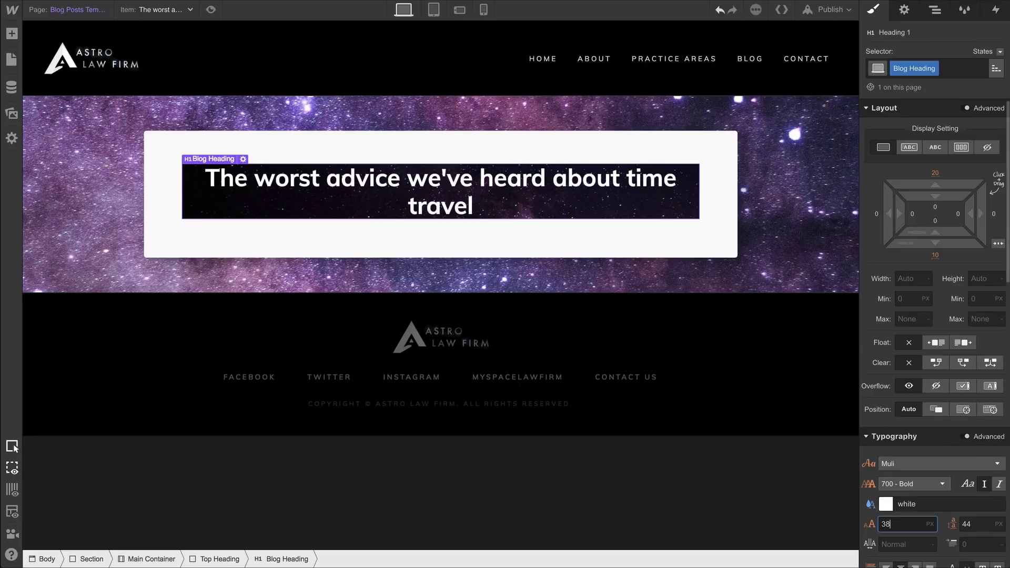
{"action": "key", "text": "Down"}
{"action": "key", "text": "Down"}
{"action": "key", "text": "Down"}
{"action": "key", "text": "Down"}
{"action": "key", "text": "Down"}
{"action": "key", "text": "Down"}
{"action": "key", "text": "Down"}
{"action": "key", "text": "Down"}
{"action": "key", "text": "Down"}
{"action": "key", "text": "Down"}
{"action": "key", "text": "Down"}
{"action": "key", "text": "Down"}
{"action": "key", "text": "Down"}
{"action": "key", "text": "Down"}
{"action": "key", "text": "Down"}
{"action": "left_click", "coordinate": [11, 33]}
{"action": "left_click_drag", "start_coordinate": [52, 392], "coordinate": [601, 187]}
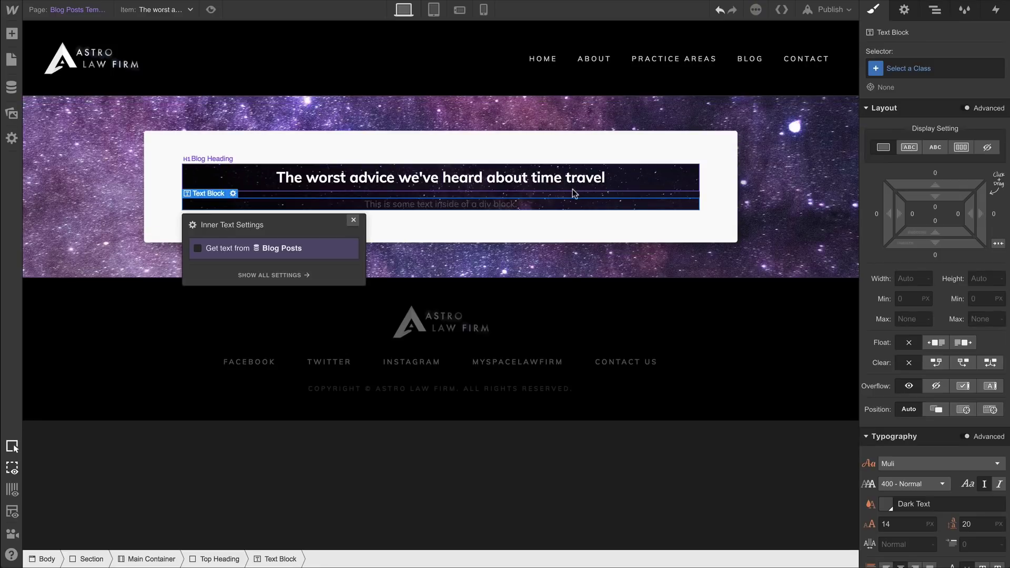
Bind the text block to the post's Release Date field.
{"action": "left_click", "coordinate": [211, 248]}
{"action": "left_click", "coordinate": [227, 264]}
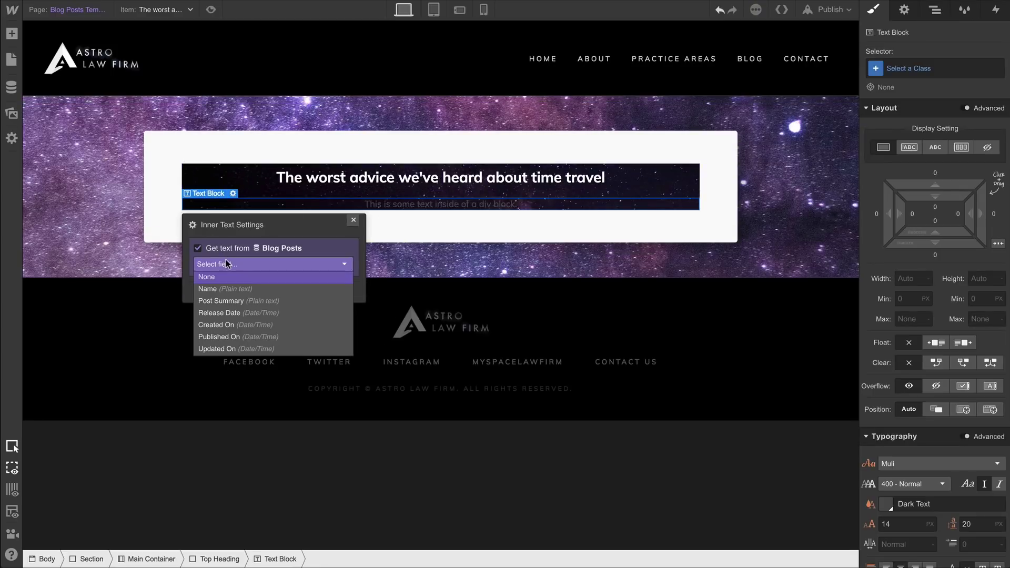
{"action": "left_click", "coordinate": [276, 313]}
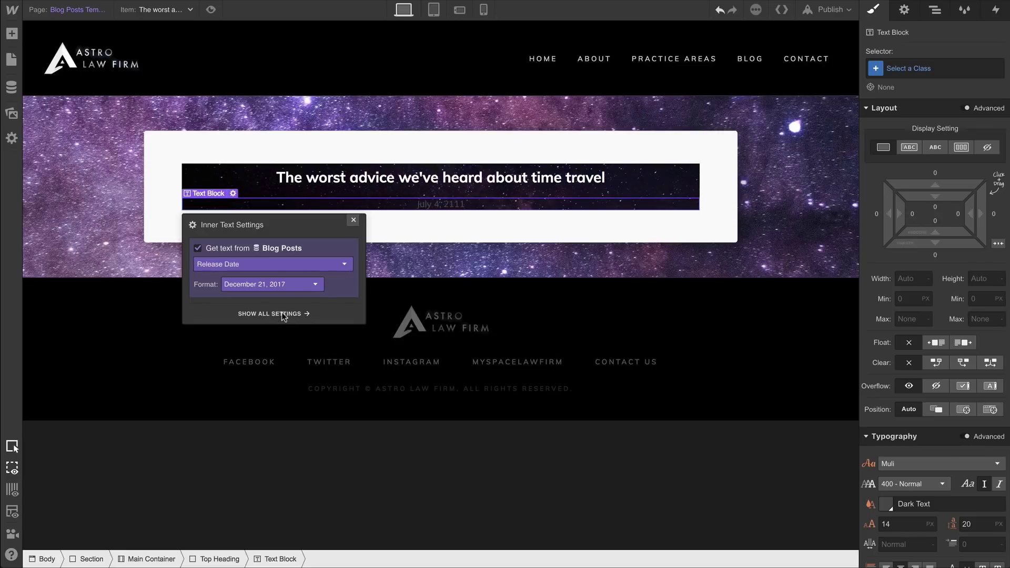
{"action": "left_click", "coordinate": [354, 221]}
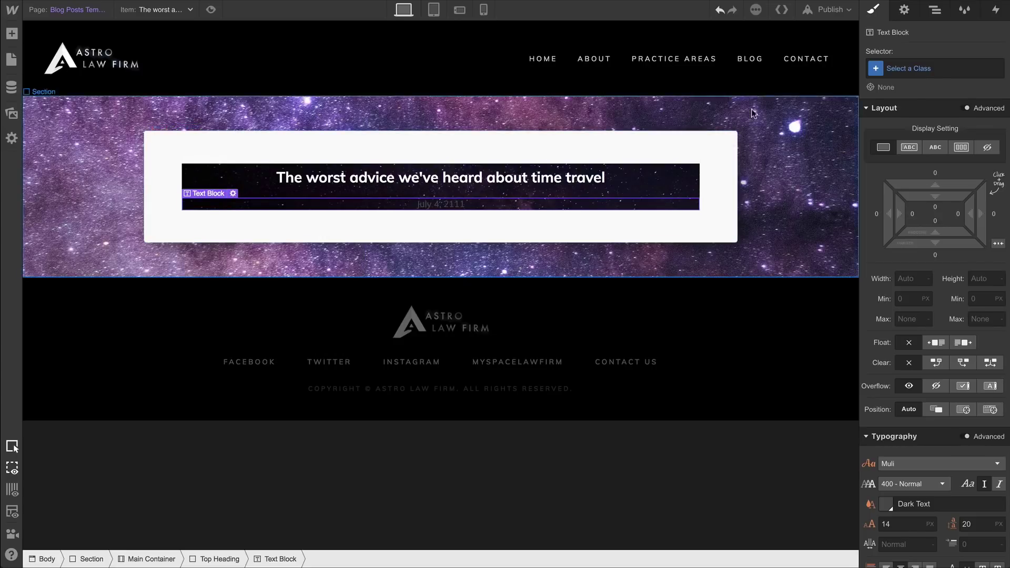
Apply the Big Heading class plus Subtitle and a new White combo class to the date.
{"action": "left_click", "coordinate": [942, 68]}
{"action": "left_click", "coordinate": [895, 159]}
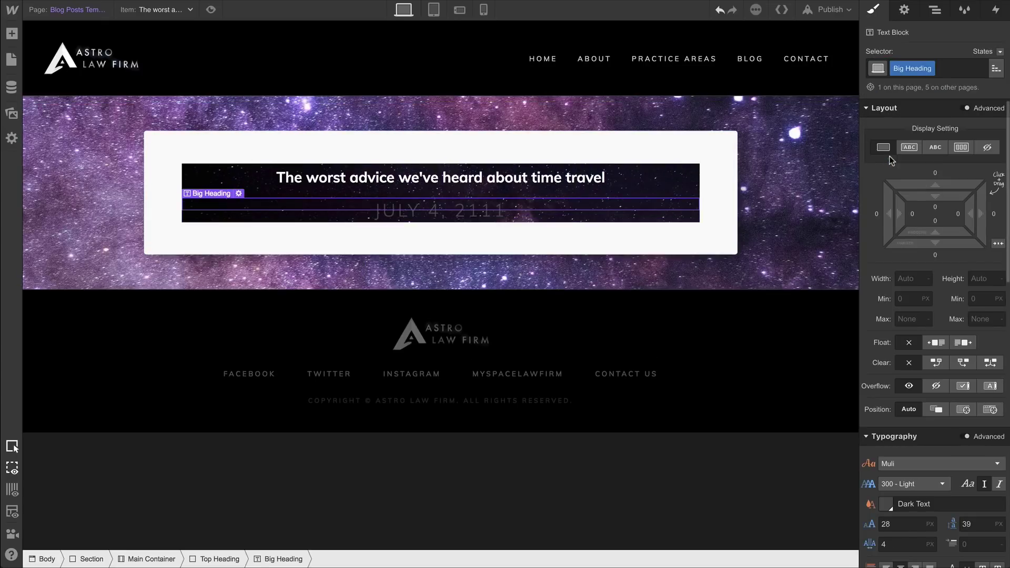
{"action": "left_click", "coordinate": [942, 71]}
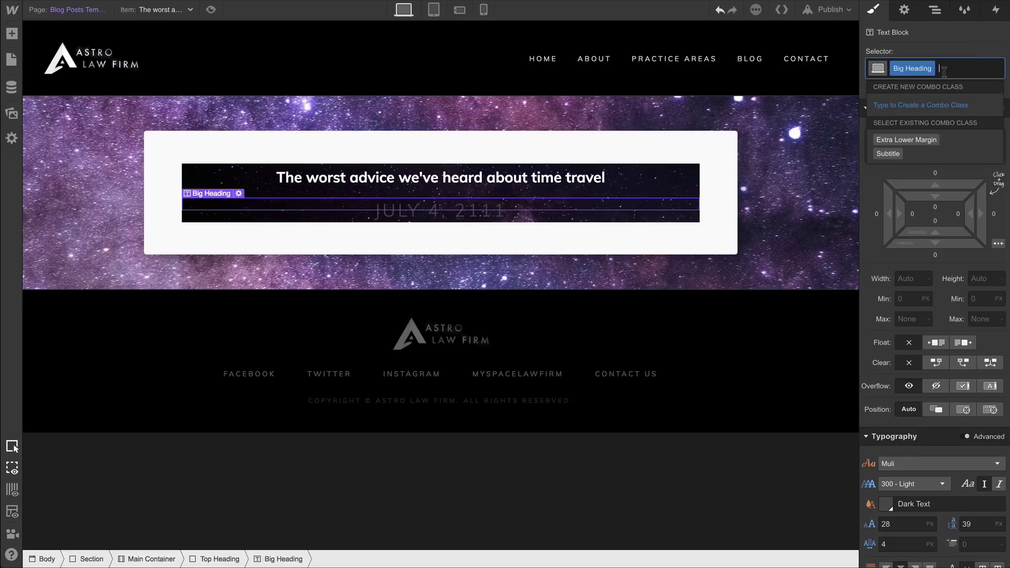
{"action": "left_click", "coordinate": [896, 153]}
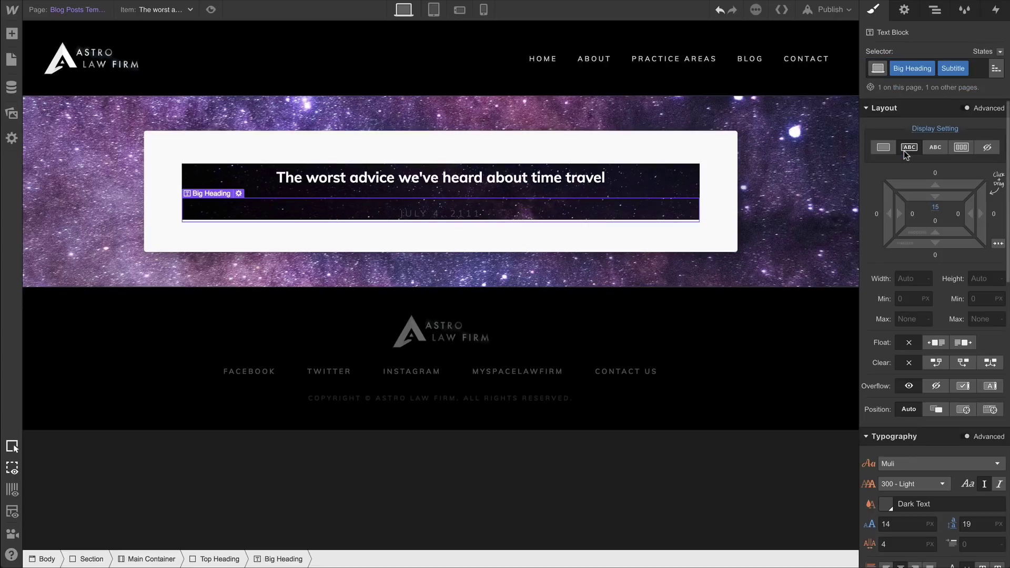
{"action": "left_click", "coordinate": [974, 69]}
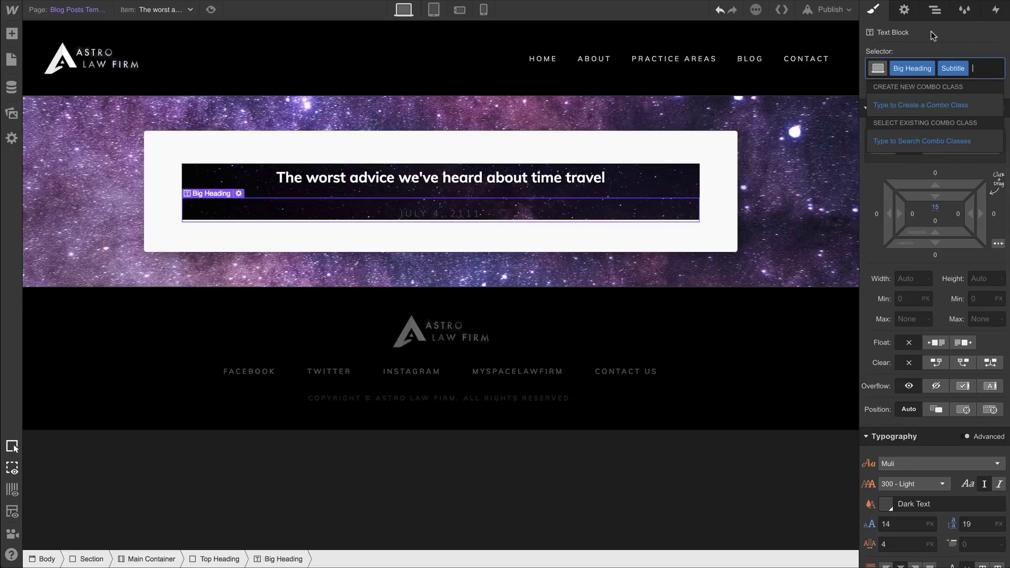
{"action": "type", "text": "White"}
{"action": "key", "text": "Return"}
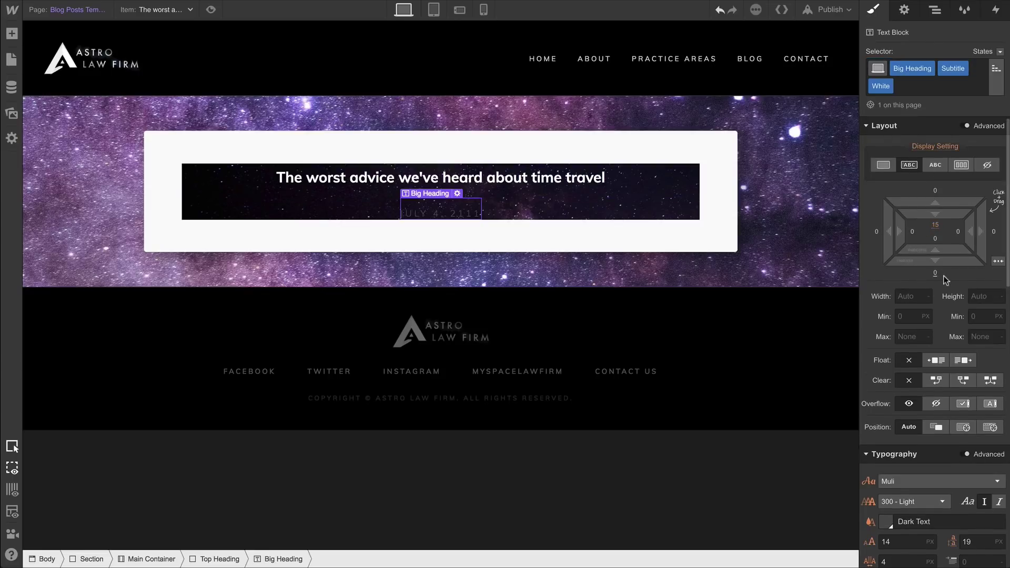
Give the date a 1 px white top border at about 61% opacity and #c5c5c5 text.
{"action": "scroll", "coordinate": [945, 279], "scroll_direction": "down", "scroll_amount": 7}
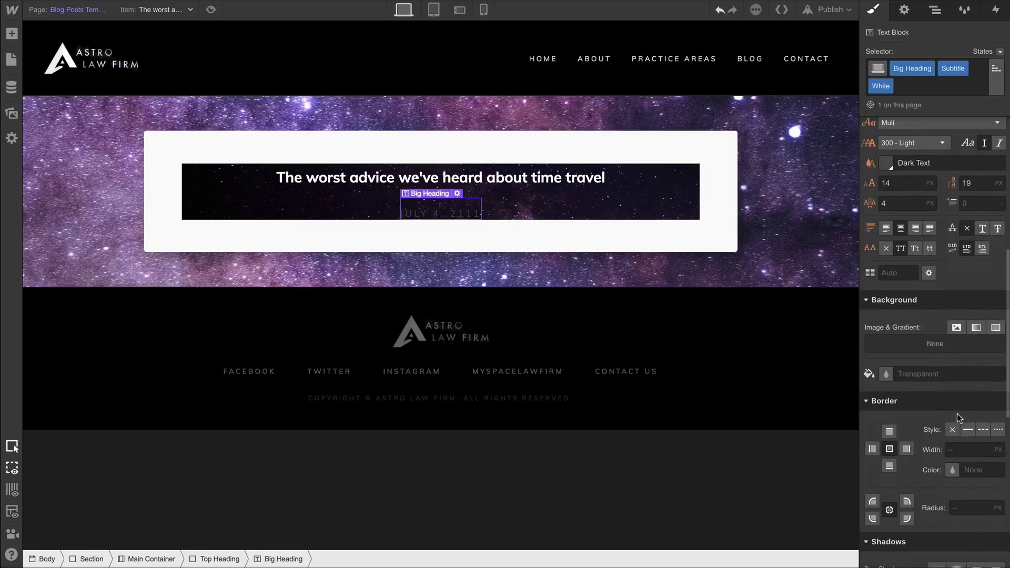
{"action": "left_click", "coordinate": [890, 431]}
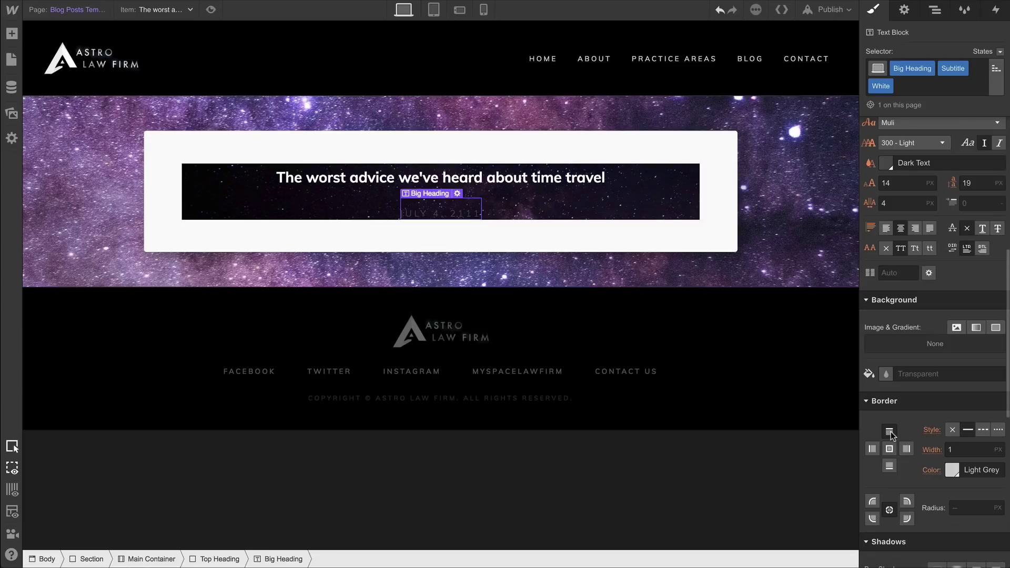
{"action": "left_click", "coordinate": [951, 471]}
{"action": "left_click", "coordinate": [891, 423]}
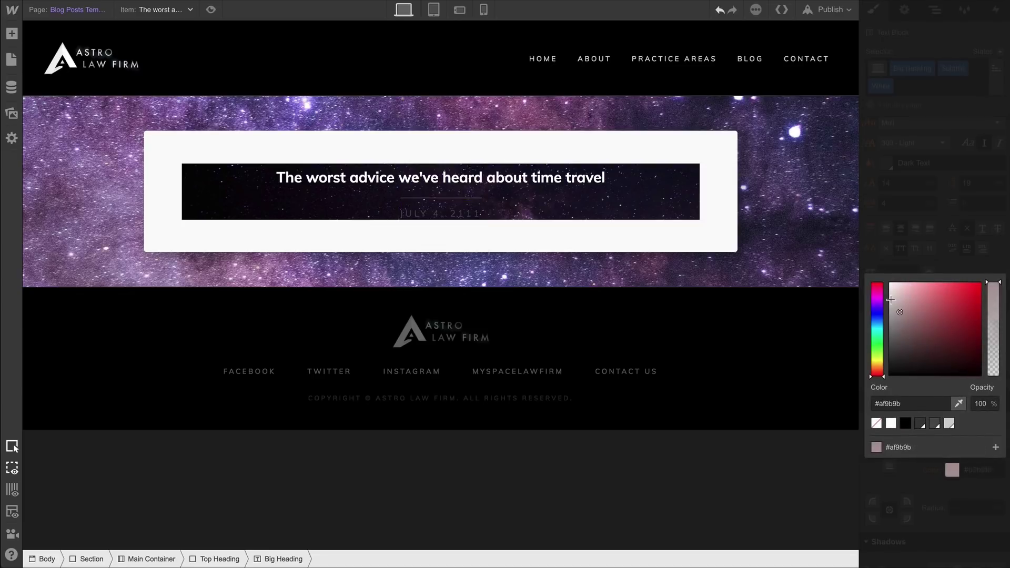
{"action": "left_click_drag", "start_coordinate": [993, 284], "coordinate": [990, 316]}
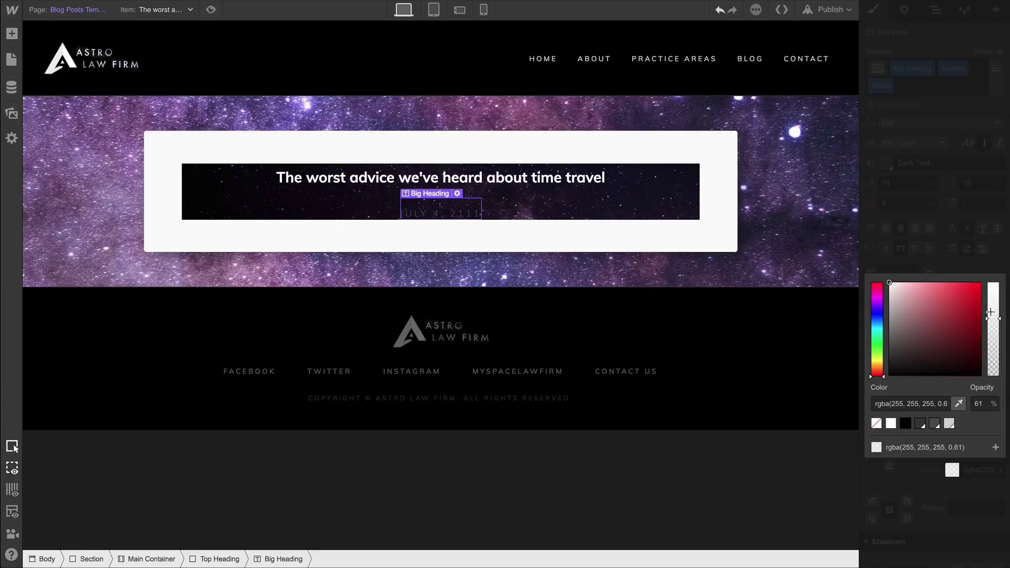
{"action": "left_click", "coordinate": [989, 253]}
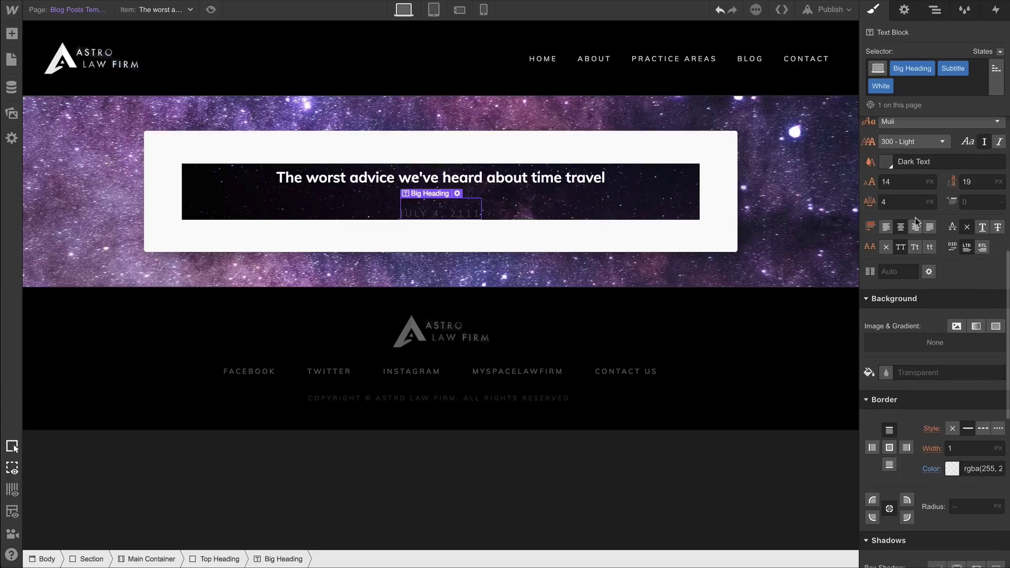
{"action": "left_click", "coordinate": [886, 162]}
{"action": "left_click_drag", "start_coordinate": [904, 229], "coordinate": [874, 204]}
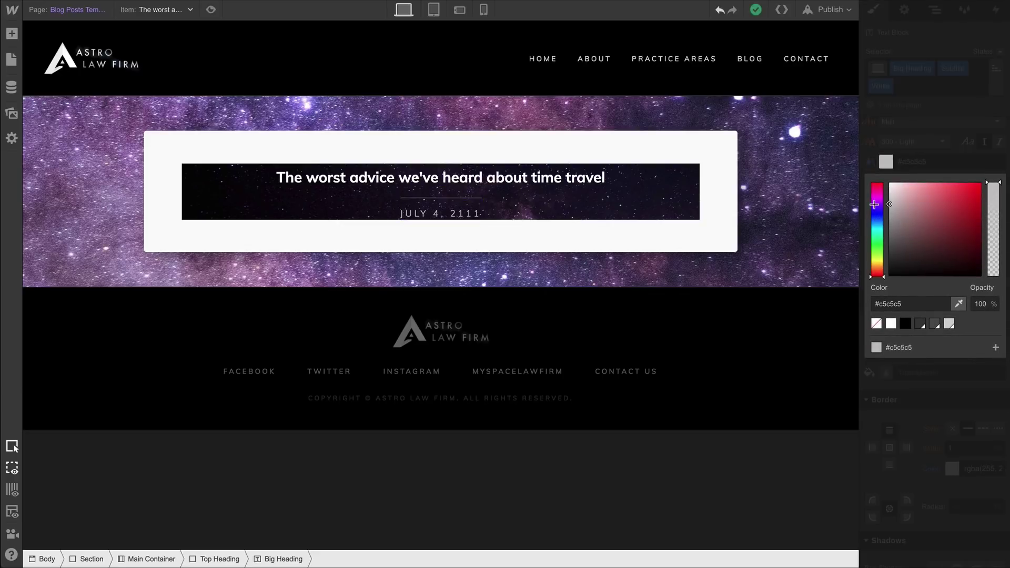
{"action": "key", "text": "Escape"}
{"action": "left_click", "coordinate": [692, 203]}
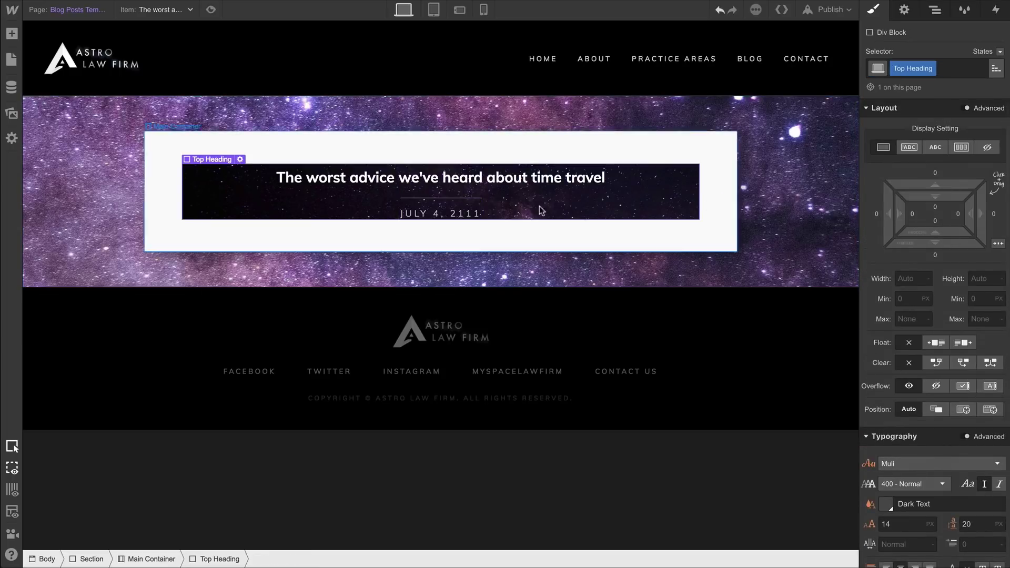
Add a div block inside Top Heading with a new Blog Lower Div class.
{"action": "left_click", "coordinate": [12, 34]}
{"action": "left_click_drag", "start_coordinate": [46, 203], "coordinate": [325, 167]}
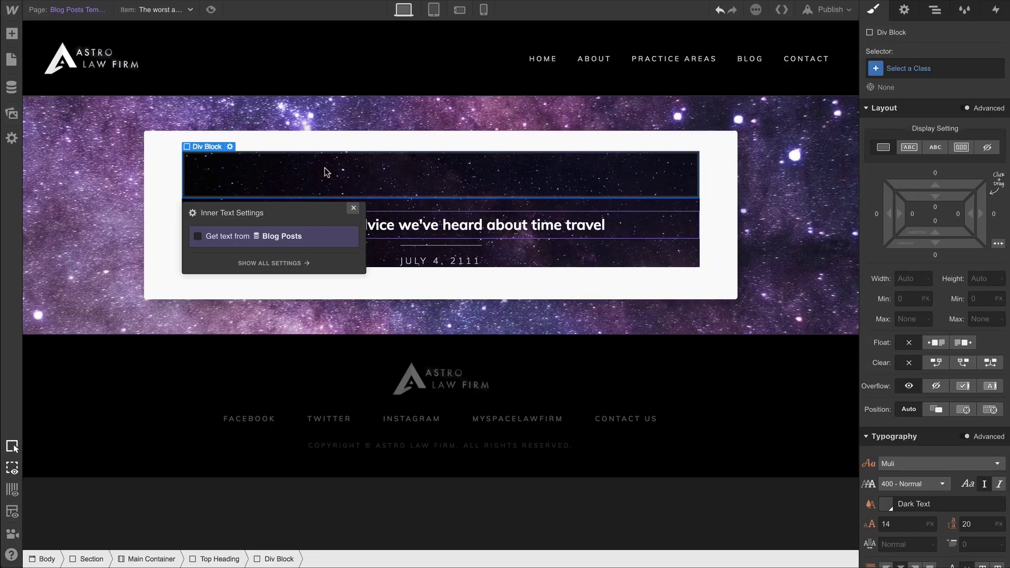
{"action": "left_click", "coordinate": [925, 73]}
{"action": "type", "text": "Blog Lower D"}
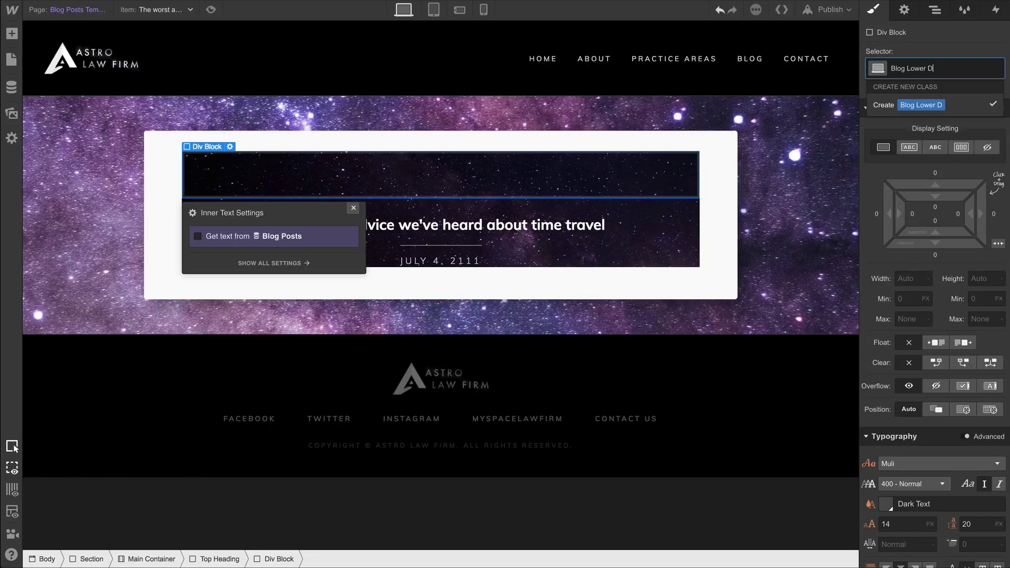
{"action": "type", "text": "iv"}
{"action": "key", "text": "Return"}
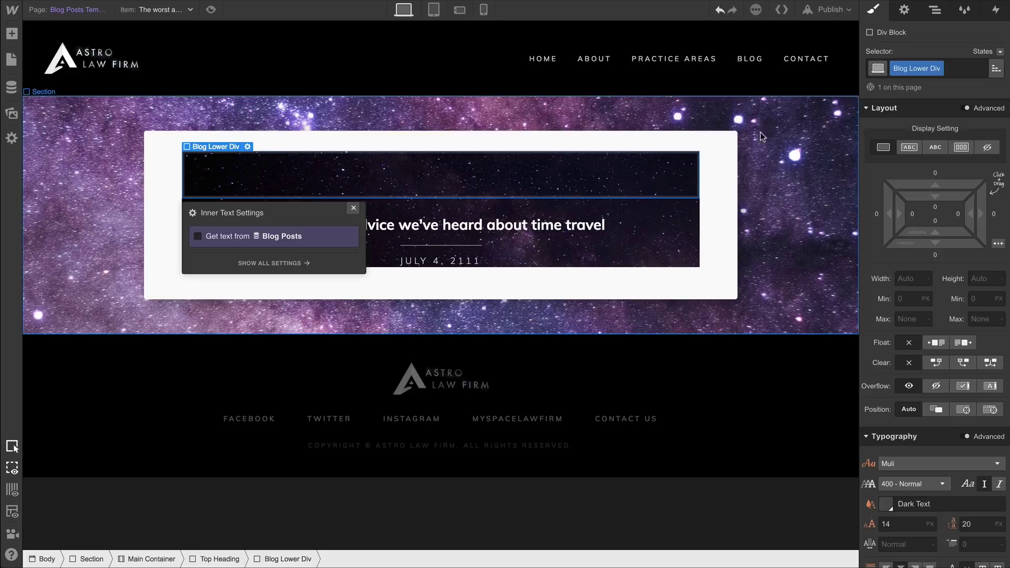
Move the title and date into Blog Lower Div and add top and bottom padding.
{"action": "left_click_drag", "start_coordinate": [549, 226], "coordinate": [550, 183]}
{"action": "left_click_drag", "start_coordinate": [452, 213], "coordinate": [455, 183]}
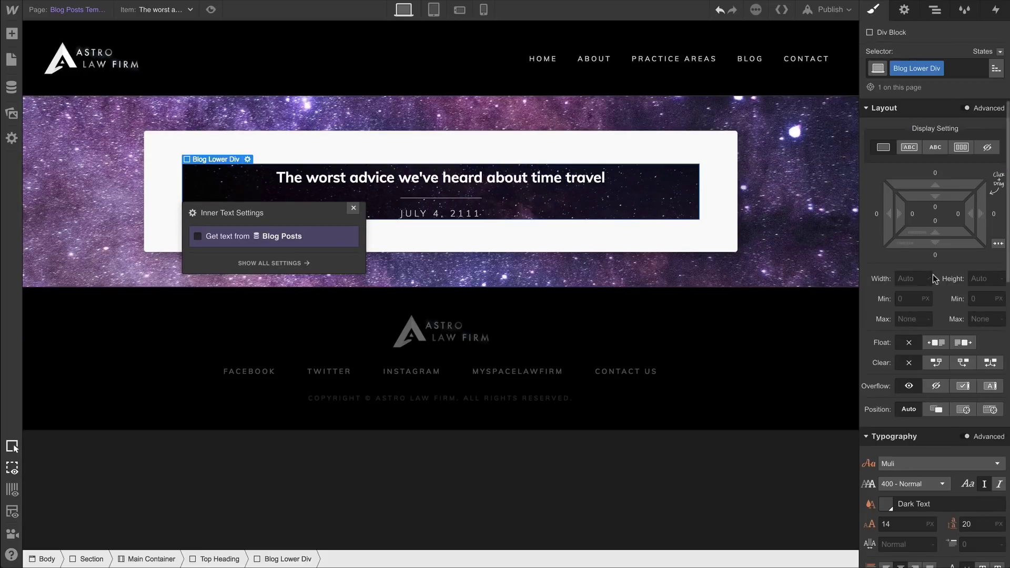
{"action": "mouse_move", "coordinate": [945, 223]}
{"action": "left_mouse_down"}
{"action": "mouse_move", "coordinate": [945, 239]}
{"action": "mouse_move", "coordinate": [941, 211]}
{"action": "left_mouse_up"}
Give Top Heading 163 px top padding, -66 px side and -36 px top margins; hide Main Container overflow.
{"action": "left_click", "coordinate": [222, 559]}
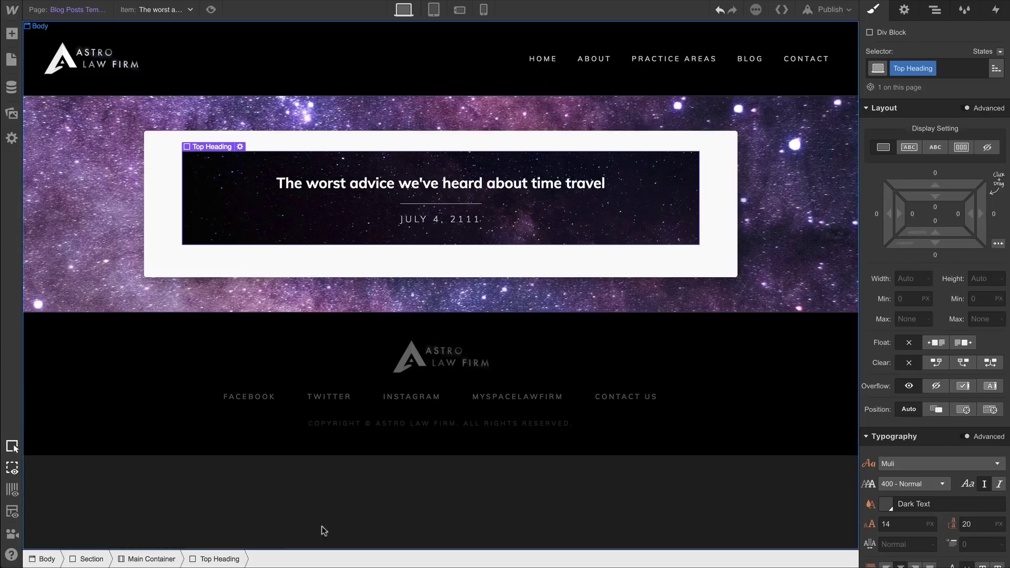
{"action": "left_click_drag", "start_coordinate": [935, 206], "coordinate": [903, 501]}
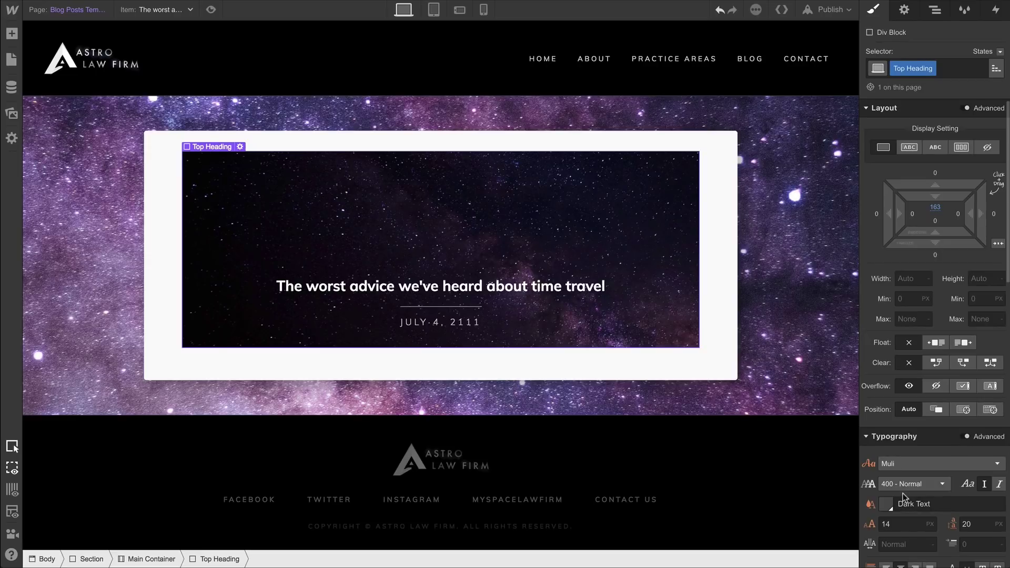
{"action": "left_click_drag", "start_coordinate": [883, 245], "coordinate": [884, 280]}
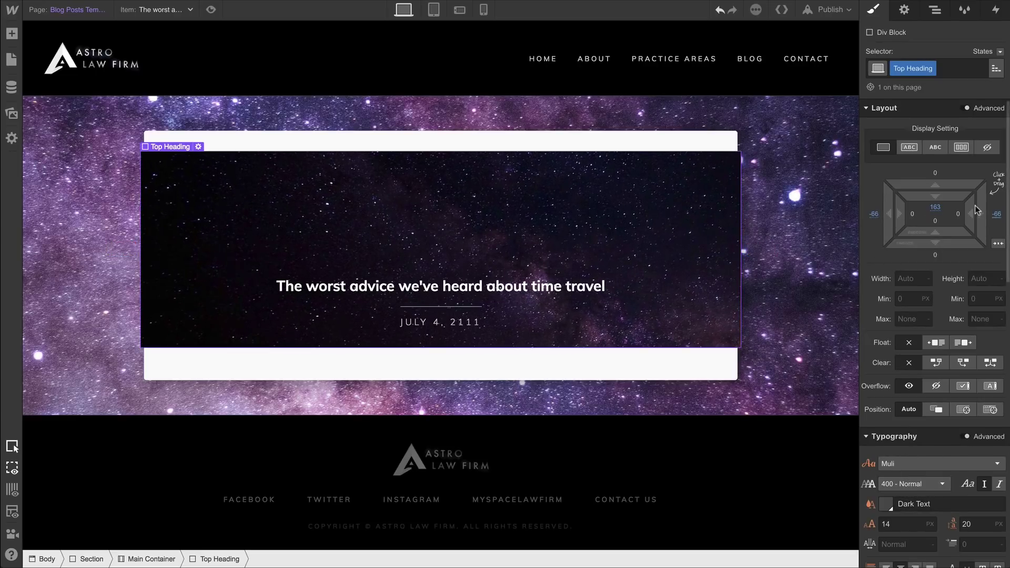
{"action": "left_click_drag", "start_coordinate": [935, 185], "coordinate": [935, 194]}
{"action": "left_click_drag", "start_coordinate": [941, 230], "coordinate": [940, 240]}
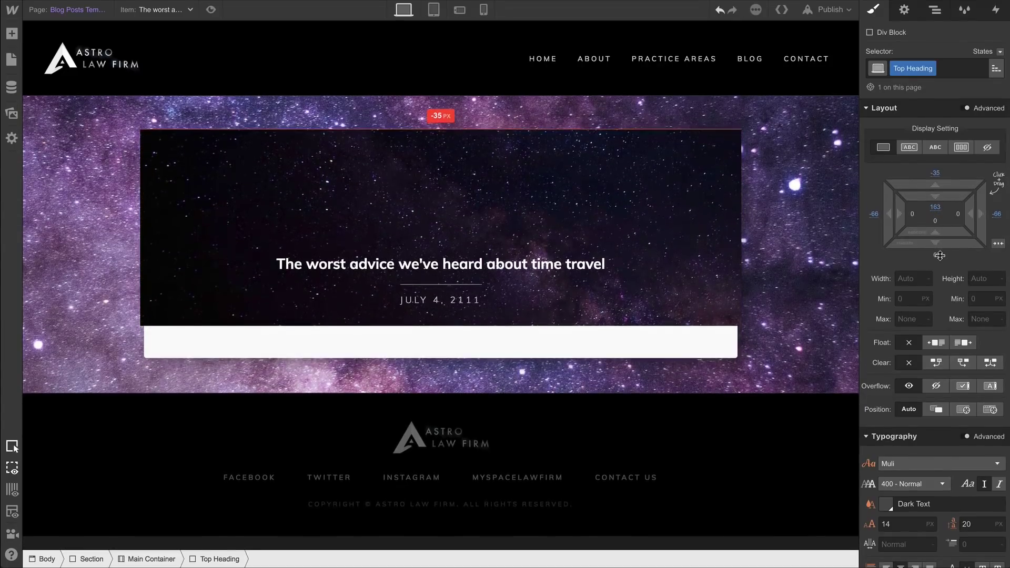
{"action": "left_click", "coordinate": [722, 347]}
{"action": "left_click", "coordinate": [936, 386]}
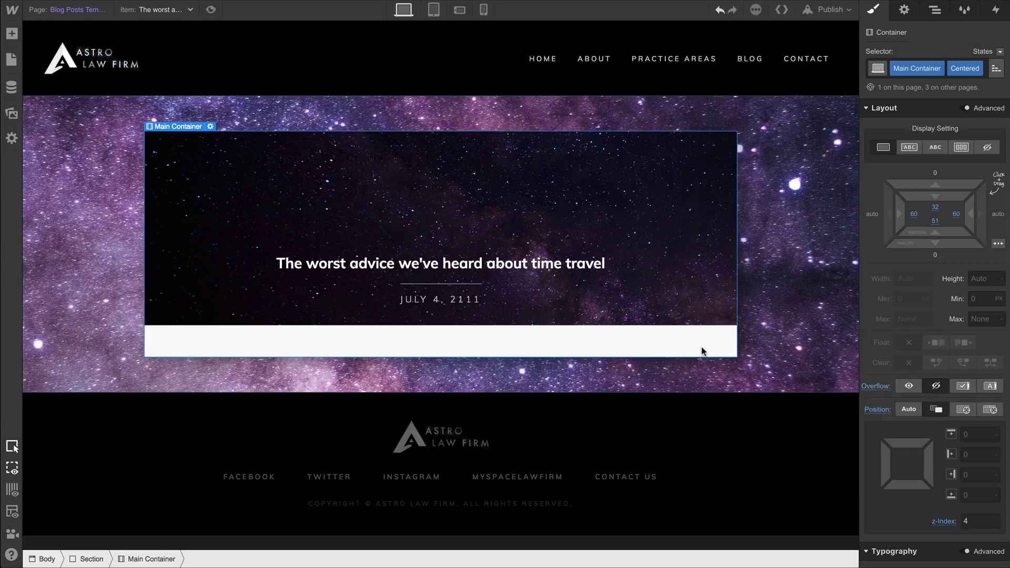
Add a Blog Posts combo class to the Section and remove its galaxy background image.
{"action": "left_click", "coordinate": [121, 242]}
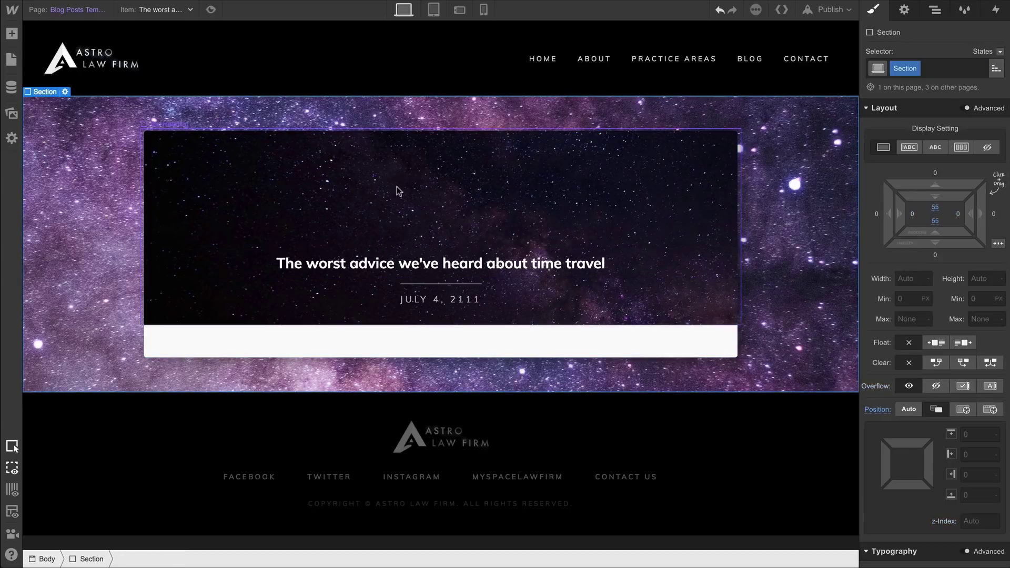
{"action": "left_click", "coordinate": [947, 66]}
{"action": "type", "text": "Blog Posts"}
{"action": "key", "text": "Return"}
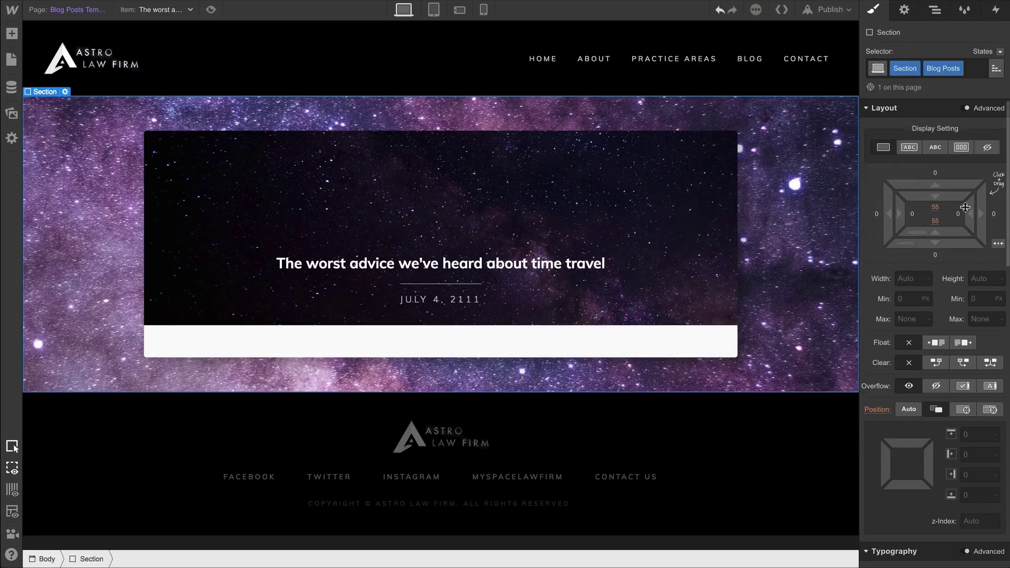
{"action": "scroll", "coordinate": [998, 286], "scroll_direction": "down", "scroll_amount": 10}
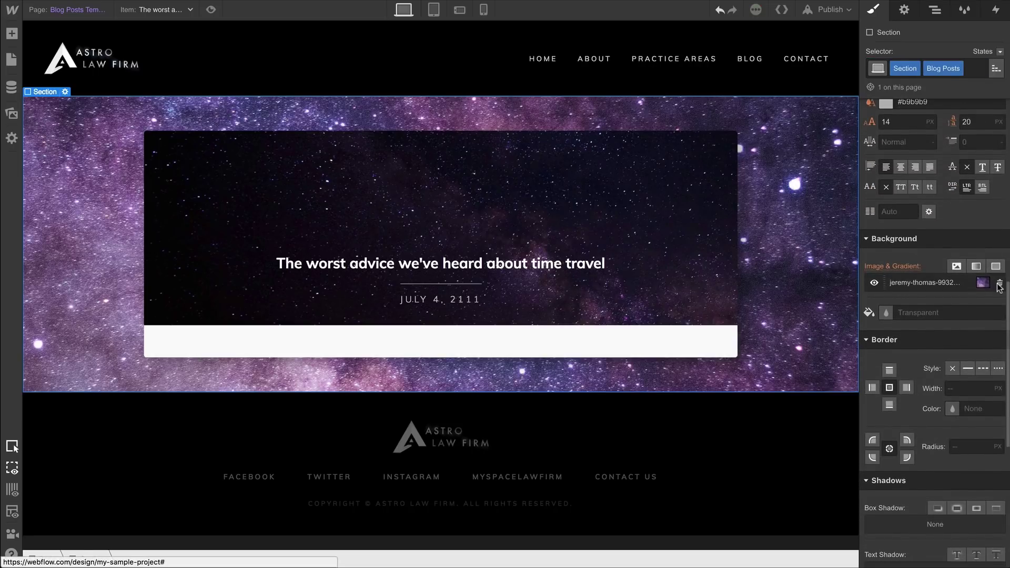
{"action": "left_click", "coordinate": [999, 285]}
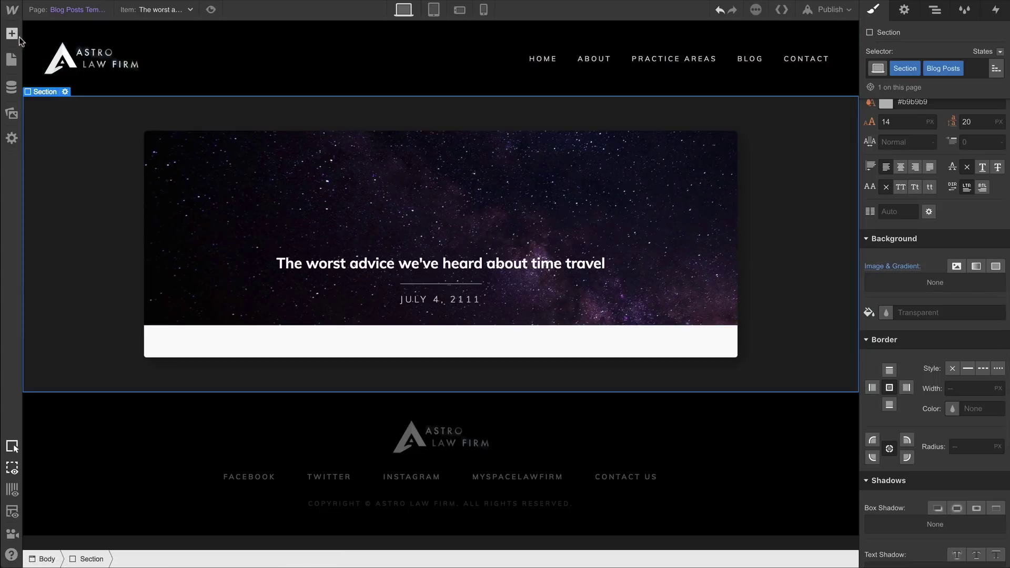
Add a div block inside the Section with the existing Overlay class.
{"action": "left_click", "coordinate": [11, 33]}
{"action": "left_click_drag", "start_coordinate": [53, 197], "coordinate": [78, 119]}
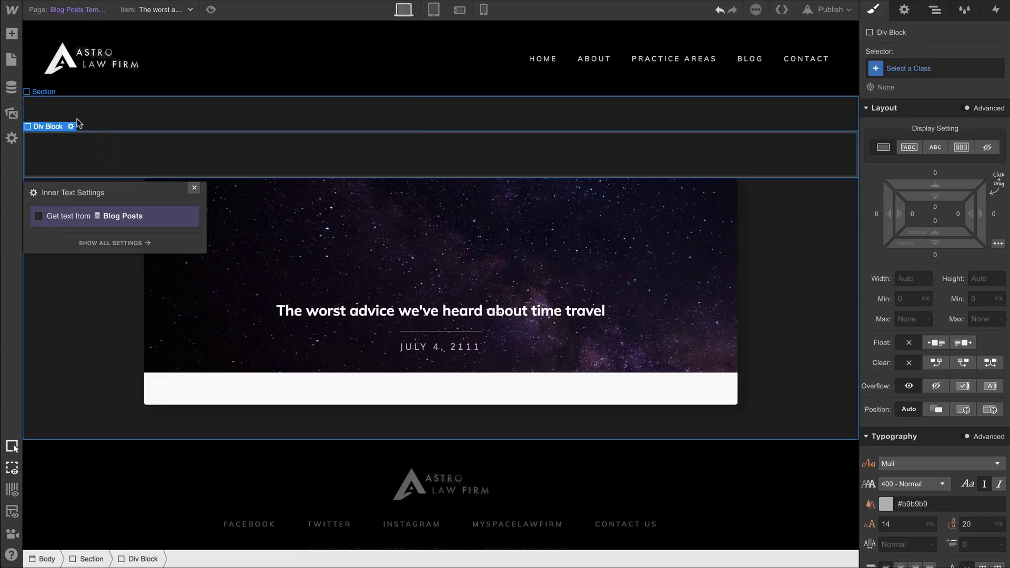
{"action": "left_click", "coordinate": [932, 69]}
{"action": "type", "text": "Overlay"}
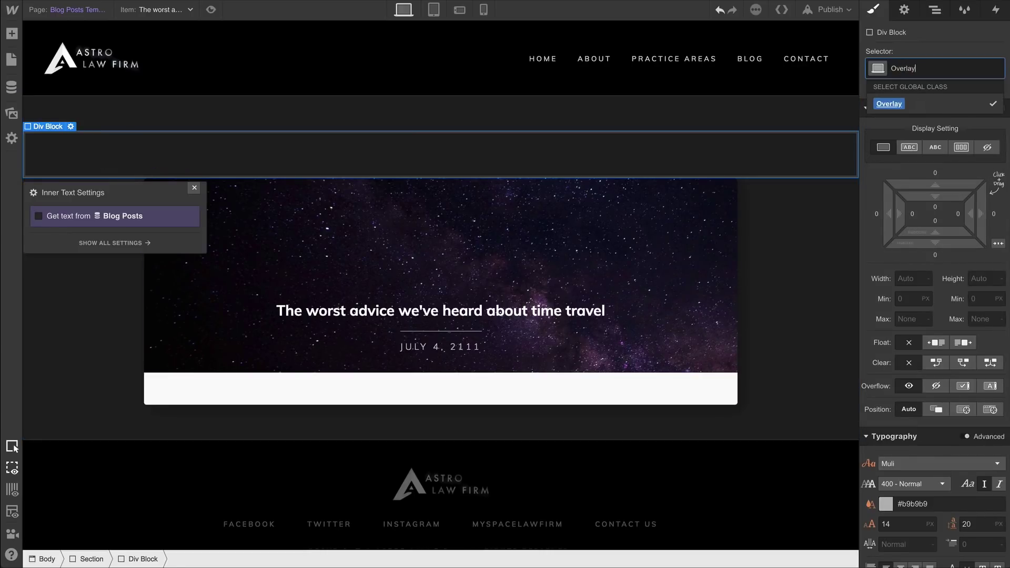
{"action": "key", "text": "Return"}
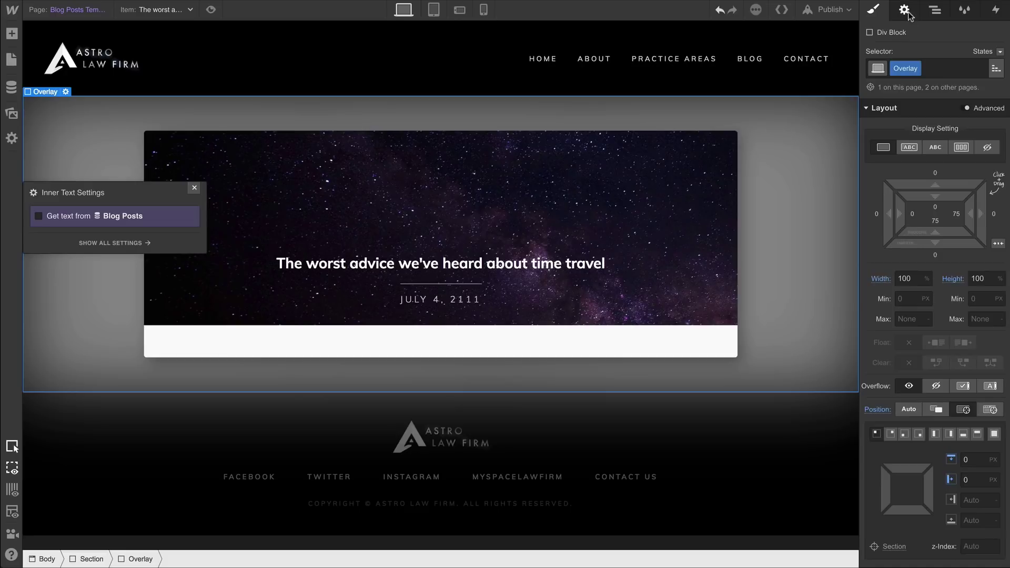
Bind the Overlay's background image to each post's Main Image field.
{"action": "left_click", "coordinate": [904, 10]}
{"action": "left_click", "coordinate": [918, 189]}
{"action": "left_click", "coordinate": [917, 205]}
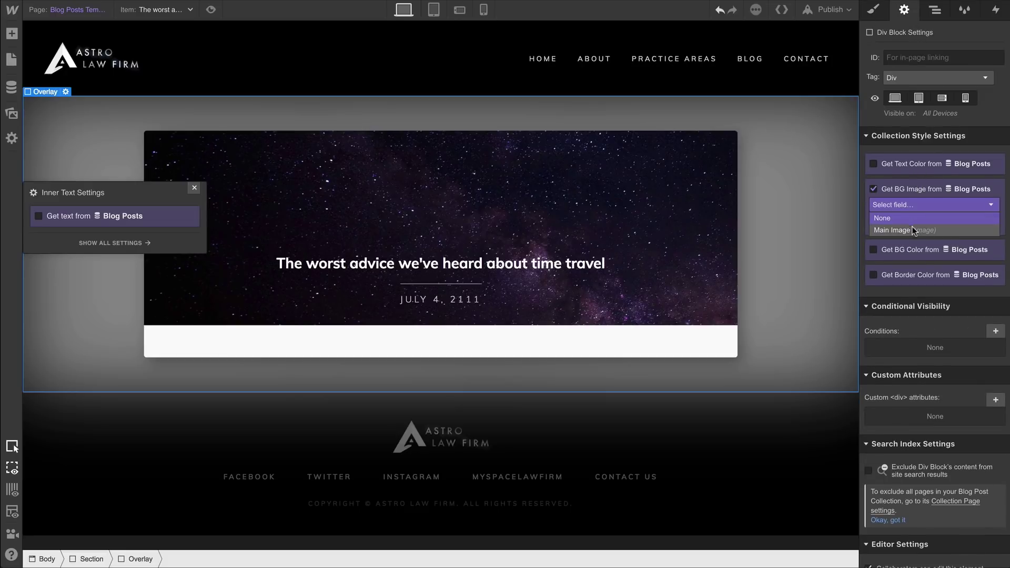
{"action": "left_click", "coordinate": [914, 230]}
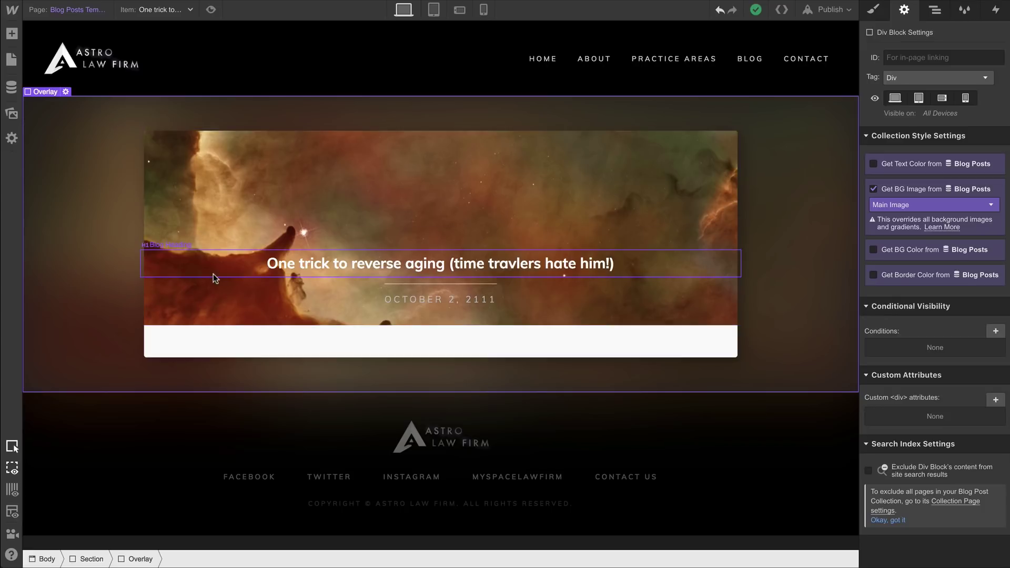
{"action": "left_click", "coordinate": [216, 296]}
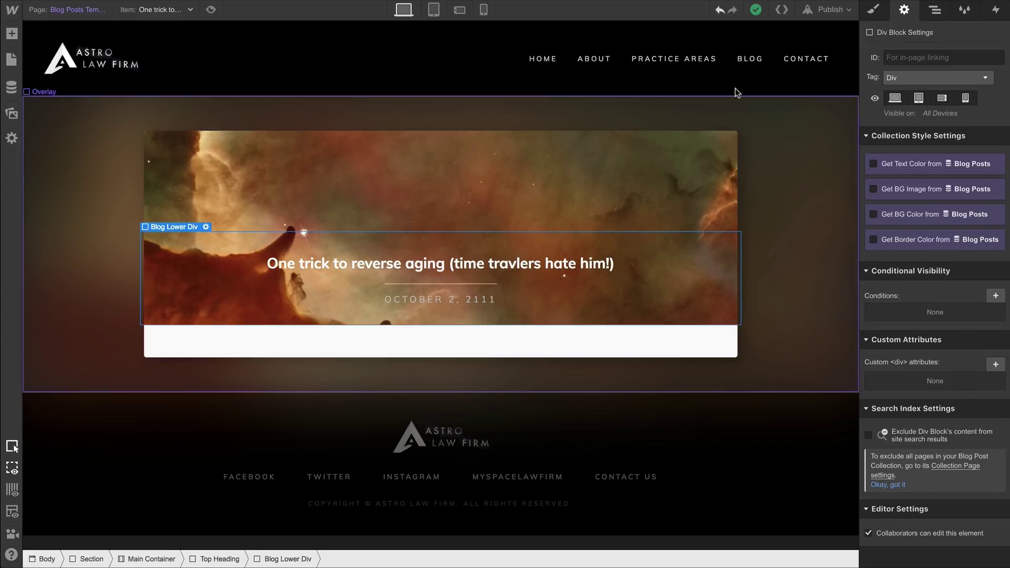
Give Blog Lower Div a linear gradient from transparent to semi-transparent black at the bottom.
{"action": "left_click", "coordinate": [869, 16]}
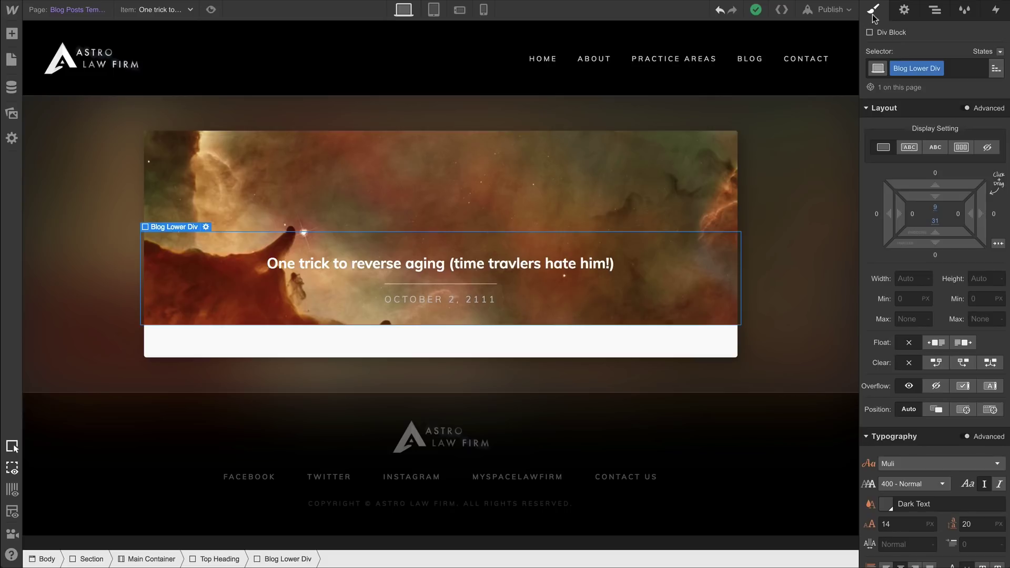
{"action": "scroll", "coordinate": [957, 131], "scroll_direction": "down", "scroll_amount": 10}
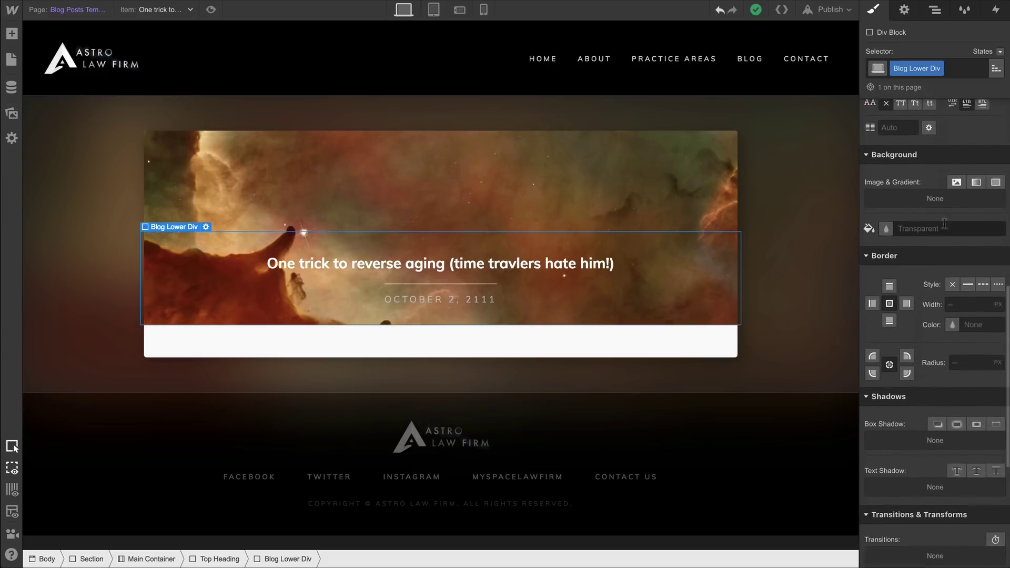
{"action": "left_click", "coordinate": [976, 162]}
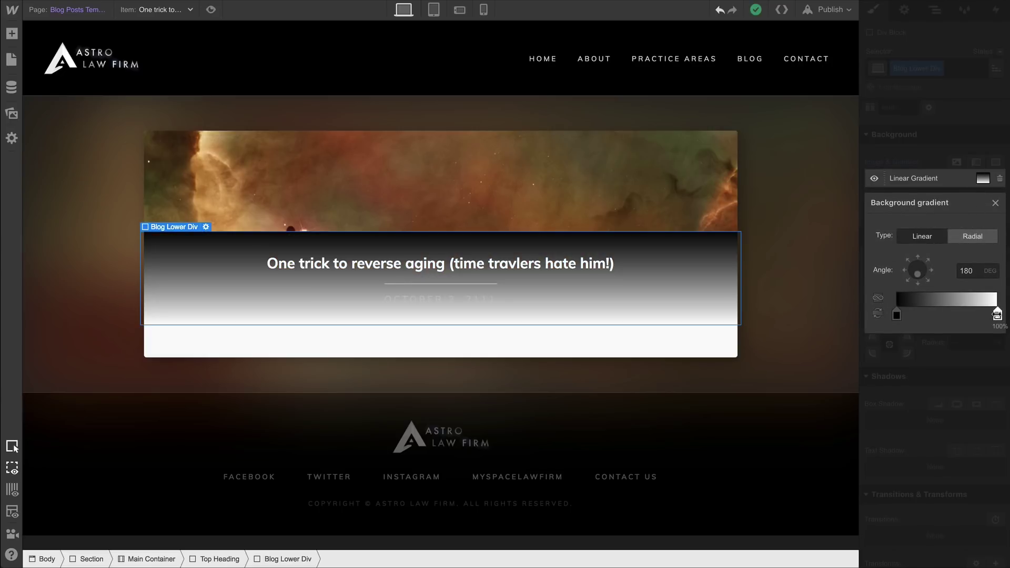
{"action": "left_click", "coordinate": [996, 314]}
{"action": "left_click", "coordinate": [876, 479]}
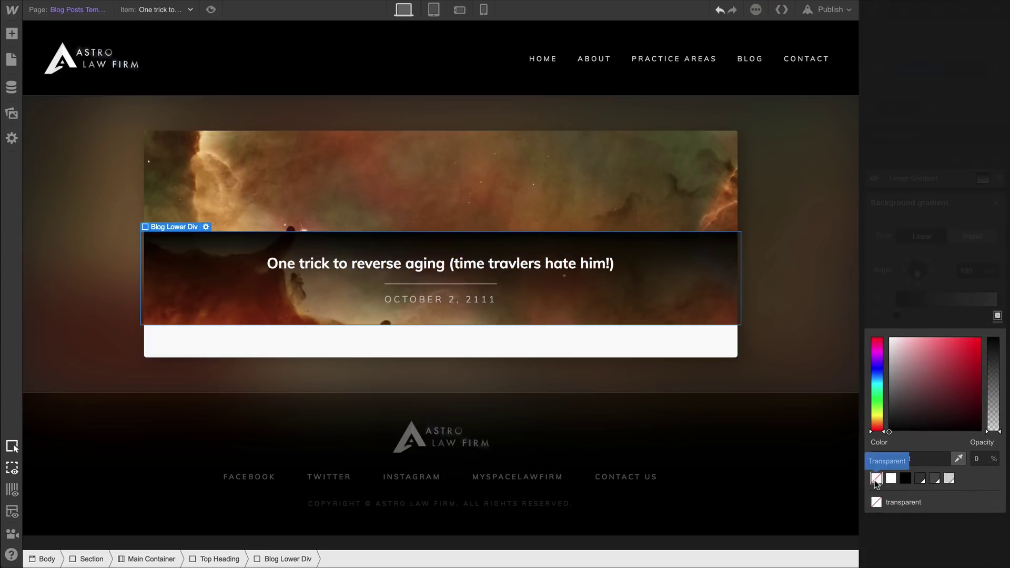
{"action": "left_click", "coordinate": [912, 319]}
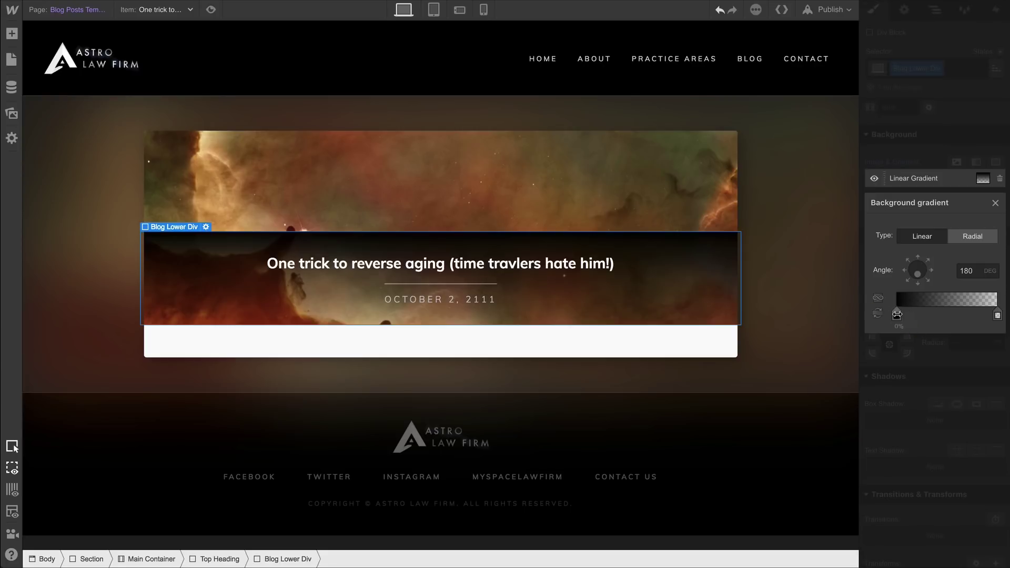
{"action": "left_click", "coordinate": [878, 314]}
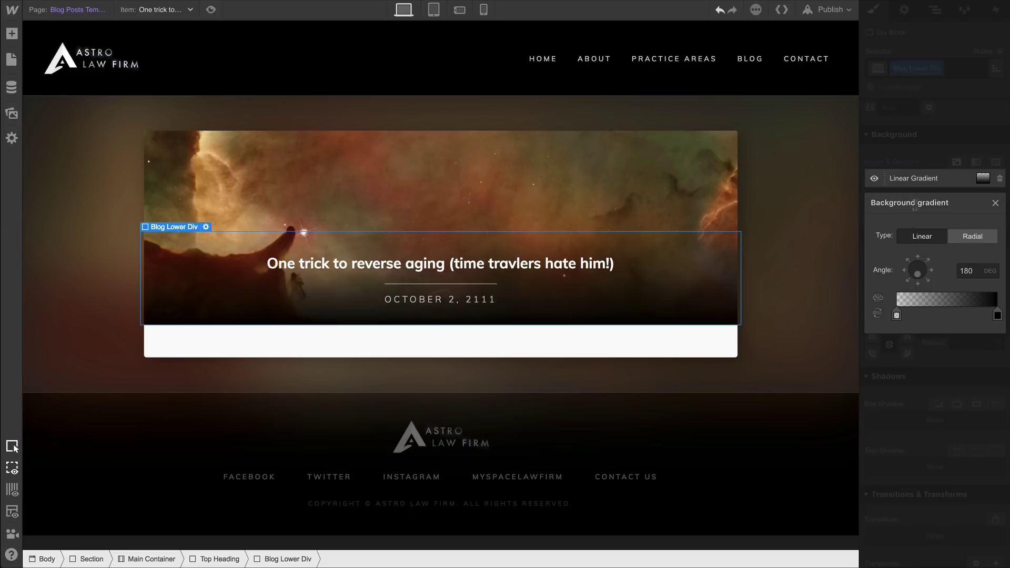
{"action": "left_click", "coordinate": [996, 315]}
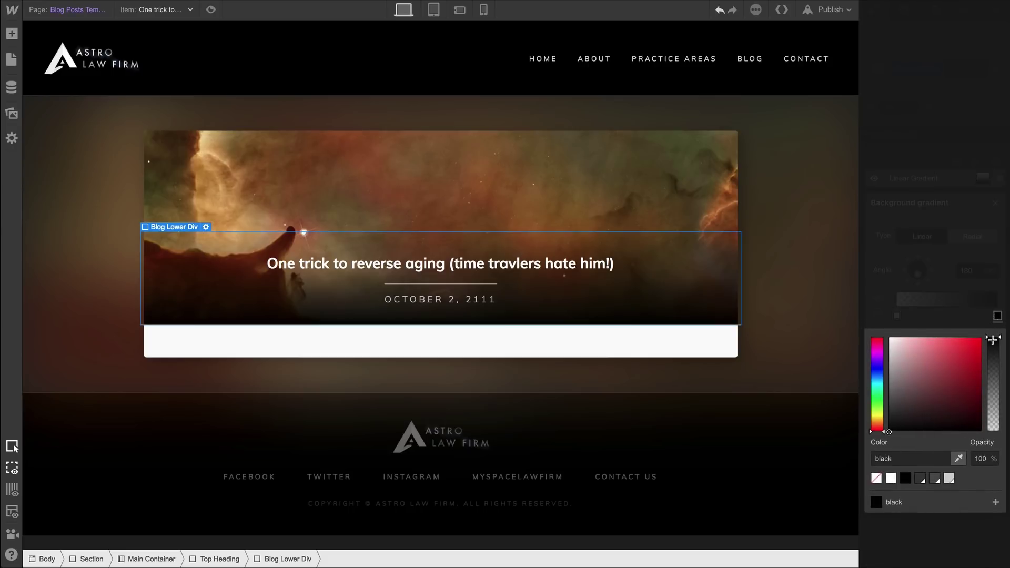
{"action": "left_click_drag", "start_coordinate": [992, 340], "coordinate": [991, 359]}
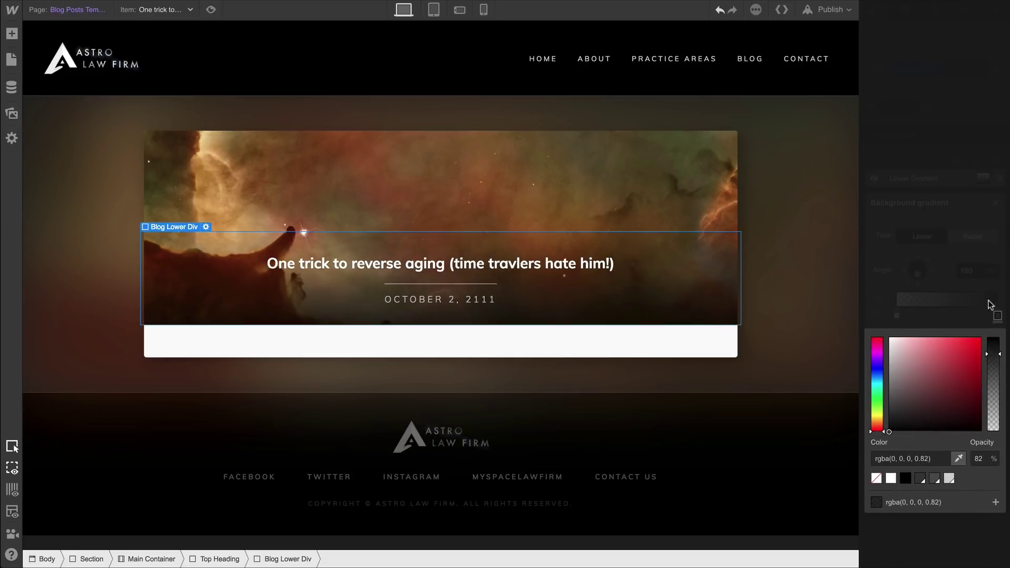
{"action": "left_click", "coordinate": [989, 276]}
{"action": "left_click", "coordinate": [995, 203]}
Reduce Top Heading's top padding to about 127 px.
{"action": "scroll", "coordinate": [942, 210], "scroll_direction": "up", "scroll_amount": 5}
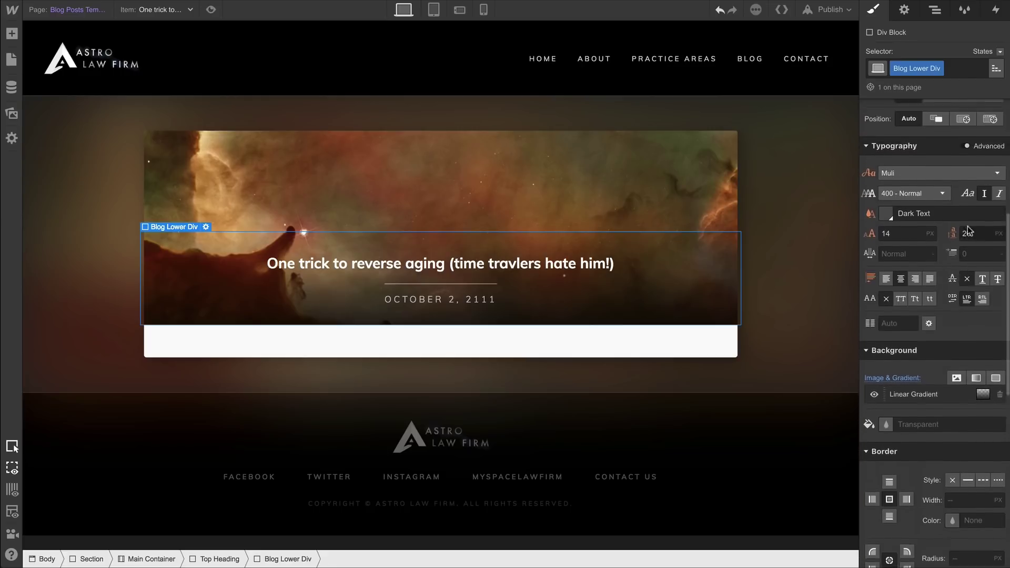
{"action": "left_click_drag", "start_coordinate": [935, 150], "coordinate": [940, 172]}
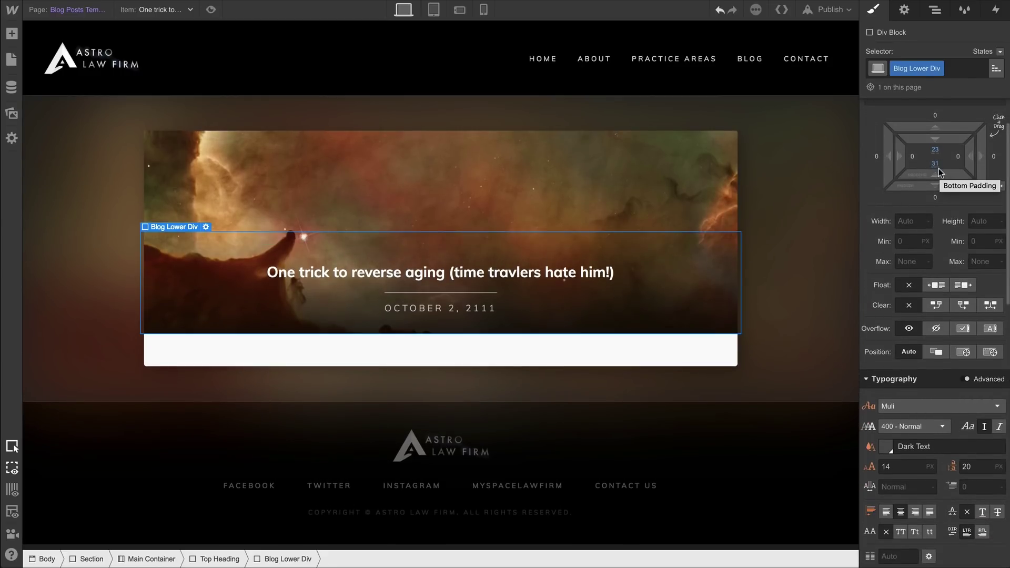
{"action": "left_click", "coordinate": [634, 180]}
{"action": "left_click_drag", "start_coordinate": [920, 129], "coordinate": [921, 70]}
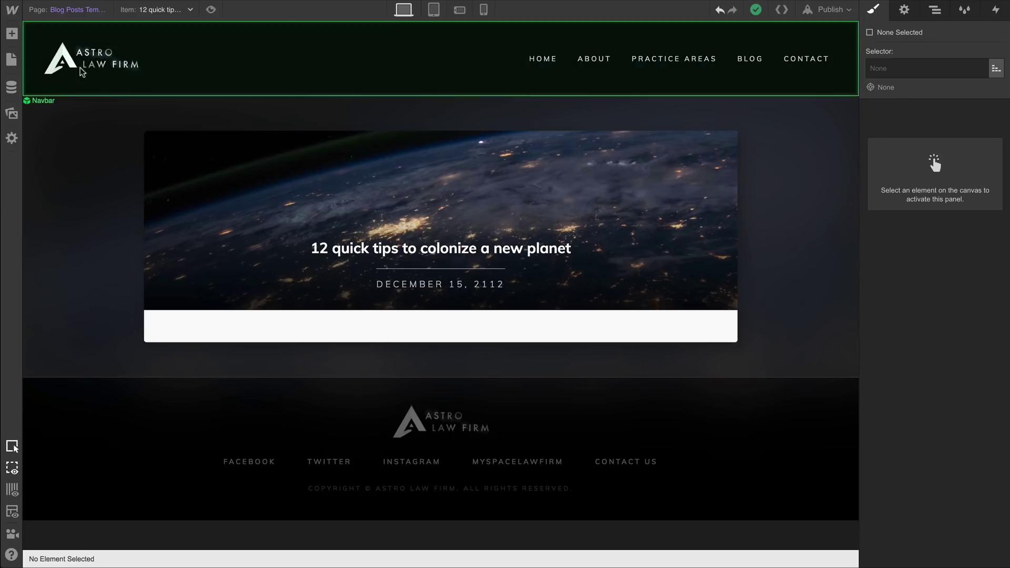
Add a rich text block below the hero card with the Main Rich Text Block class.
{"action": "left_click", "coordinate": [11, 33]}
{"action": "left_click_drag", "start_coordinate": [142, 400], "coordinate": [214, 325]}
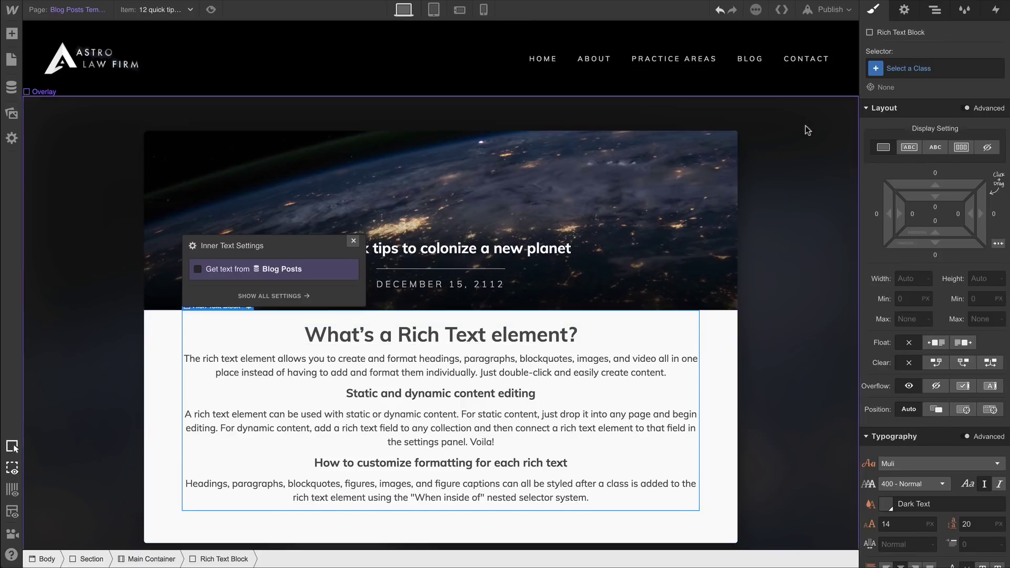
{"action": "left_click", "coordinate": [916, 73]}
{"action": "type", "text": "ric"}
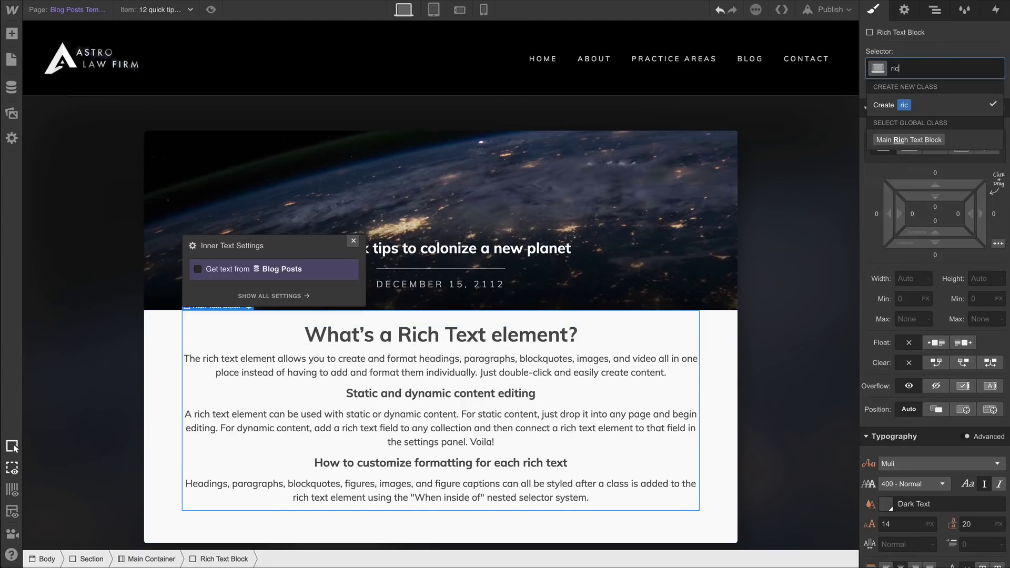
{"action": "type", "text": "h"}
{"action": "key", "text": "Down"}
{"action": "key", "text": "Return"}
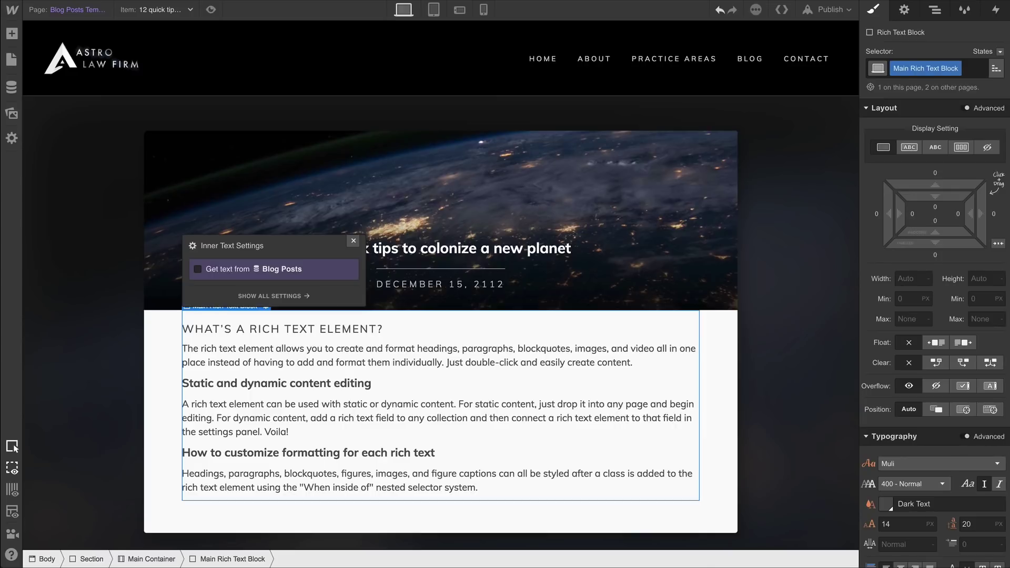
{"action": "left_click", "coordinate": [353, 242]}
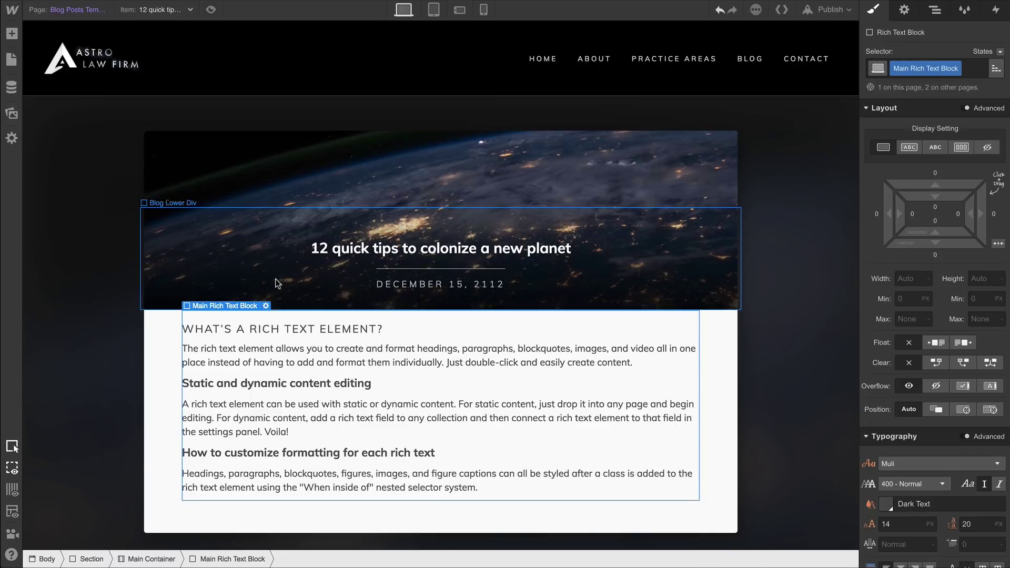
Bind the rich text block to the post's Post Body field.
{"action": "left_click", "coordinate": [266, 305]}
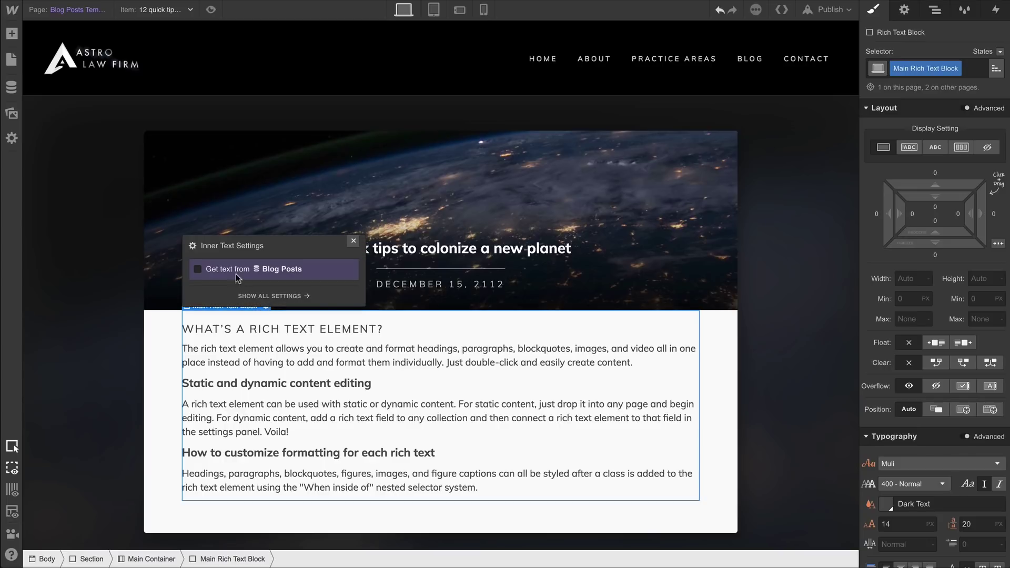
{"action": "left_click", "coordinate": [235, 272]}
{"action": "left_click", "coordinate": [239, 283]}
{"action": "left_click", "coordinate": [257, 309]}
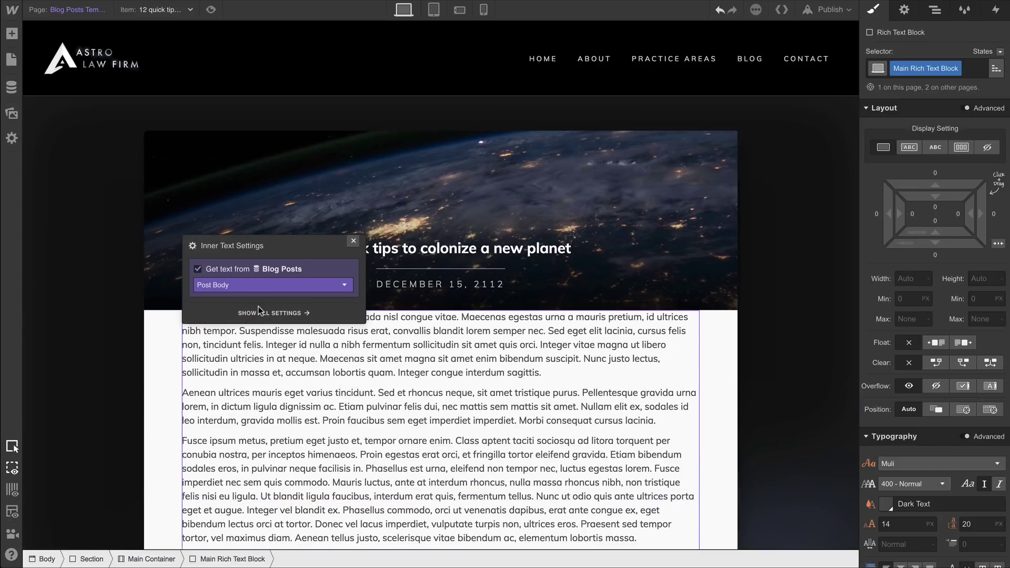
{"action": "left_click", "coordinate": [353, 242]}
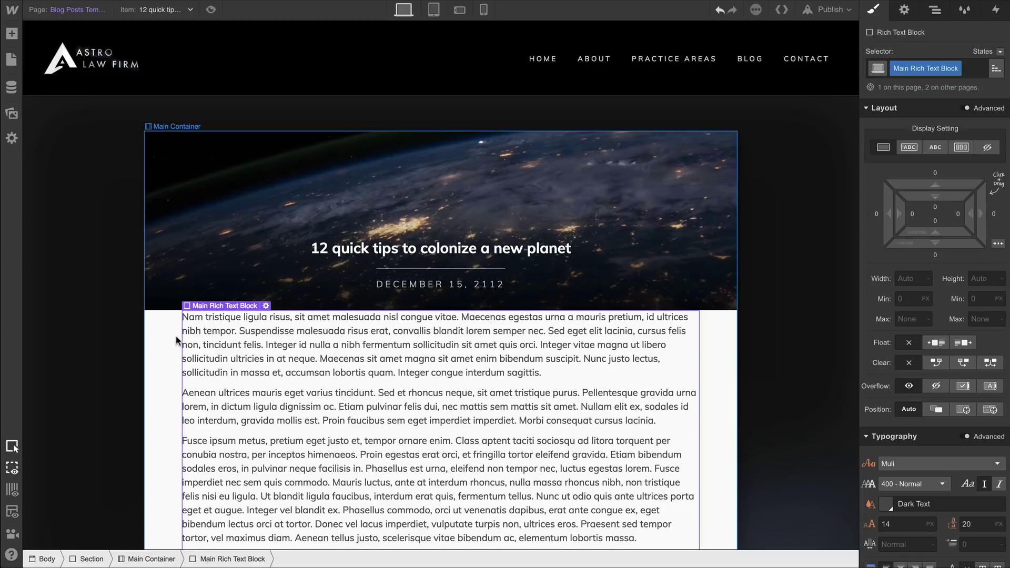
Give Top Heading a 58 px bottom margin and preview the page.
{"action": "scroll", "coordinate": [176, 336], "scroll_direction": "down", "scroll_amount": 1}
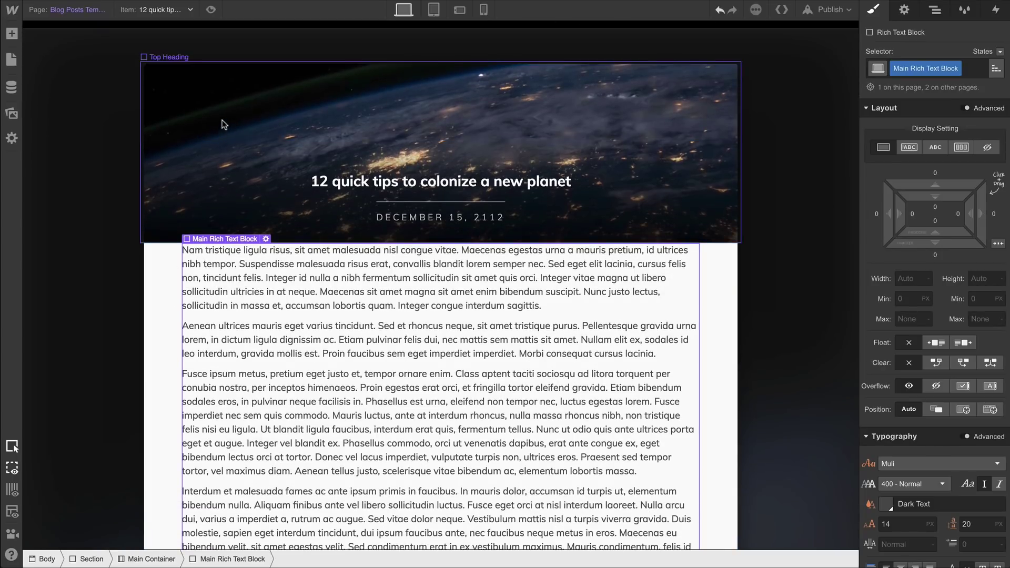
{"action": "left_click", "coordinate": [222, 121]}
{"action": "left_click_drag", "start_coordinate": [933, 244], "coordinate": [944, 353]}
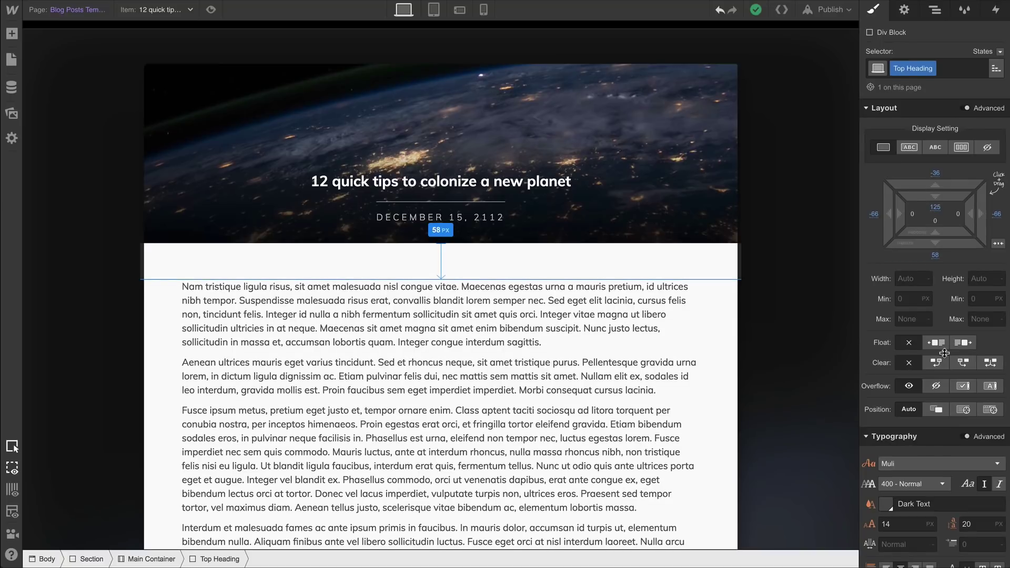
{"action": "key", "text": "Escape"}
{"action": "scroll", "coordinate": [775, 317], "scroll_direction": "up", "scroll_amount": 1}
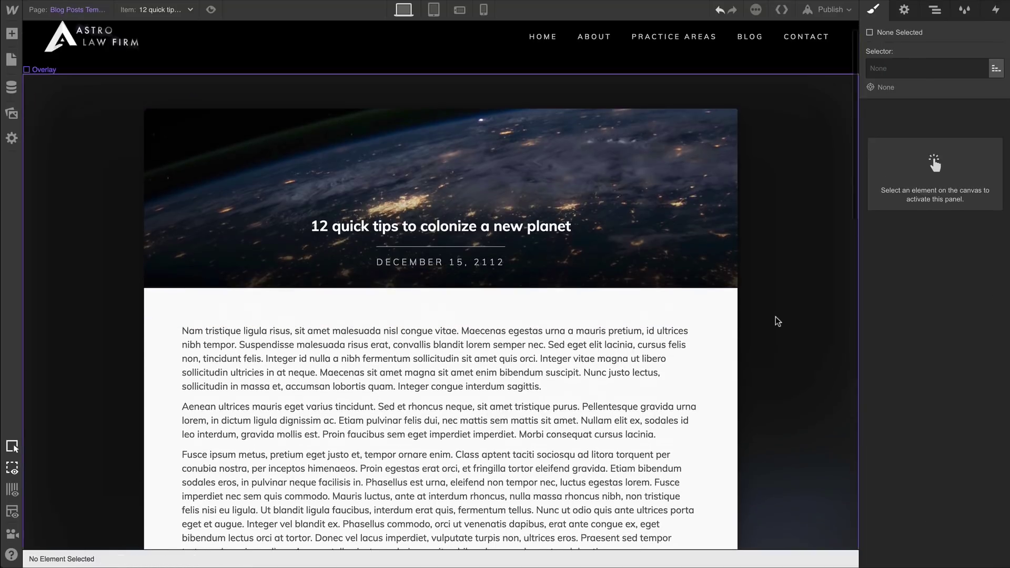